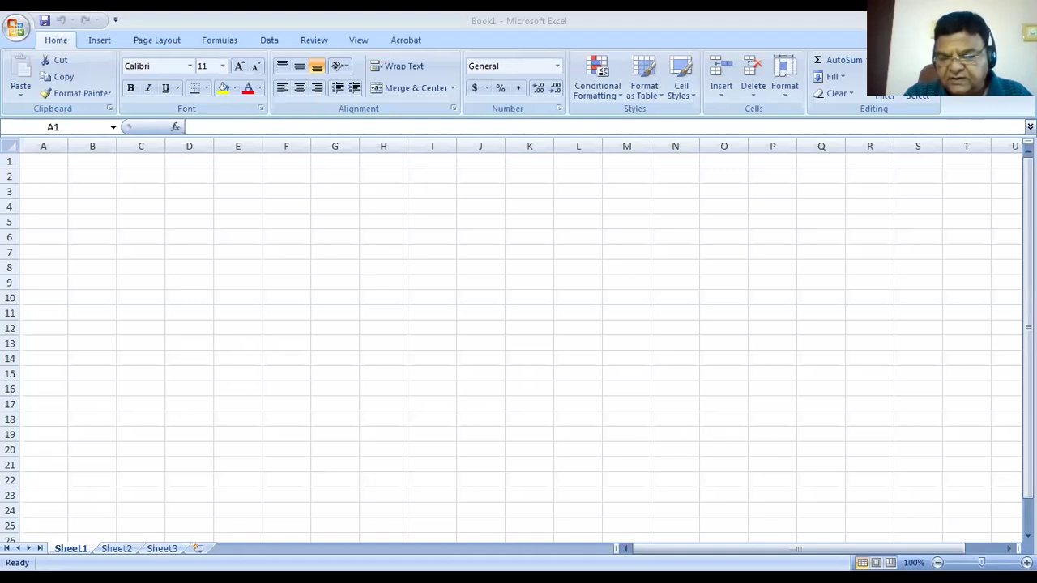
Magnify the blank Sheet1 to 140% zoom and select cell E8.
{"action": "scroll", "coordinate": [510, 503], "scroll_direction": "up", "scroll_amount": 4, "text": "ctrl"}
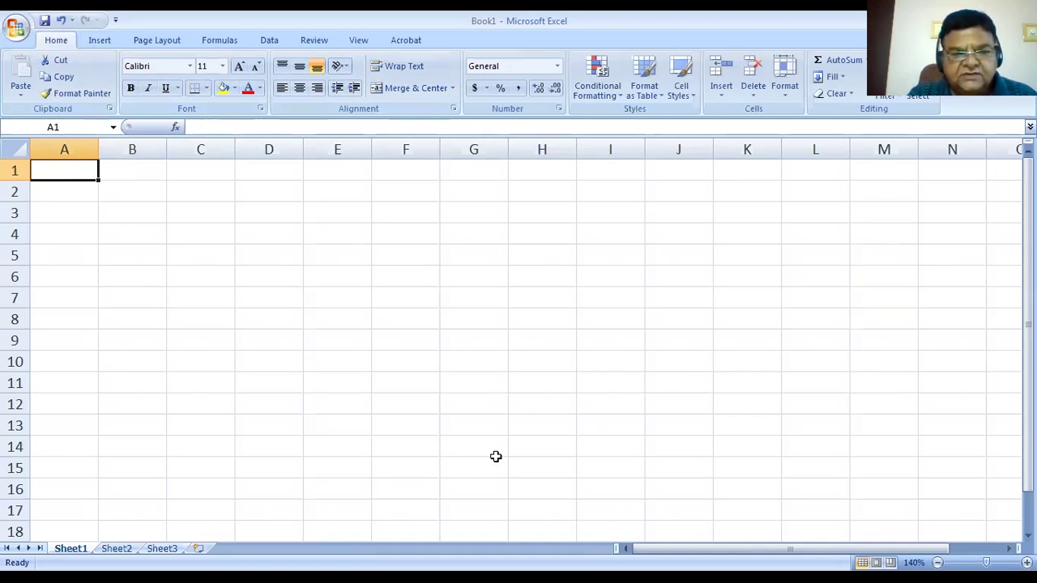
{"action": "scroll", "coordinate": [634, 187], "scroll_direction": "down", "scroll_amount": 1}
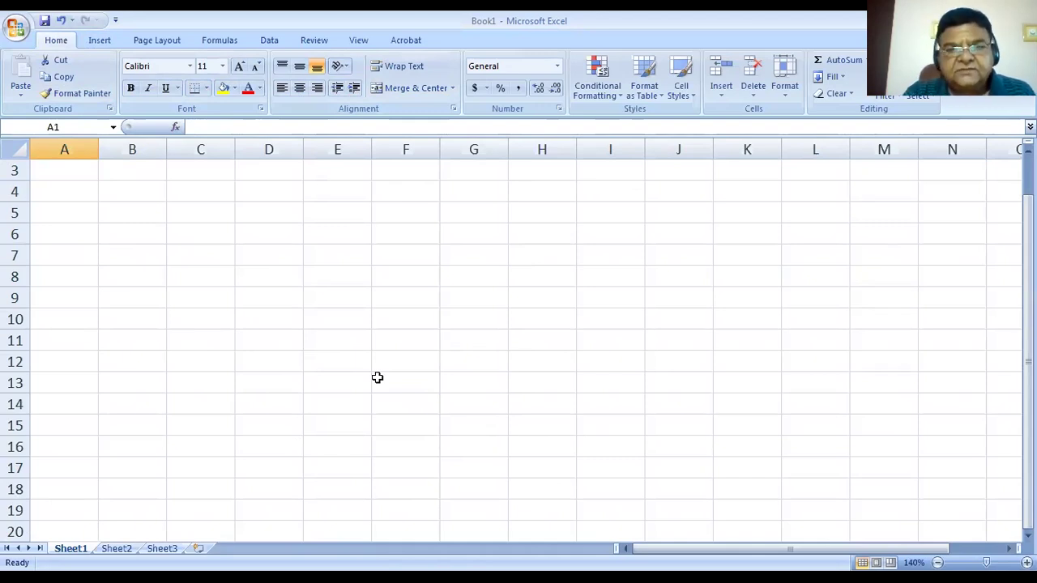
{"action": "left_click", "coordinate": [341, 277]}
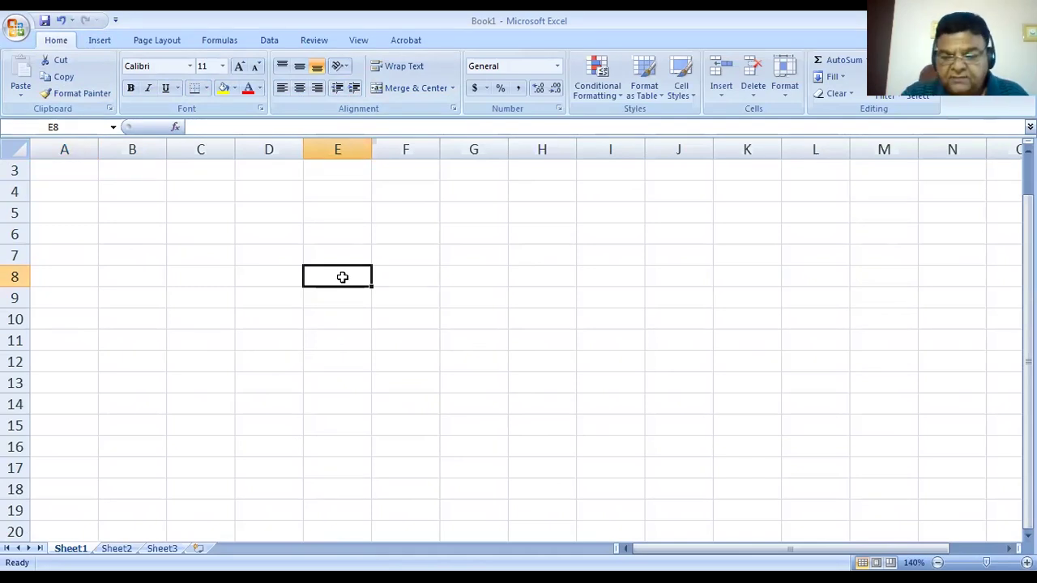
Enter CELL in E8, then 234 in G7 and 45.75 in G8.
{"action": "type", "text": "CELL"}
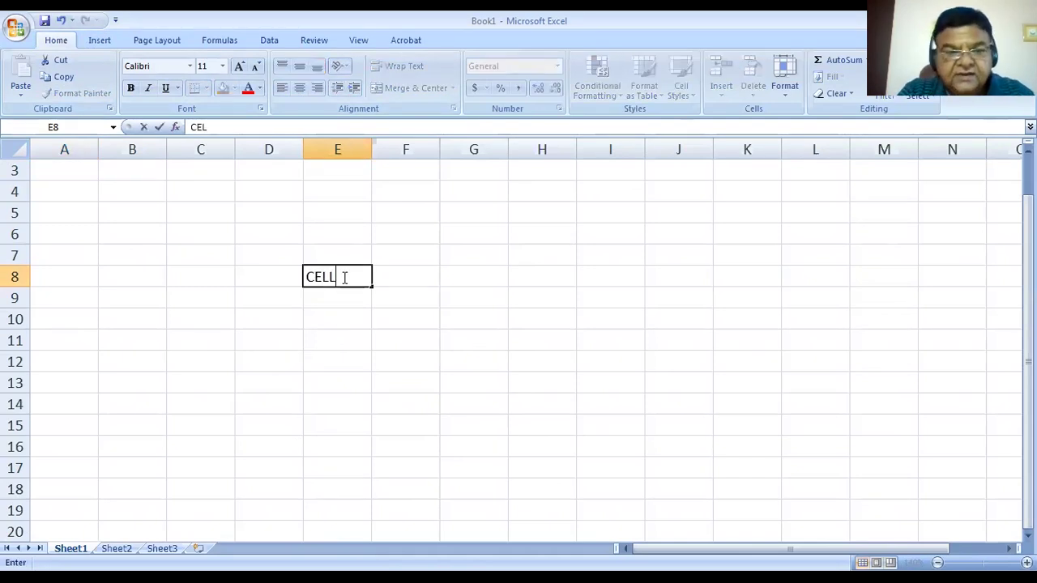
{"action": "key", "text": "Return"}
{"action": "key", "text": "Return"}
{"action": "key", "text": "Return"}
{"action": "key", "text": "Return"}
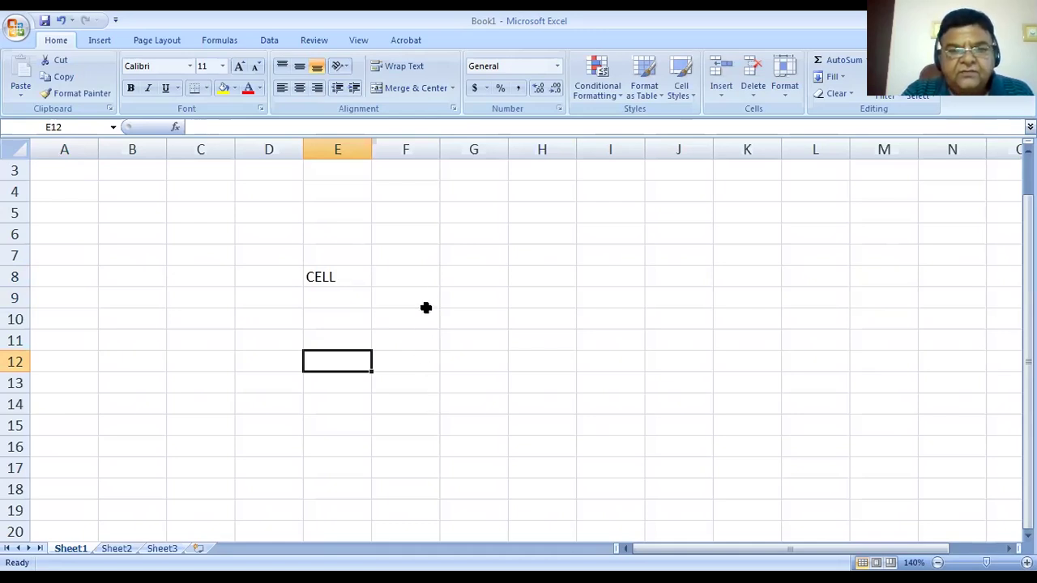
{"action": "left_click", "coordinate": [462, 256]}
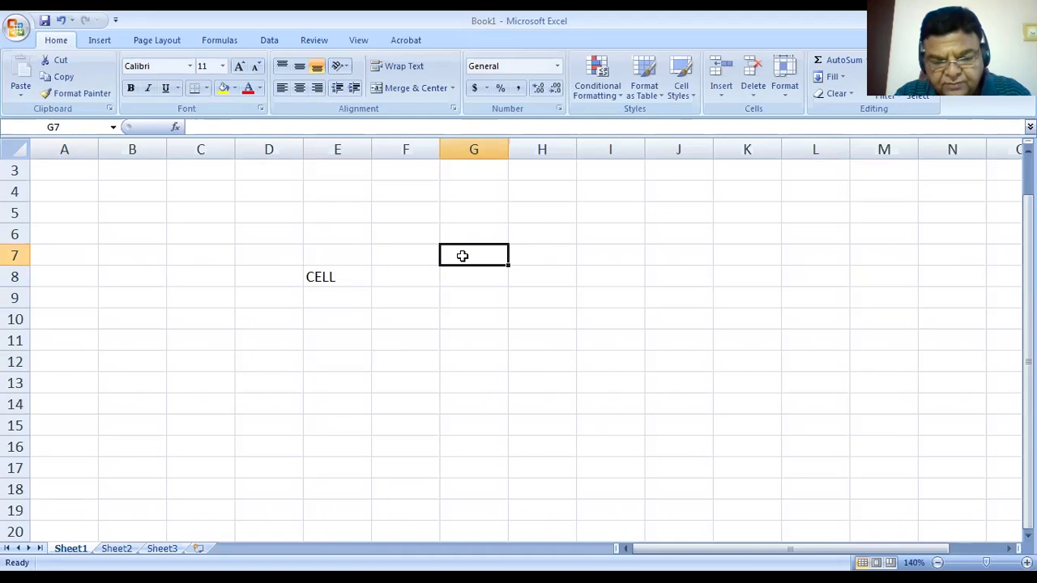
{"action": "type", "text": "234"}
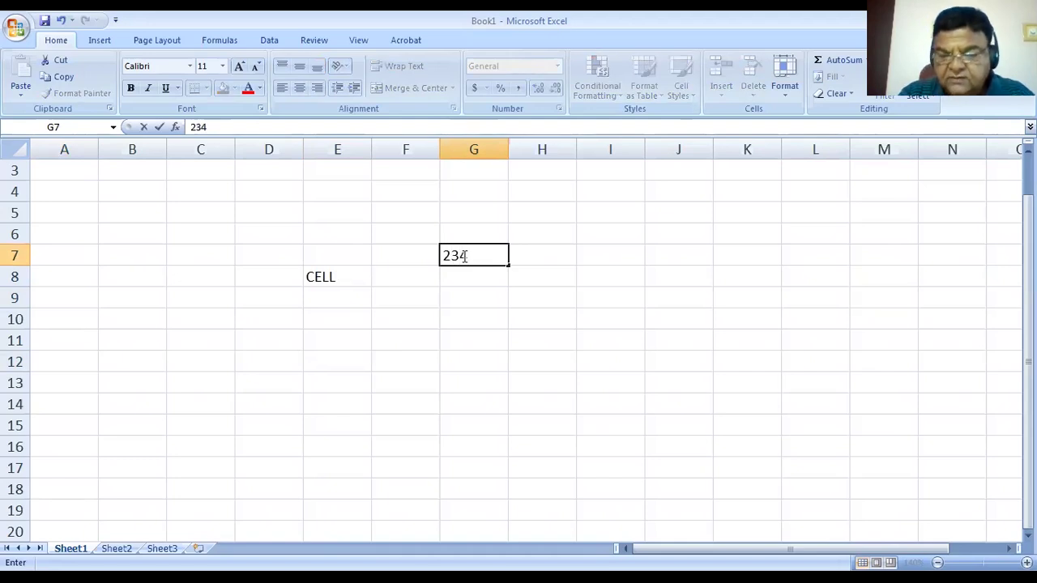
{"action": "key", "text": "Return"}
{"action": "type", "text": "4"}
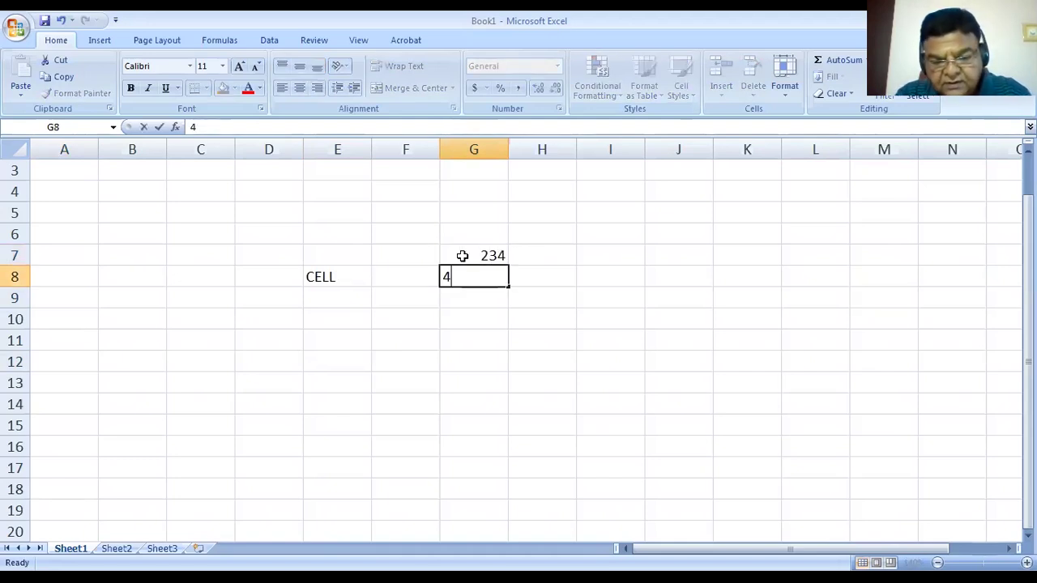
{"action": "type", "text": "5.75"}
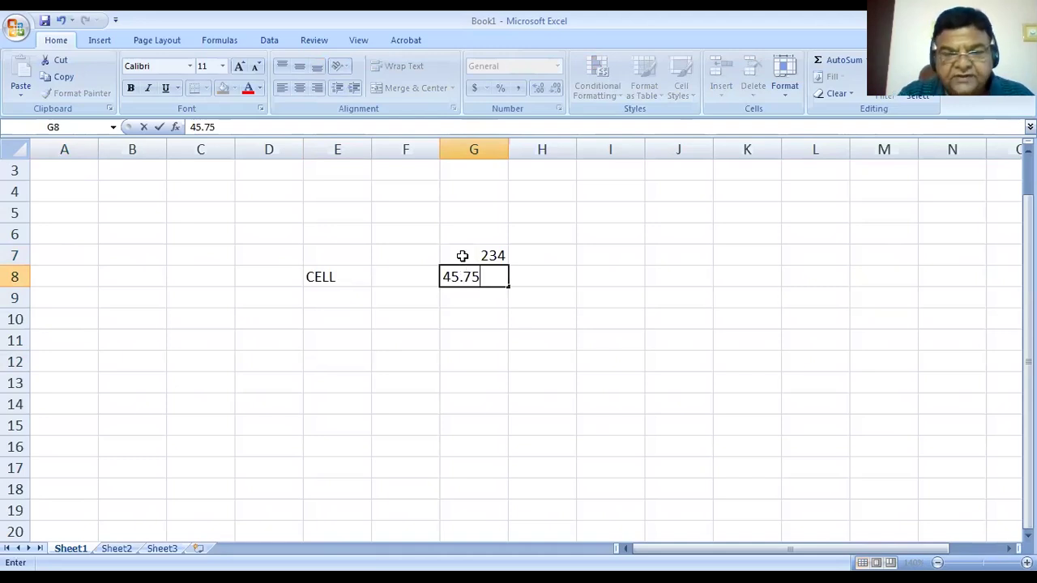
{"action": "key", "text": "Return"}
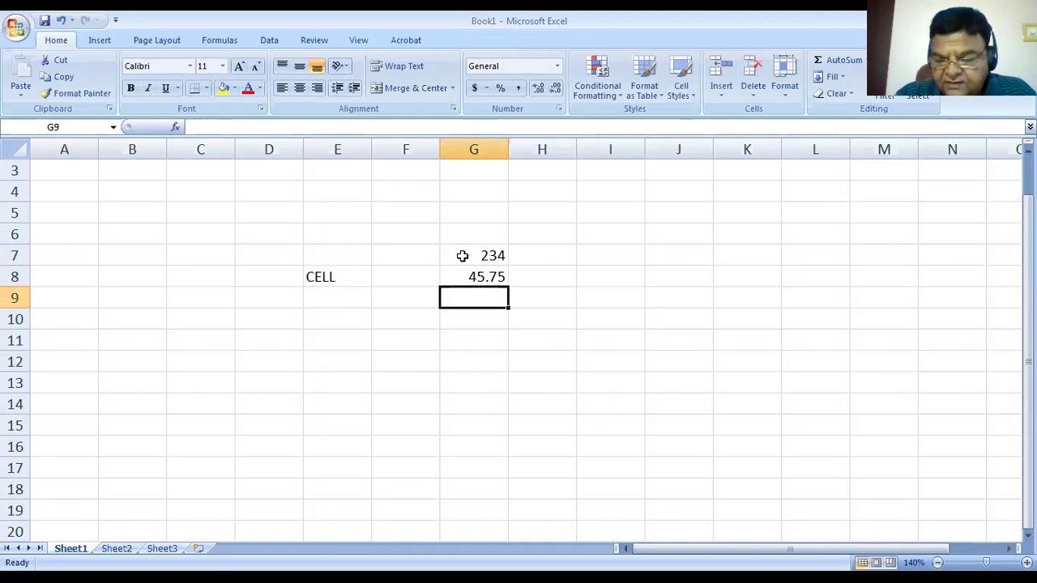
Enter two words in I7:I8, ending with gujarat, and start the formula =34+45 in G10.
{"action": "key", "text": "Right"}
{"action": "key", "text": "Right"}
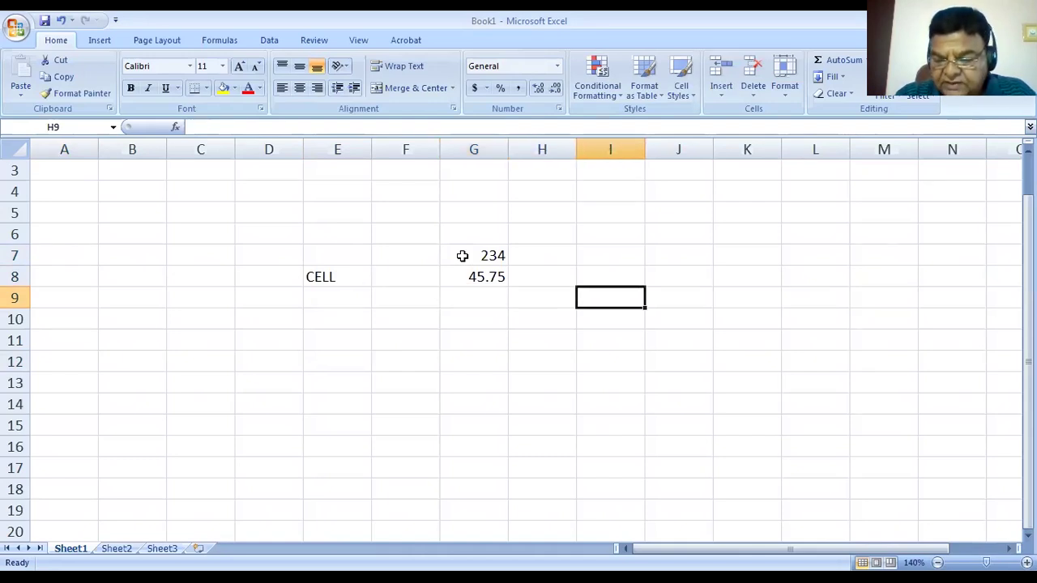
{"action": "key", "text": "Up"}
{"action": "key", "text": "Up"}
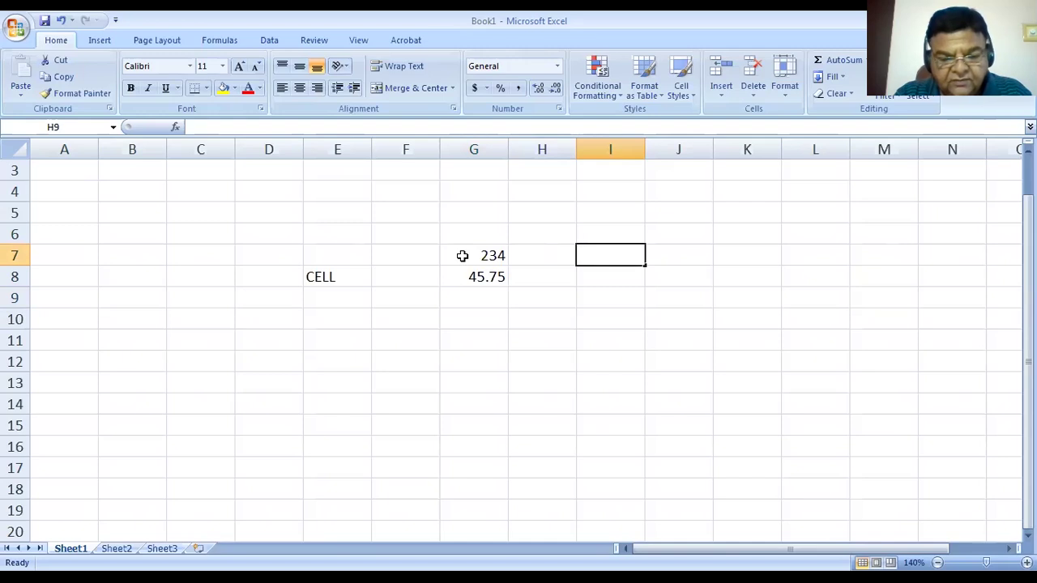
{"action": "type", "text": "Sardar"}
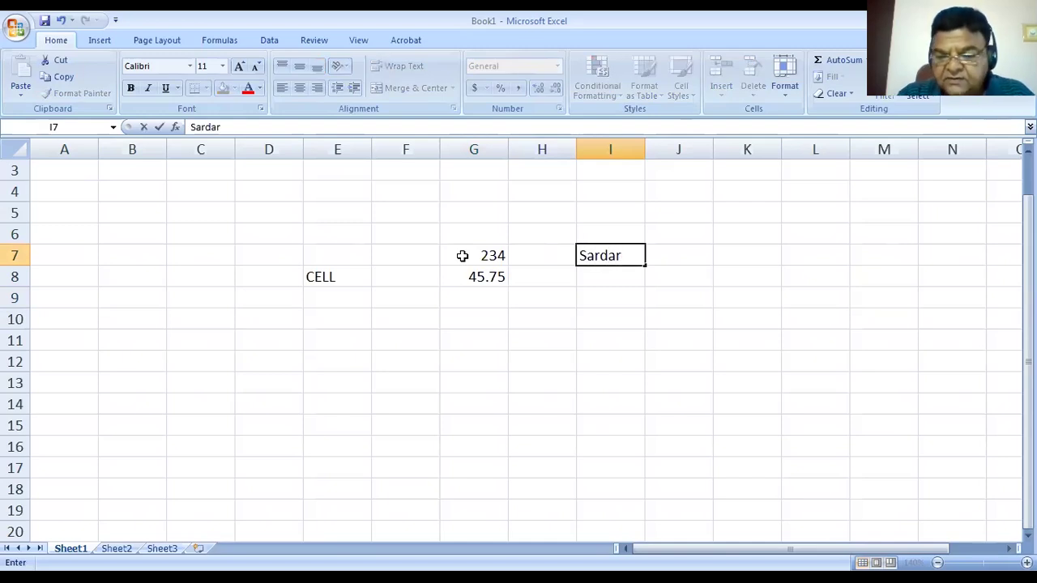
{"action": "key", "text": "Return"}
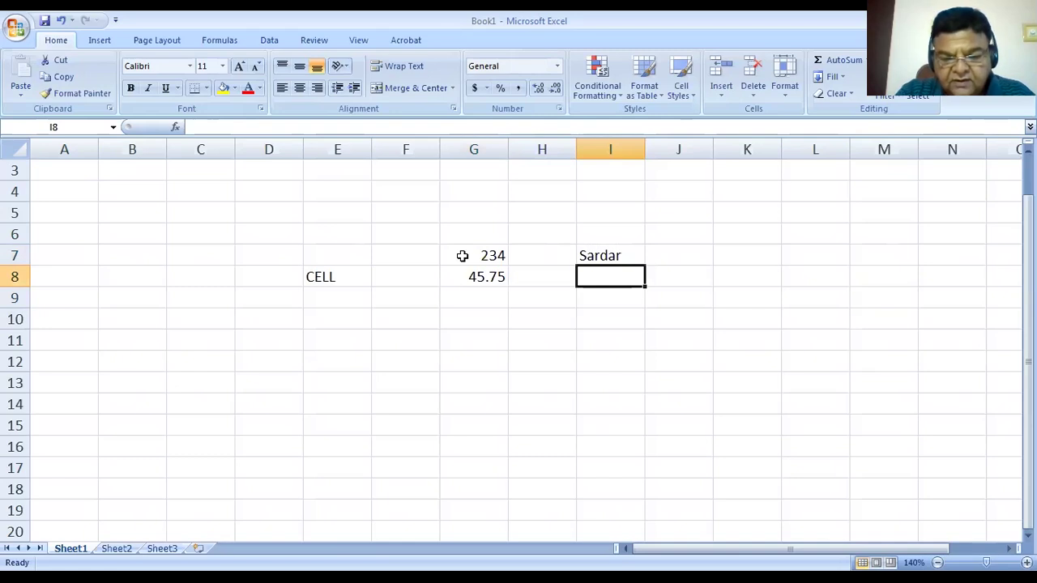
{"action": "type", "text": "gujarat"}
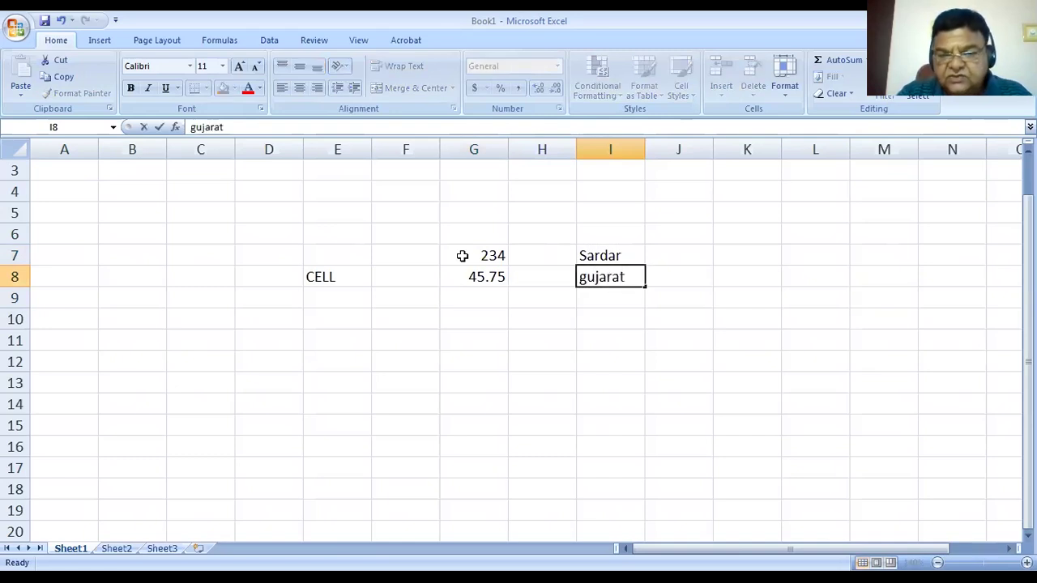
{"action": "key", "text": "Return"}
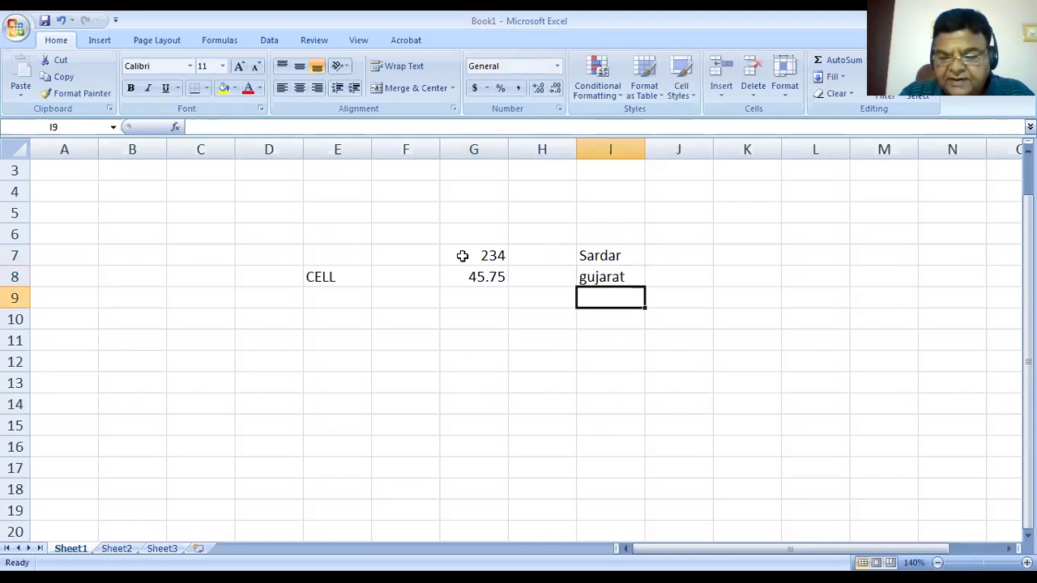
{"action": "key", "text": "Down"}
{"action": "key", "text": "Left"}
{"action": "key", "text": "Left"}
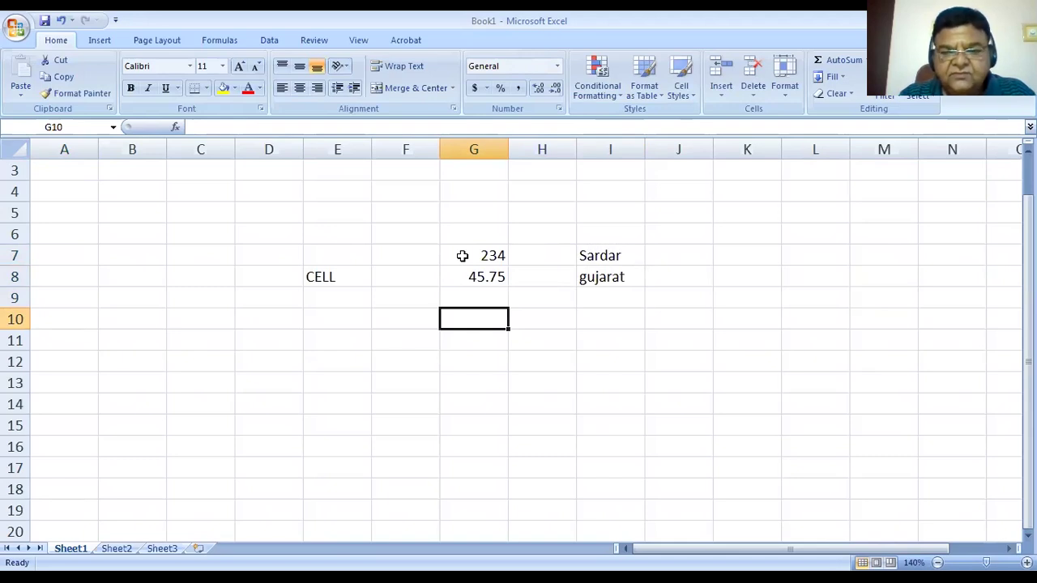
{"action": "type", "text": "="}
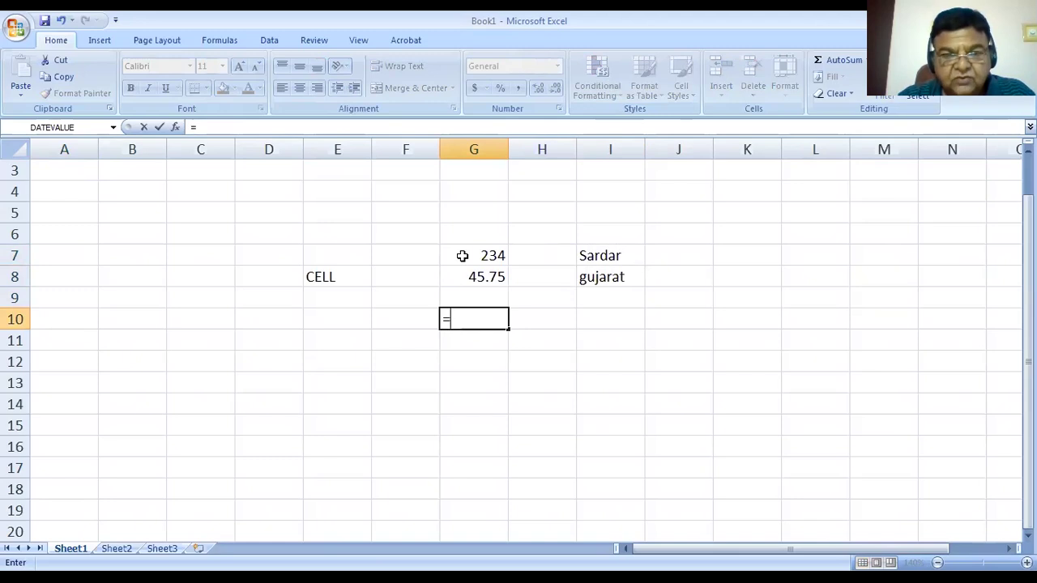
{"action": "type", "text": "34+45"}
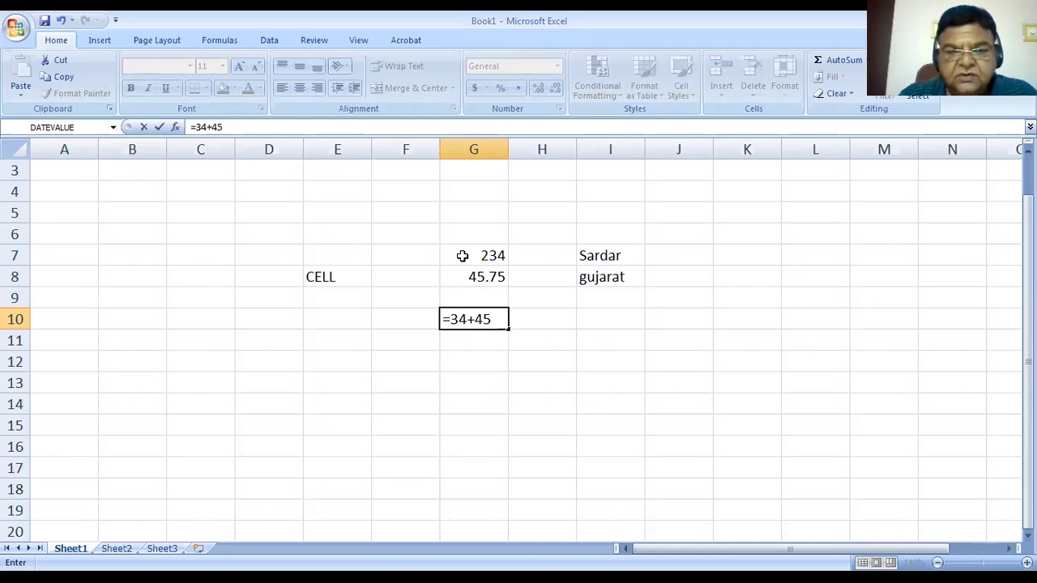
Commit the =34+45 formula in G10 so it displays 79.
{"action": "key", "text": "Return"}
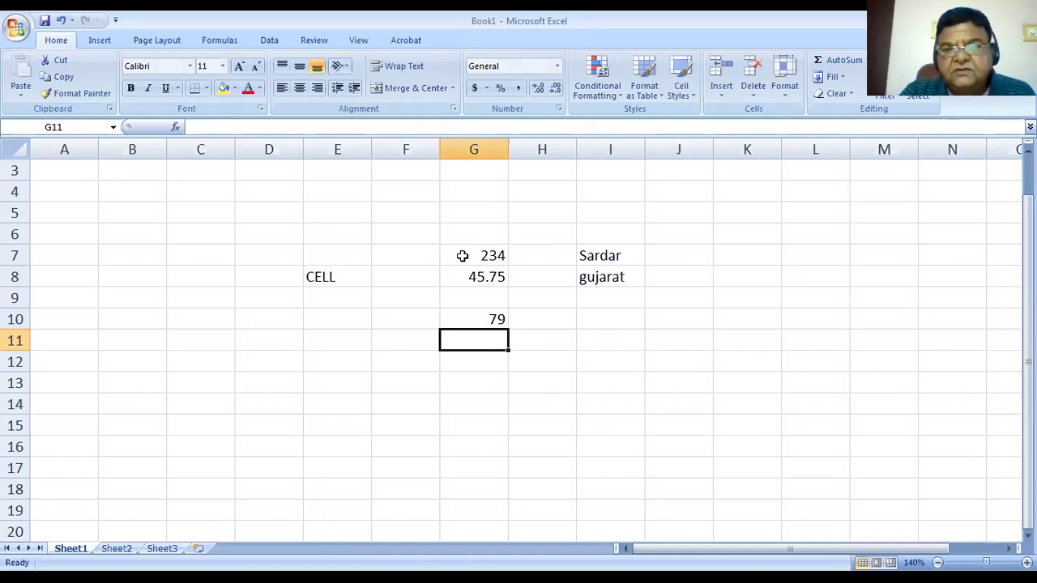
{"action": "left_click", "coordinate": [176, 128]}
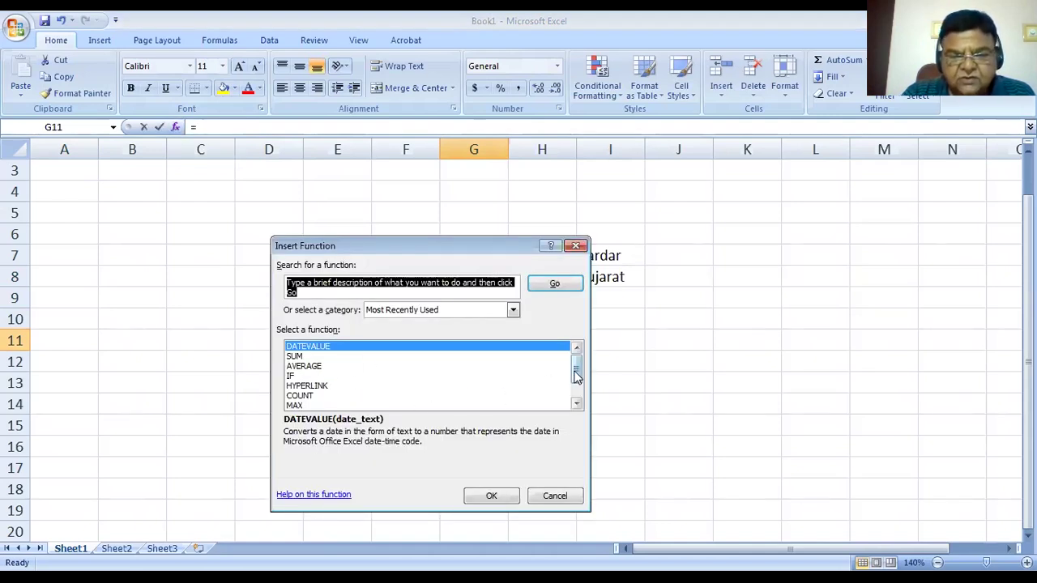
{"action": "left_click_drag", "start_coordinate": [578, 371], "coordinate": [578, 393]}
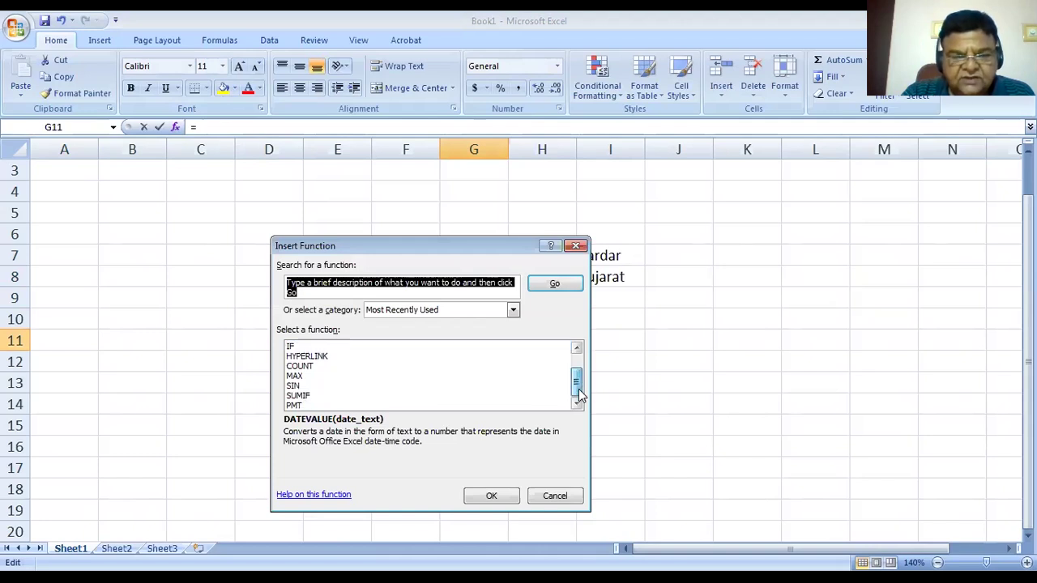
{"action": "left_click", "coordinate": [456, 313]}
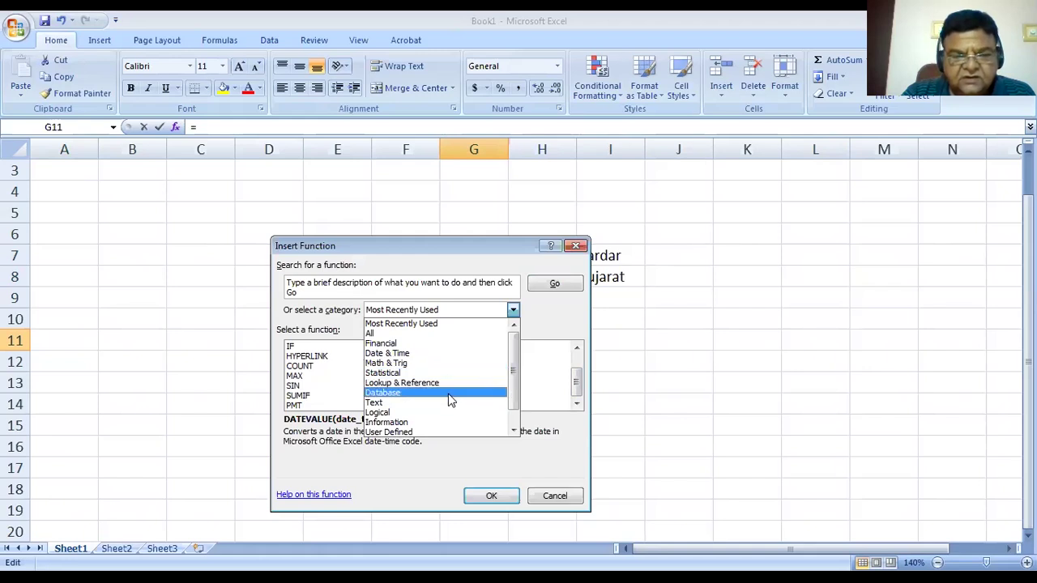
{"action": "left_click", "coordinate": [491, 497]}
{"action": "left_click", "coordinate": [490, 497]}
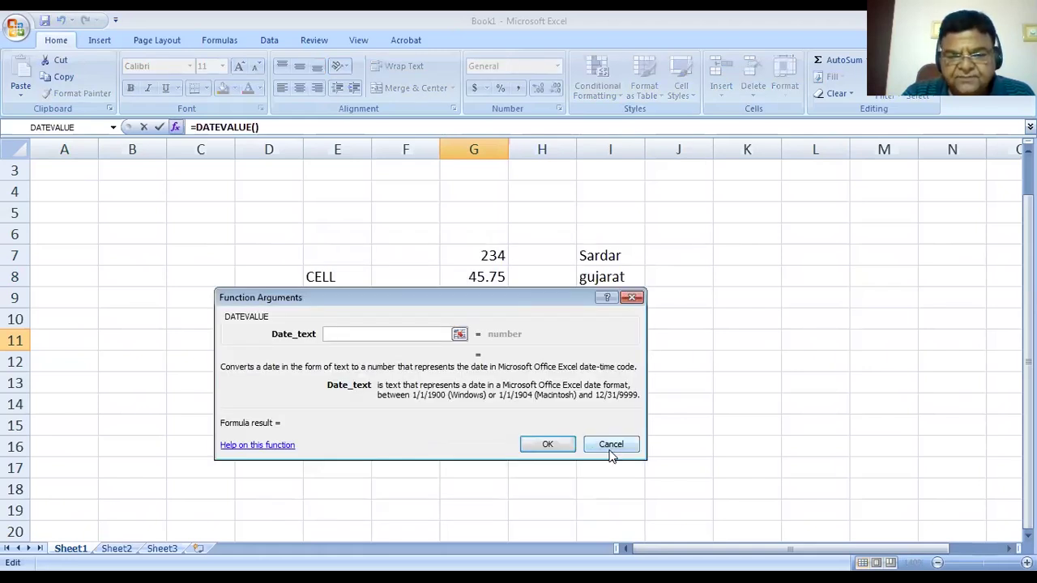
{"action": "left_click", "coordinate": [609, 446]}
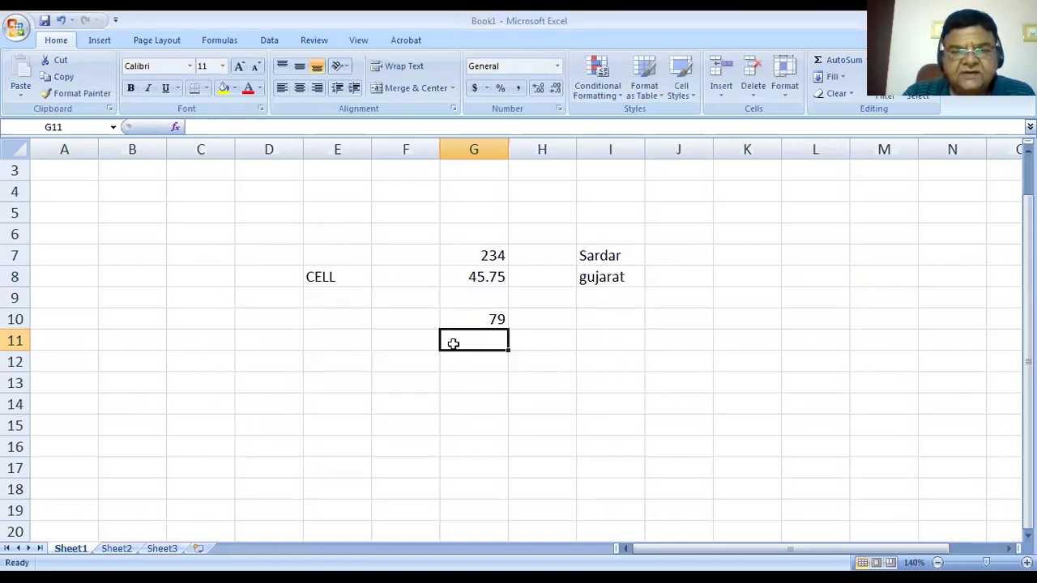
Delete everything in block D6:I12 and return to cell A1.
{"action": "left_click_drag", "start_coordinate": [280, 234], "coordinate": [633, 357]}
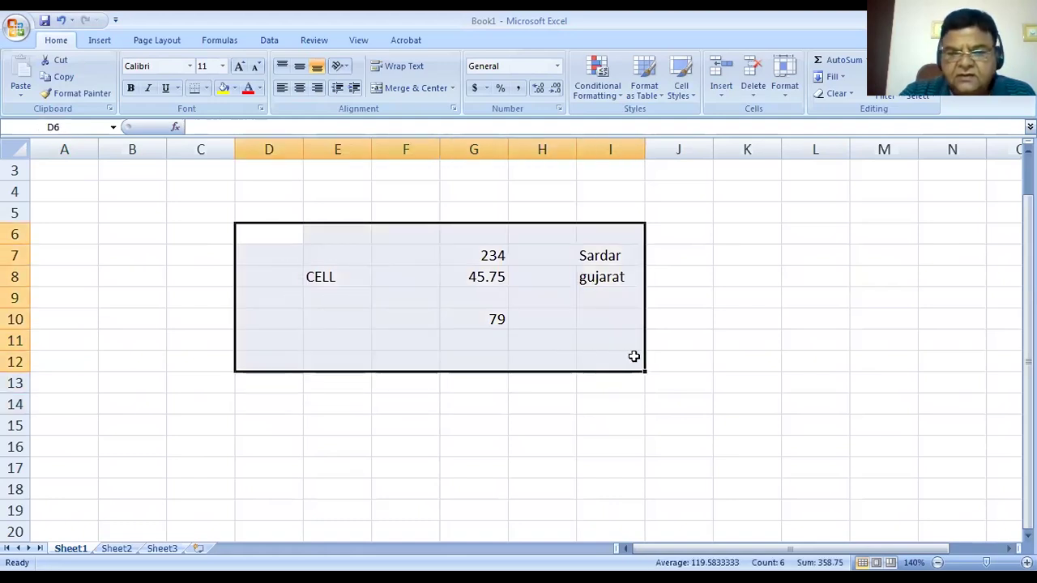
{"action": "key", "text": "Delete"}
{"action": "left_click_drag", "start_coordinate": [417, 340], "coordinate": [405, 329]}
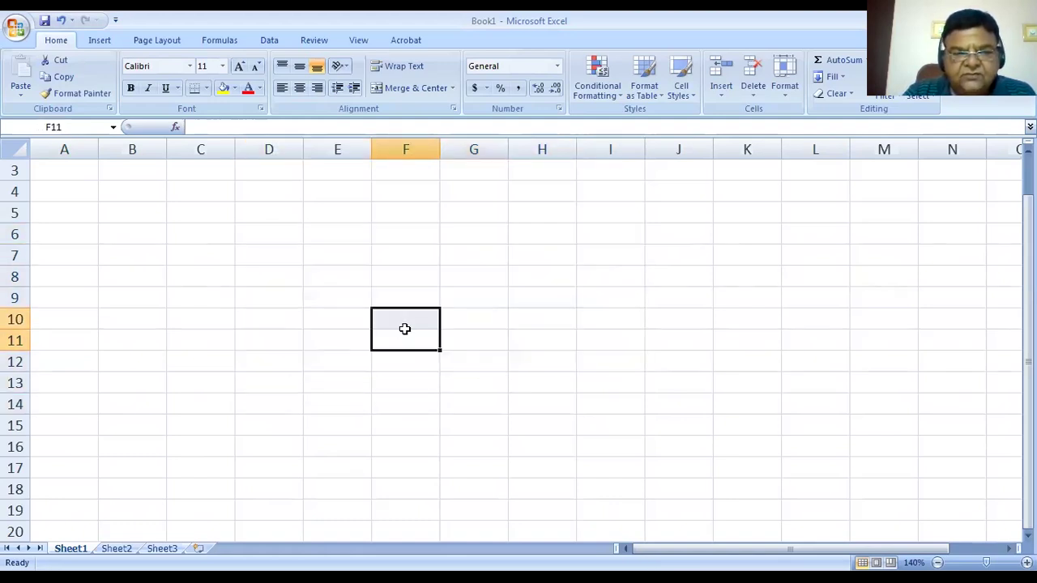
{"action": "left_click", "coordinate": [410, 285]}
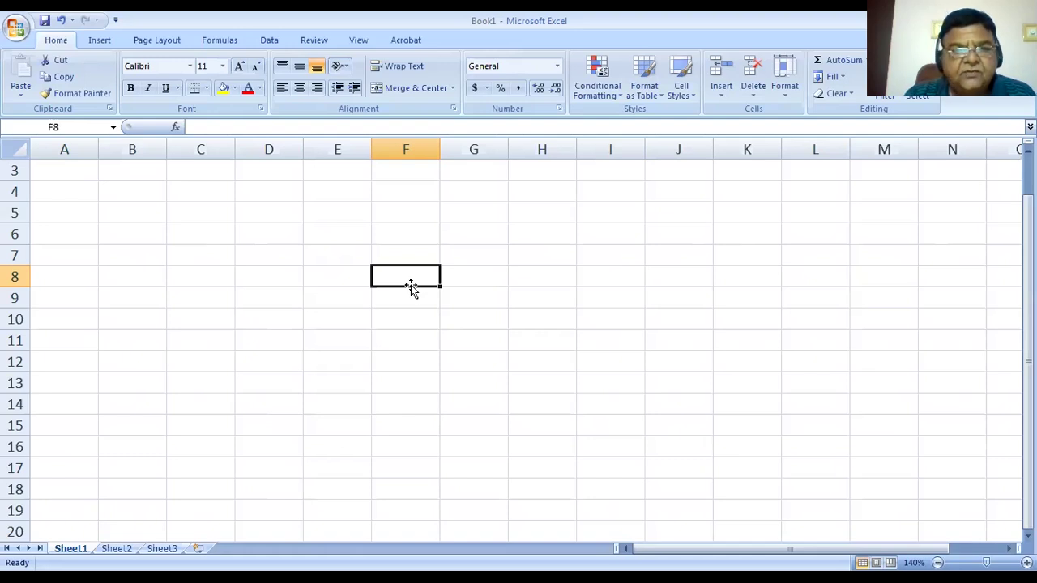
{"action": "key", "text": "Up"}
{"action": "key", "text": "Up"}
{"action": "key", "text": "Up"}
{"action": "key", "text": "Up"}
{"action": "key", "text": "Up"}
{"action": "key", "text": "Up"}
{"action": "key", "text": "Up"}
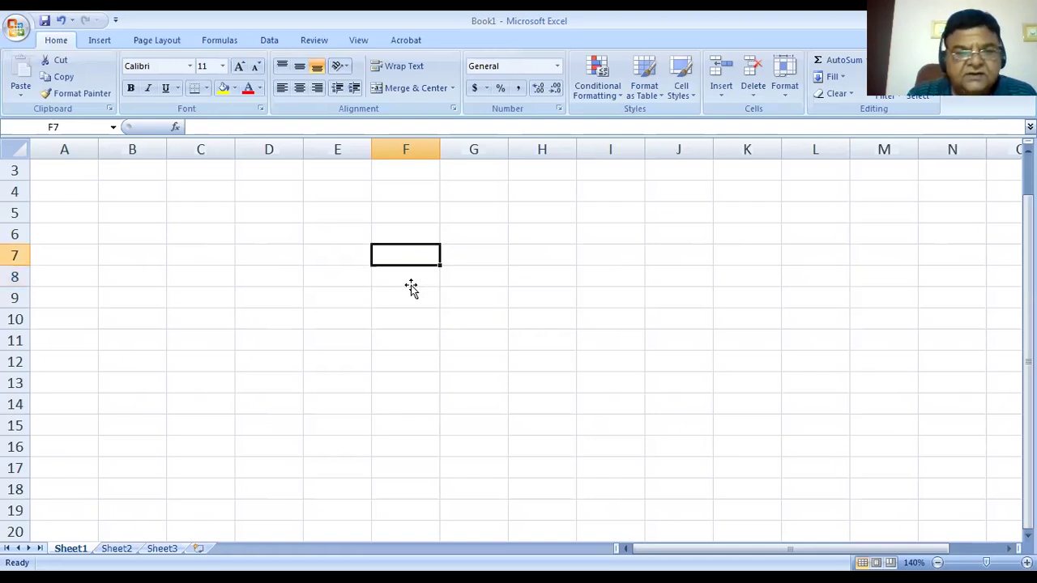
{"action": "key", "text": "Left"}
{"action": "key", "text": "Left"}
{"action": "key", "text": "Left"}
{"action": "key", "text": "Left"}
{"action": "key", "text": "Left"}
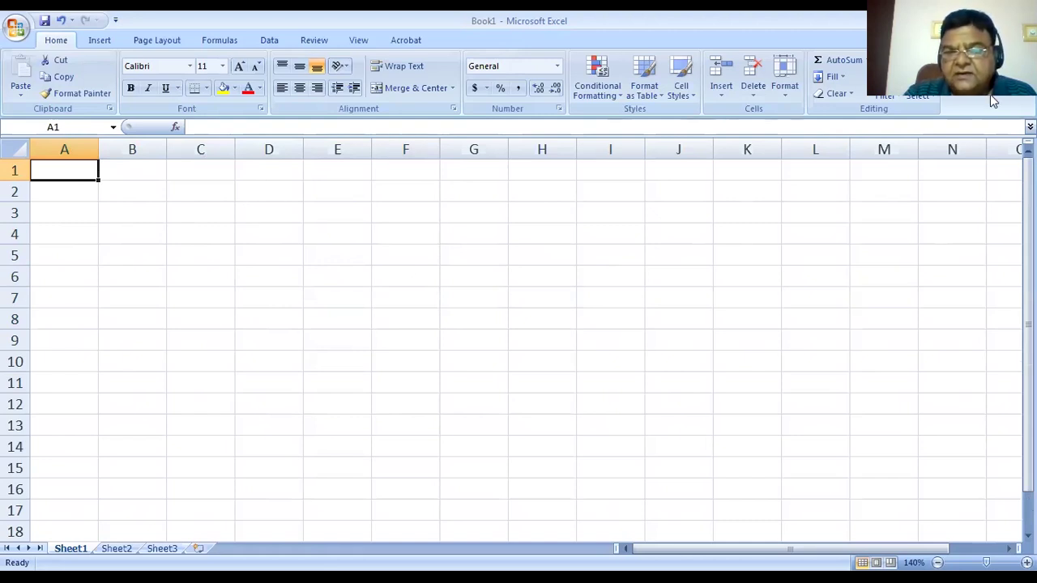
Jump to last column XFD and last row 1048576, returning to A1 after each.
{"action": "left_click", "coordinate": [1004, 169]}
{"action": "key", "text": "Right"}
{"action": "key", "text": "Right"}
{"action": "key", "text": "Right"}
{"action": "key", "text": "Right"}
{"action": "key", "text": "Right"}
{"action": "key", "text": "Right"}
{"action": "key", "text": "Right"}
{"action": "key", "text": "Right"}
{"action": "key", "text": "Right"}
{"action": "key", "text": "Right"}
{"action": "key", "text": "Right"}
{"action": "key", "text": "Right"}
{"action": "key", "text": "Right"}
{"action": "key", "text": "Right"}
{"action": "key", "text": "Right"}
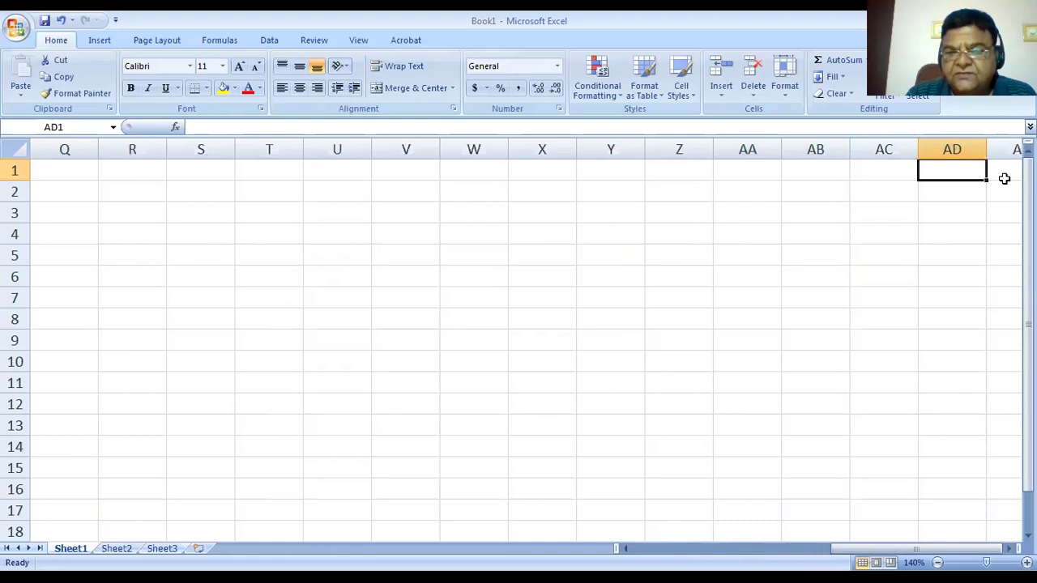
{"action": "key", "text": "Left"}
{"action": "key", "text": "Left"}
{"action": "key", "text": "Left"}
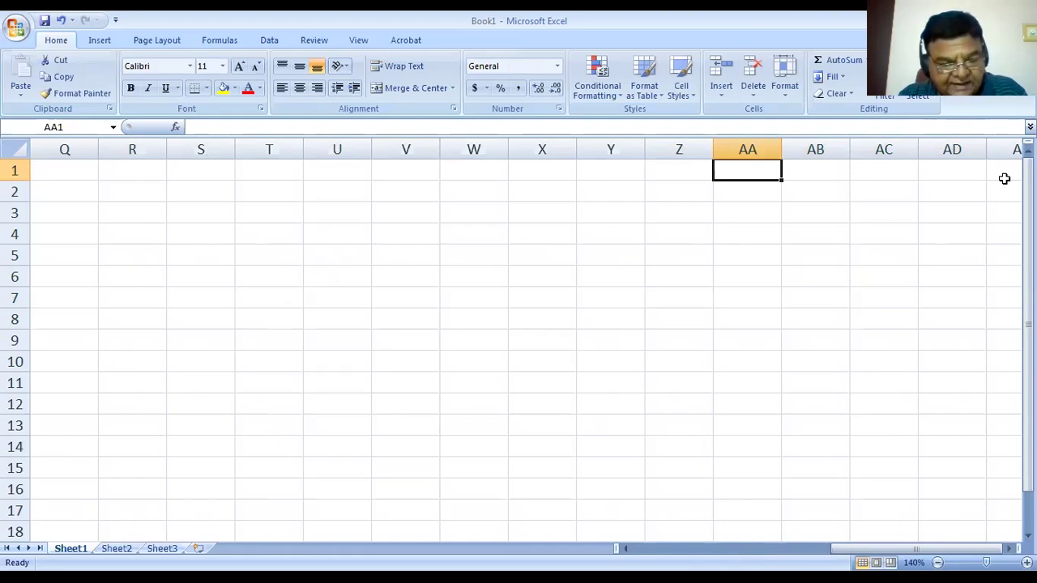
{"action": "key", "text": "ctrl+Right"}
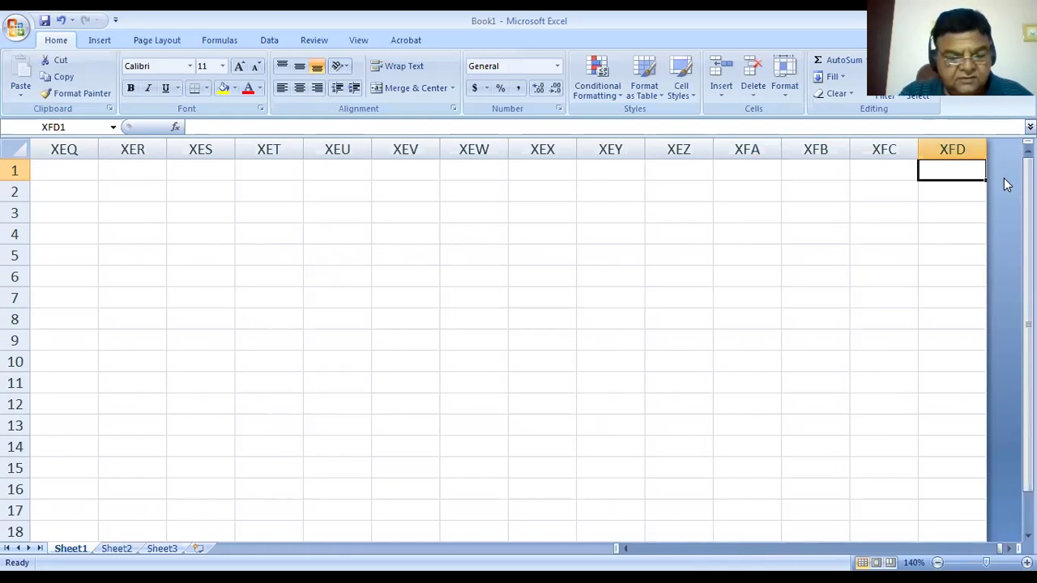
{"action": "key", "text": "ctrl+Home"}
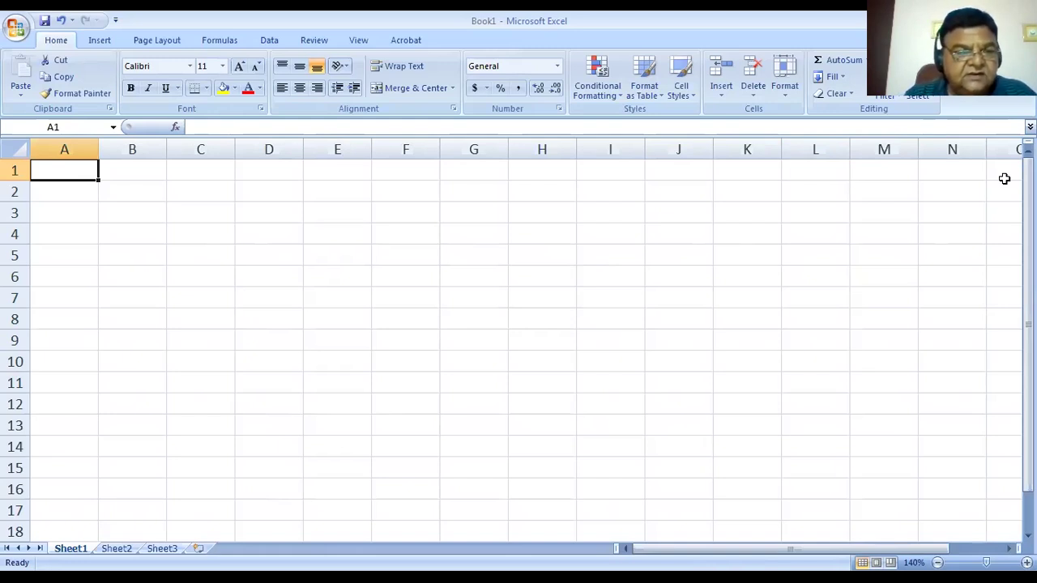
{"action": "key", "text": "Down"}
{"action": "key", "text": "Down"}
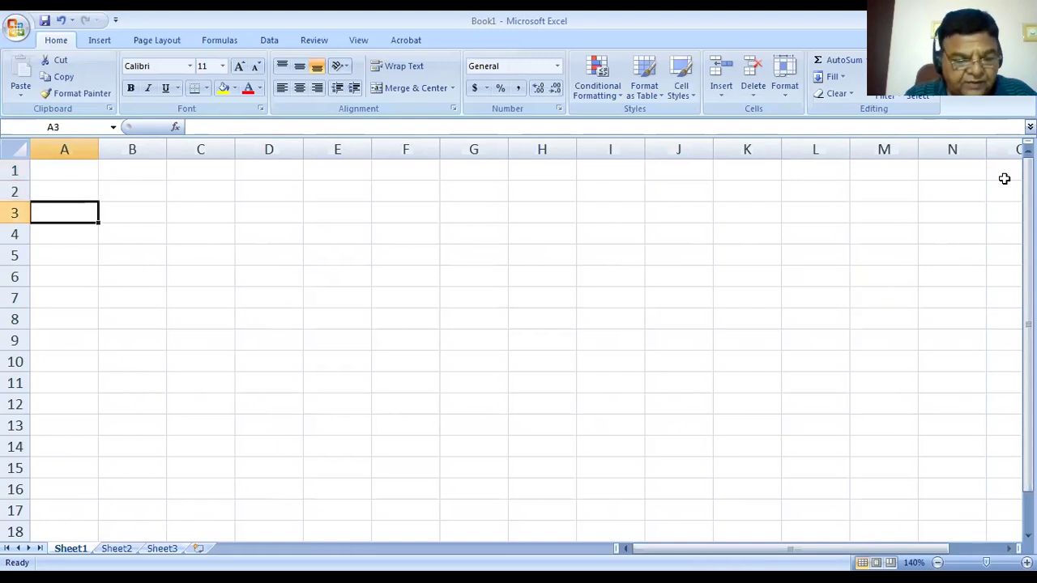
{"action": "key", "text": "ctrl+Down"}
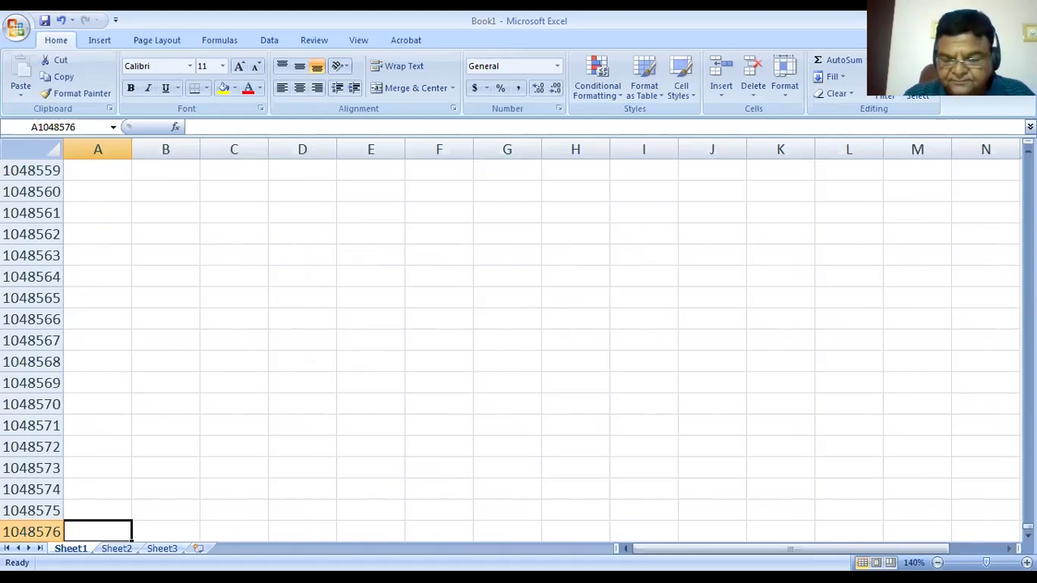
{"action": "key", "text": "ctrl+Up"}
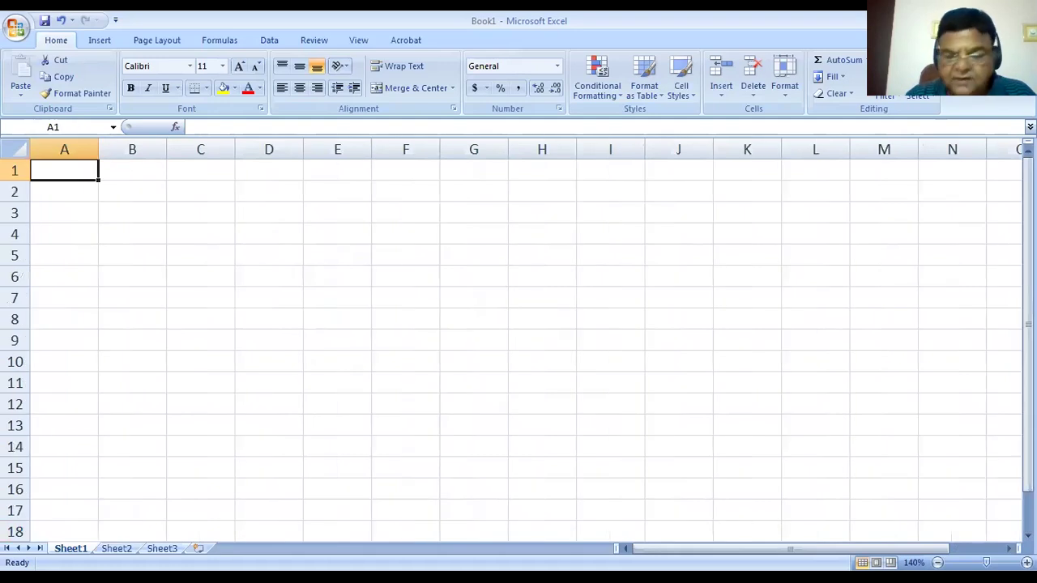
{"action": "key", "text": "Down"}
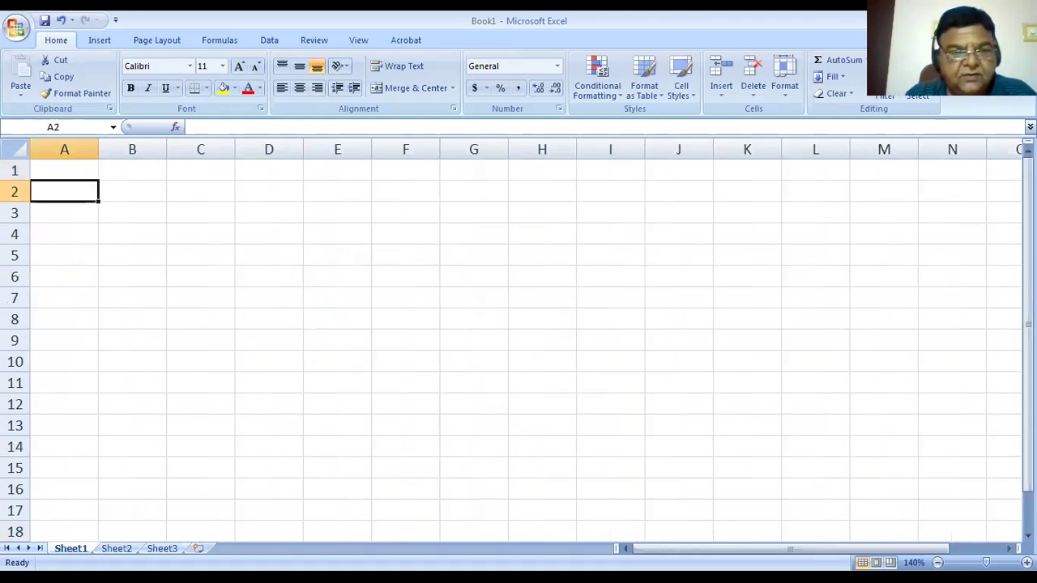
{"action": "key", "text": "Right"}
{"action": "key", "text": "Right"}
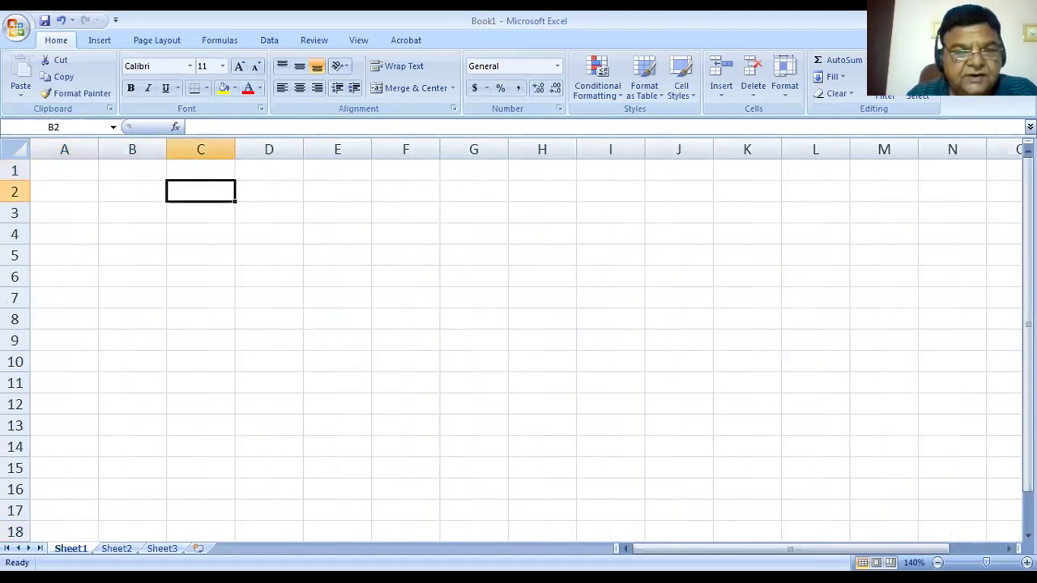
{"action": "key", "text": "Down"}
{"action": "key", "text": "Down"}
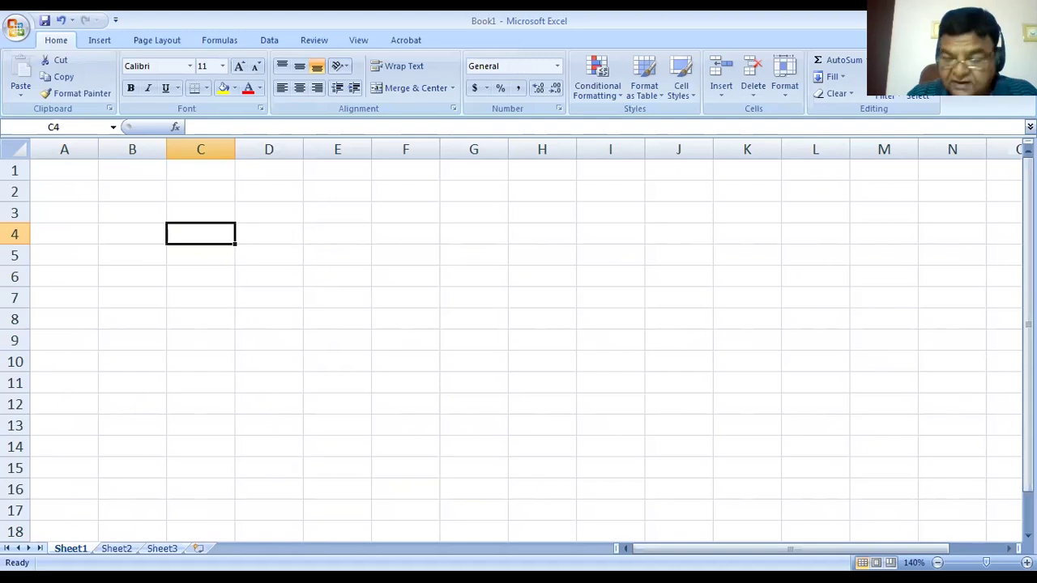
{"action": "left_click", "coordinate": [200, 255]}
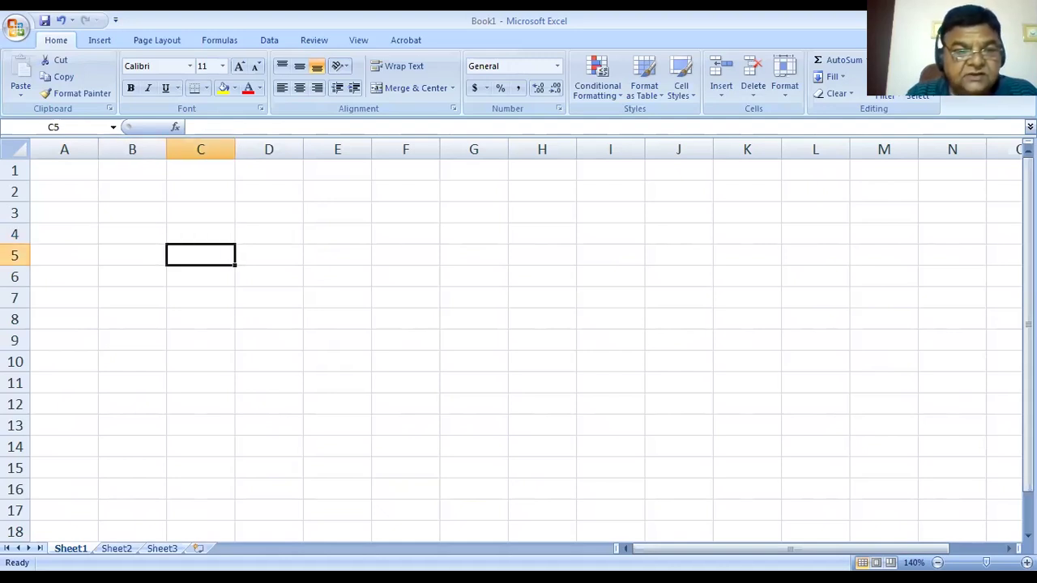
{"action": "left_click", "coordinate": [200, 234]}
{"action": "left_click", "coordinate": [337, 234]}
{"action": "left_click", "coordinate": [406, 234]}
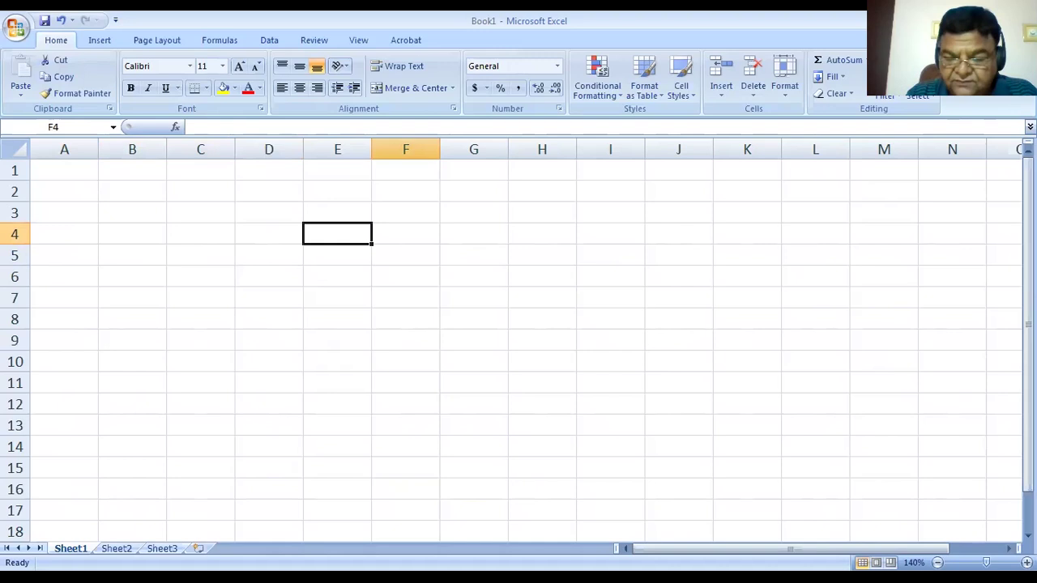
{"action": "left_click", "coordinate": [337, 234]}
{"action": "left_click", "coordinate": [269, 234]}
{"action": "left_click", "coordinate": [269, 256]}
{"action": "left_click", "coordinate": [268, 234]}
{"action": "left_click", "coordinate": [268, 255]}
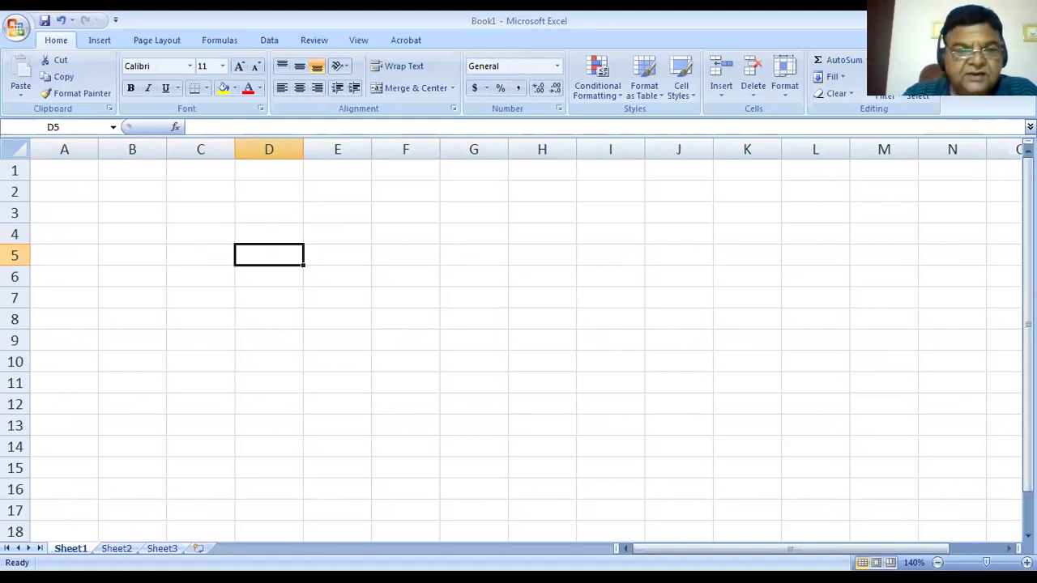
{"action": "left_click", "coordinate": [268, 213]}
{"action": "left_click", "coordinate": [268, 233]}
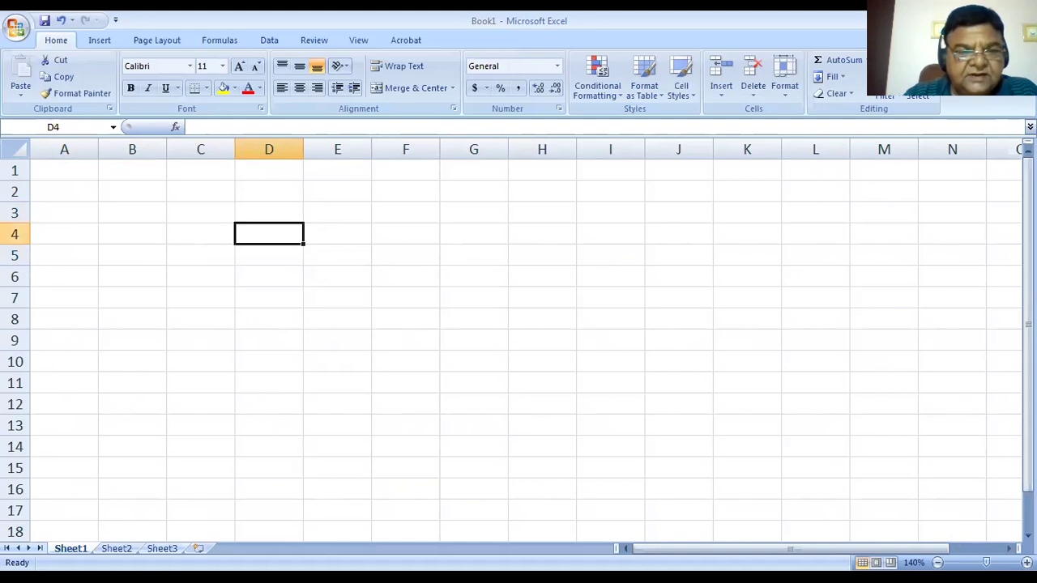
{"action": "left_click", "coordinate": [268, 213]}
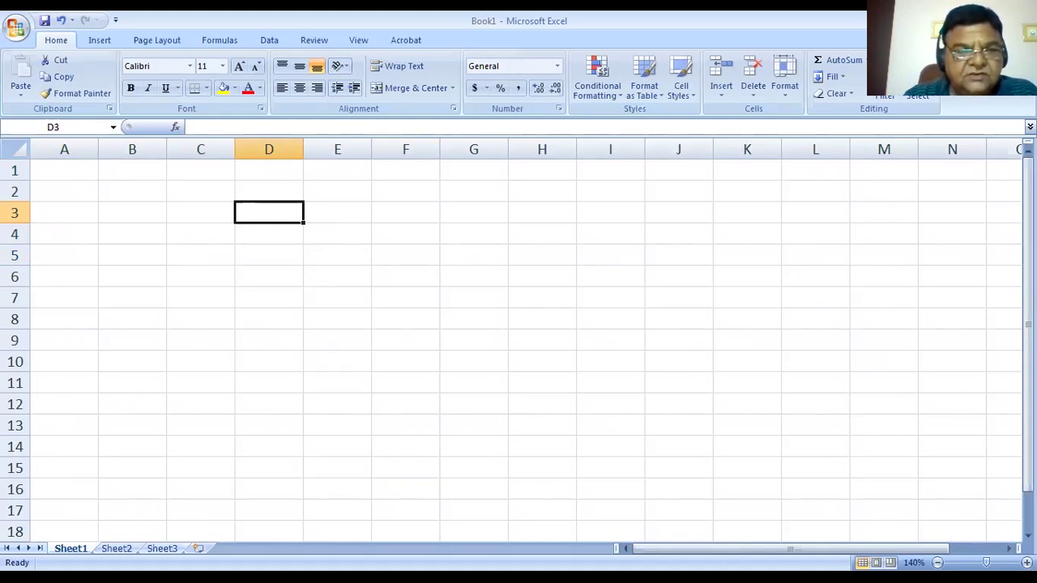
{"action": "left_click", "coordinate": [337, 255]}
{"action": "left_click", "coordinate": [474, 254]}
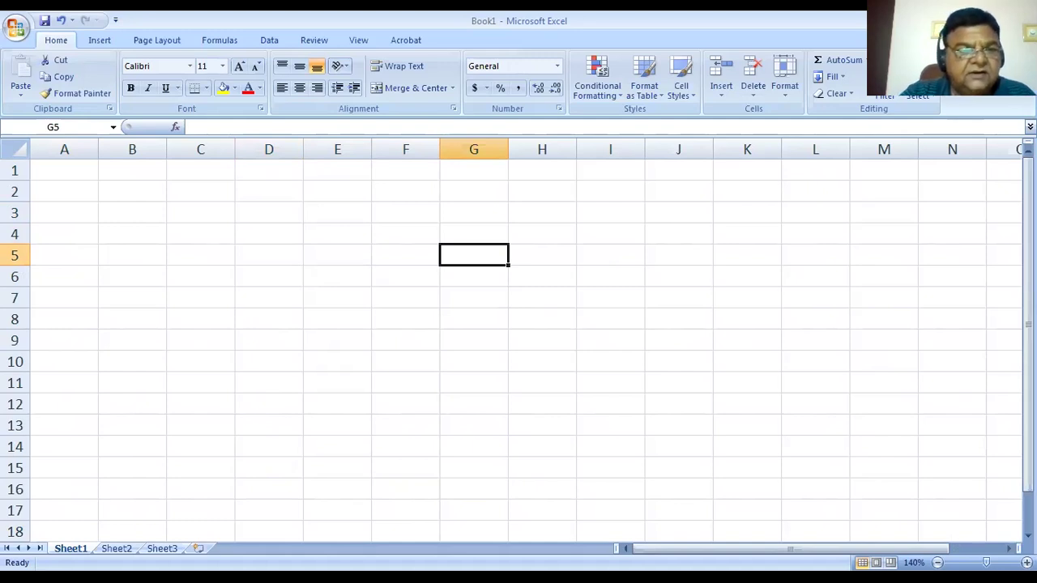
{"action": "left_click", "coordinate": [88, 127]}
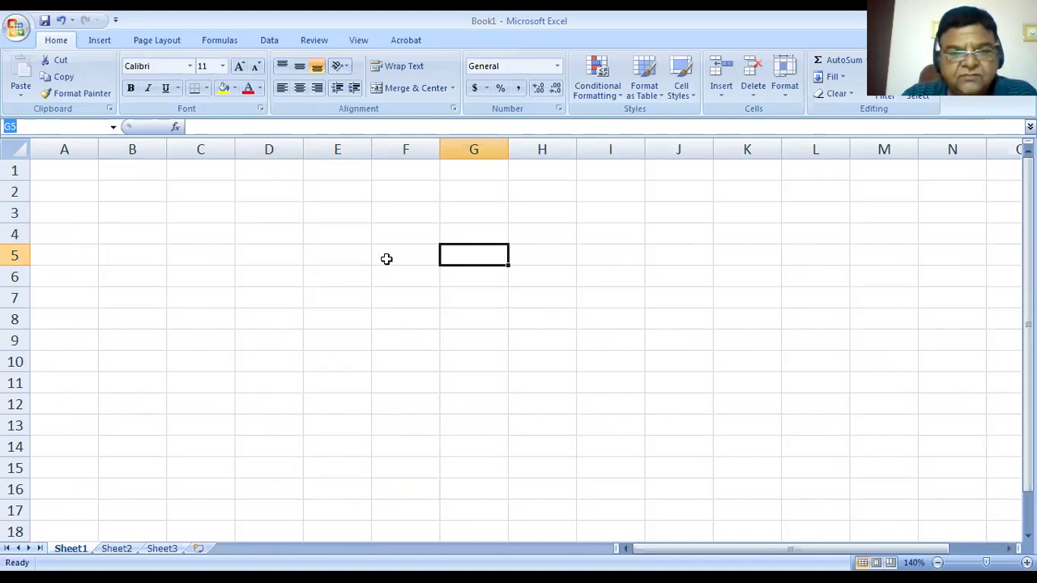
{"action": "left_click", "coordinate": [344, 237]}
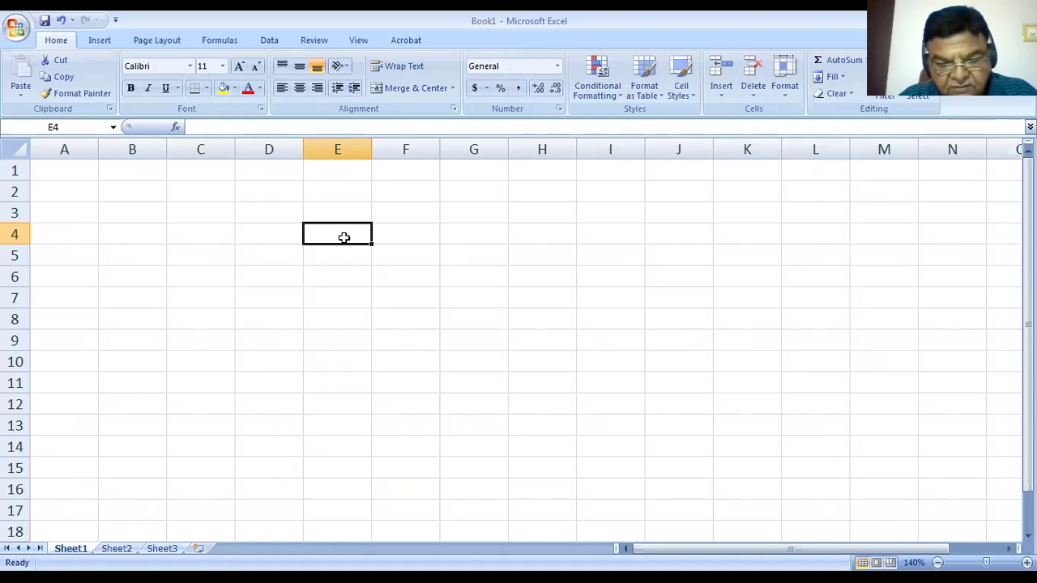
{"action": "key", "text": "F5"}
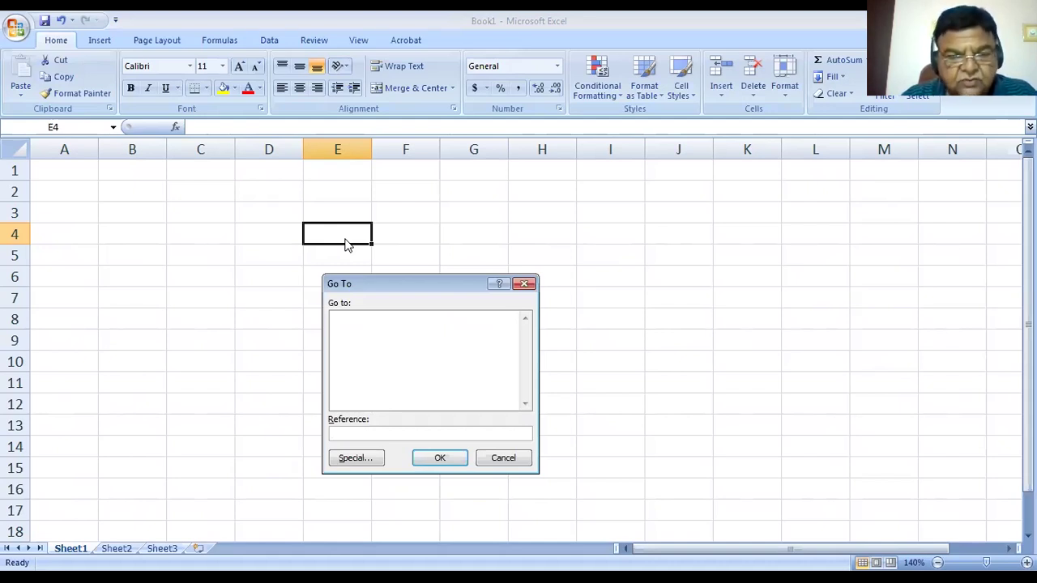
{"action": "type", "text": "z"}
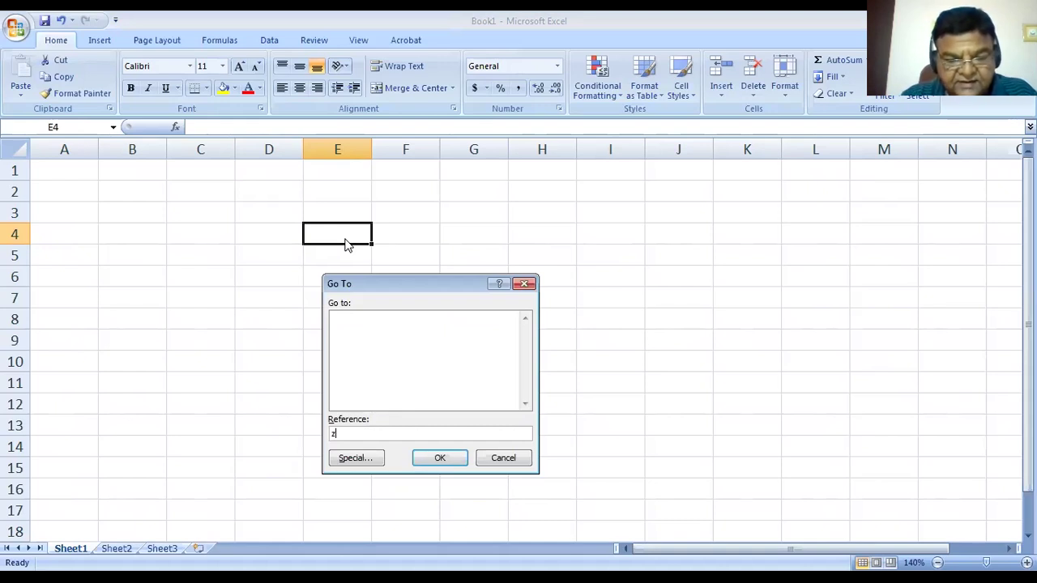
{"action": "type", "text": "100"}
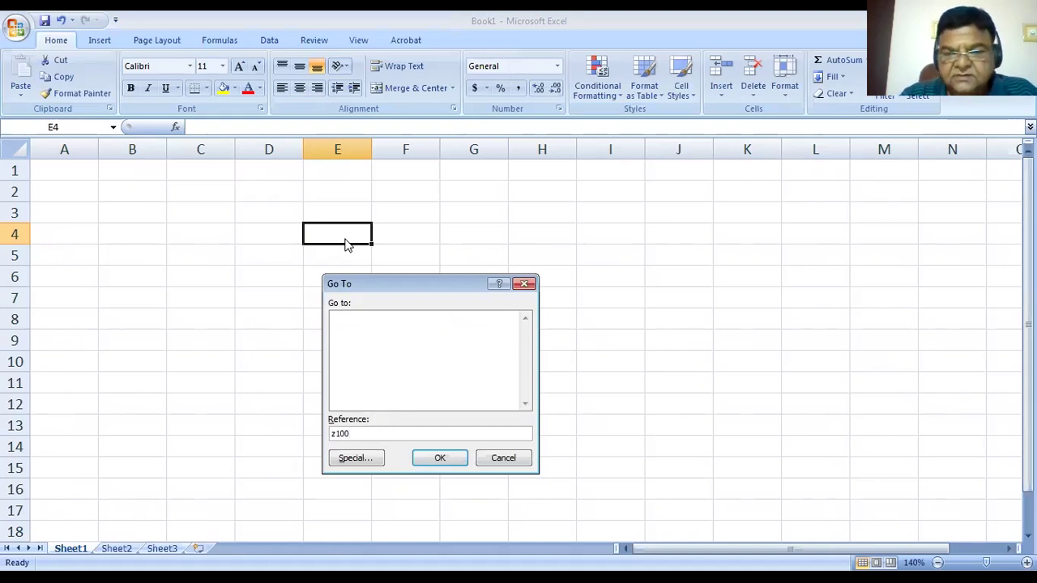
{"action": "key", "text": "Return"}
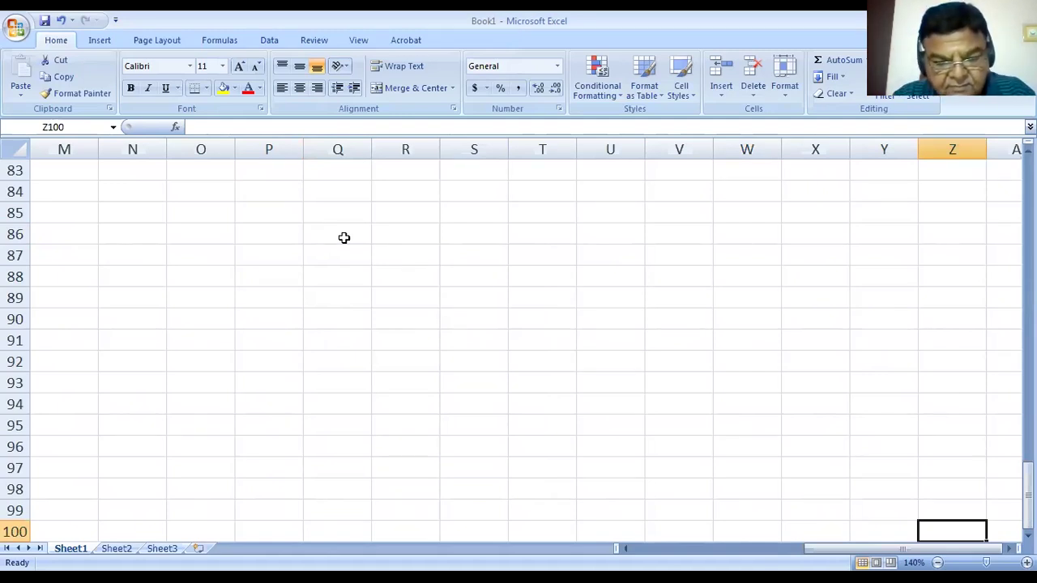
{"action": "key", "text": "ctrl+g"}
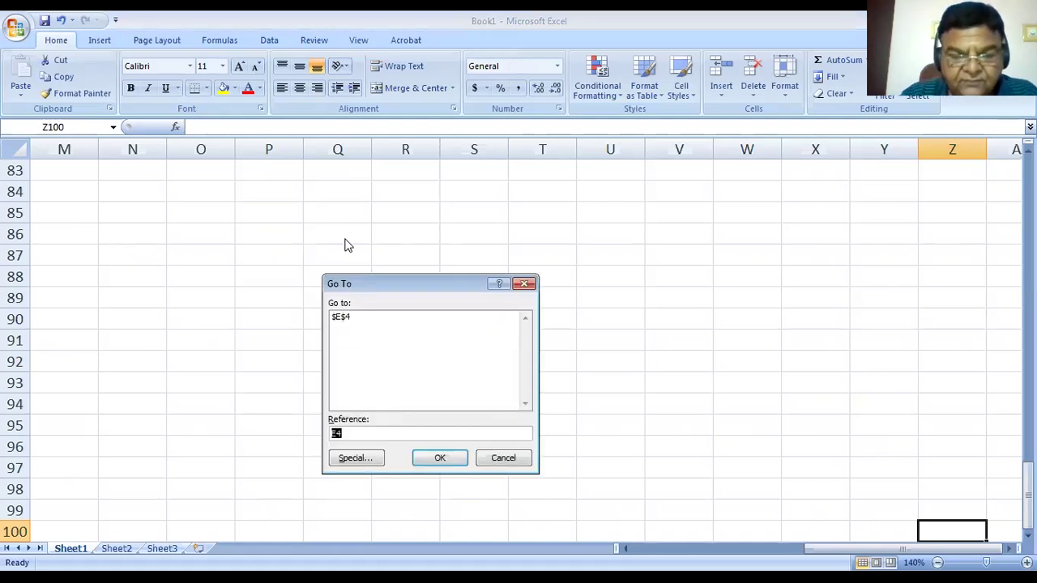
{"action": "type", "text": "a1"}
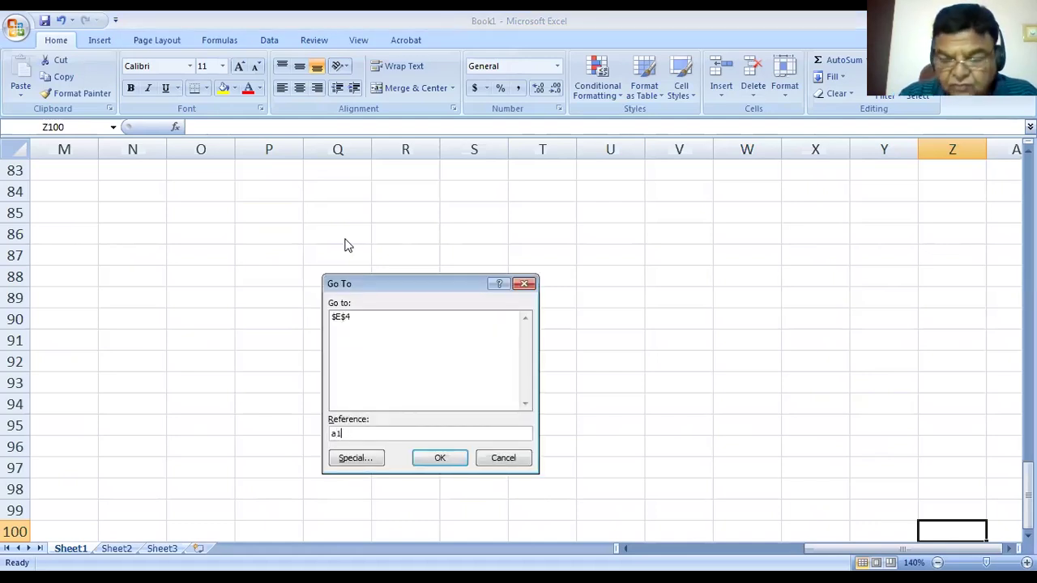
{"action": "key", "text": "Return"}
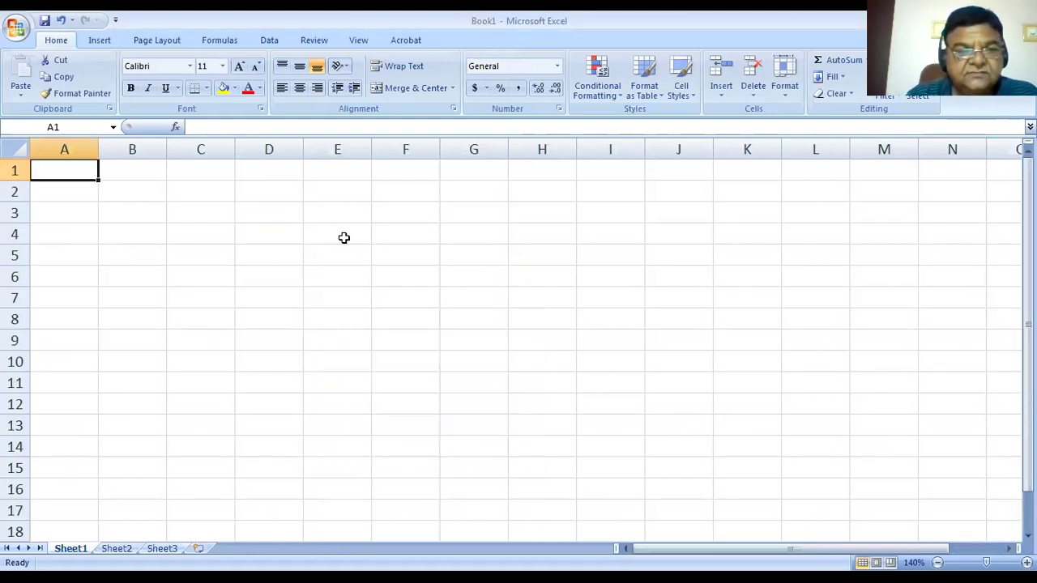
{"action": "key", "text": "Down"}
Type the headings Emp.No., Emp.Name, Designation and BasicPay across A1:D1.
{"action": "key", "text": "Up"}
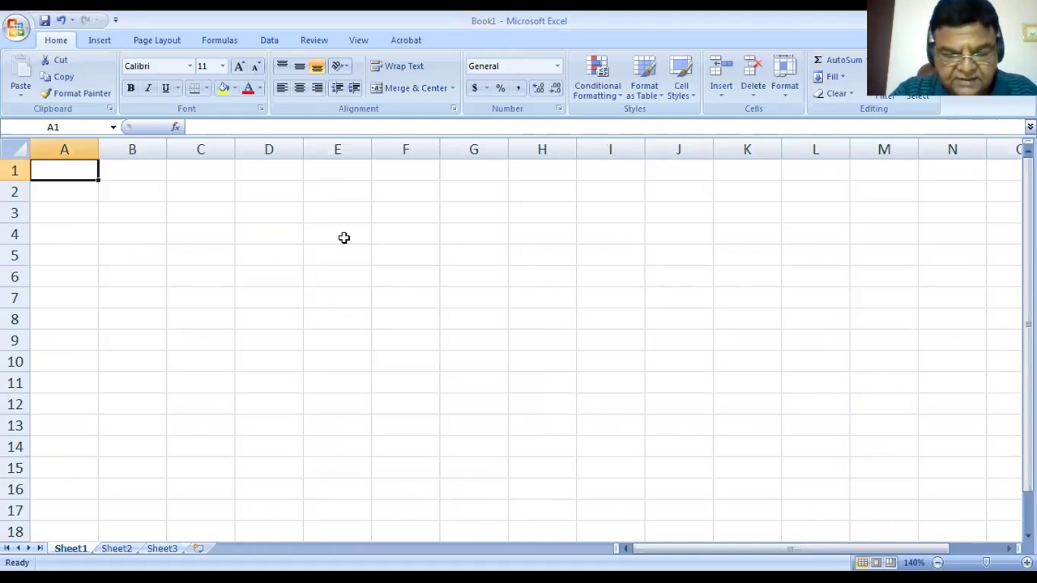
{"action": "type", "text": "Emp"}
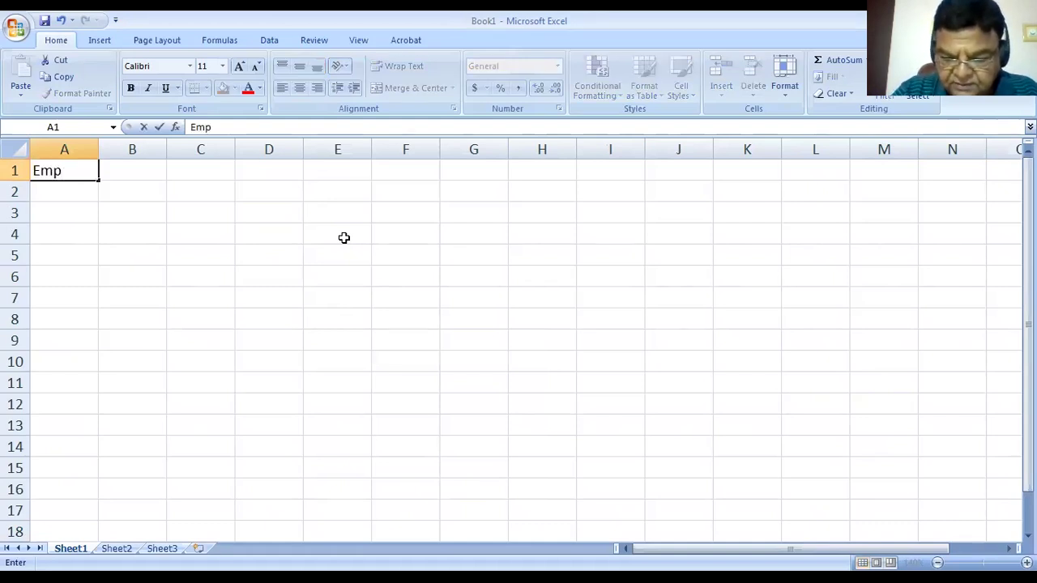
{"action": "type", "text": ".No."}
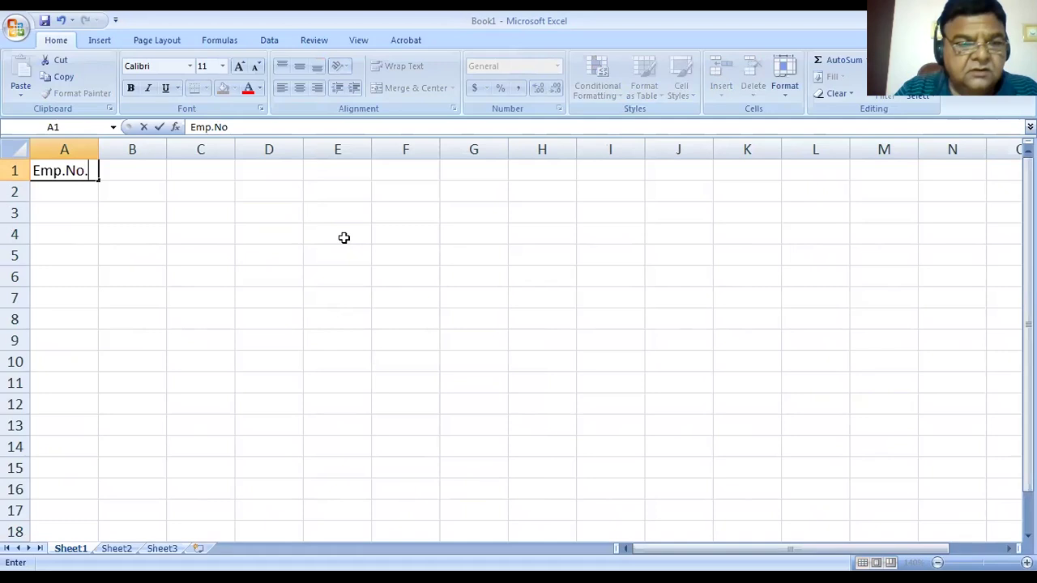
{"action": "key", "text": "Tab"}
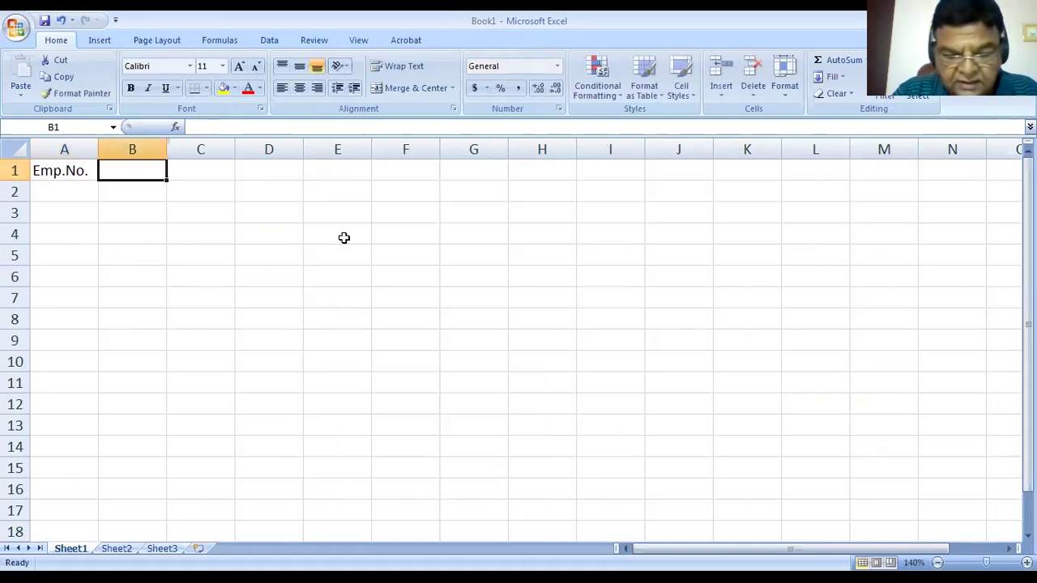
{"action": "type", "text": "Emp.Name"}
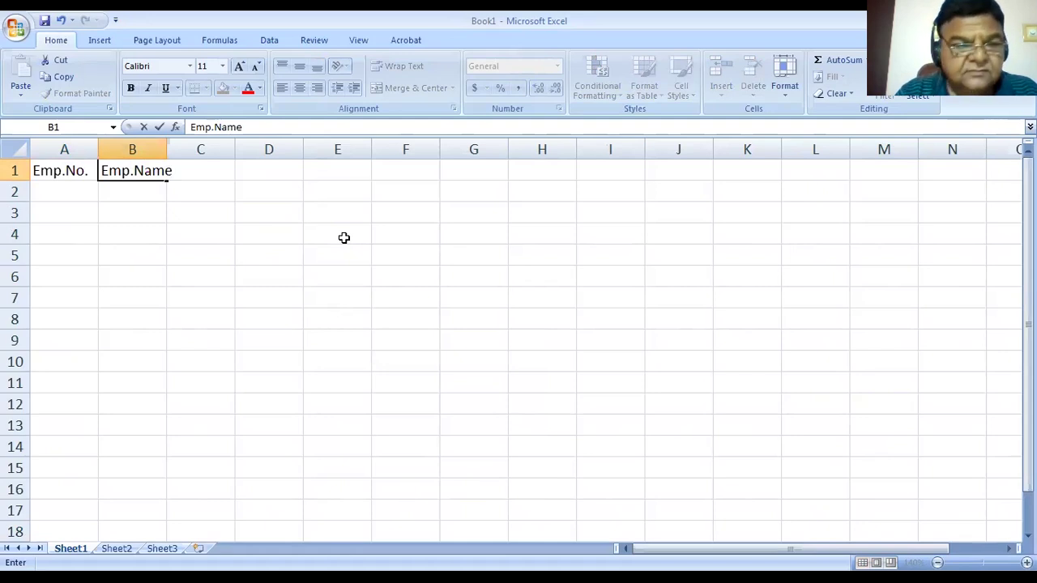
{"action": "key", "text": "Tab"}
{"action": "type", "text": "De"}
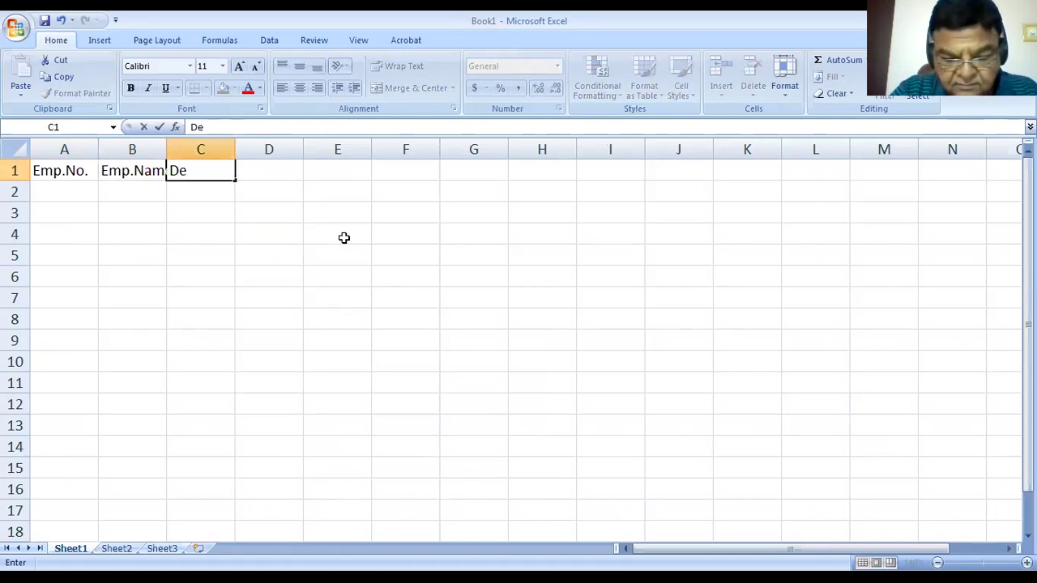
{"action": "type", "text": "signation"}
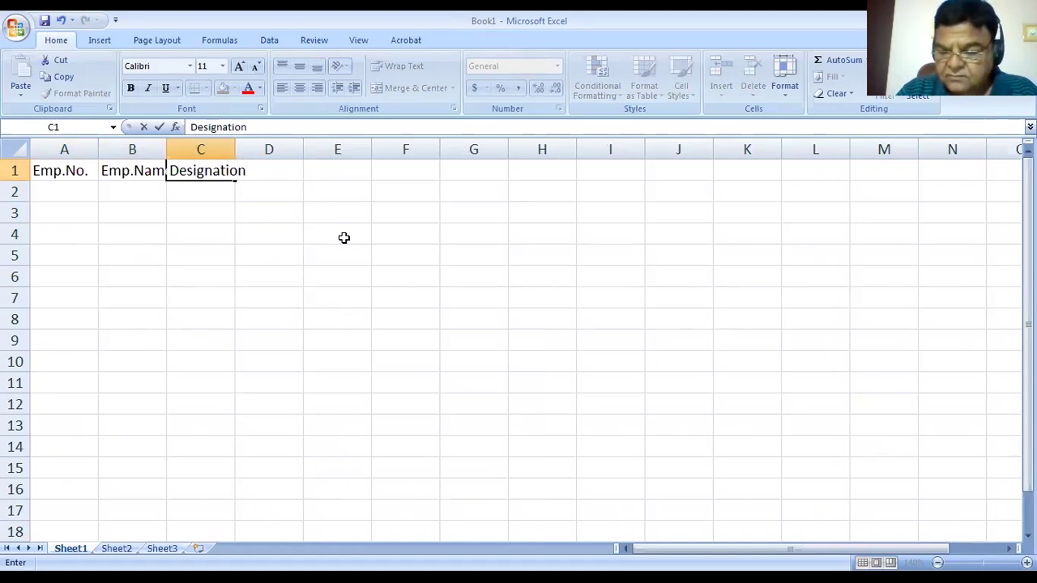
{"action": "key", "text": "Tab"}
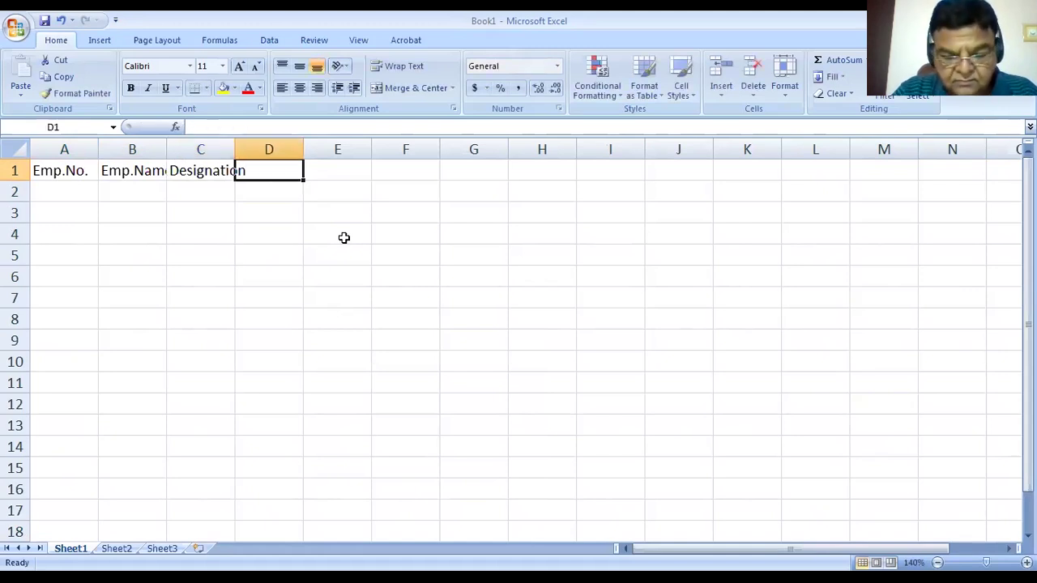
{"action": "type", "text": "BasicPa"}
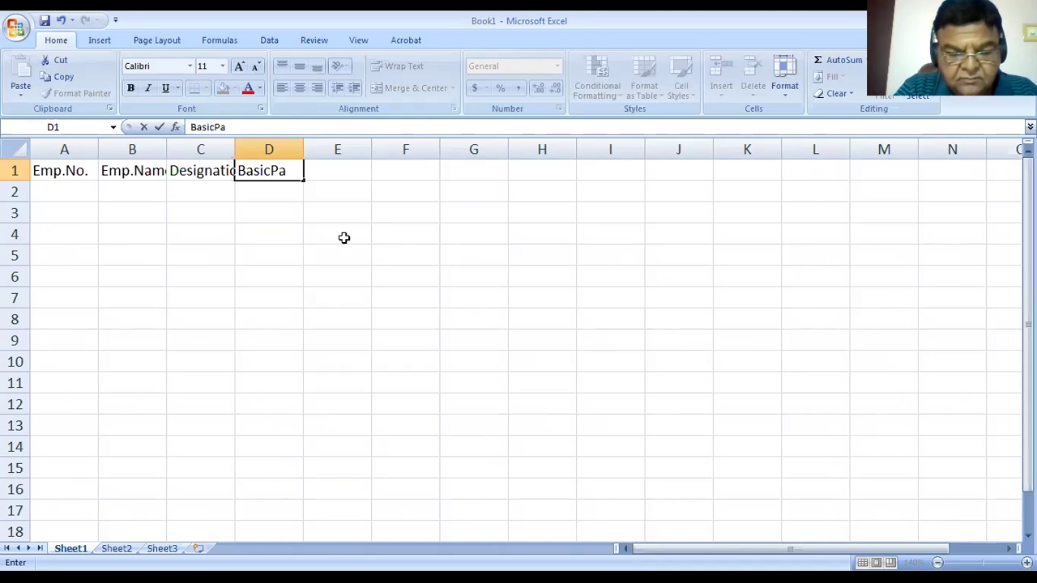
{"action": "type", "text": "y"}
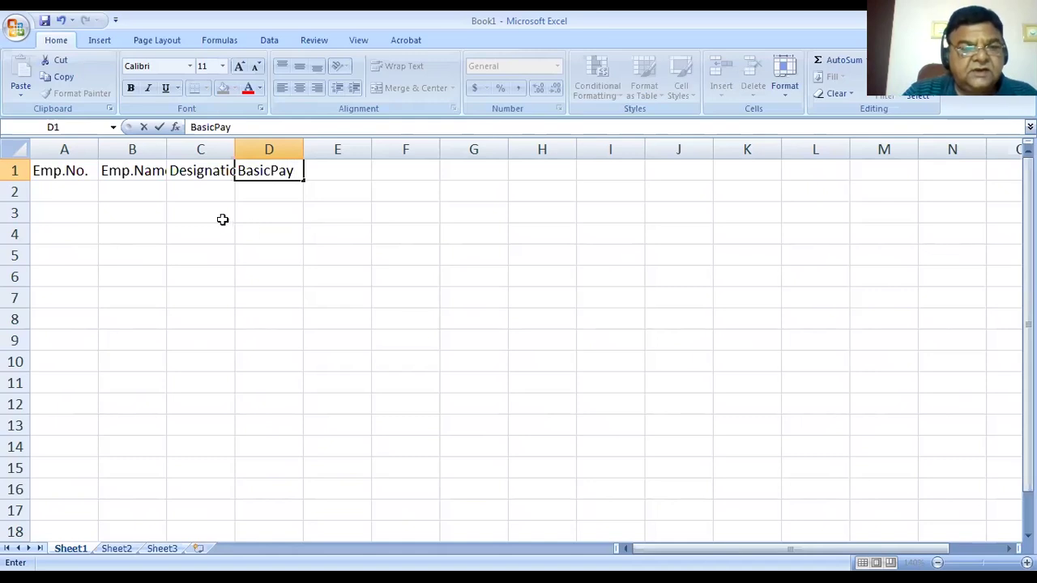
{"action": "left_click", "coordinate": [177, 276]}
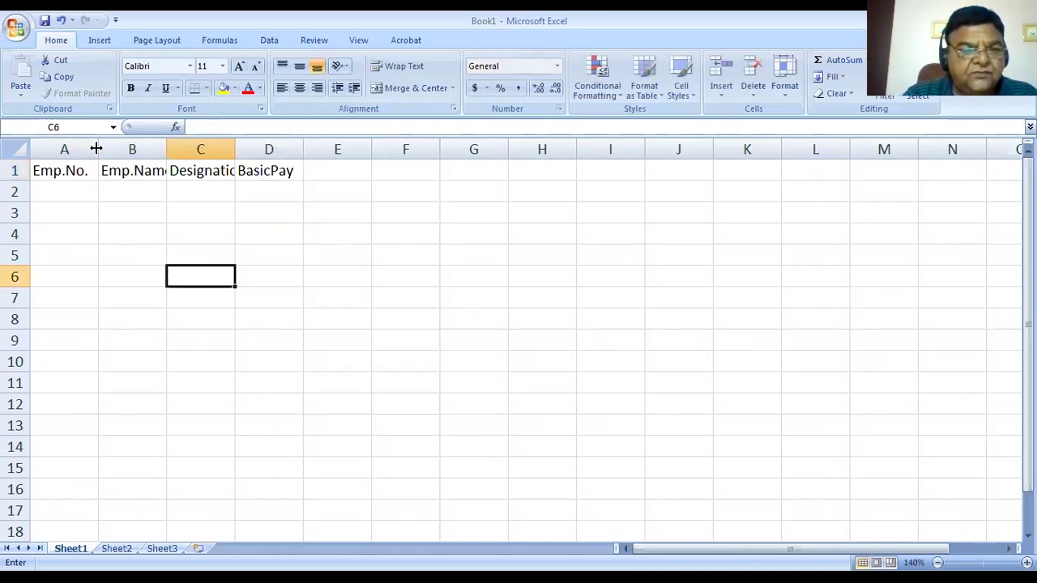
Widen columns A, B, C and D so Emp.No., Emp.Name, Designation and BasicPay show fully.
{"action": "double_click", "coordinate": [95, 149]}
{"action": "left_click_drag", "start_coordinate": [92, 150], "coordinate": [114, 148]}
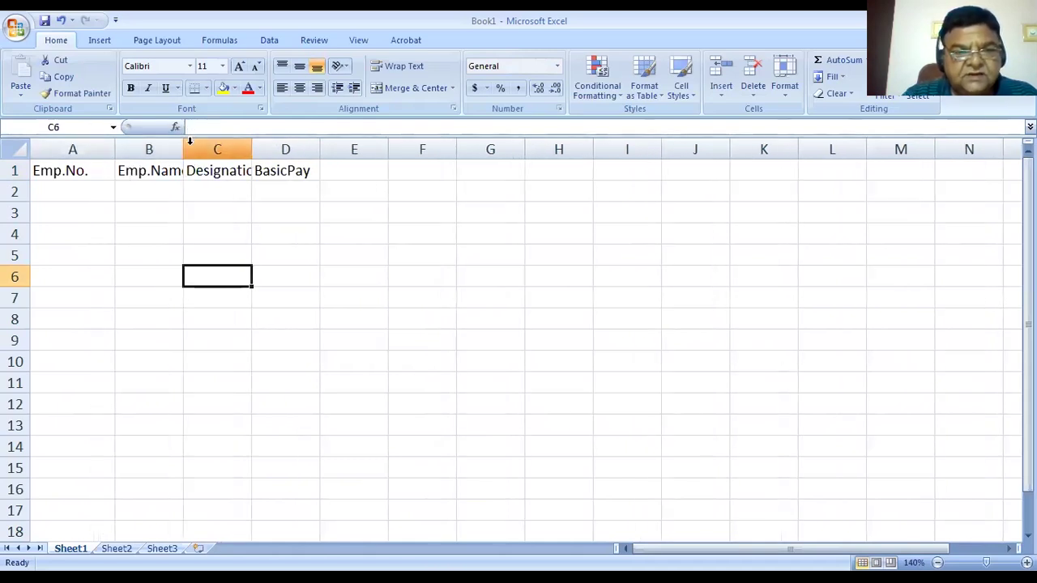
{"action": "left_click_drag", "start_coordinate": [181, 148], "coordinate": [224, 149]}
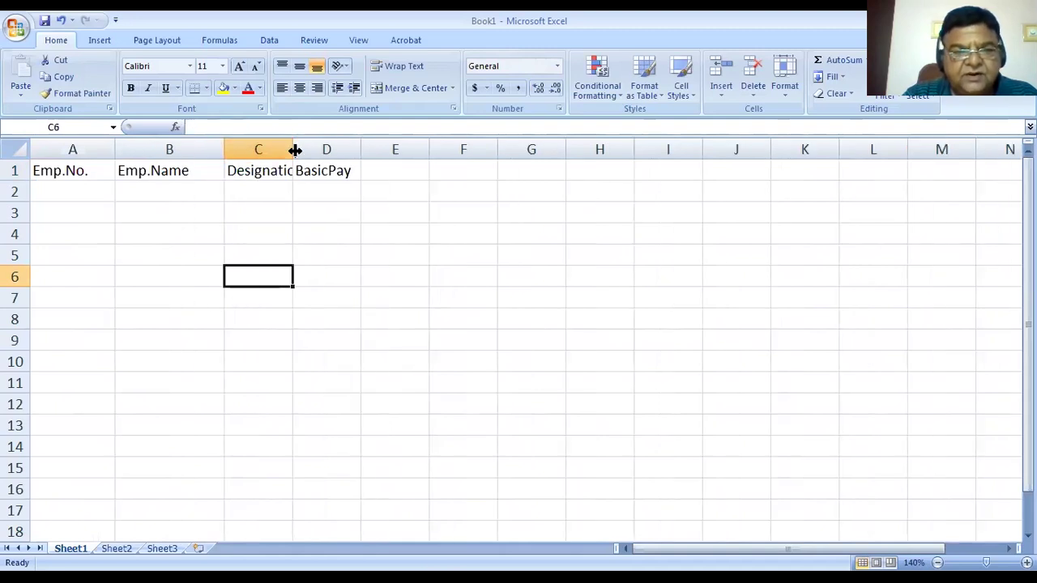
{"action": "left_click_drag", "start_coordinate": [295, 150], "coordinate": [340, 153]}
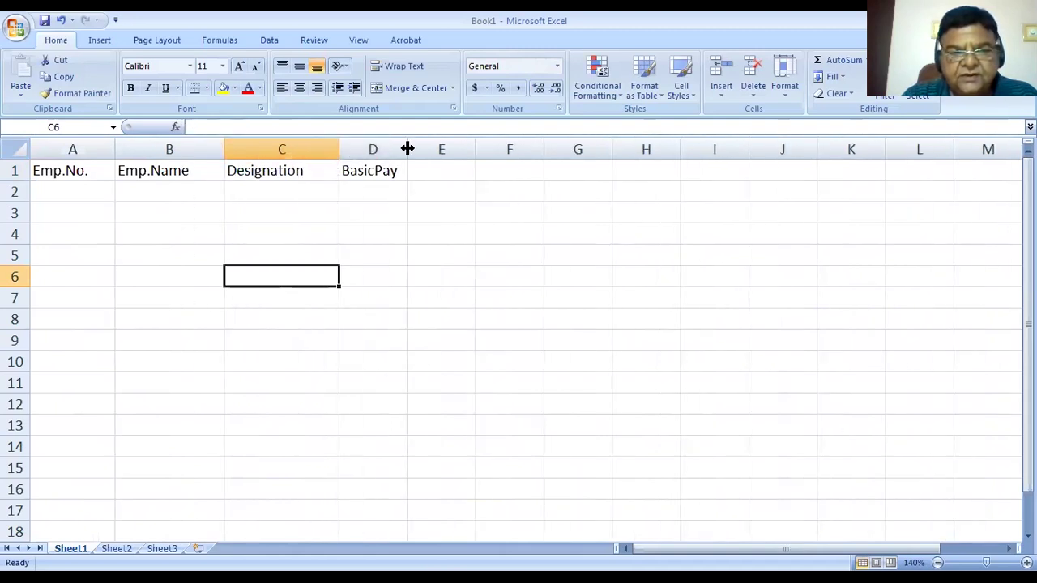
{"action": "left_click_drag", "start_coordinate": [408, 153], "coordinate": [435, 153]}
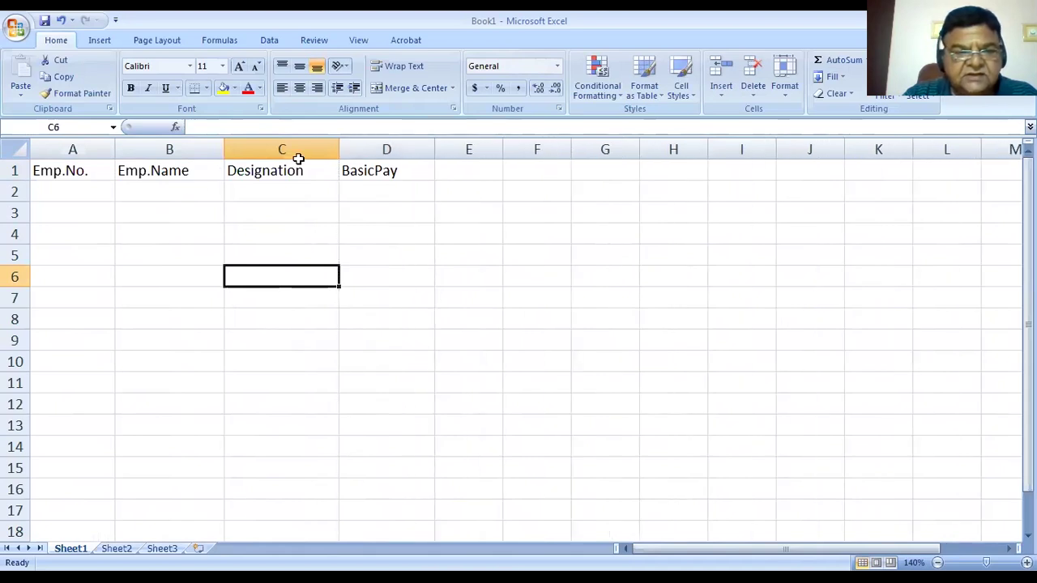
{"action": "left_click", "coordinate": [73, 196]}
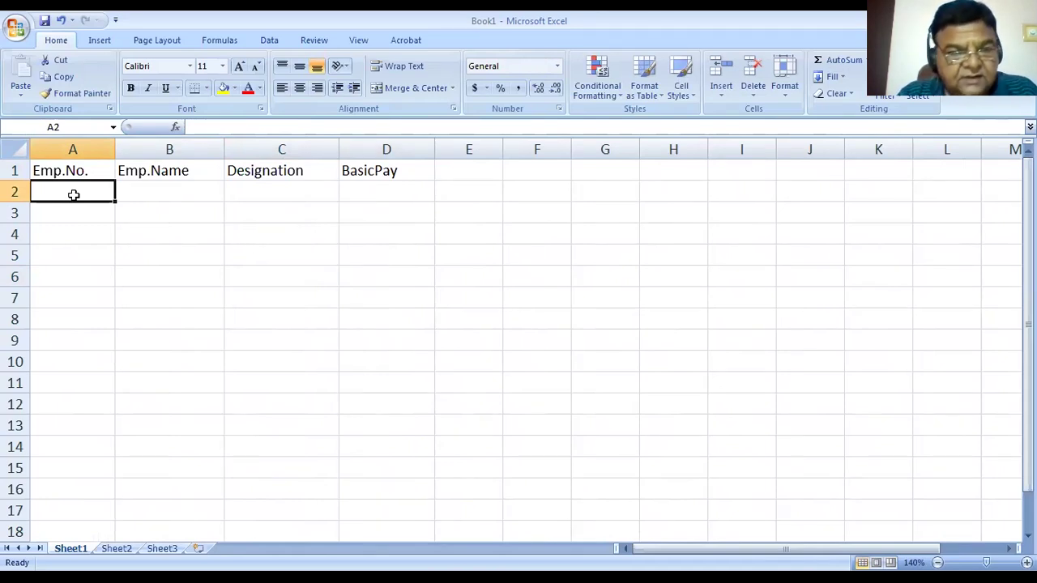
Enter employee numbers 3, 6, 8, 9, 1, 2 and 4 down A2:A8.
{"action": "type", "text": "3"}
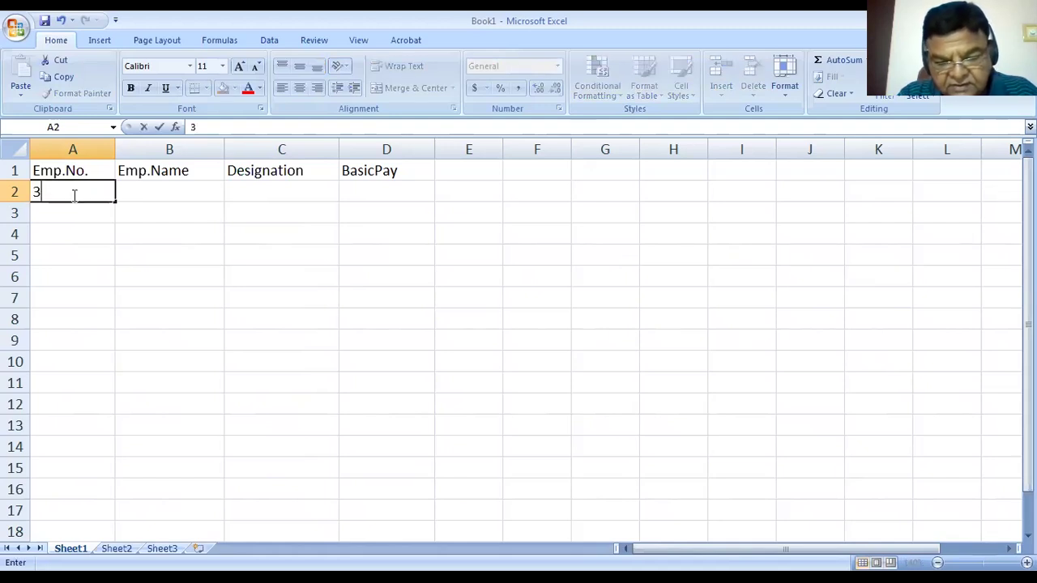
{"action": "key", "text": "Return"}
{"action": "type", "text": "6"}
{"action": "key", "text": "Return"}
{"action": "type", "text": "8"}
{"action": "key", "text": "Return"}
{"action": "type", "text": "9"}
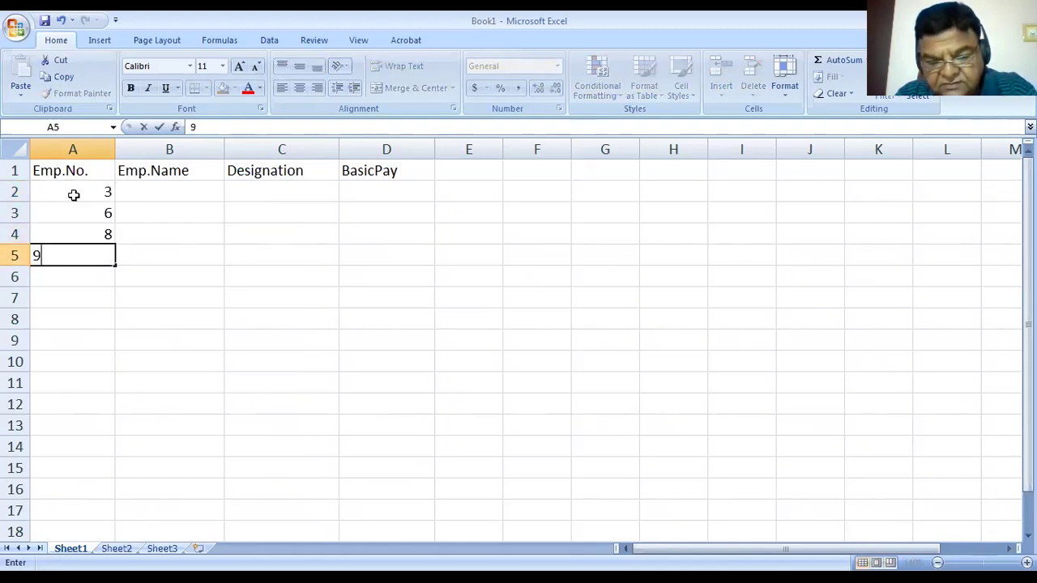
{"action": "key", "text": "Return"}
{"action": "type", "text": "1"}
{"action": "key", "text": "Return"}
{"action": "type", "text": "2"}
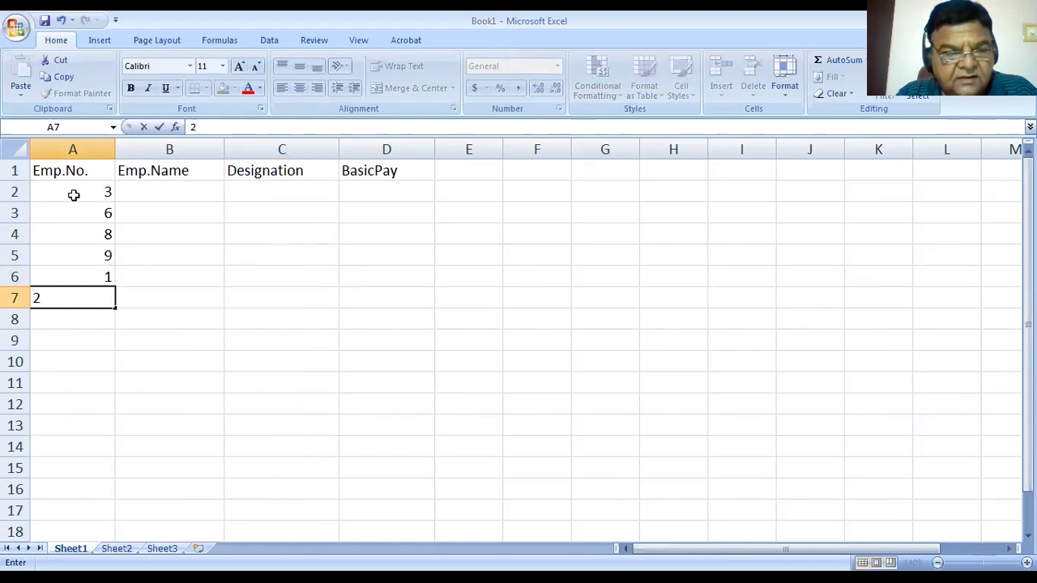
{"action": "key", "text": "Return"}
{"action": "type", "text": "4"}
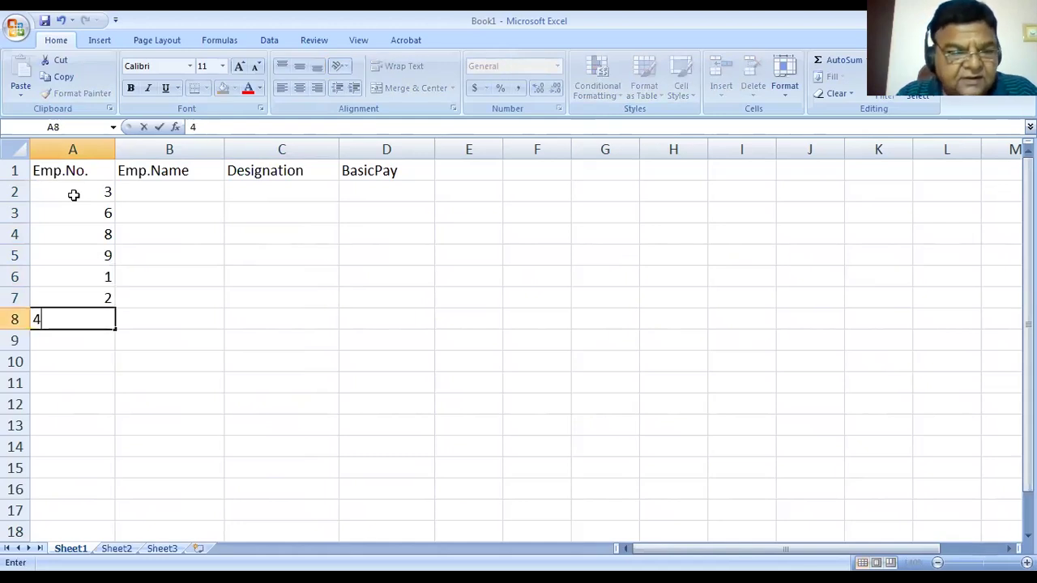
{"action": "key", "text": "Return"}
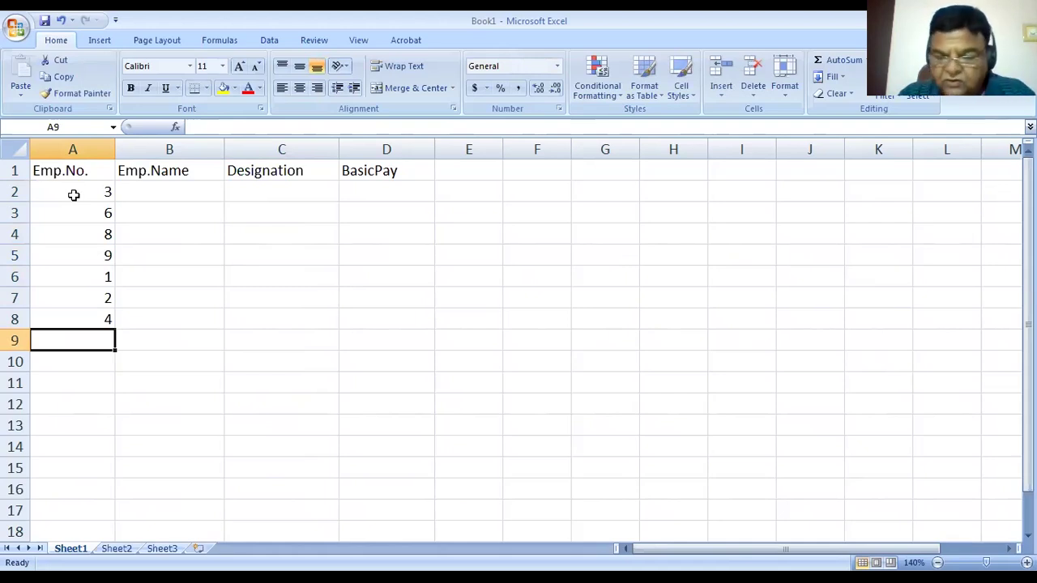
Type the seven employee names down B2:B8.
{"action": "key", "text": "Right"}
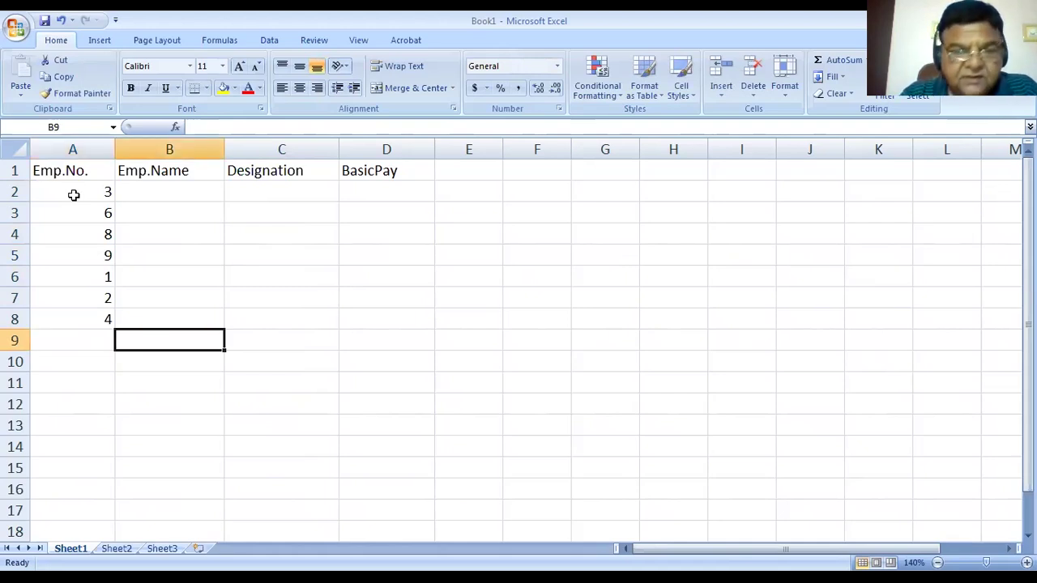
{"action": "key", "text": "Up"}
{"action": "key", "text": "Up"}
{"action": "key", "text": "Up"}
{"action": "key", "text": "Up"}
{"action": "key", "text": "Up"}
{"action": "key", "text": "Up"}
{"action": "key", "text": "Up"}
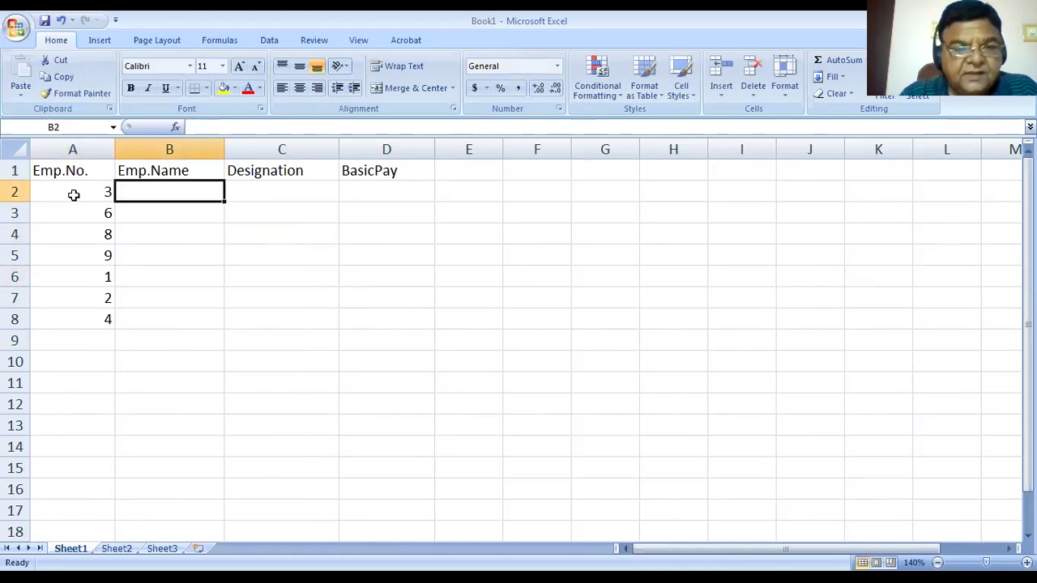
{"action": "type", "text": "Rama"}
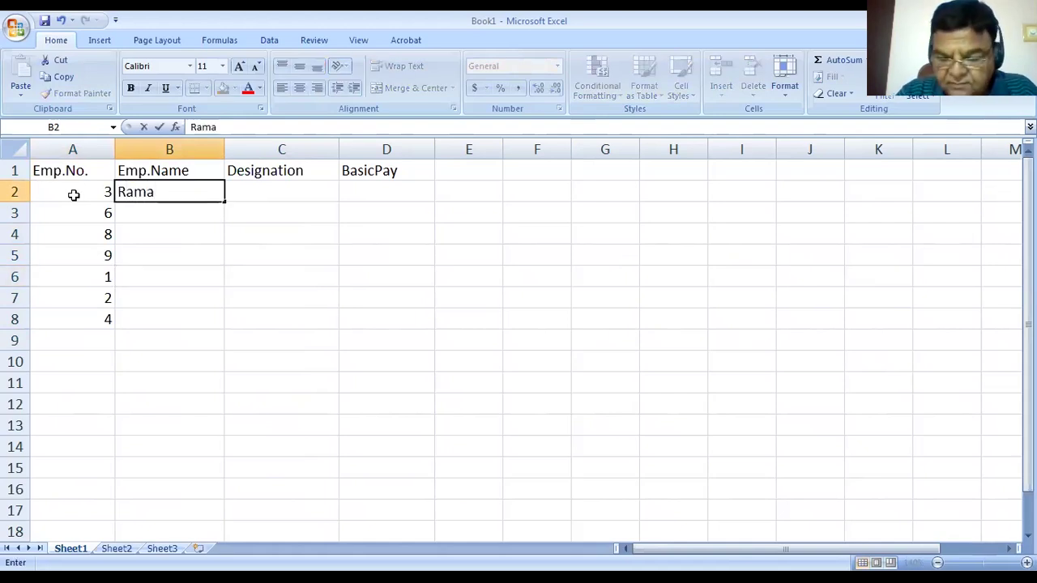
{"action": "key", "text": "Return"}
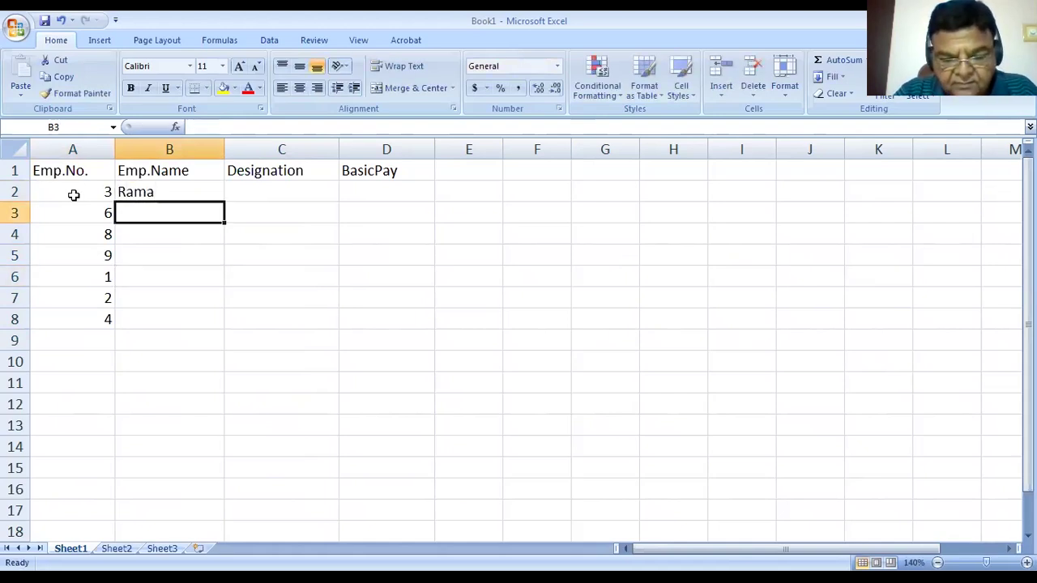
{"action": "type", "text": "Laxman"}
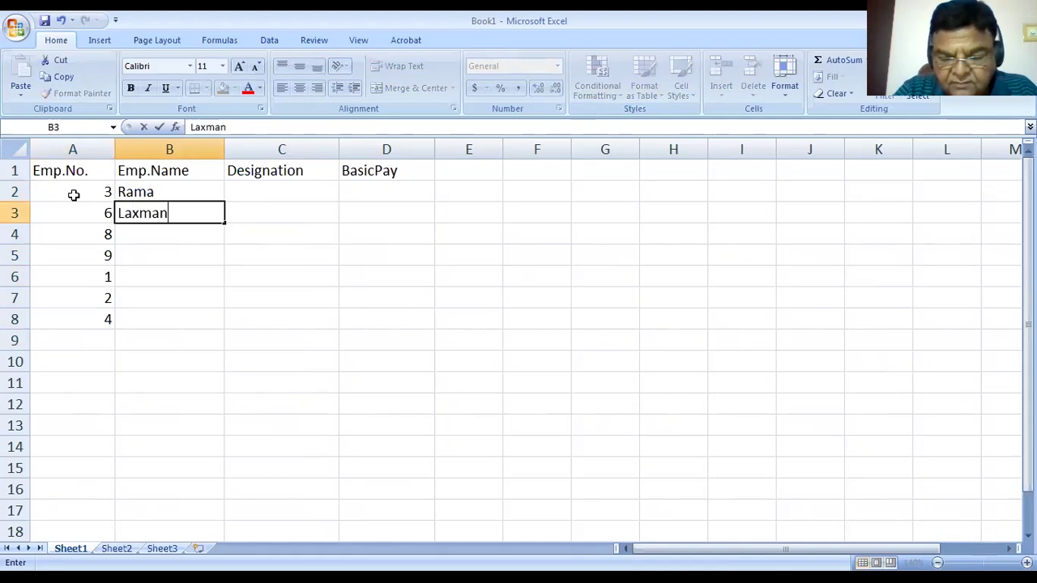
{"action": "key", "text": "Return"}
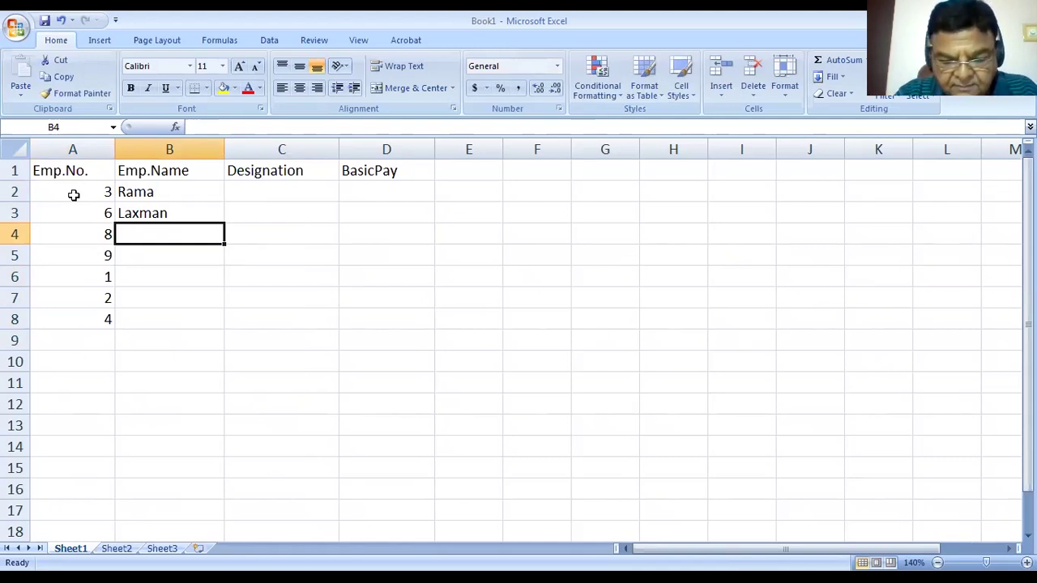
{"action": "type", "text": "Bhavesh"}
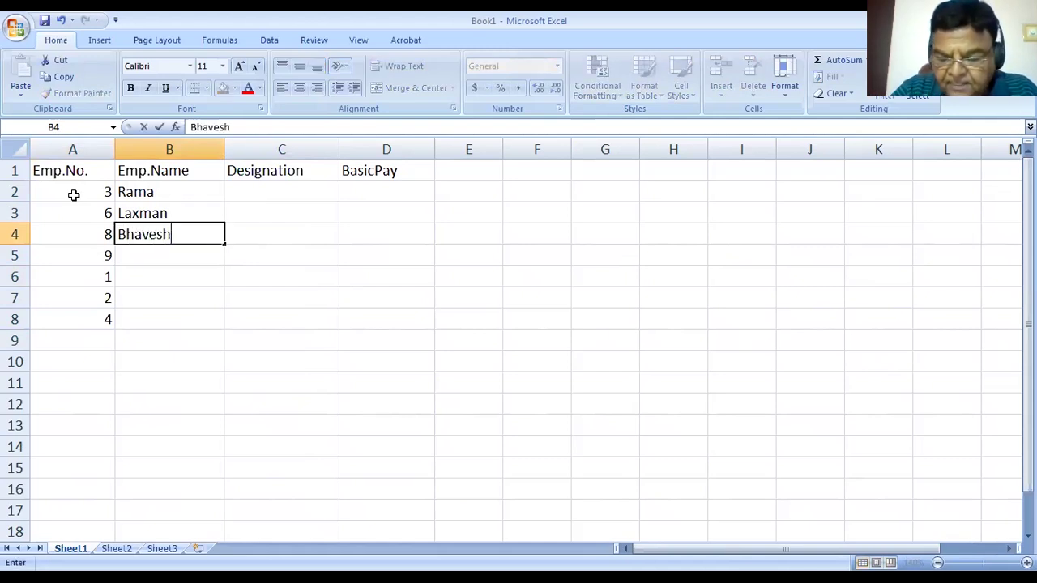
{"action": "key", "text": "Return"}
{"action": "type", "text": "Reema"}
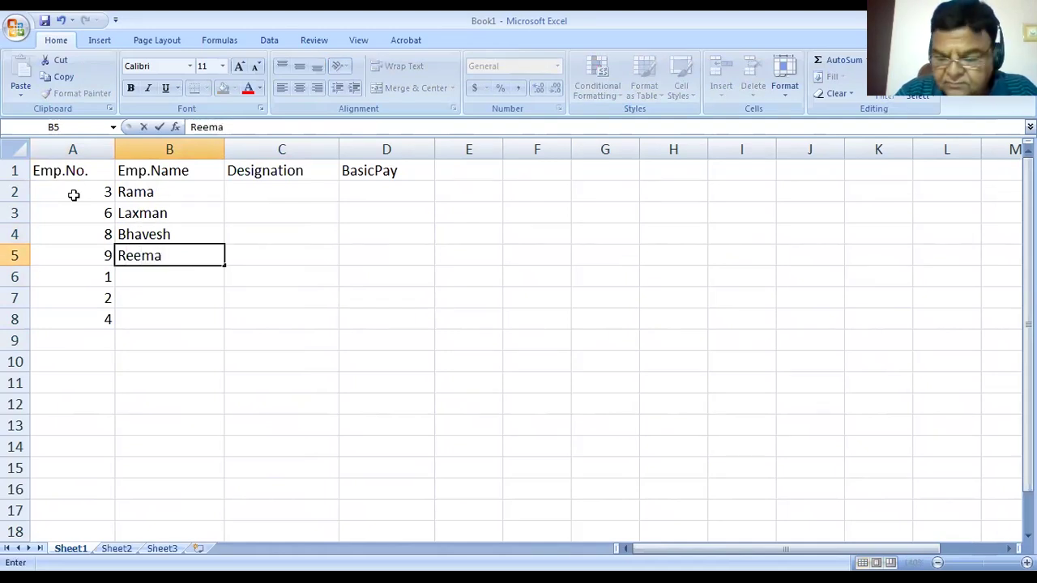
{"action": "key", "text": "Return"}
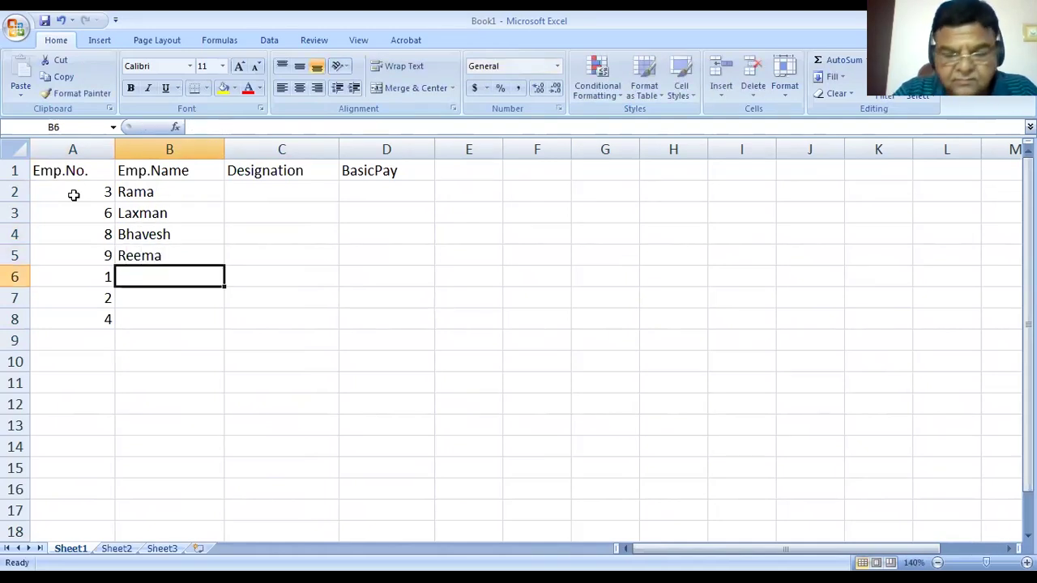
{"action": "type", "text": "G"}
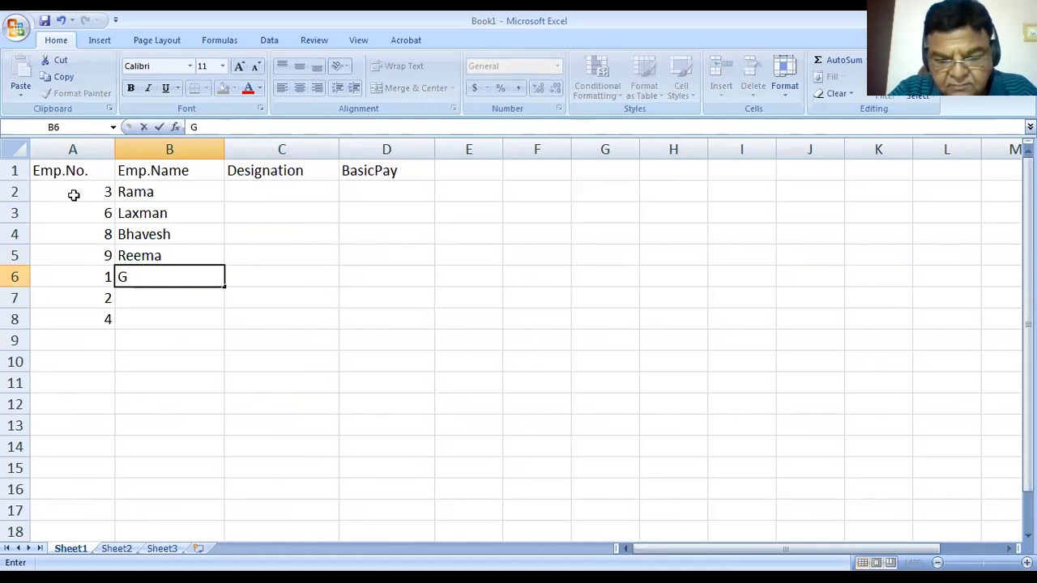
{"action": "type", "text": "ita"}
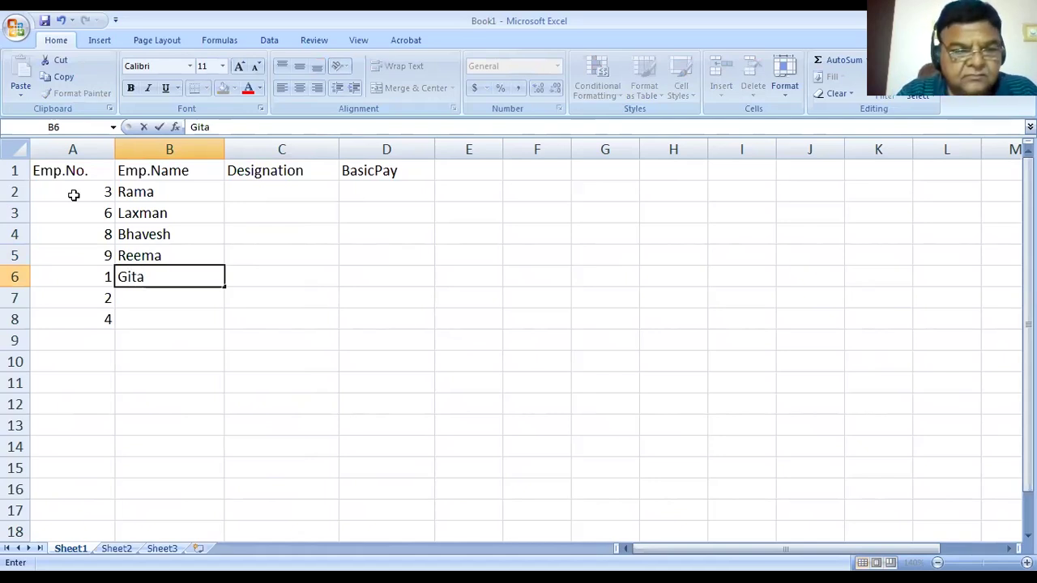
{"action": "key", "text": "Return"}
{"action": "type", "text": "Rakesh"}
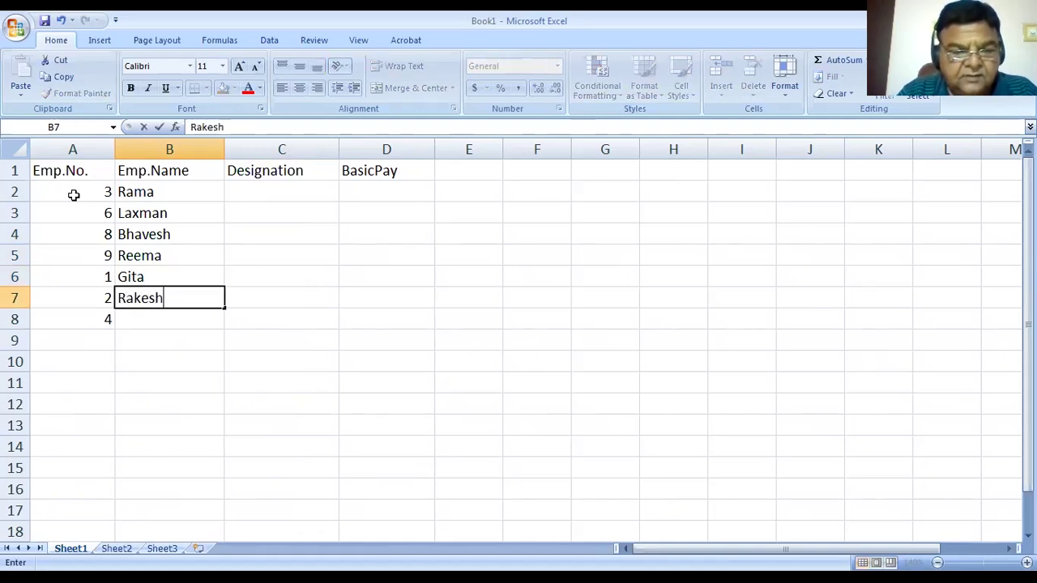
{"action": "key", "text": "Return"}
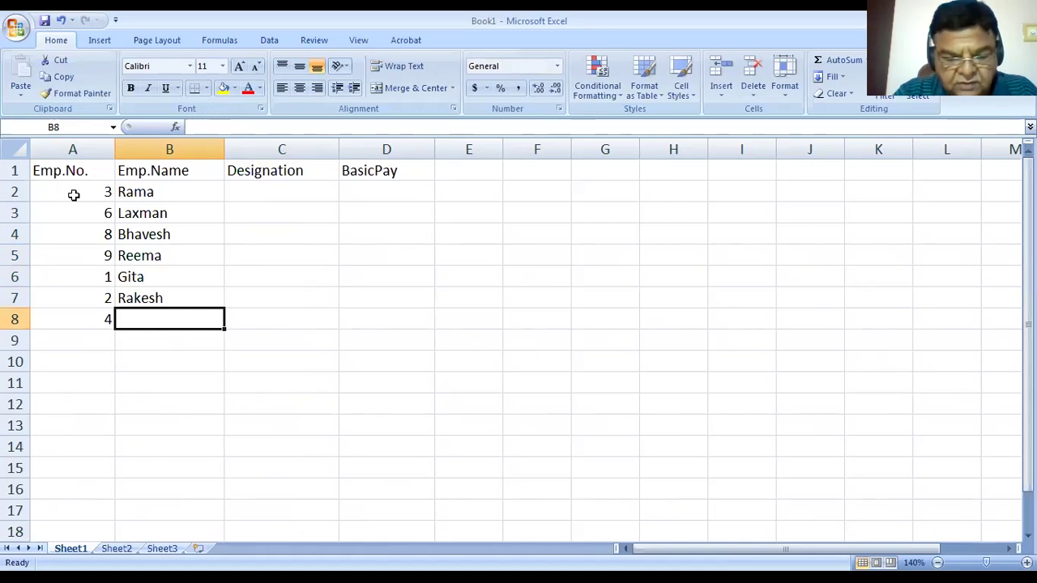
{"action": "type", "text": "A"}
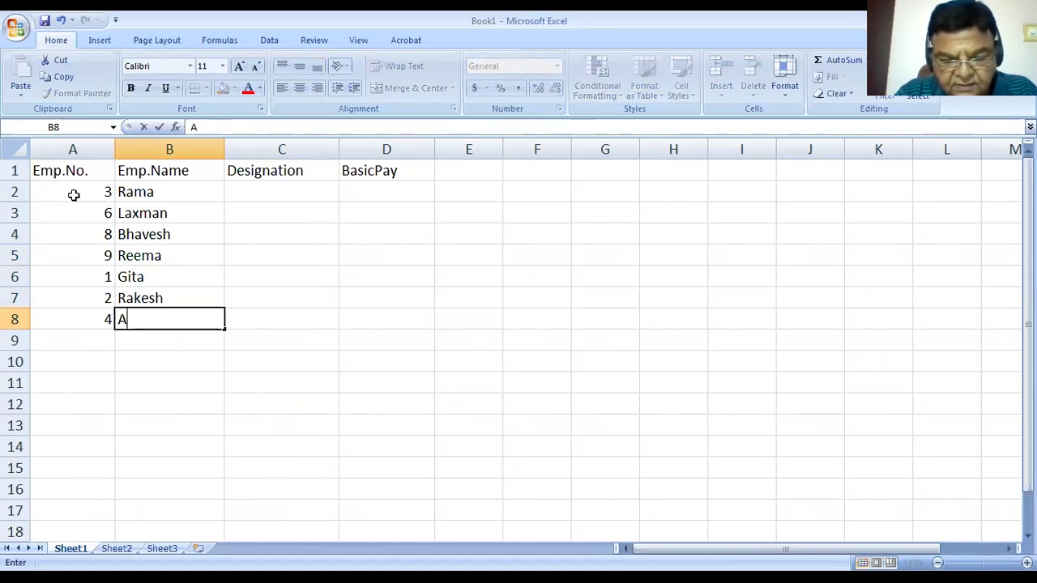
{"action": "type", "text": "xar"}
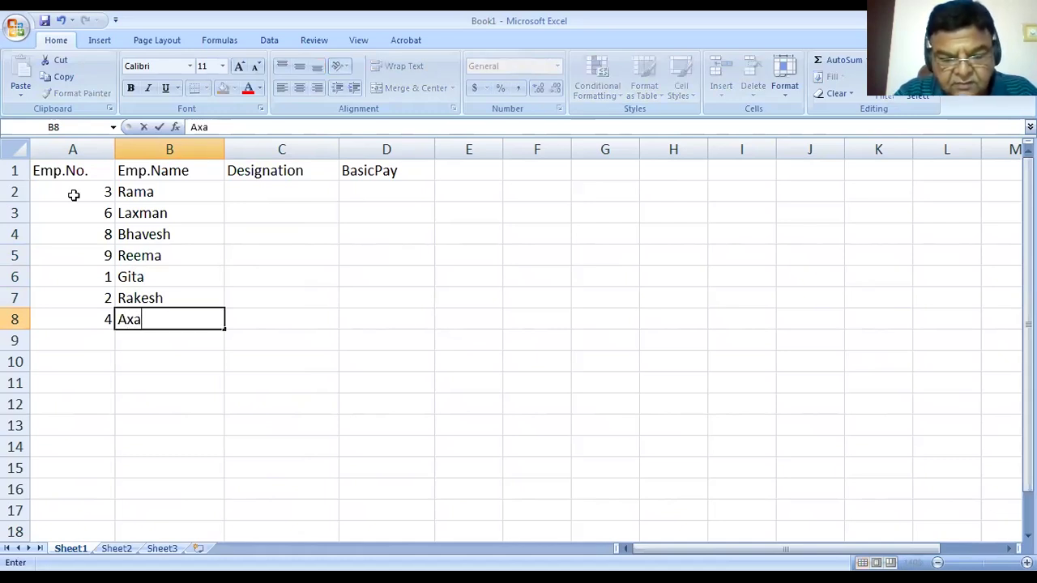
{"action": "key", "text": "Tab"}
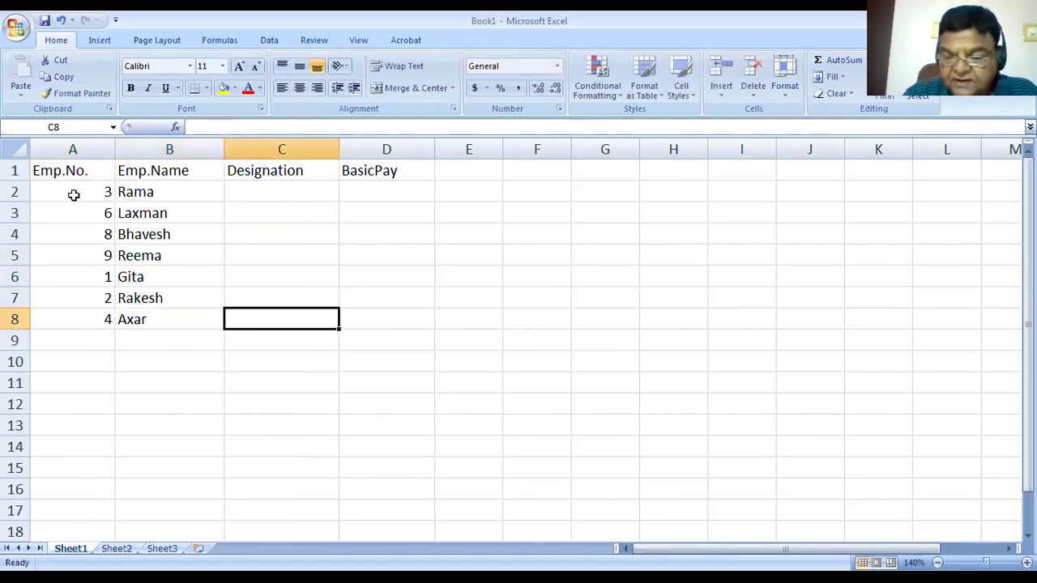
{"action": "key", "text": "Up"}
{"action": "key", "text": "Up"}
{"action": "key", "text": "Up"}
{"action": "key", "text": "Up"}
{"action": "key", "text": "Up"}
{"action": "key", "text": "Up"}
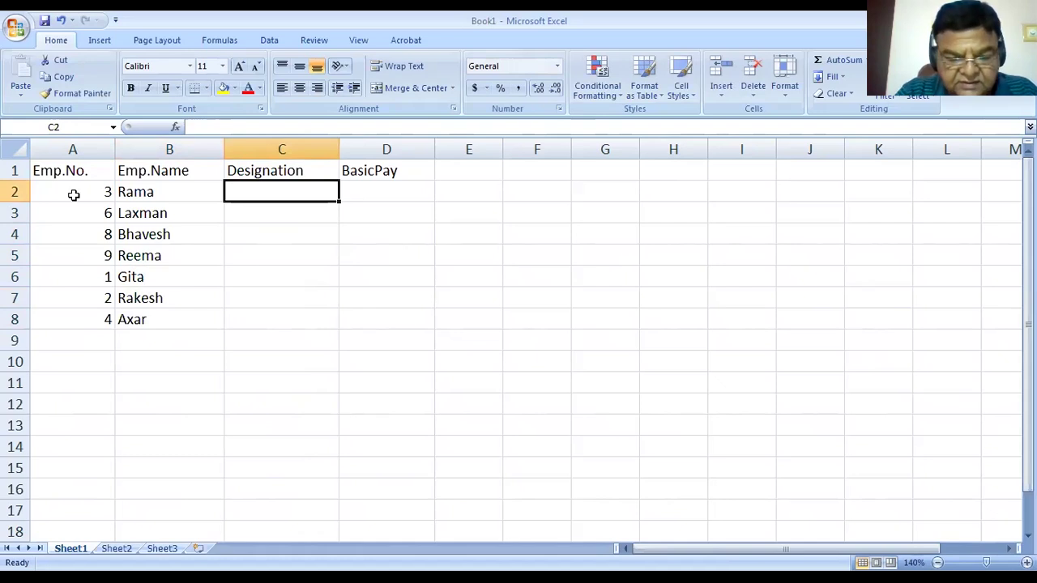
Enter Clerk, Professor and Ass. Professor in C2:C4.
{"action": "type", "text": "Clerk"}
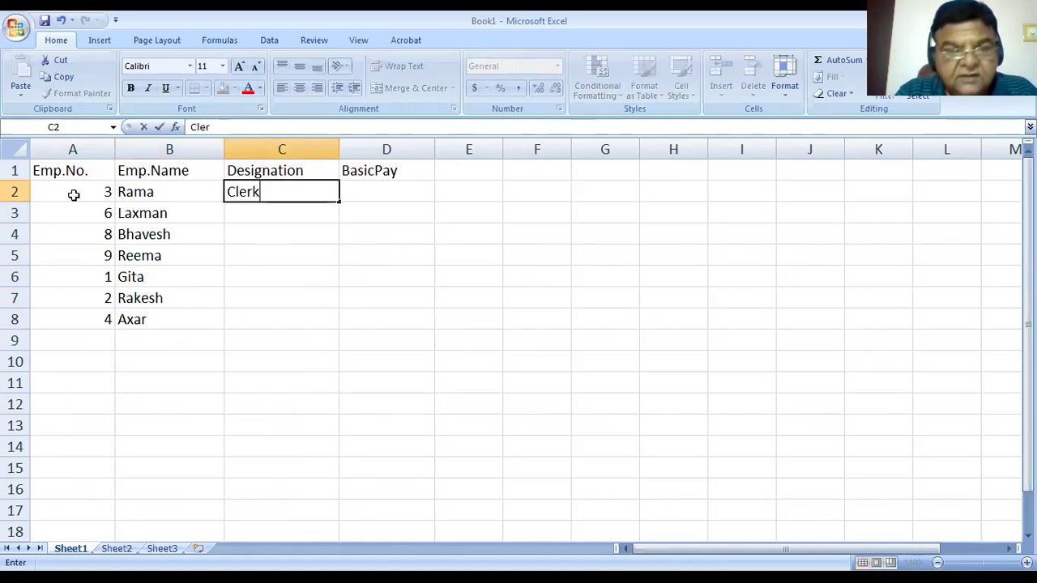
{"action": "key", "text": "Return"}
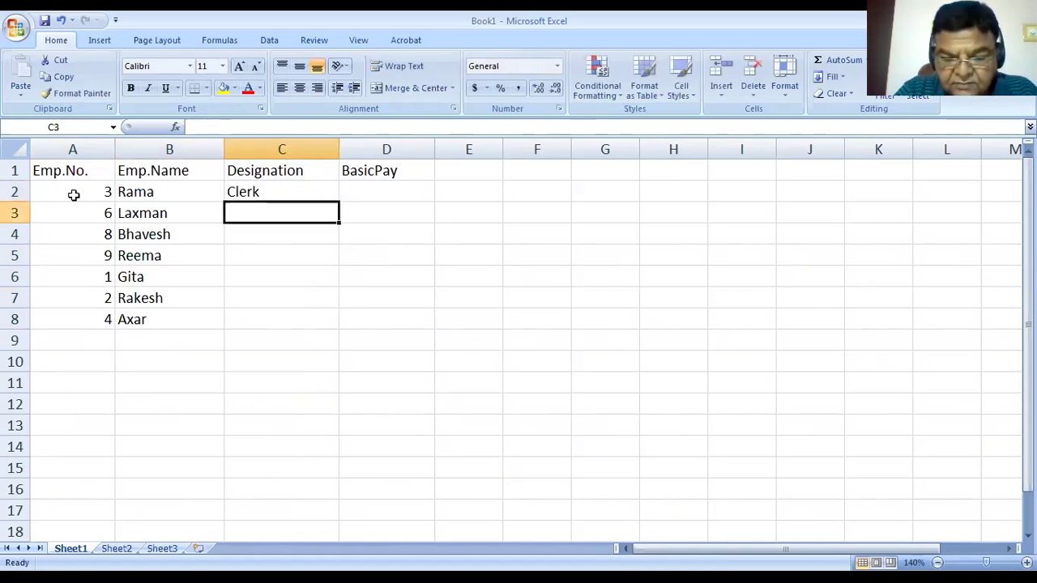
{"action": "type", "text": "Professor"}
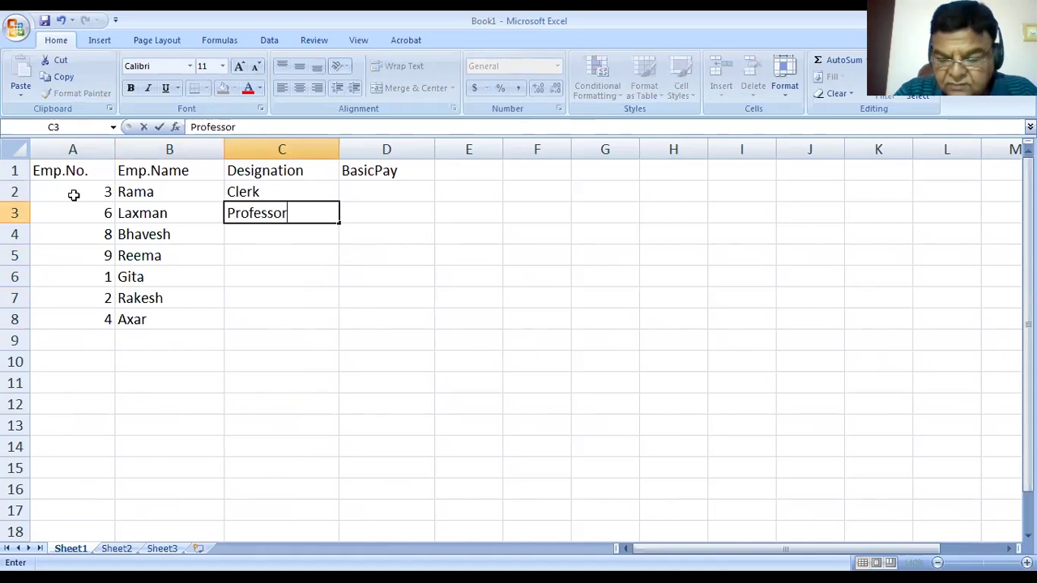
{"action": "key", "text": "Return"}
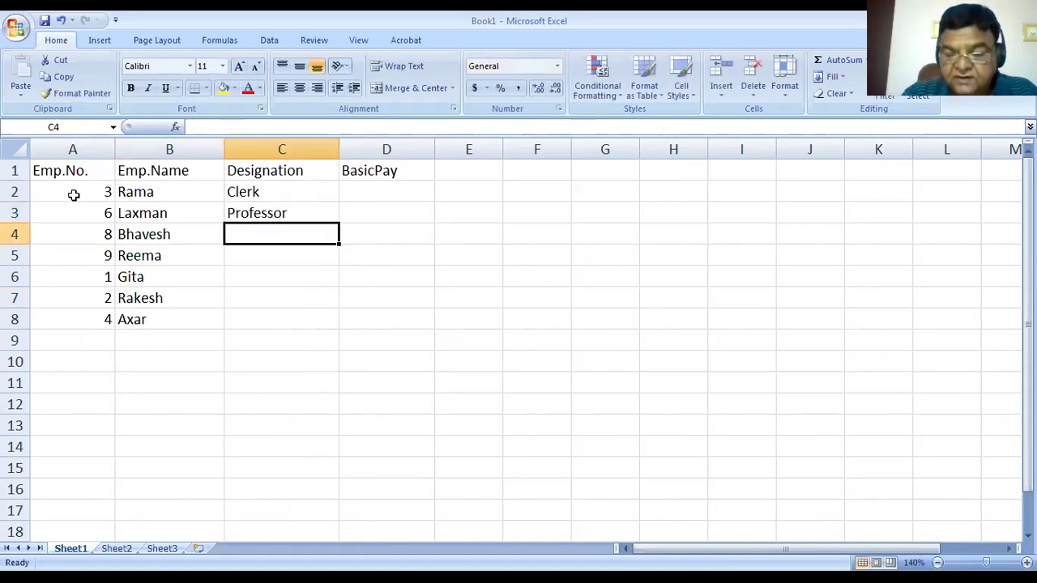
{"action": "type", "text": "Ass. "}
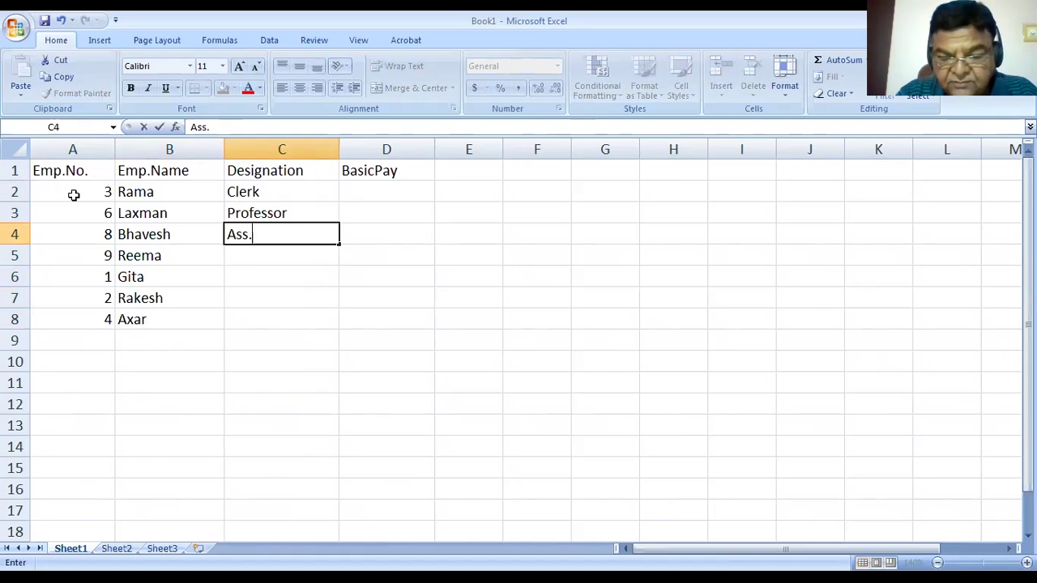
{"action": "type", "text": "P"}
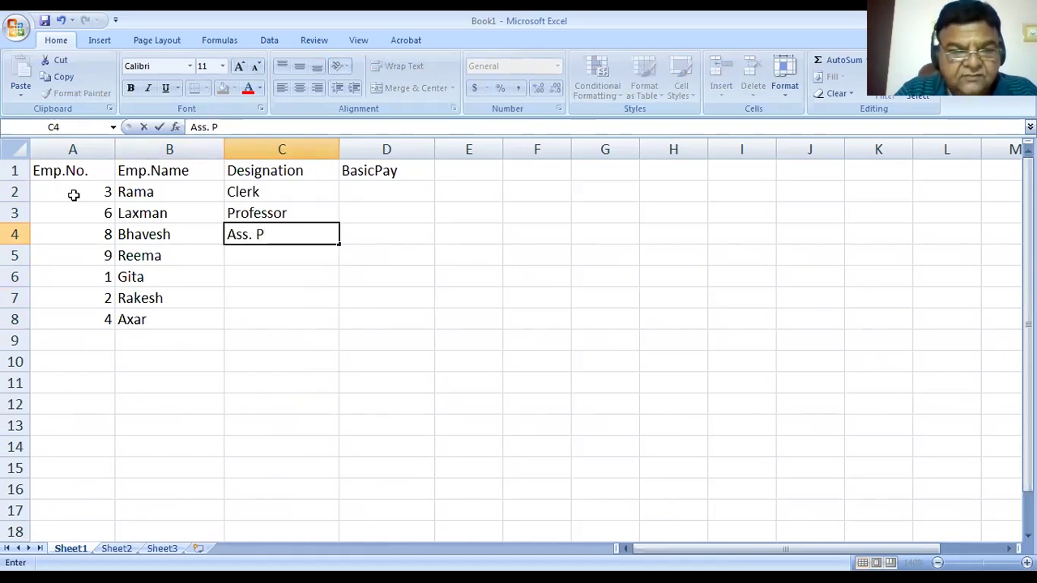
{"action": "type", "text": "ro"}
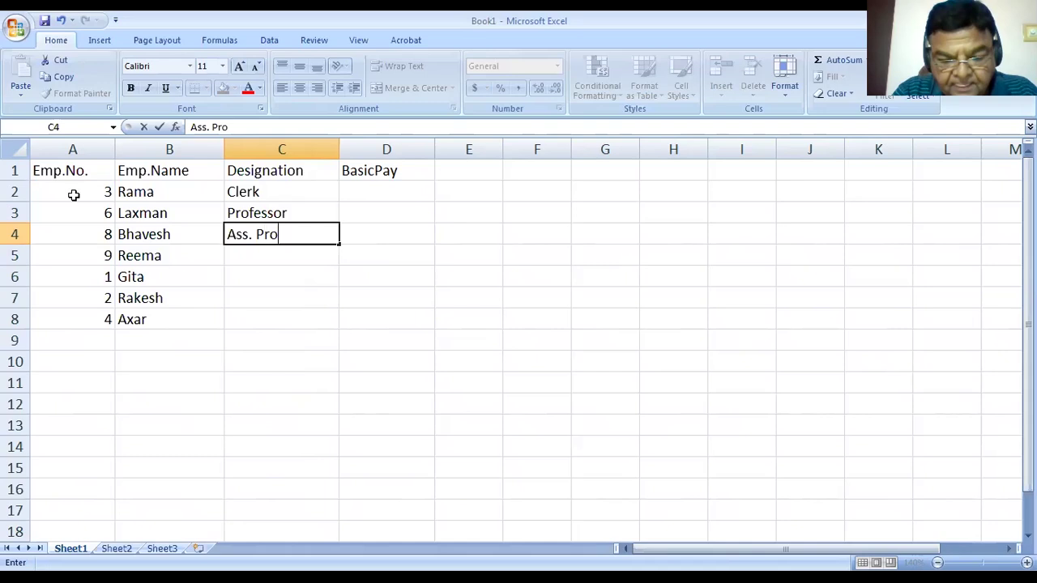
{"action": "type", "text": "f"}
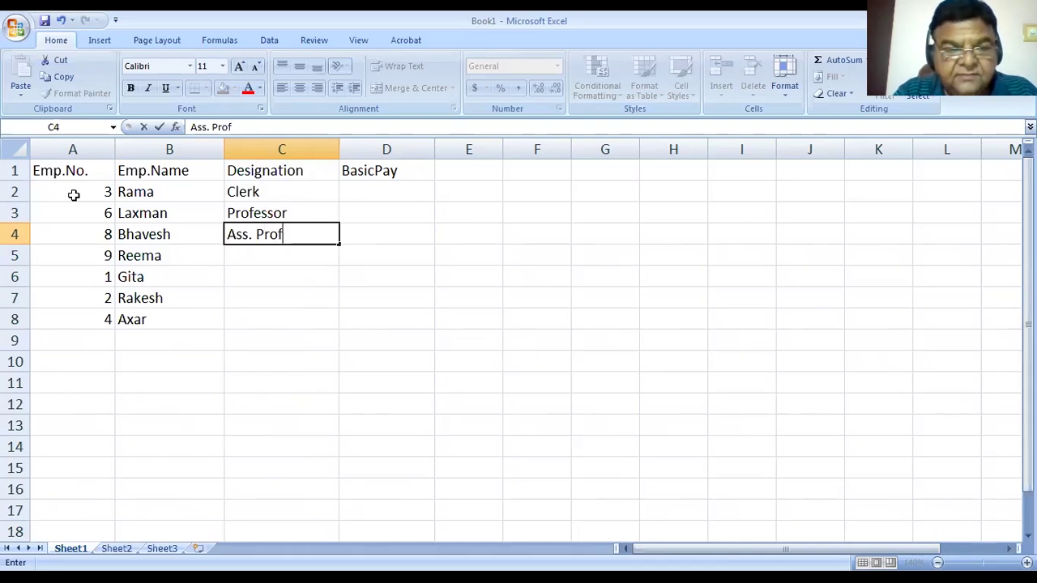
{"action": "type", "text": "essor"}
{"action": "key", "text": "Return"}
Fill C5:C8 with Professor, Clerk, Ass. Professor and Professor using AutoComplete.
{"action": "type", "text": "P"}
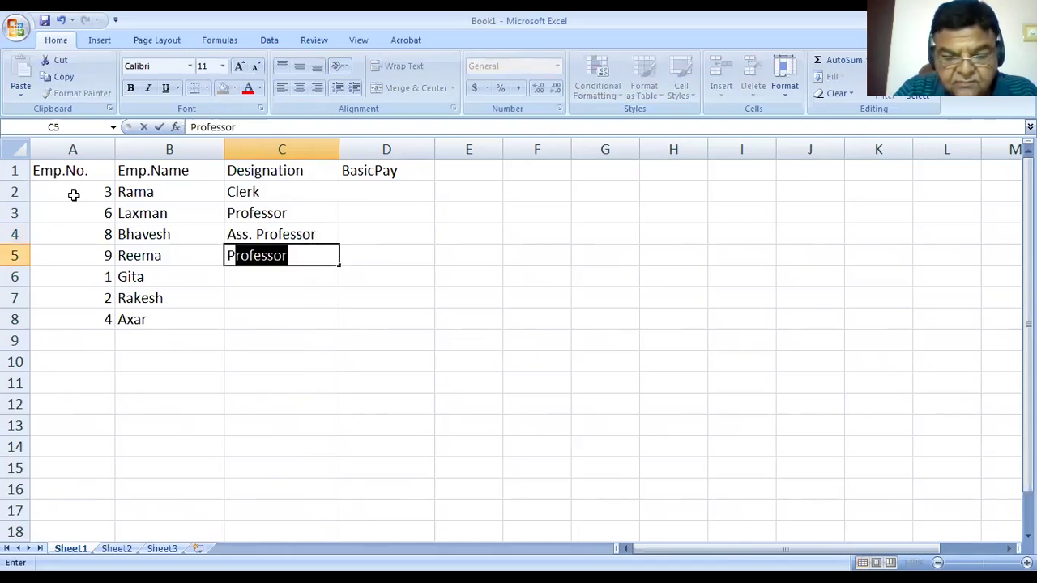
{"action": "key", "text": "Return"}
{"action": "type", "text": "C"}
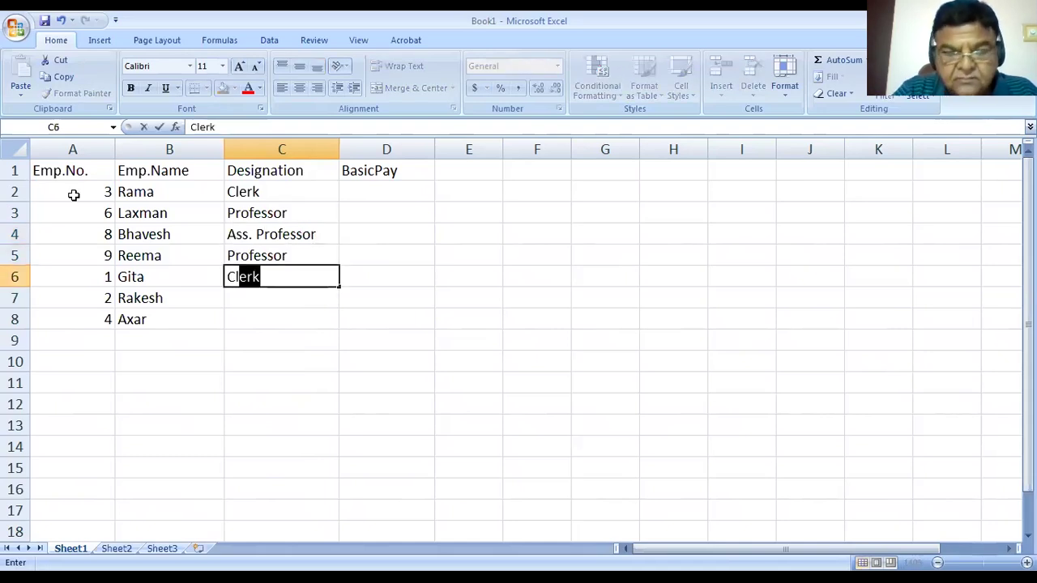
{"action": "key", "text": "Return"}
{"action": "type", "text": "Ass. Professor"}
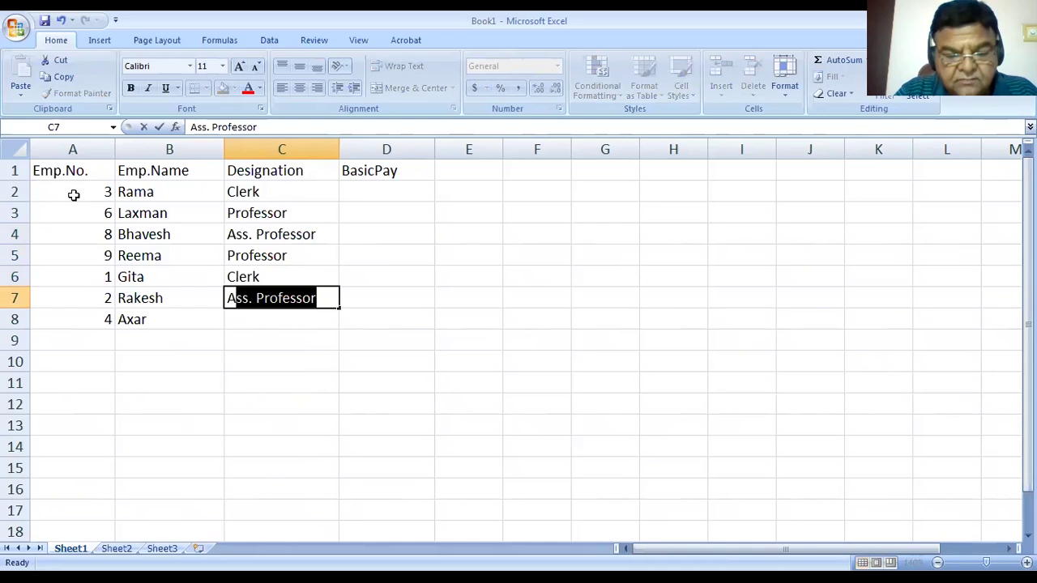
{"action": "key", "text": "Return"}
{"action": "type", "text": "Professor"}
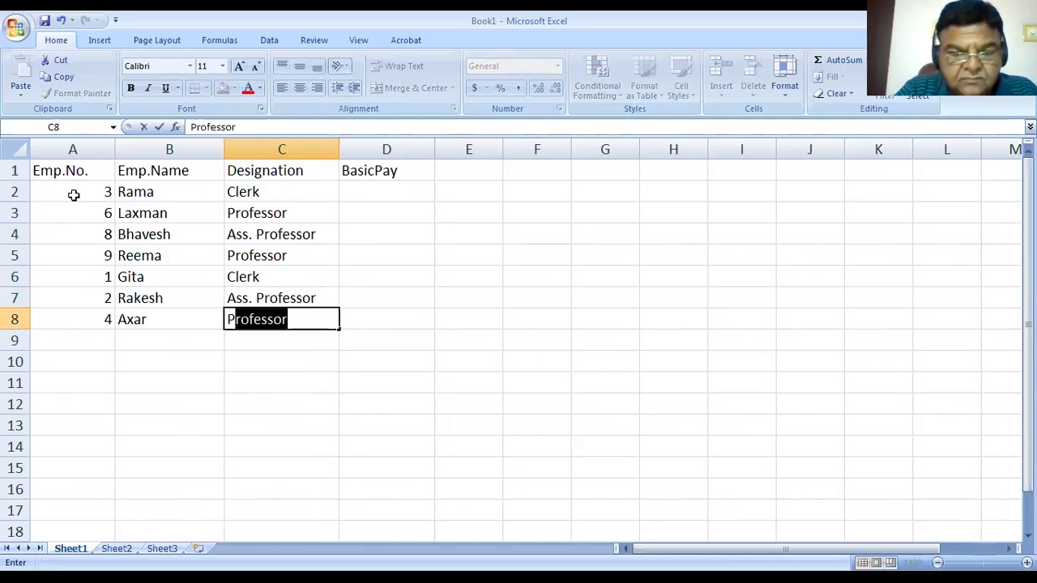
{"action": "key", "text": "Tab"}
{"action": "key", "text": "Up"}
{"action": "key", "text": "Up"}
{"action": "key", "text": "Up"}
{"action": "key", "text": "Up"}
{"action": "key", "text": "Up"}
{"action": "key", "text": "Up"}
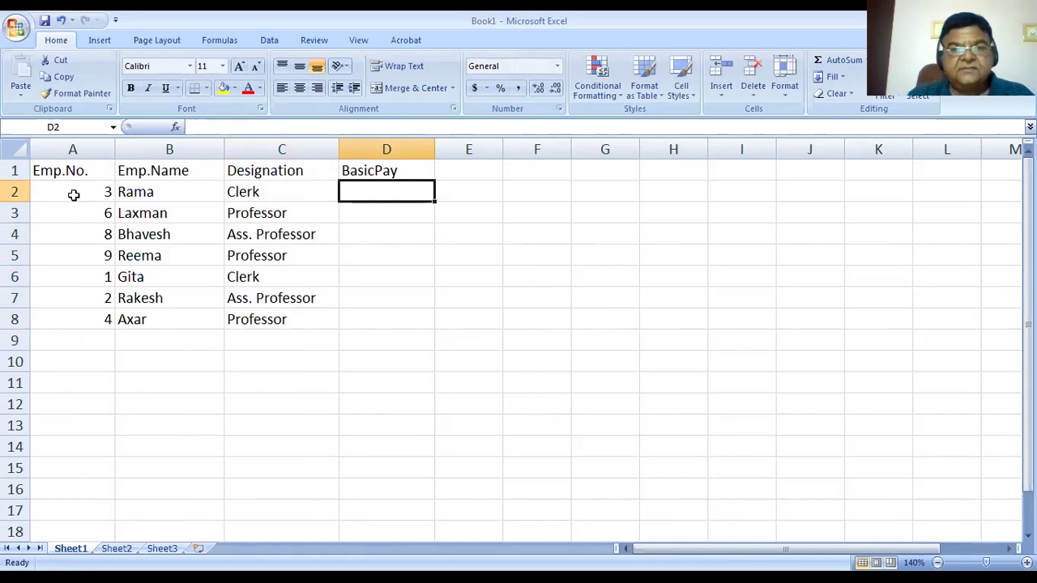
Enter BasicPay 15000, 75000, 45000 and 90000 in D2:D5.
{"action": "type", "text": "15000"}
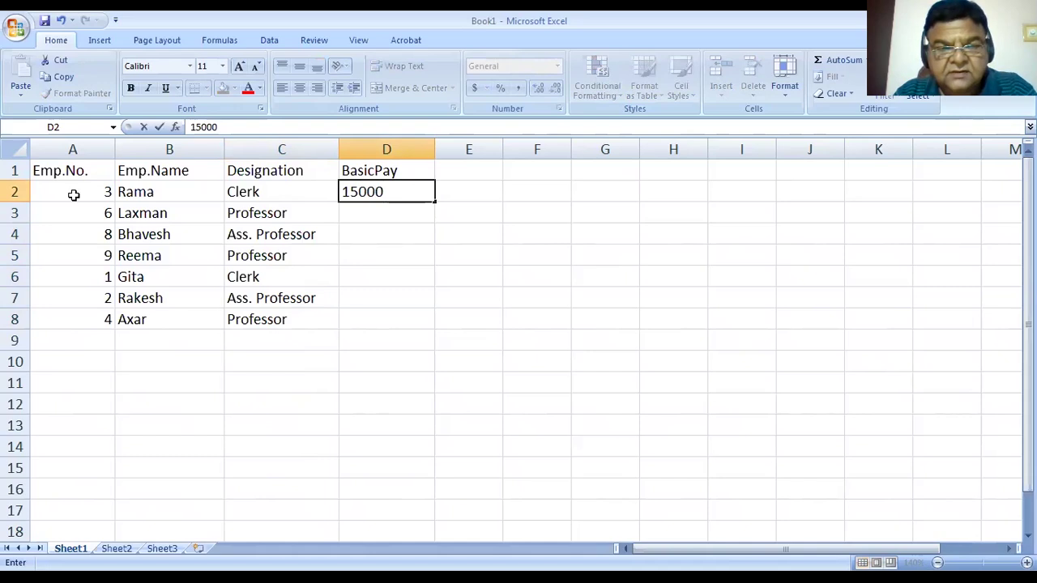
{"action": "key", "text": "Return"}
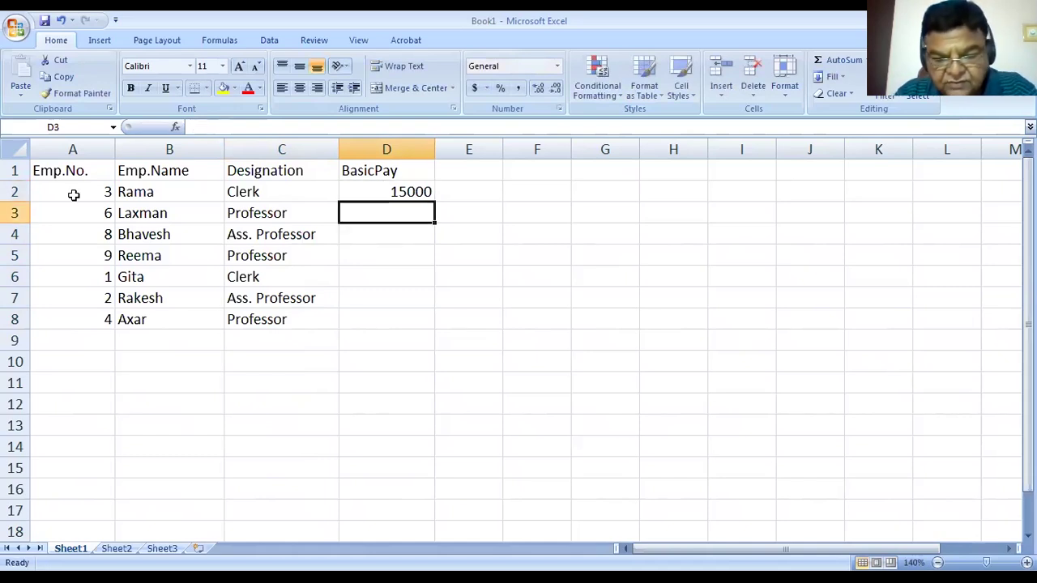
{"action": "type", "text": "75"}
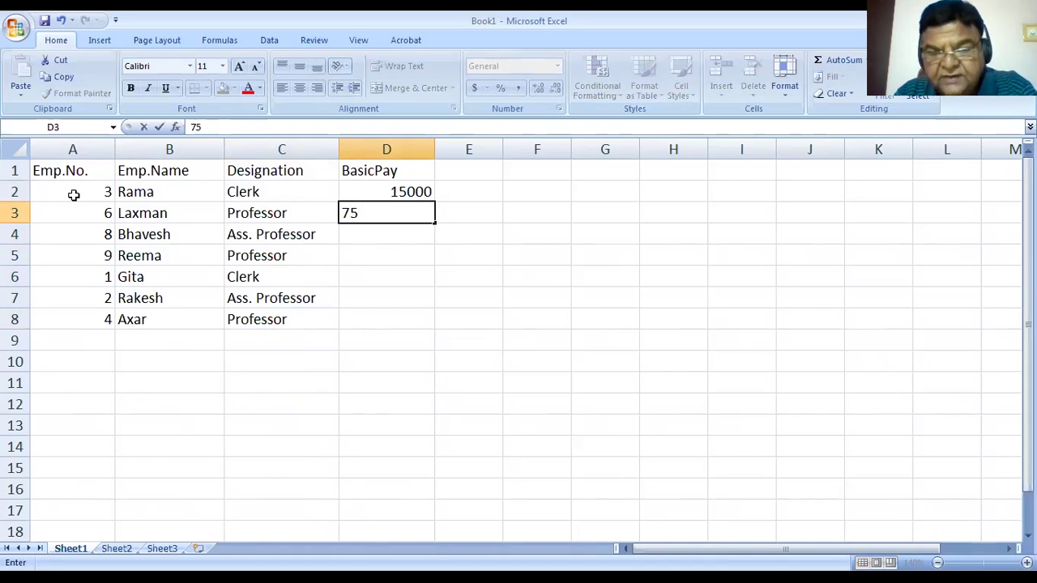
{"action": "type", "text": "000"}
{"action": "key", "text": "Return"}
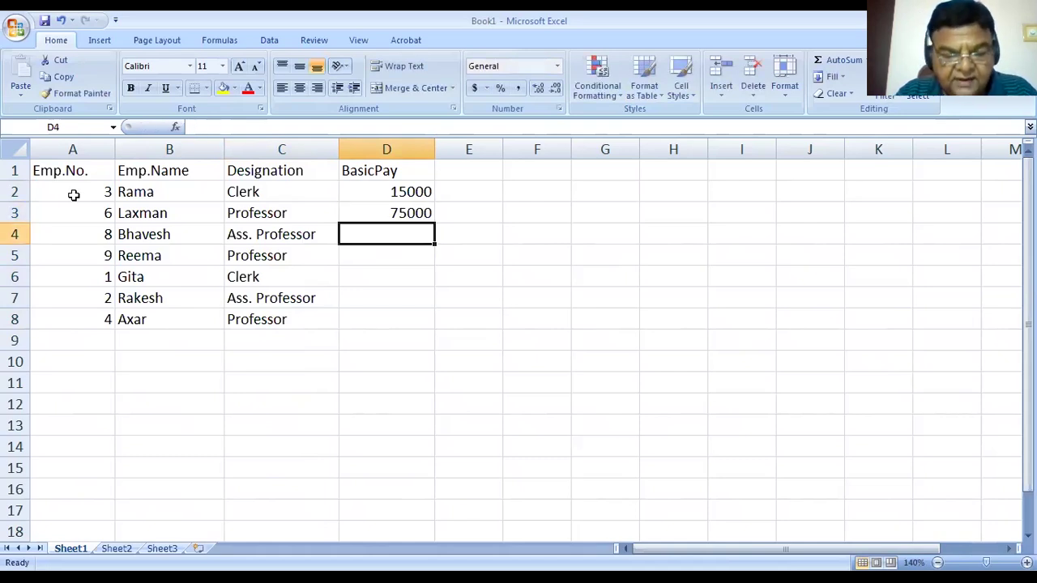
{"action": "type", "text": "45000"}
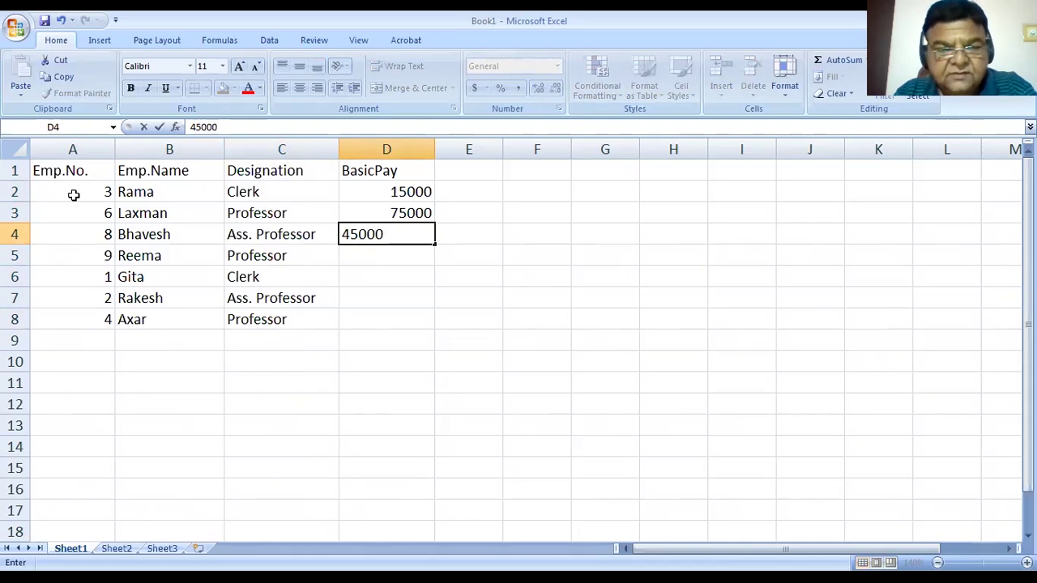
{"action": "key", "text": "Return"}
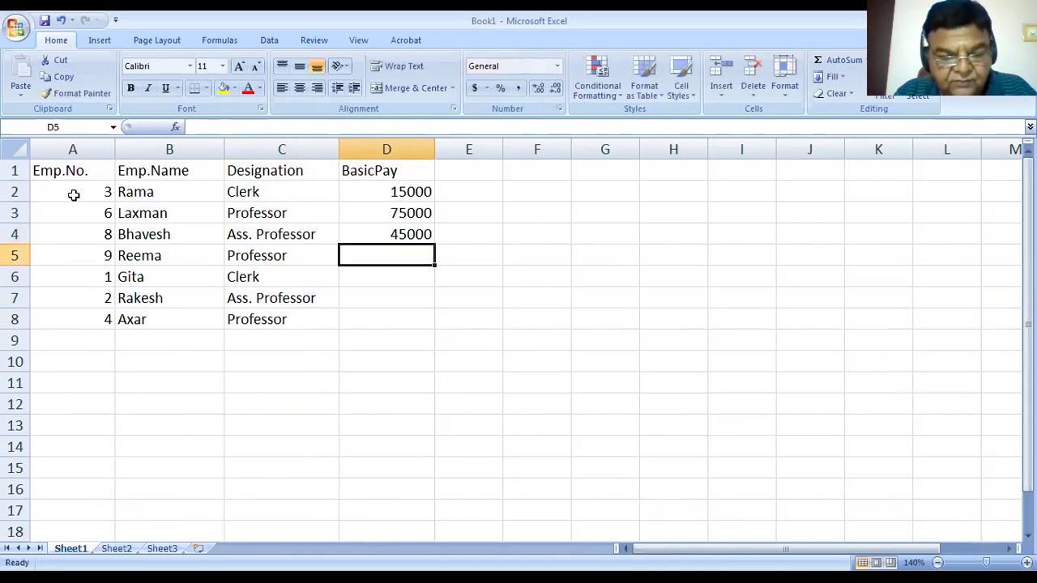
{"action": "type", "text": "90000"}
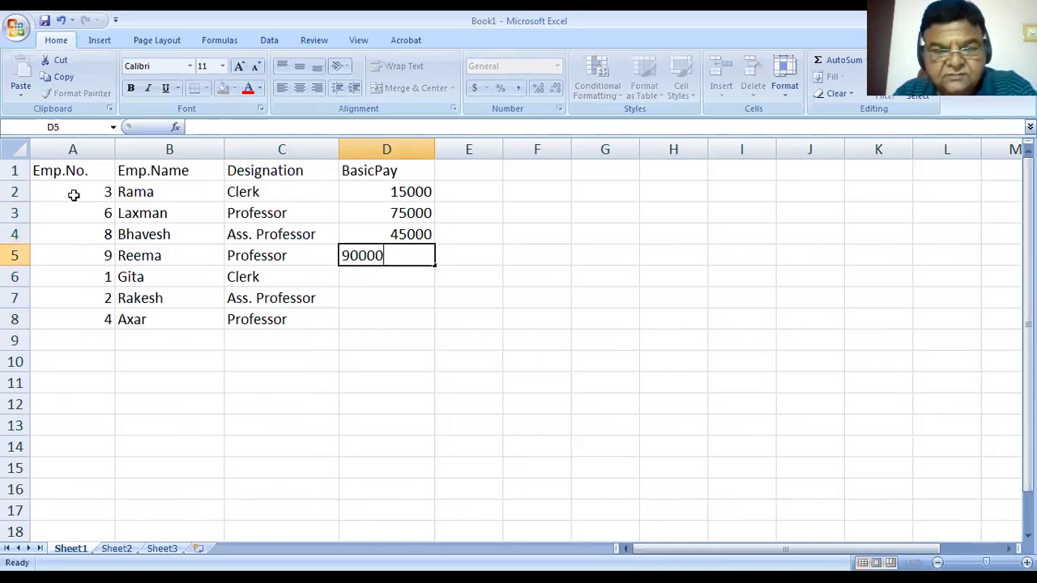
{"action": "key", "text": "Return"}
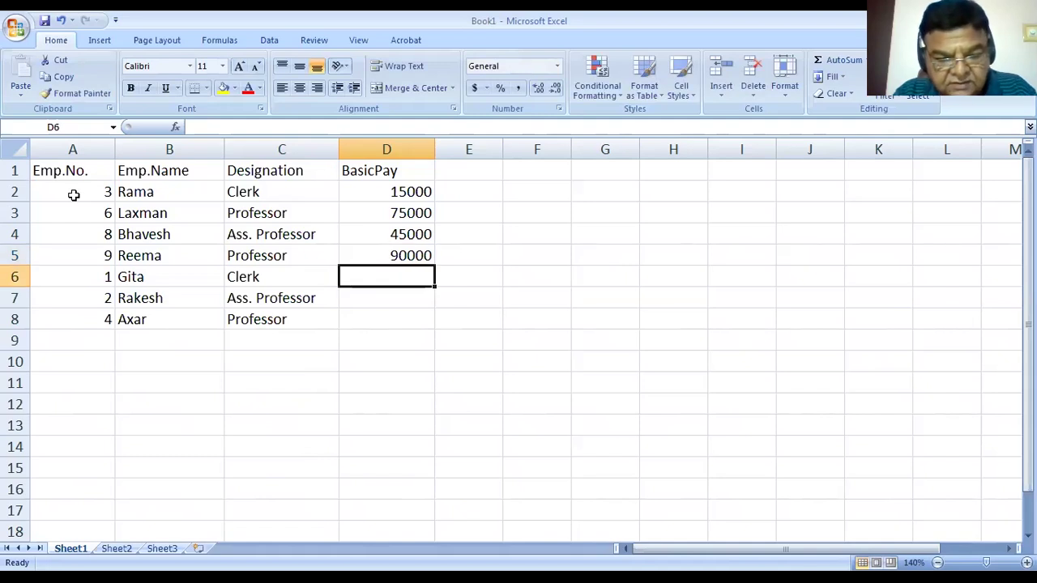
Enter BasicPay 23000, 38000 and 85000 in D6:D8.
{"action": "type", "text": "23000"}
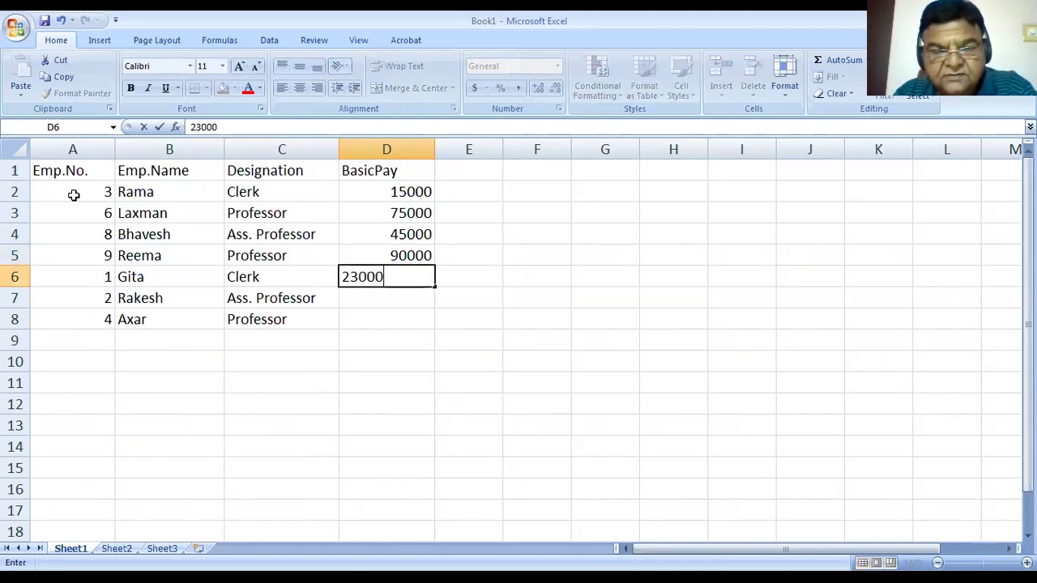
{"action": "key", "text": "Return"}
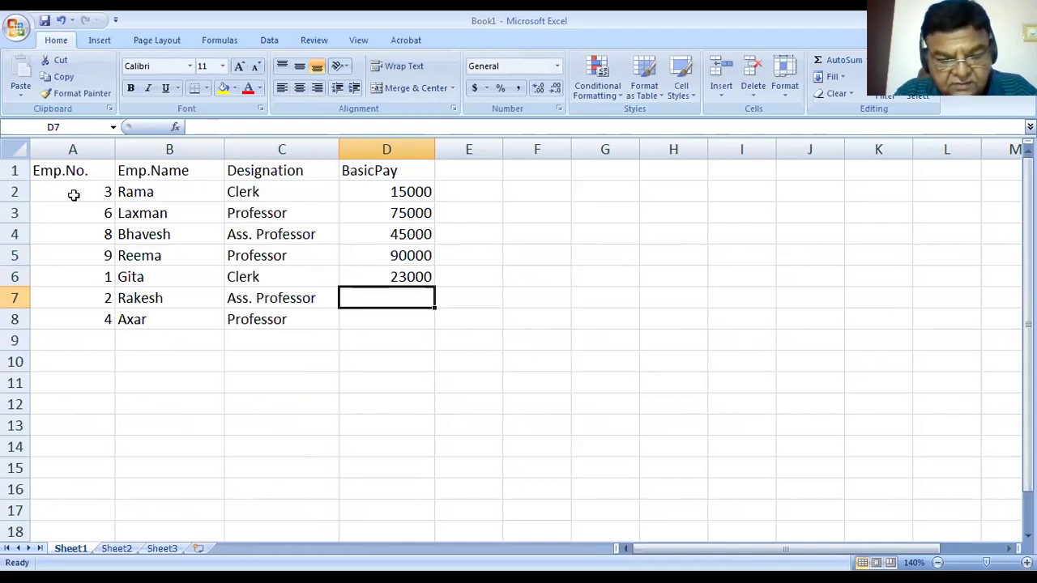
{"action": "type", "text": "38000"}
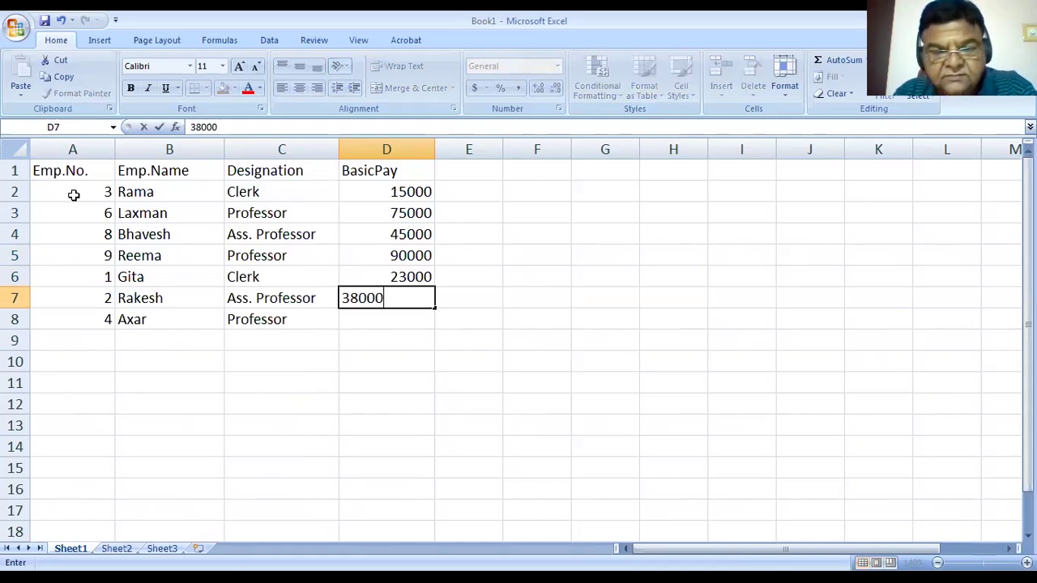
{"action": "key", "text": "Return"}
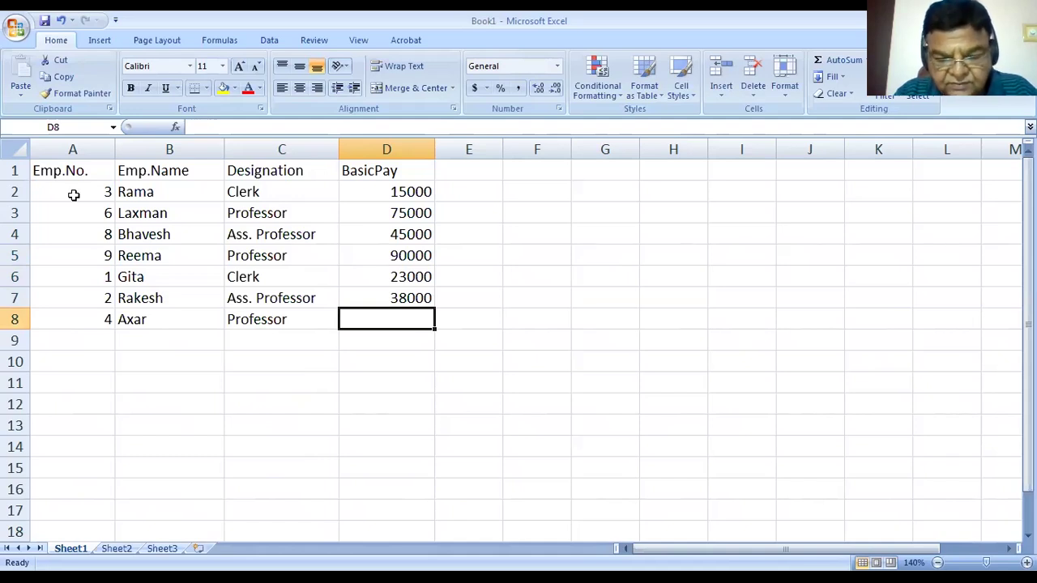
{"action": "type", "text": "8"}
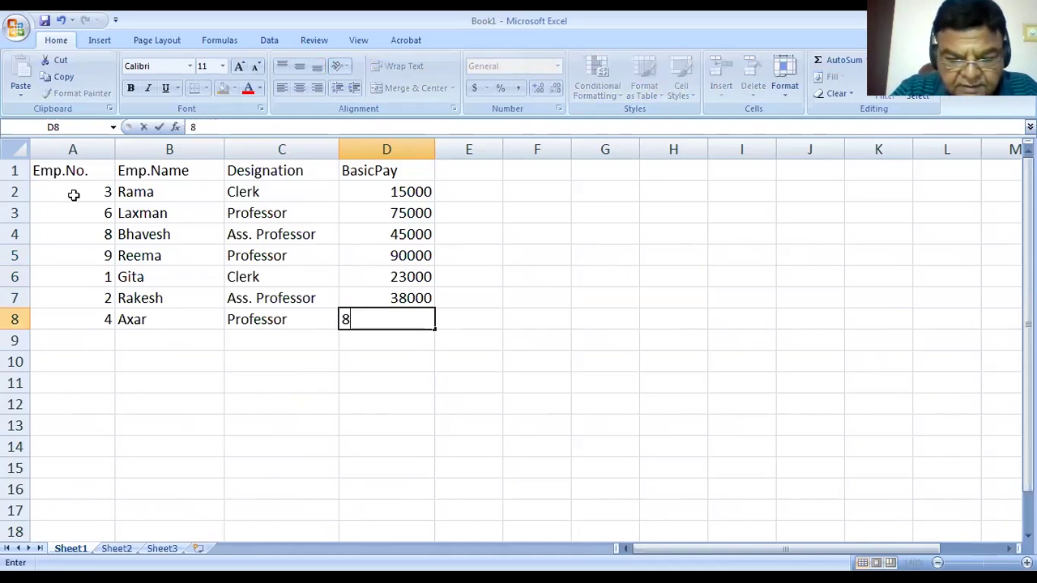
{"action": "type", "text": "5000"}
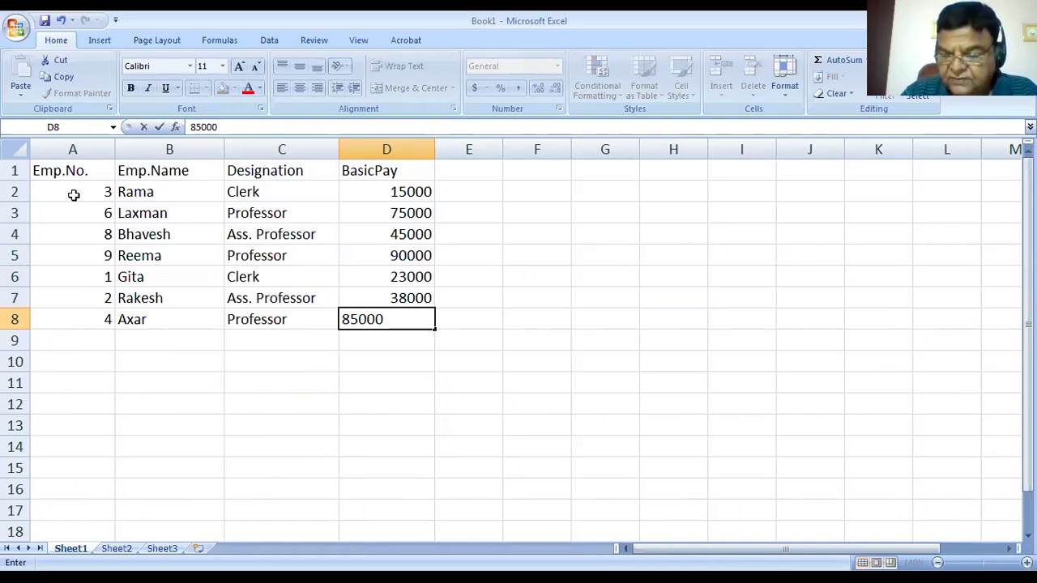
{"action": "key", "text": "Right"}
{"action": "key", "text": "Up"}
{"action": "key", "text": "Up"}
{"action": "key", "text": "Up"}
{"action": "key", "text": "Up"}
{"action": "key", "text": "Up"}
{"action": "key", "text": "Up"}
{"action": "key", "text": "Up"}
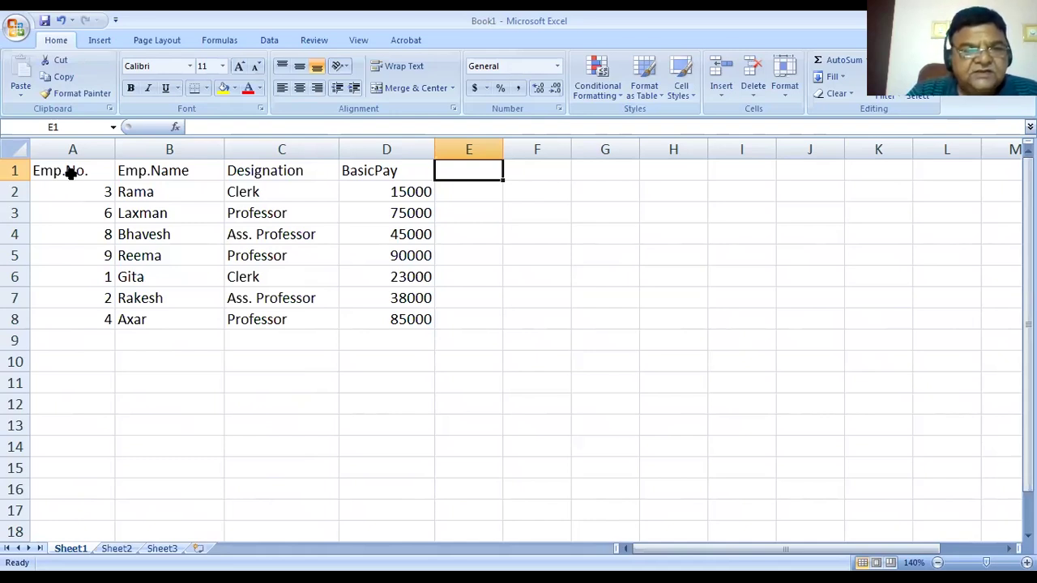
Select the employee table A1:D8 and bring up the font list.
{"action": "left_click_drag", "start_coordinate": [71, 172], "coordinate": [366, 312]}
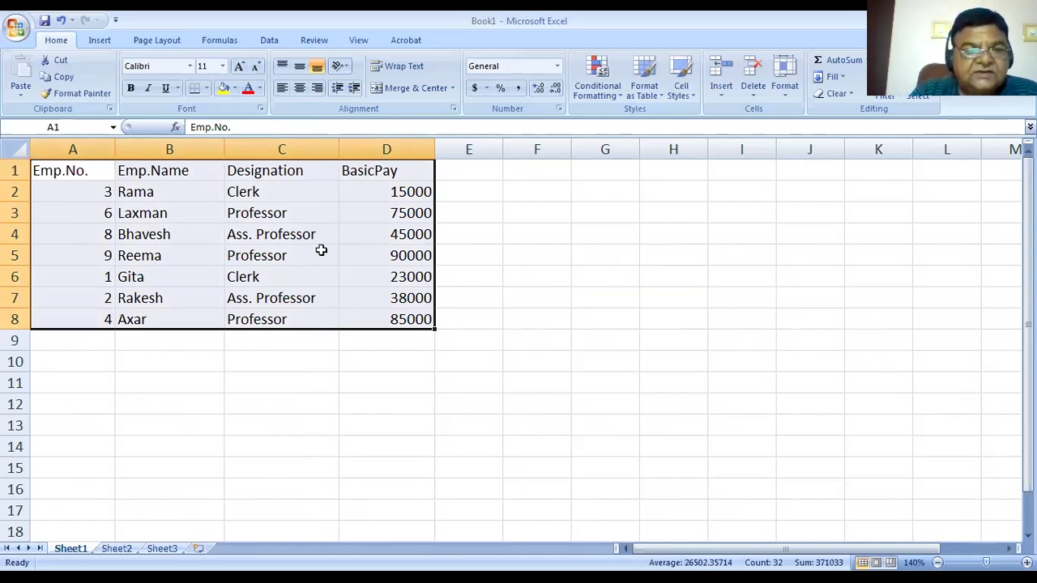
{"action": "left_click", "coordinate": [190, 65]}
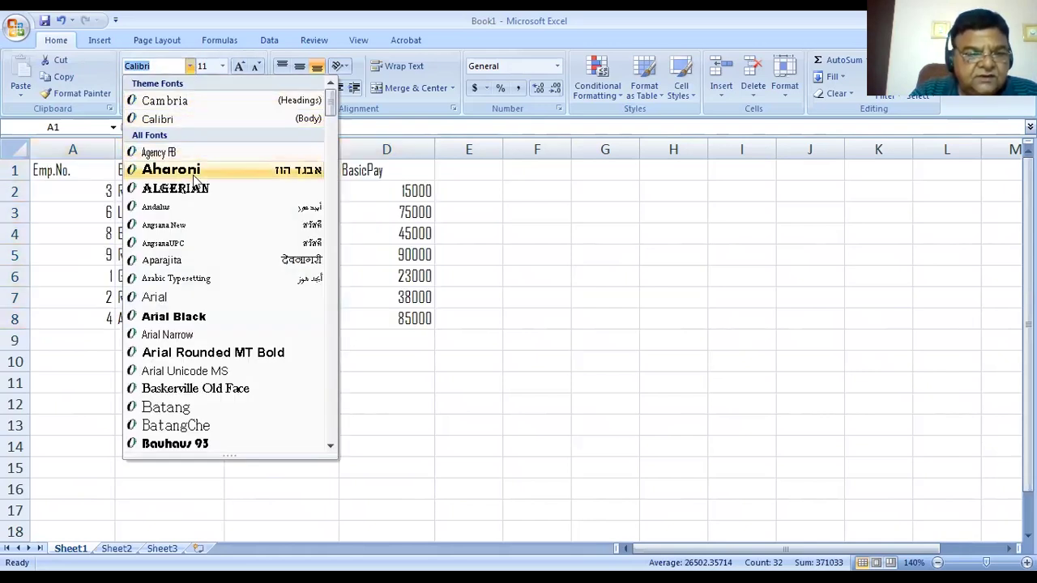
Set the whole table A1:D8 to Arial at font size 12.
{"action": "left_click", "coordinate": [164, 298]}
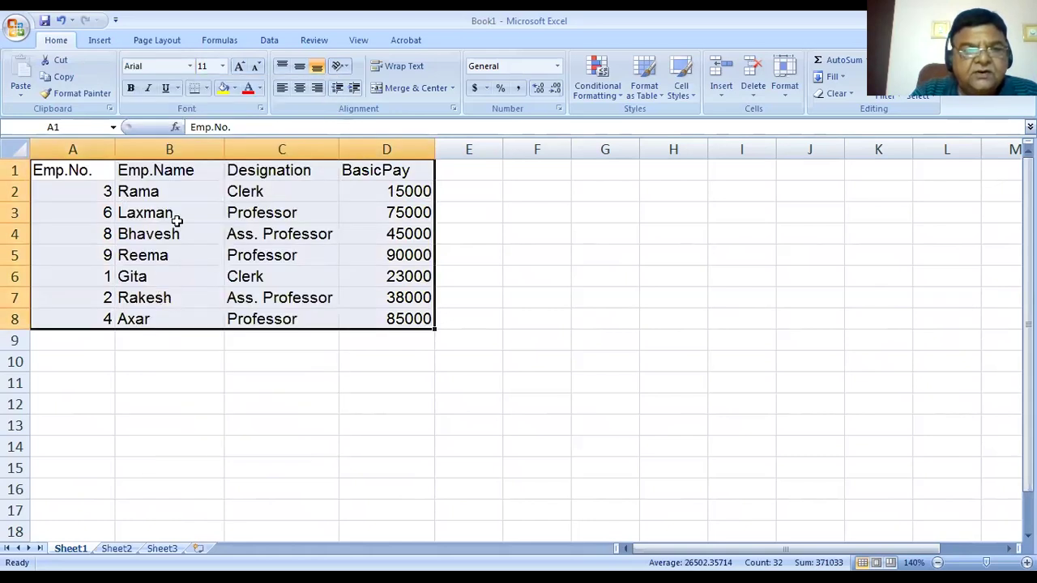
{"action": "left_click", "coordinate": [223, 68]}
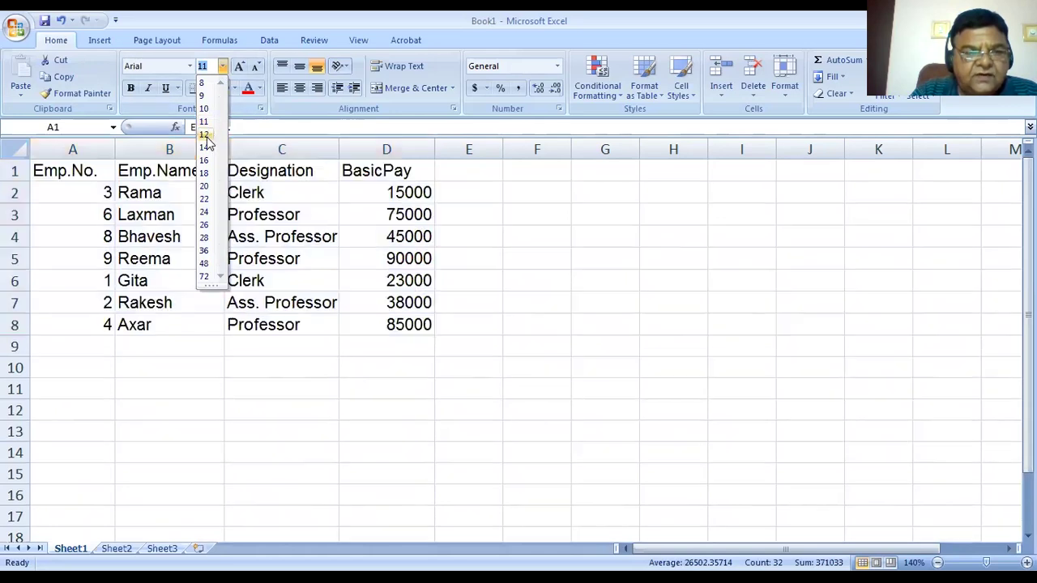
{"action": "left_click", "coordinate": [204, 136]}
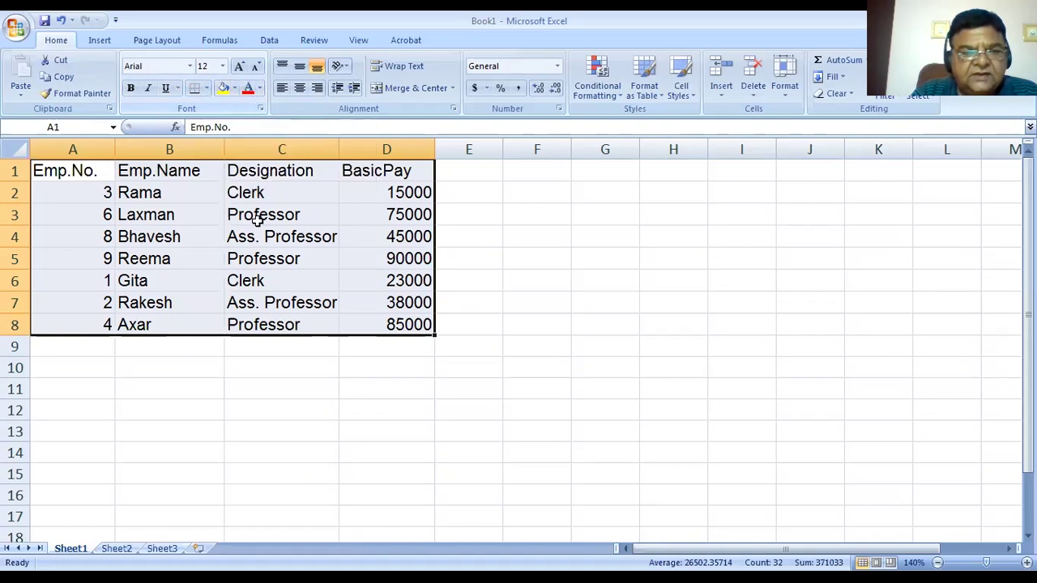
{"action": "left_click", "coordinate": [268, 302]}
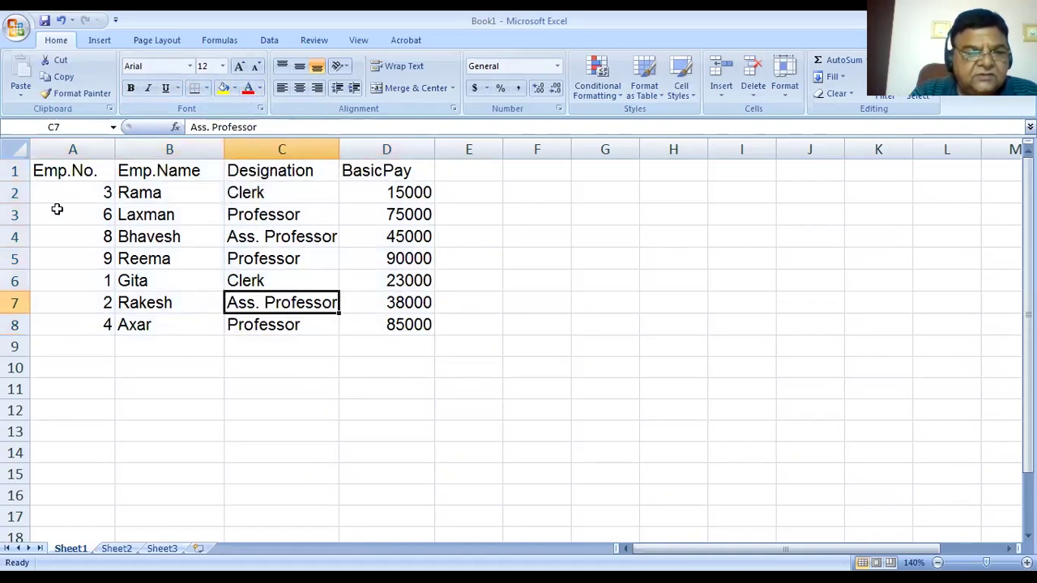
{"action": "left_click_drag", "start_coordinate": [73, 170], "coordinate": [70, 287]}
{"action": "left_click", "coordinate": [98, 325]}
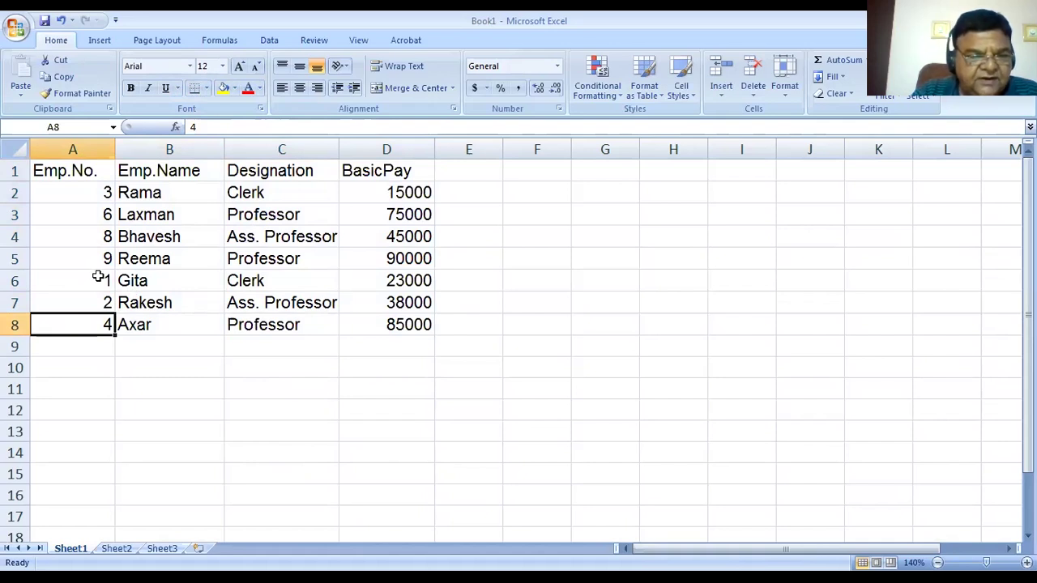
{"action": "left_click", "coordinate": [102, 278]}
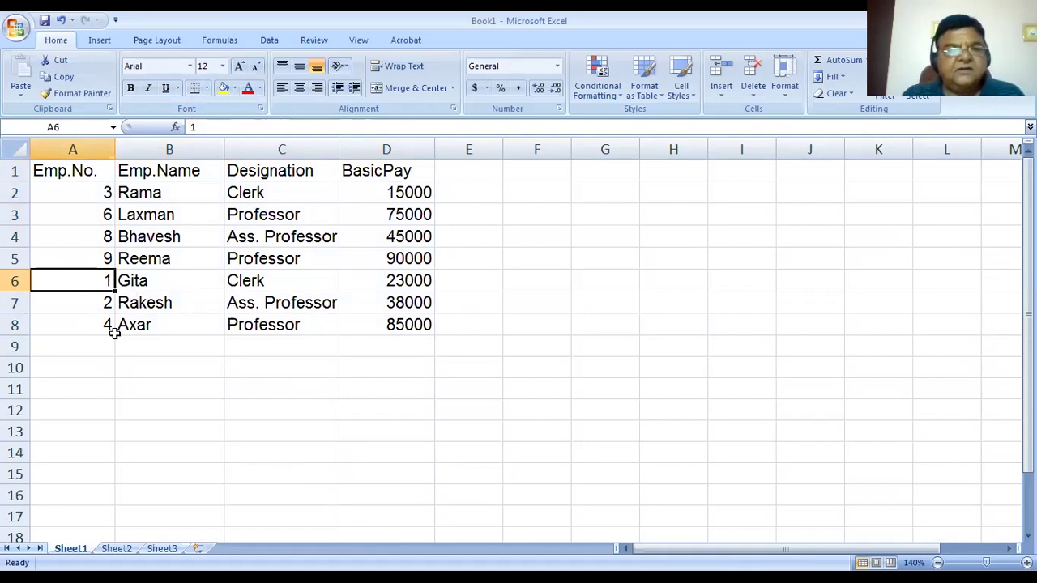
{"action": "left_click", "coordinate": [159, 258]}
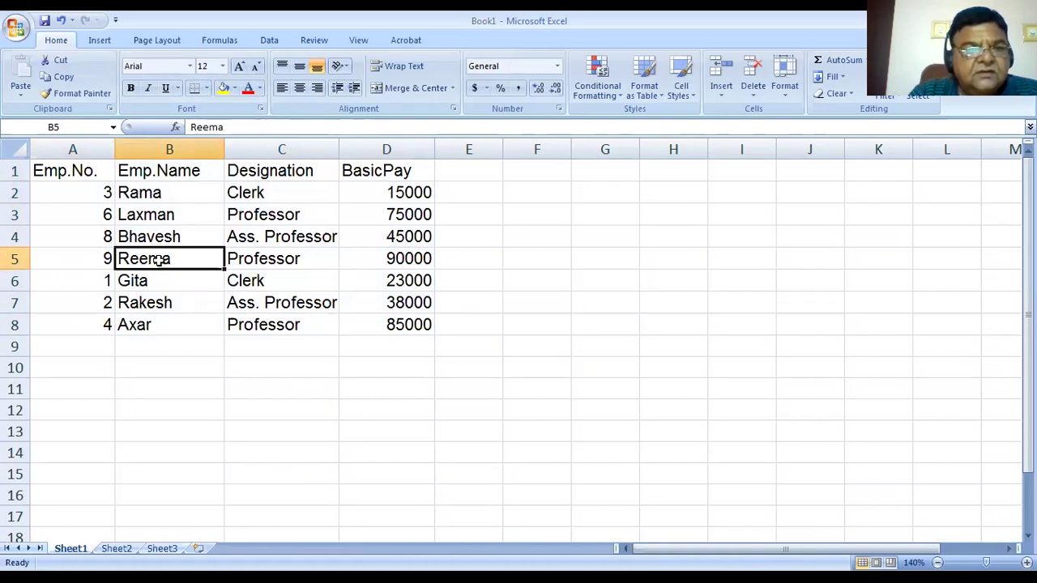
{"action": "left_click", "coordinate": [74, 172]}
{"action": "left_click_drag", "start_coordinate": [80, 194], "coordinate": [83, 324]}
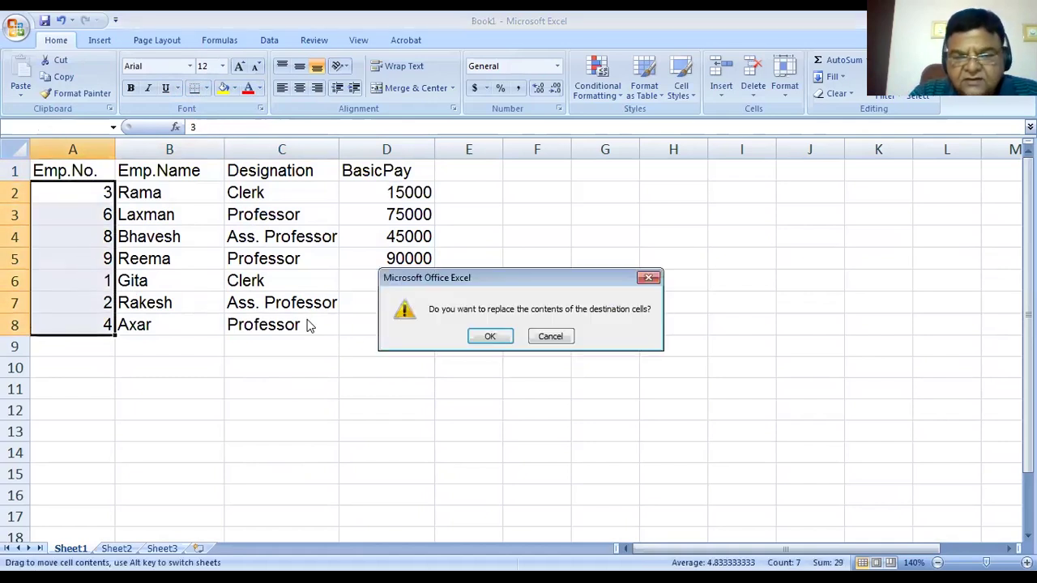
{"action": "left_click", "coordinate": [549, 338]}
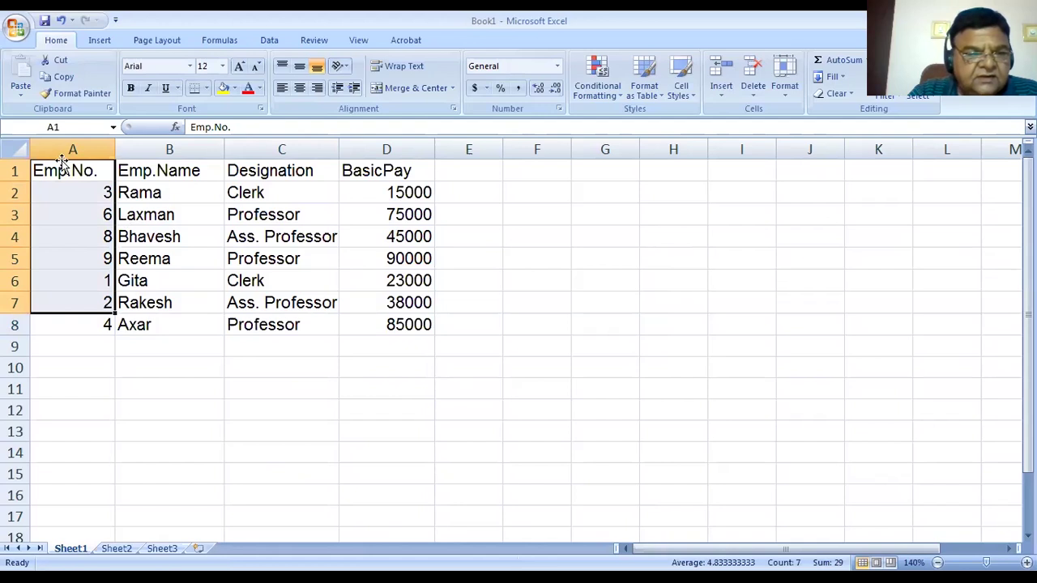
{"action": "left_click_drag", "start_coordinate": [58, 170], "coordinate": [78, 324]}
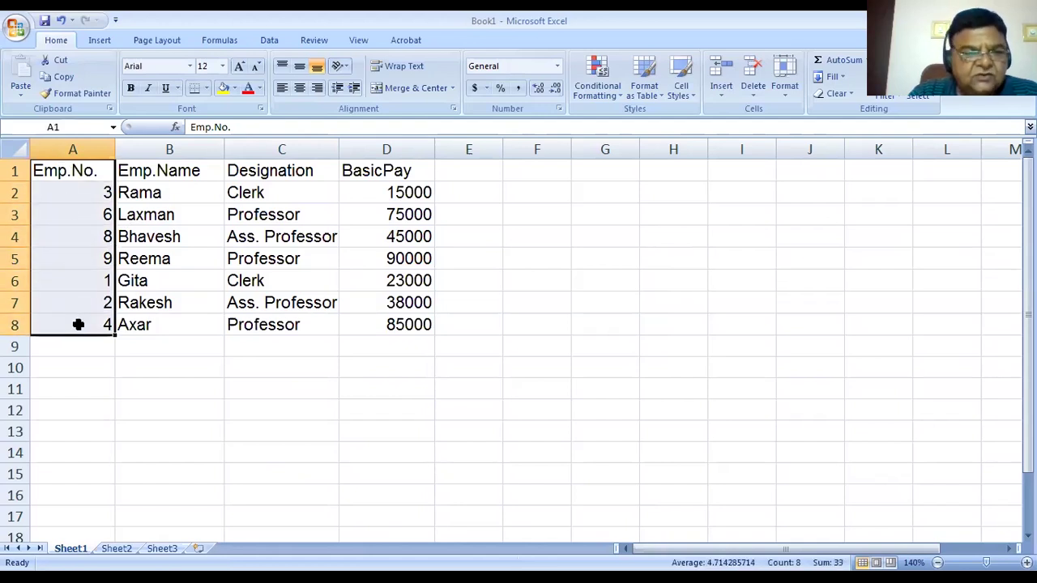
Centre the Emp.No. (A1:A8) and BasicPay (D1:D8) columns, then reselect A1:D8.
{"action": "left_click", "coordinate": [299, 89]}
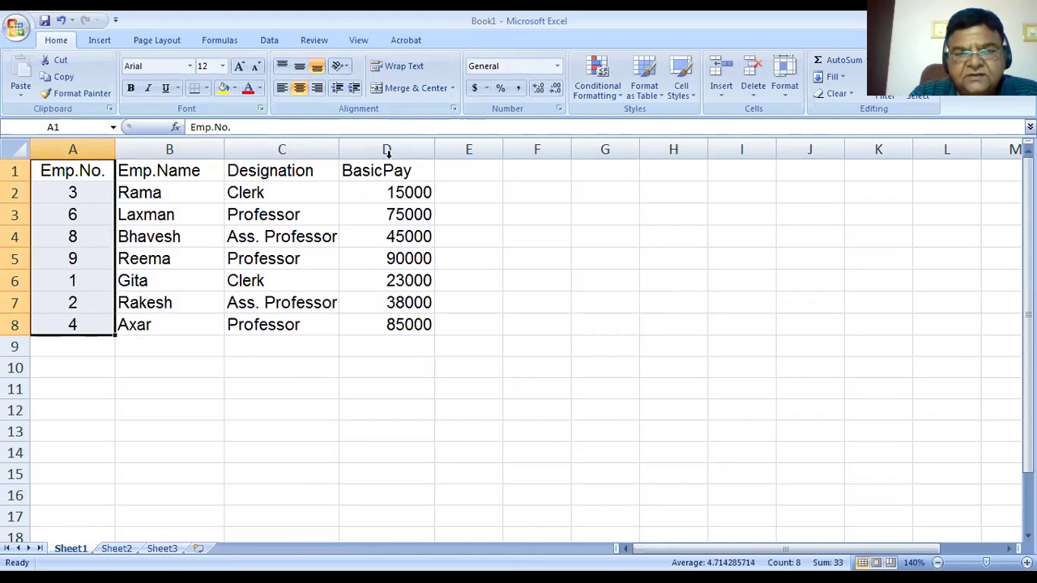
{"action": "left_click_drag", "start_coordinate": [387, 170], "coordinate": [391, 318]}
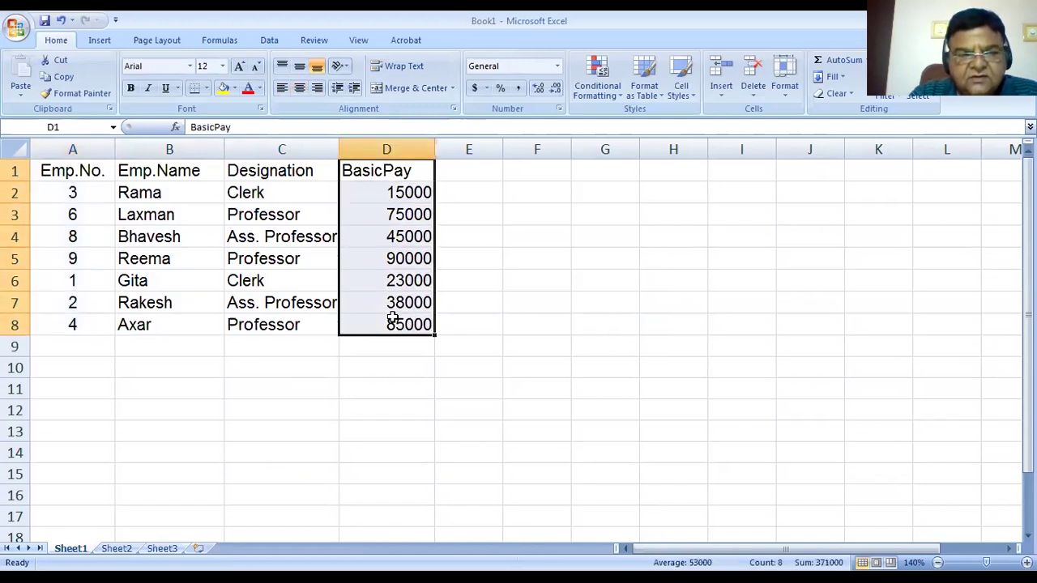
{"action": "left_click", "coordinate": [298, 92]}
{"action": "left_click", "coordinate": [258, 315]}
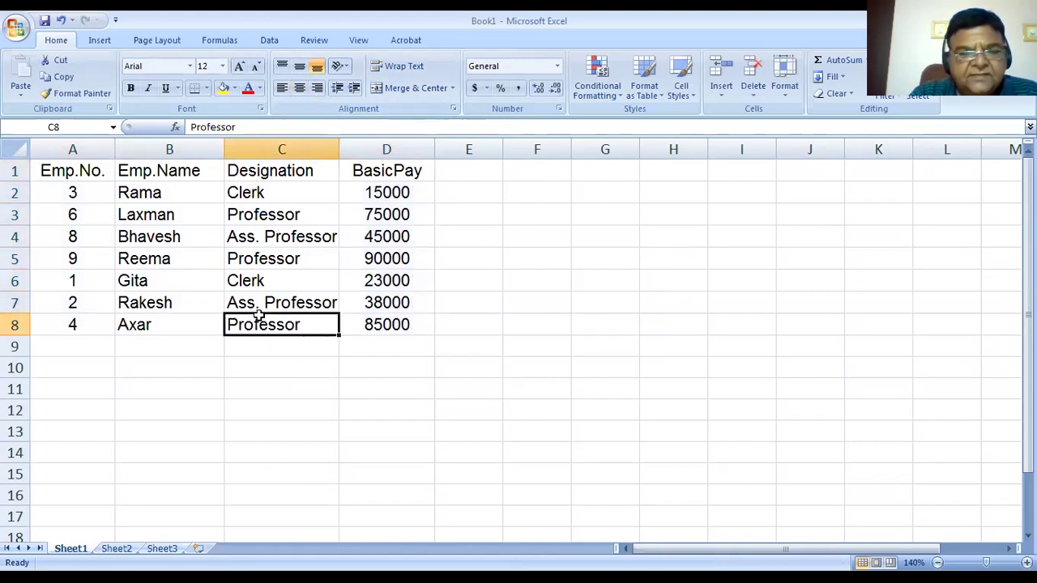
{"action": "left_click_drag", "start_coordinate": [77, 175], "coordinate": [358, 322]}
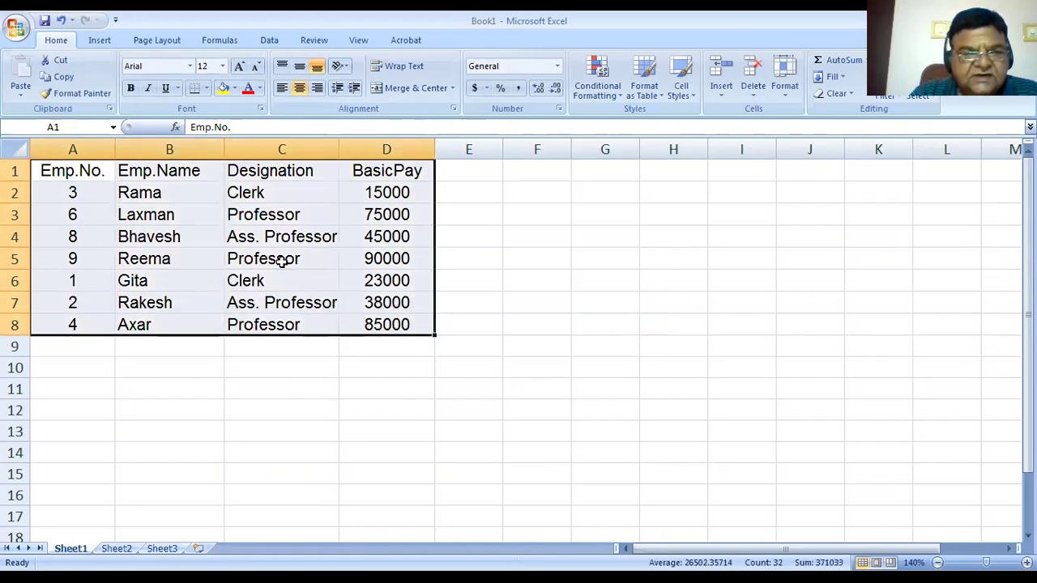
Apply All Borders to every cell of A1:D8, then select header row A1:D1.
{"action": "left_click", "coordinate": [205, 89]}
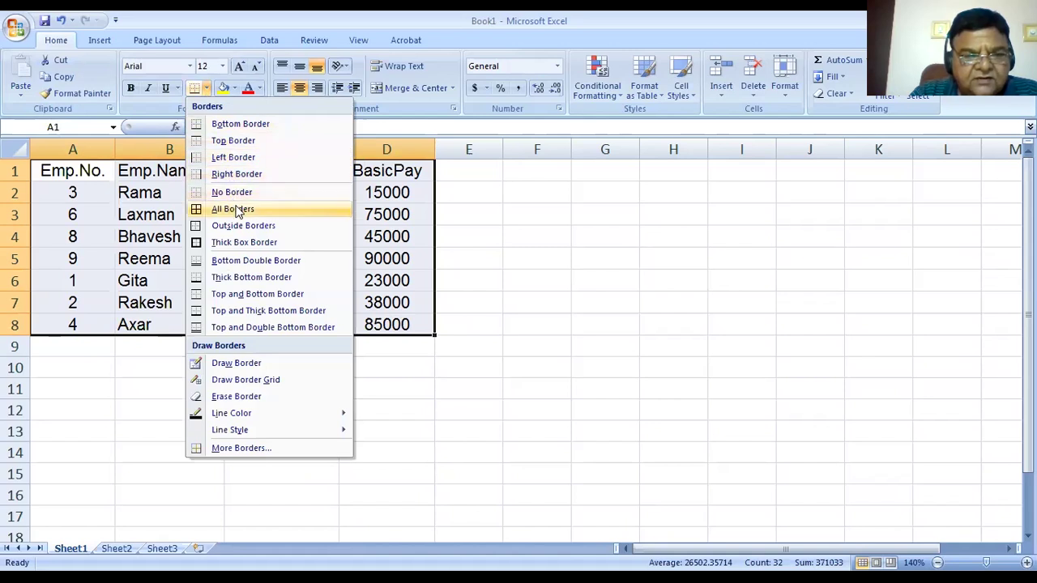
{"action": "left_click", "coordinate": [238, 210]}
{"action": "left_click", "coordinate": [204, 260]}
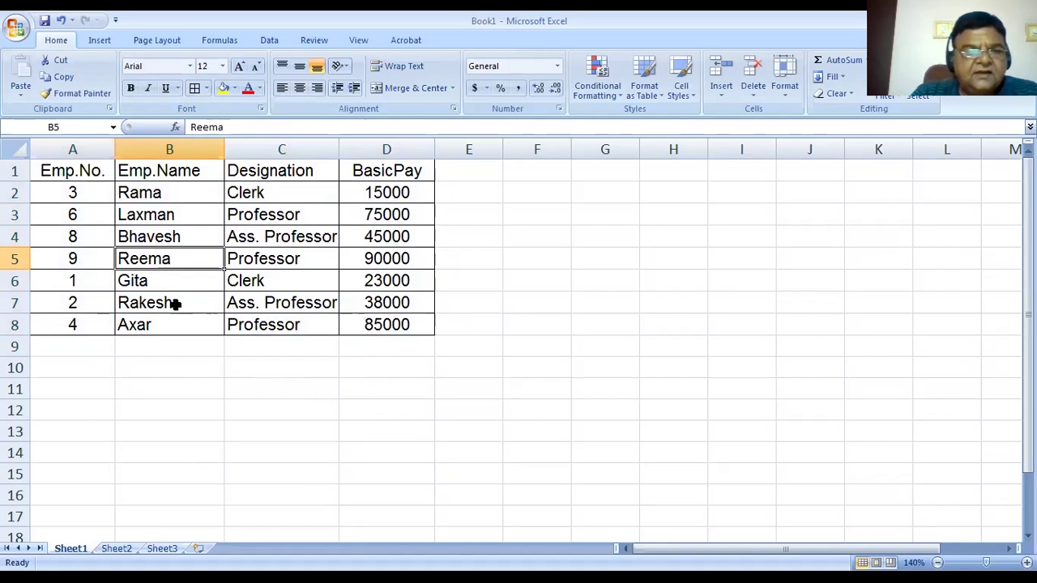
{"action": "left_click", "coordinate": [50, 173]}
{"action": "left_click_drag", "start_coordinate": [50, 174], "coordinate": [361, 170]}
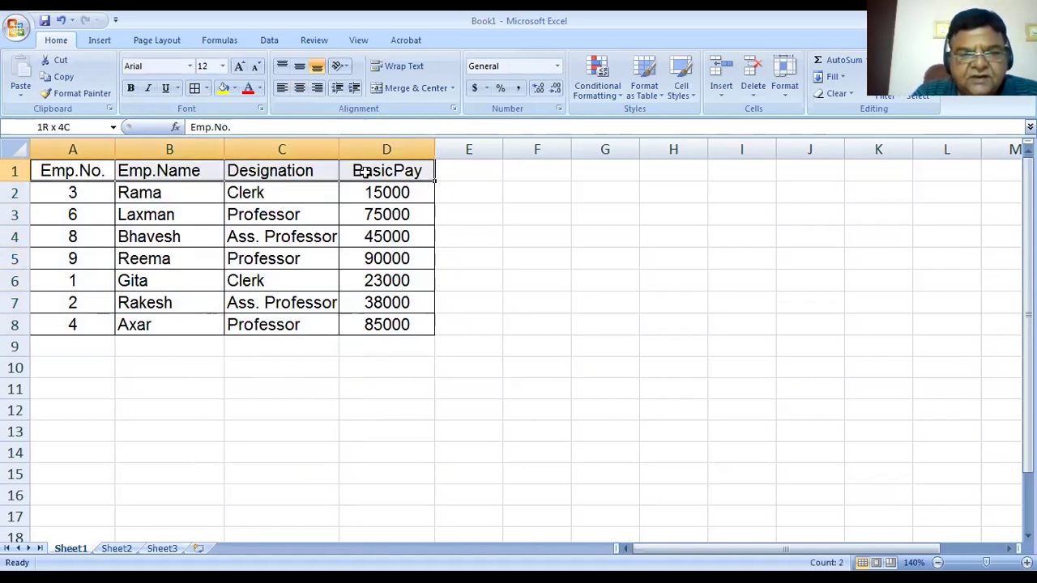
Format header row A1:D1 with bold red text on a yellow fill.
{"action": "left_click", "coordinate": [130, 90]}
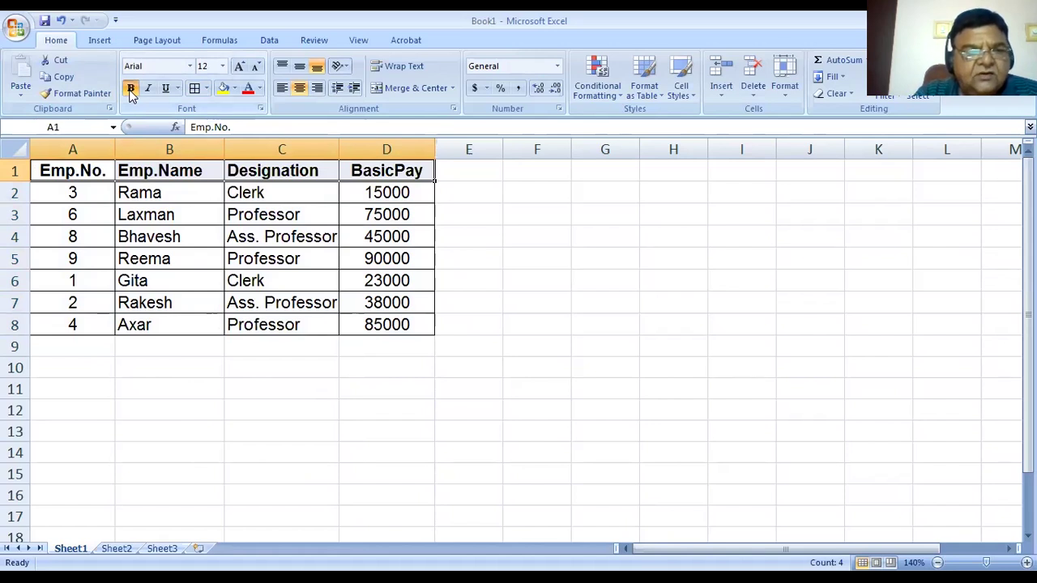
{"action": "left_click", "coordinate": [130, 89]}
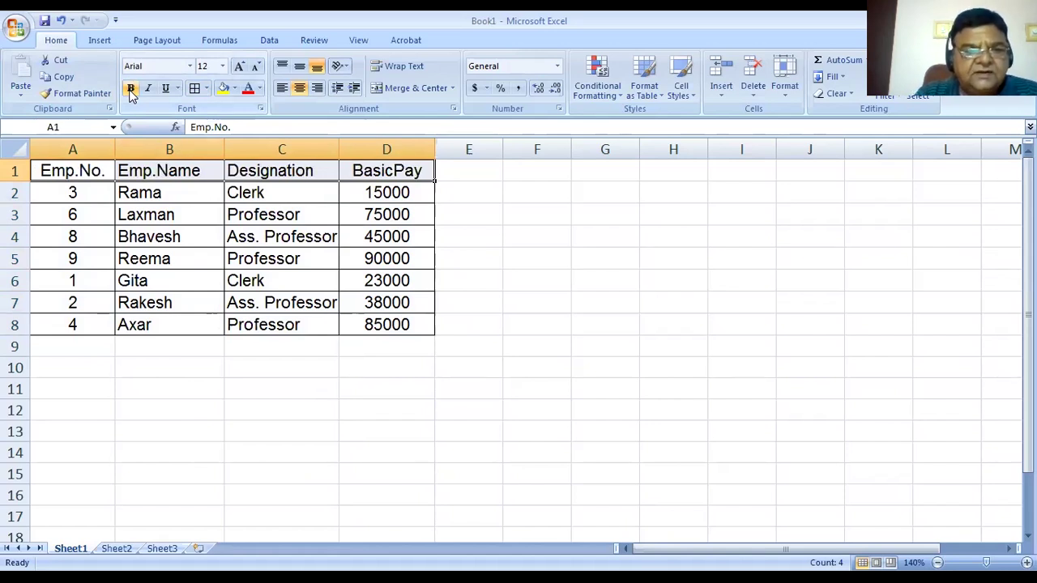
{"action": "left_click", "coordinate": [130, 89]}
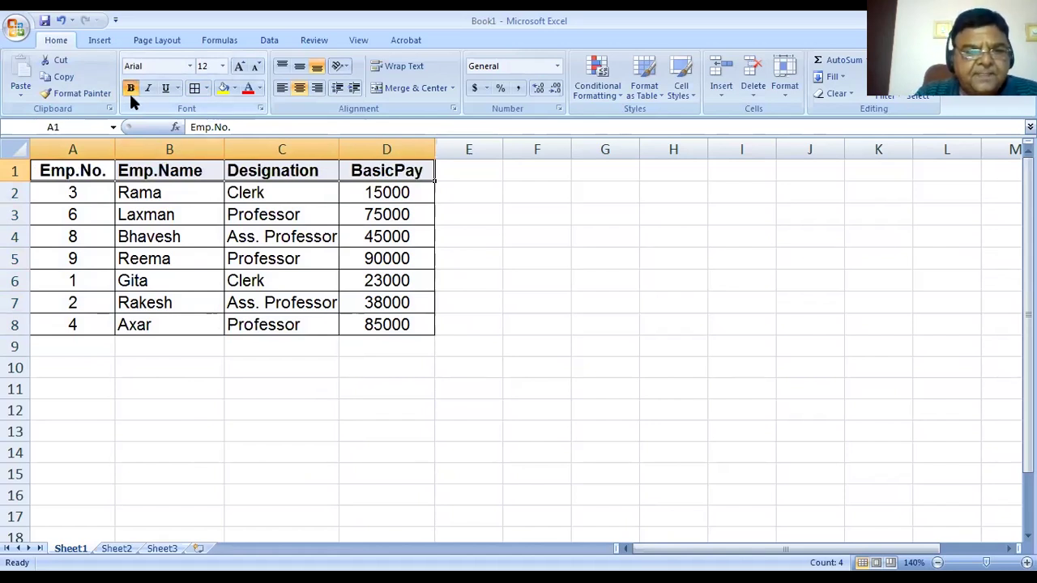
{"action": "left_click", "coordinate": [248, 89]}
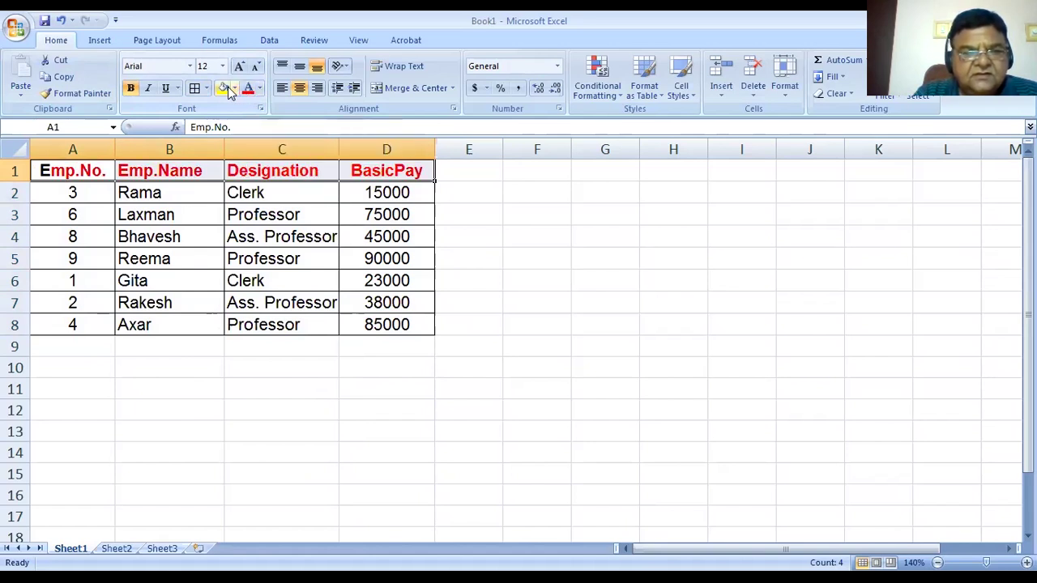
{"action": "left_click", "coordinate": [227, 89]}
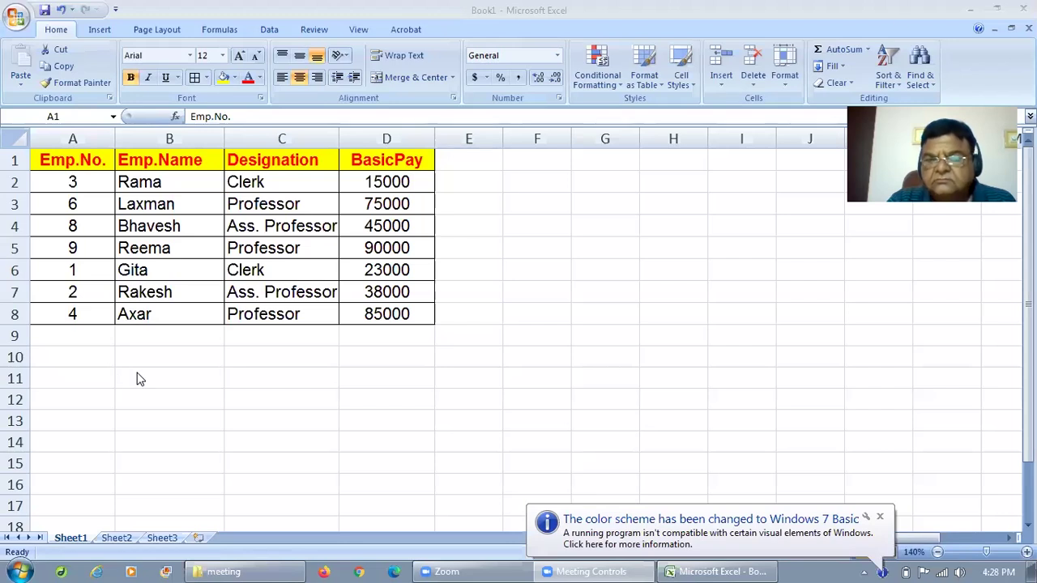
{"action": "left_click", "coordinate": [891, 18]}
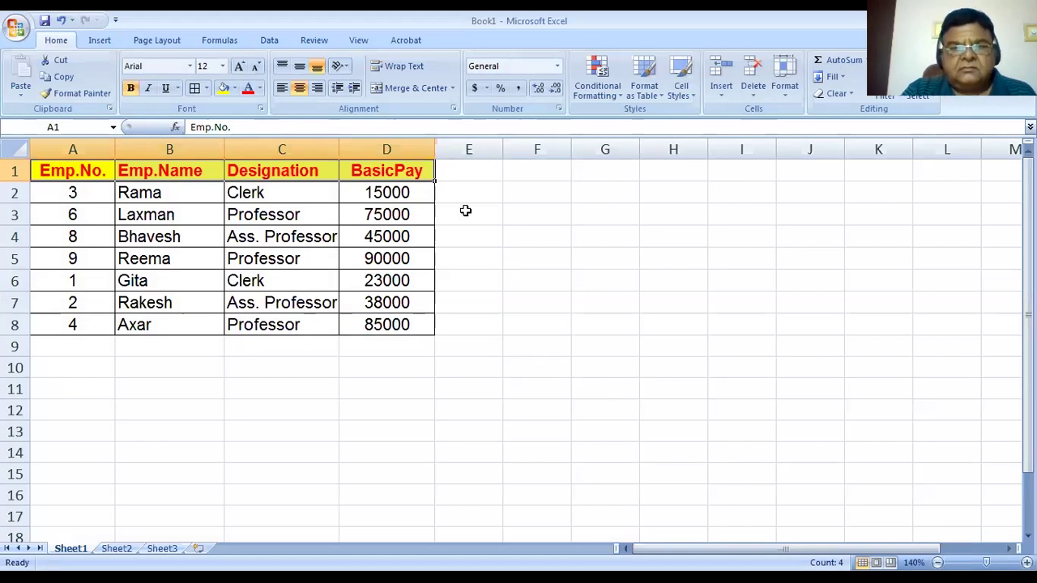
{"action": "left_click", "coordinate": [462, 176]}
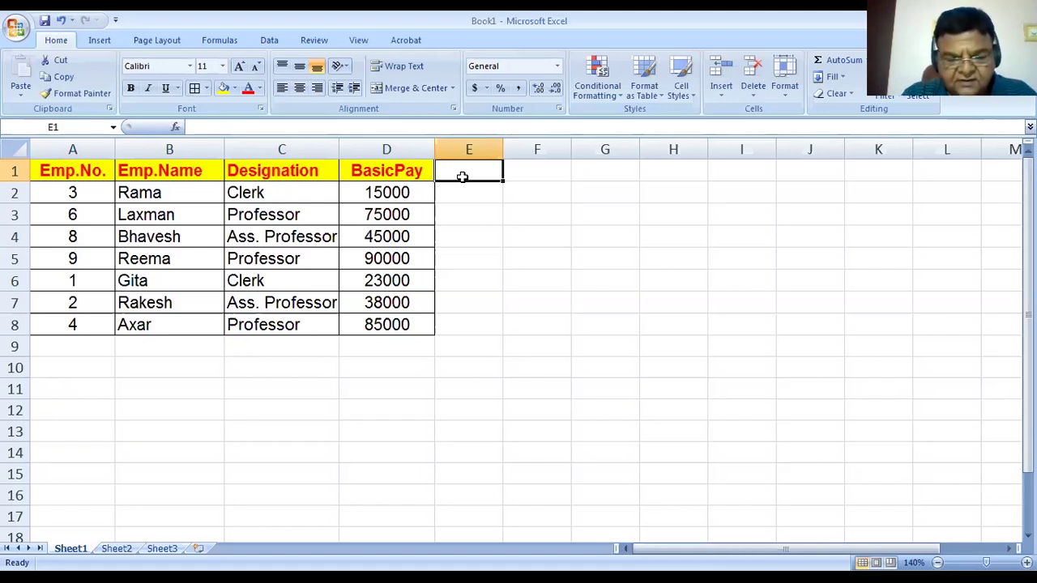
Enter the heading DA in E1 and begin a formula with = in E2.
{"action": "type", "text": "DA"}
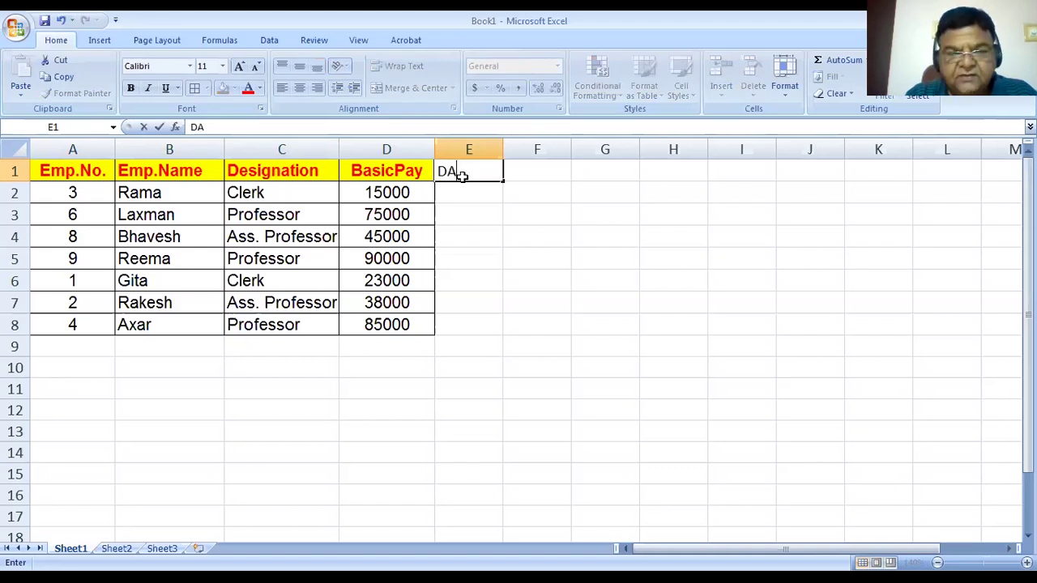
{"action": "key", "text": "Return"}
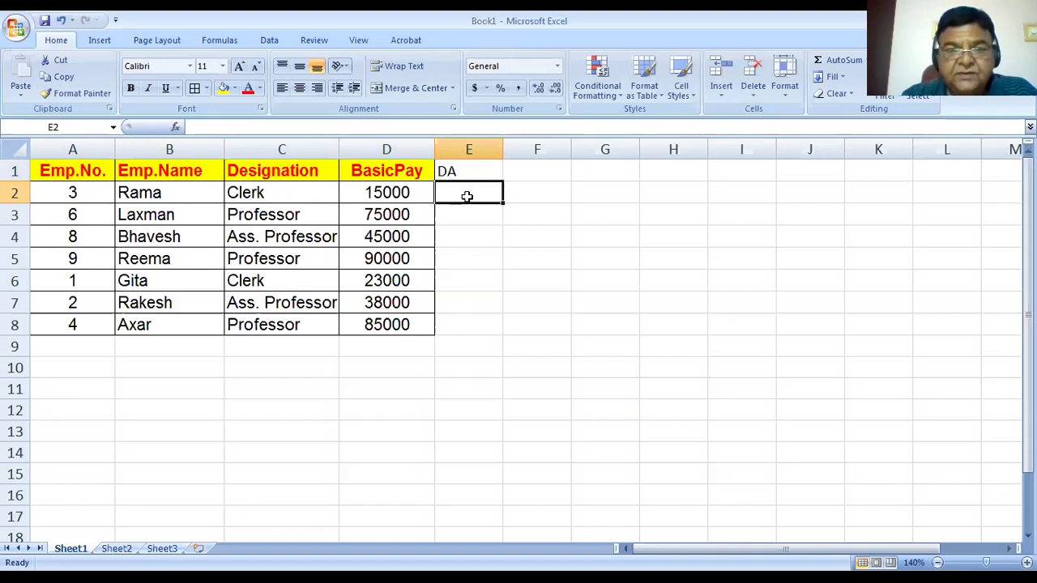
{"action": "type", "text": "="}
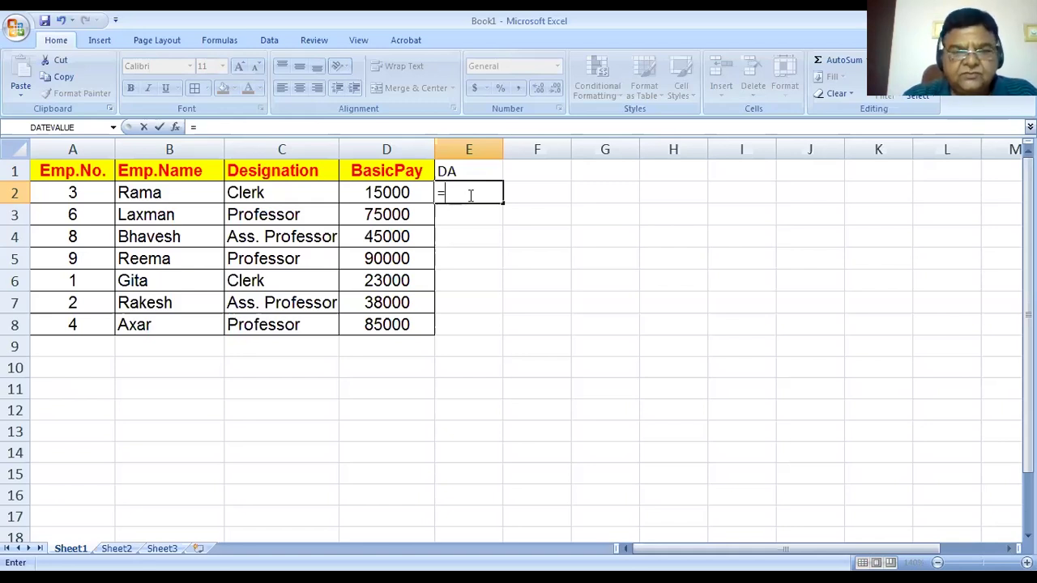
Complete E2's formula as =D2*25/100, giving a DA of 3750, and review it.
{"action": "type", "text": "d2"}
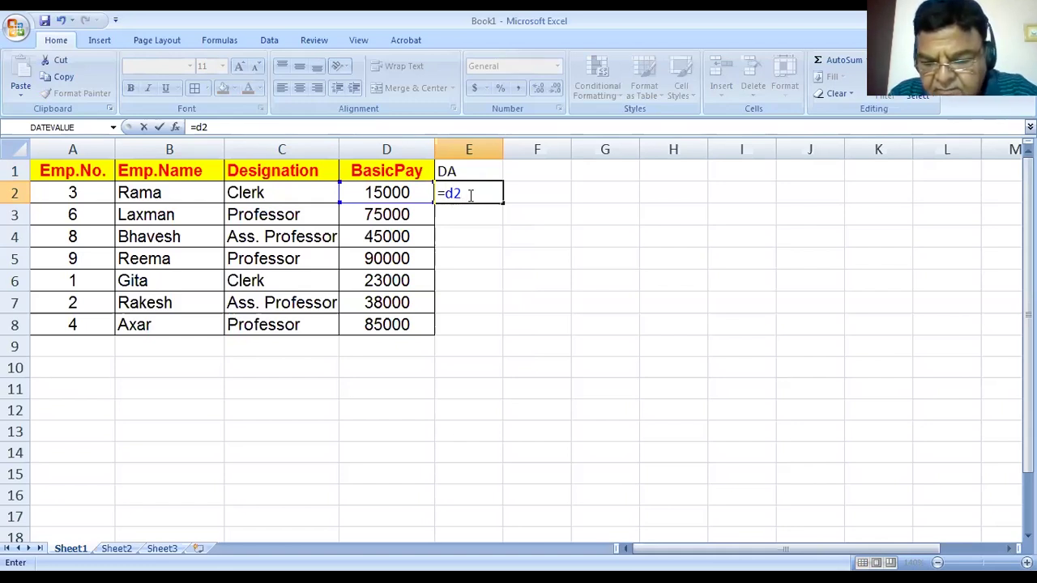
{"action": "type", "text": "*"}
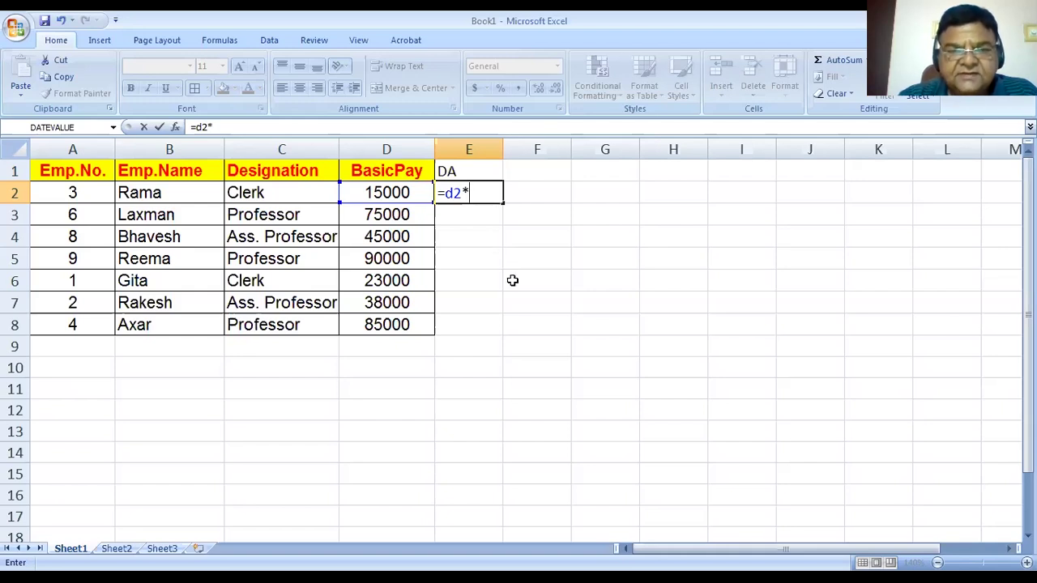
{"action": "type", "text": "2"}
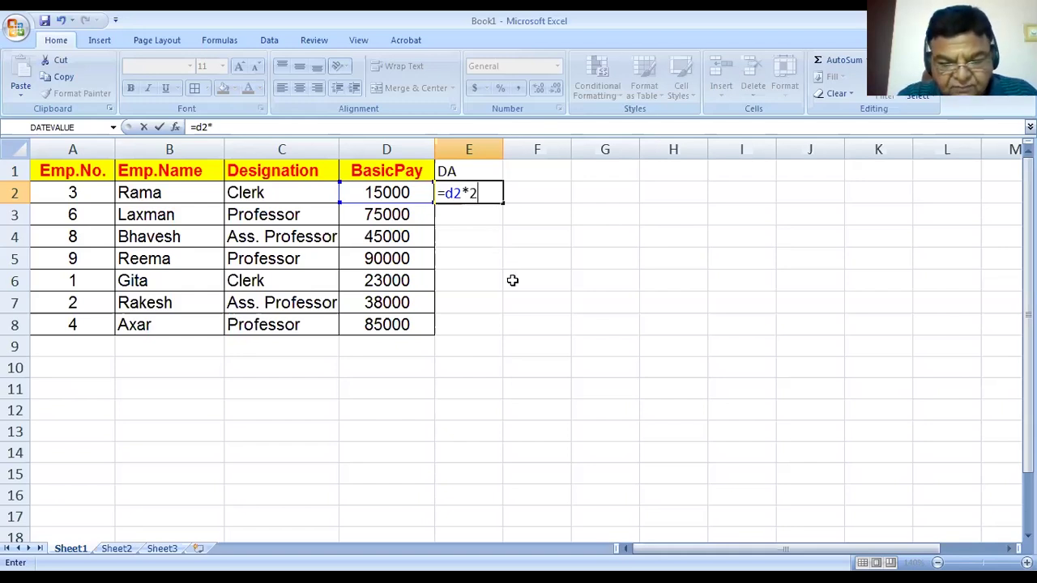
{"action": "type", "text": "5/"}
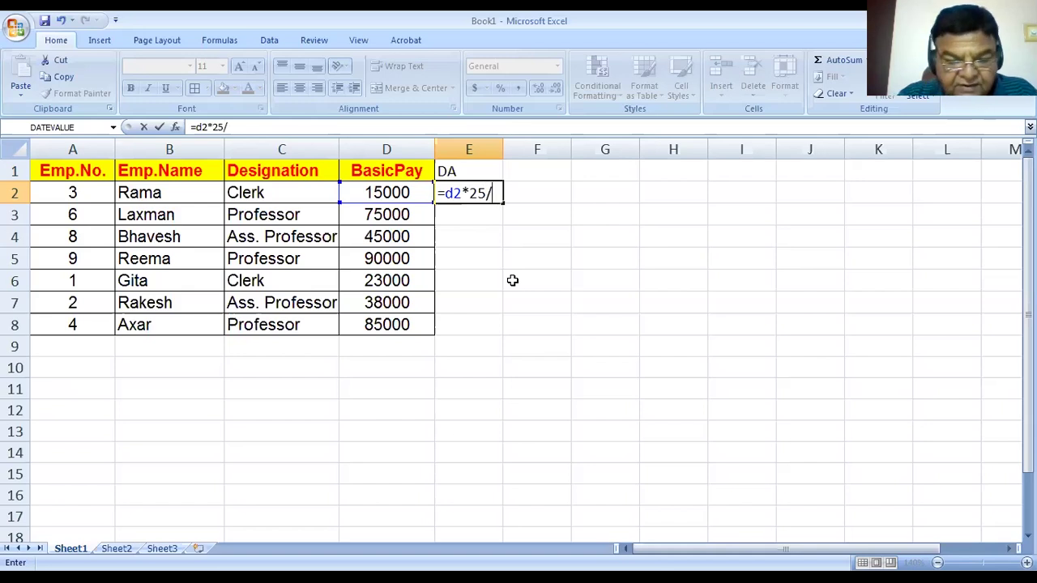
{"action": "type", "text": "100"}
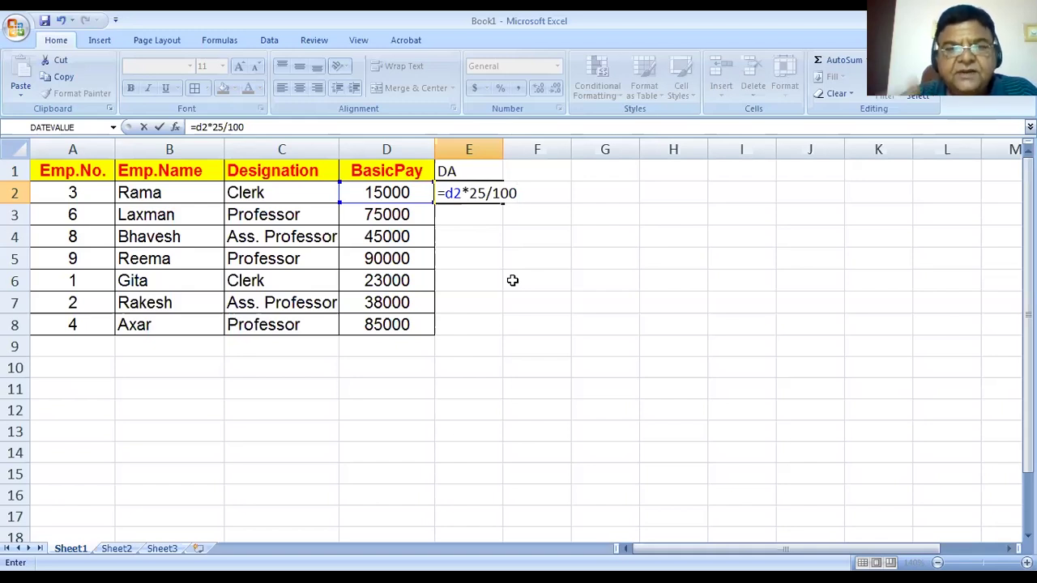
{"action": "key", "text": "Return"}
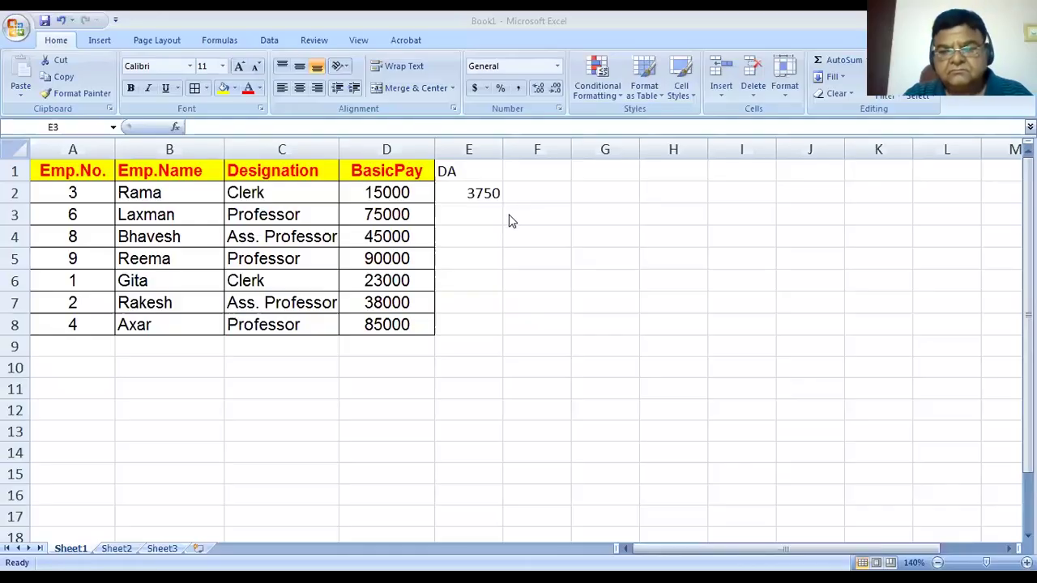
{"action": "left_click", "coordinate": [469, 195]}
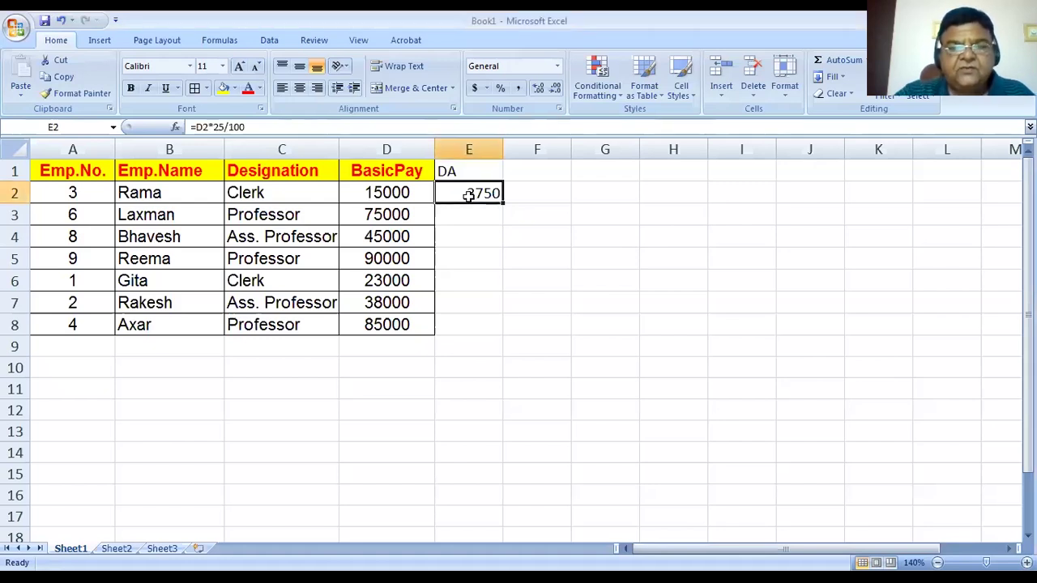
{"action": "left_click", "coordinate": [470, 213]}
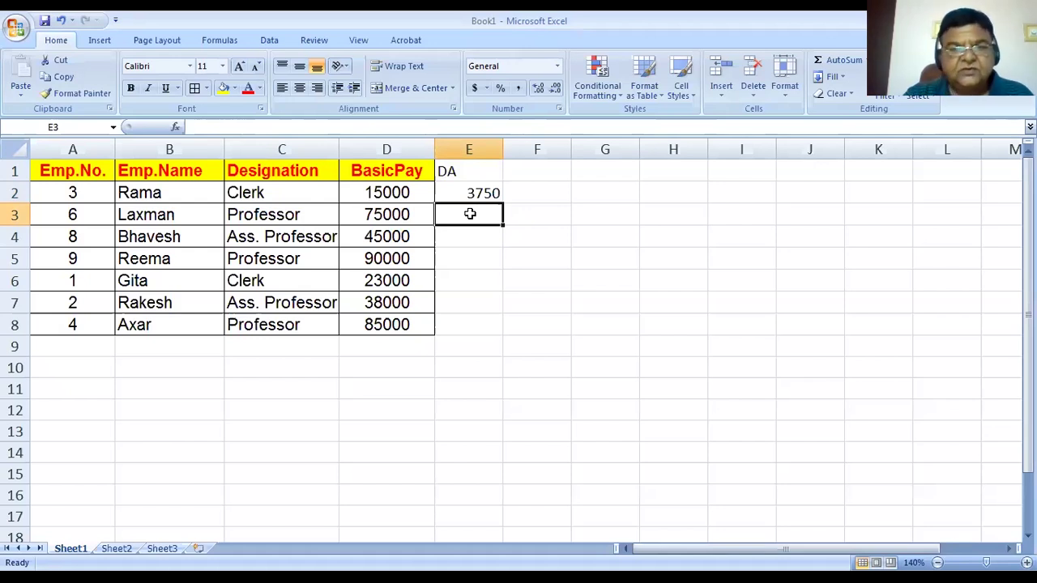
{"action": "key", "text": "Up"}
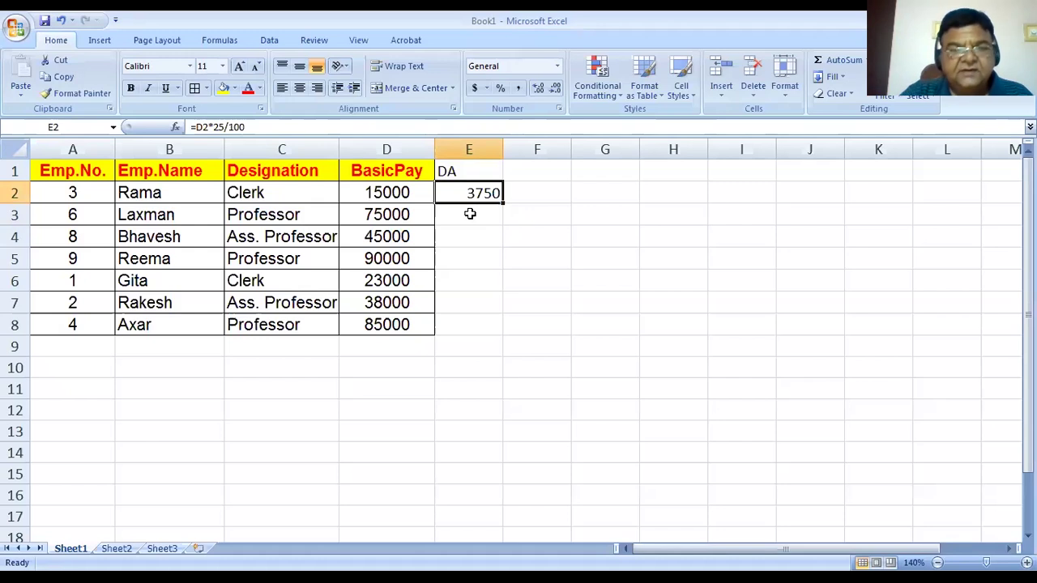
{"action": "left_click_drag", "start_coordinate": [254, 126], "coordinate": [175, 128]}
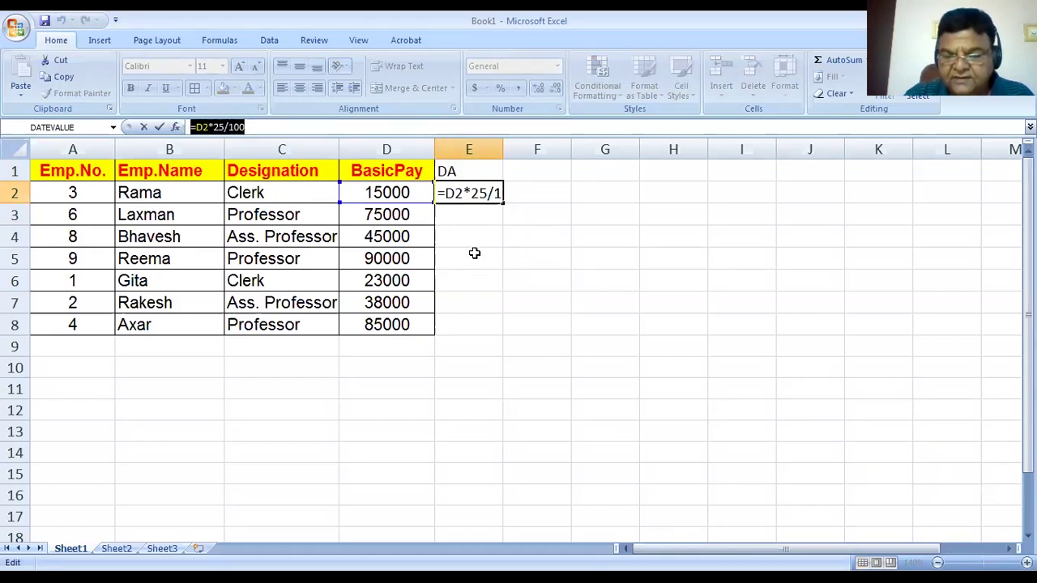
{"action": "key", "text": "Return"}
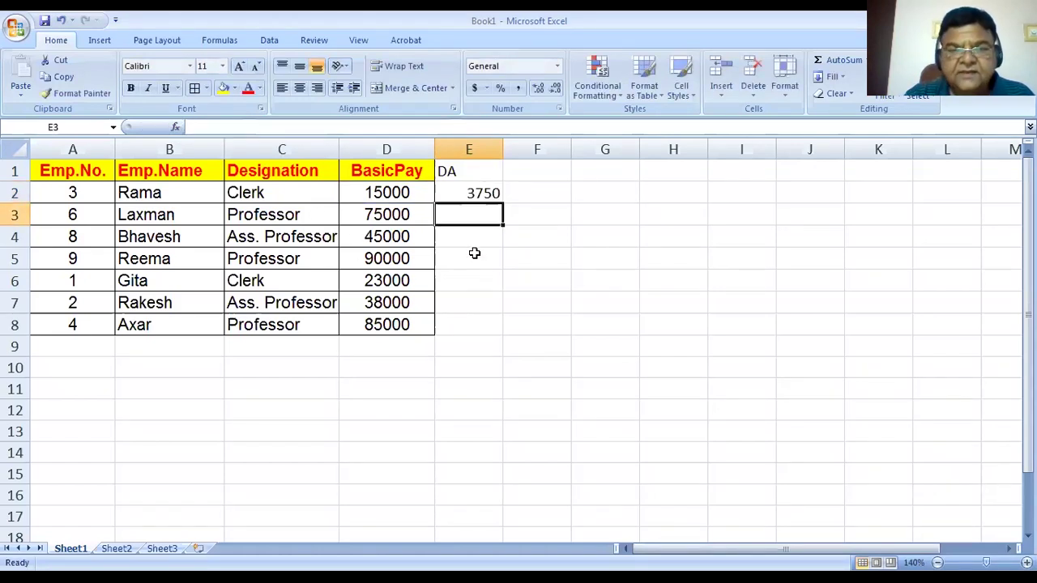
{"action": "double_click", "coordinate": [475, 193]}
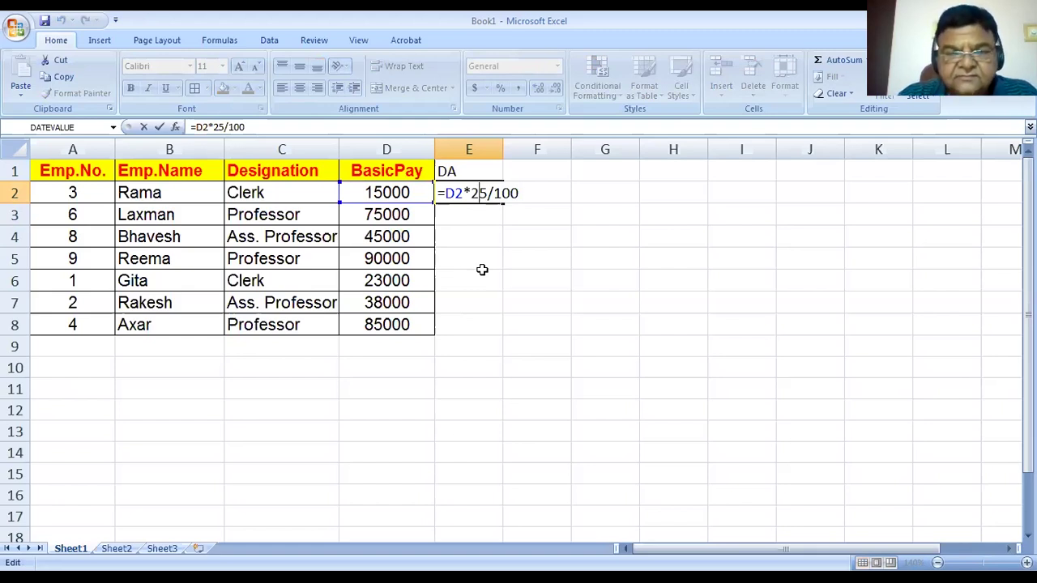
{"action": "left_click", "coordinate": [473, 224]}
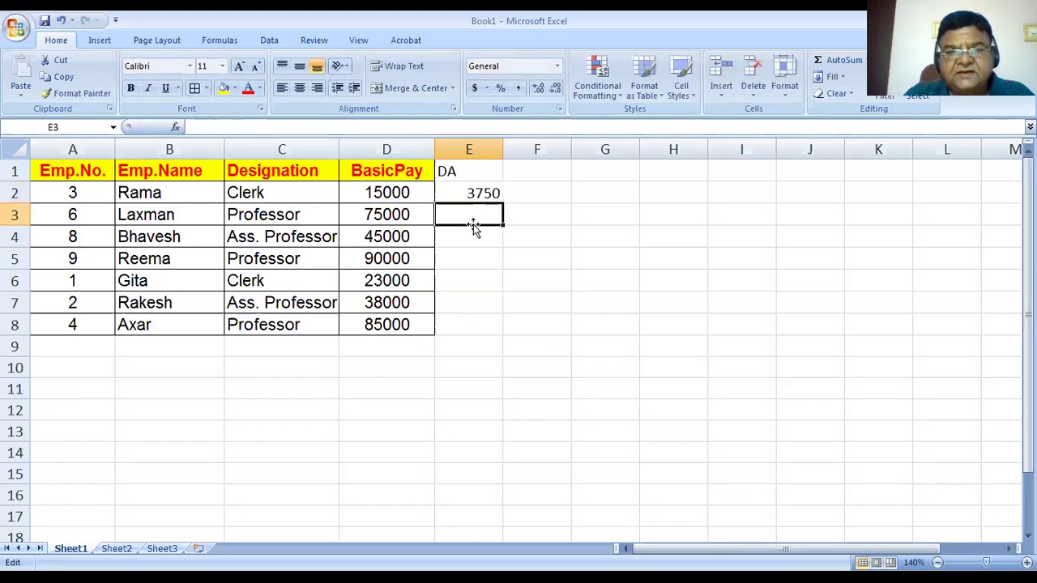
{"action": "left_click", "coordinate": [469, 197]}
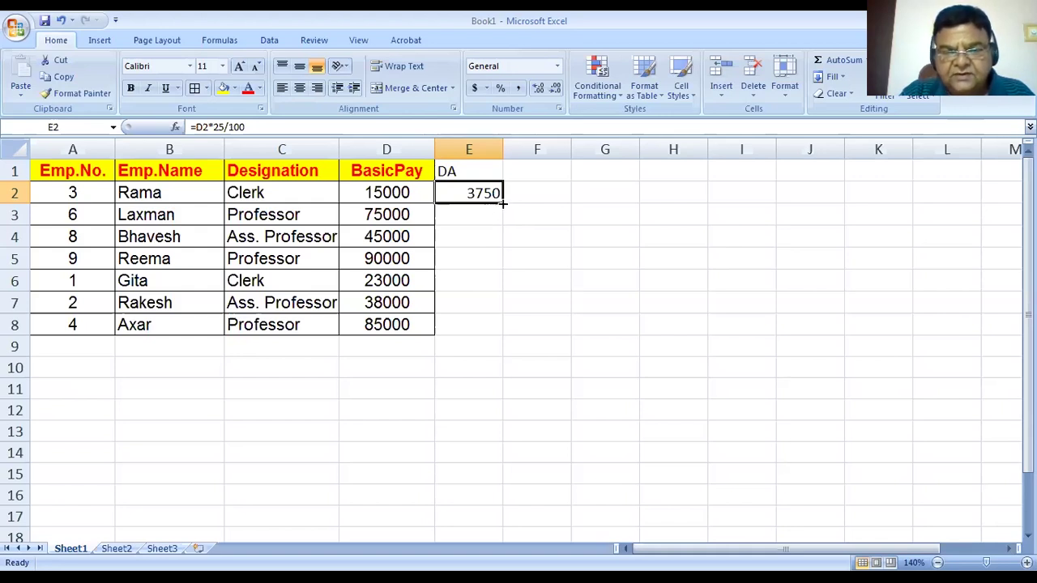
Fill the DA formula down to E8 (18750 through 21250) and check the copied formulas.
{"action": "double_click", "coordinate": [502, 206]}
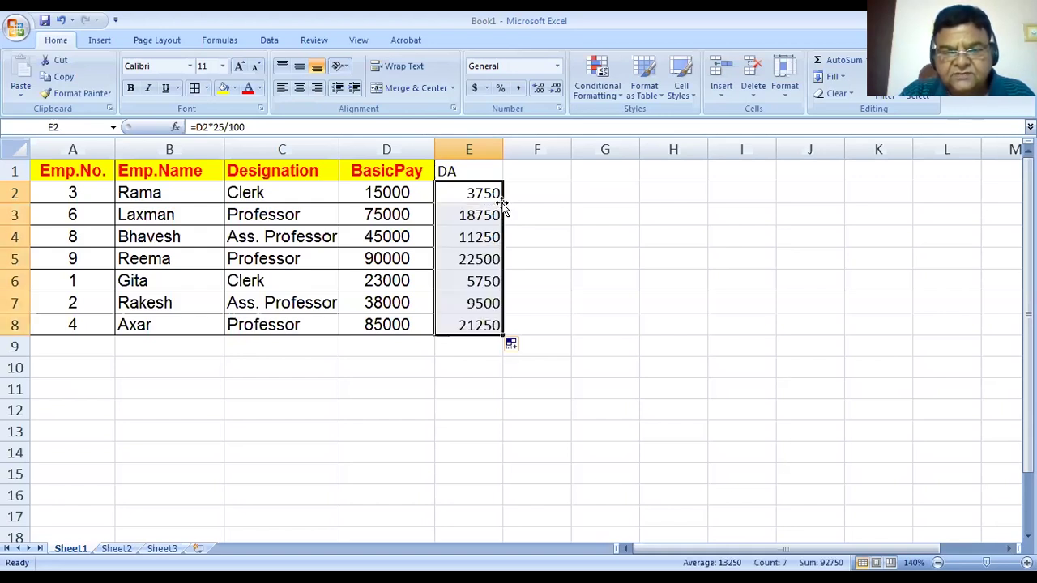
{"action": "left_click", "coordinate": [656, 338]}
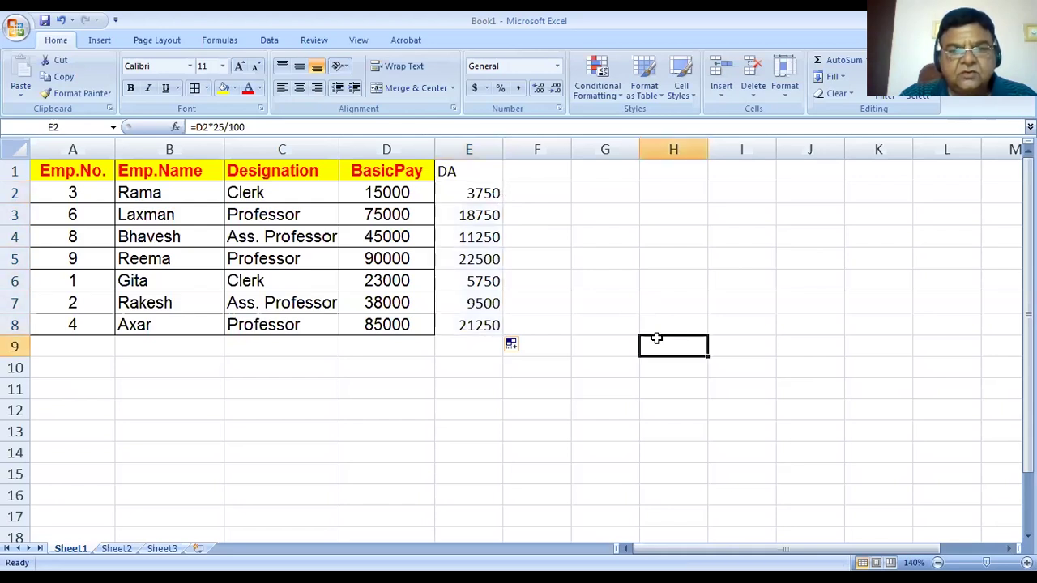
{"action": "left_click", "coordinate": [463, 216]}
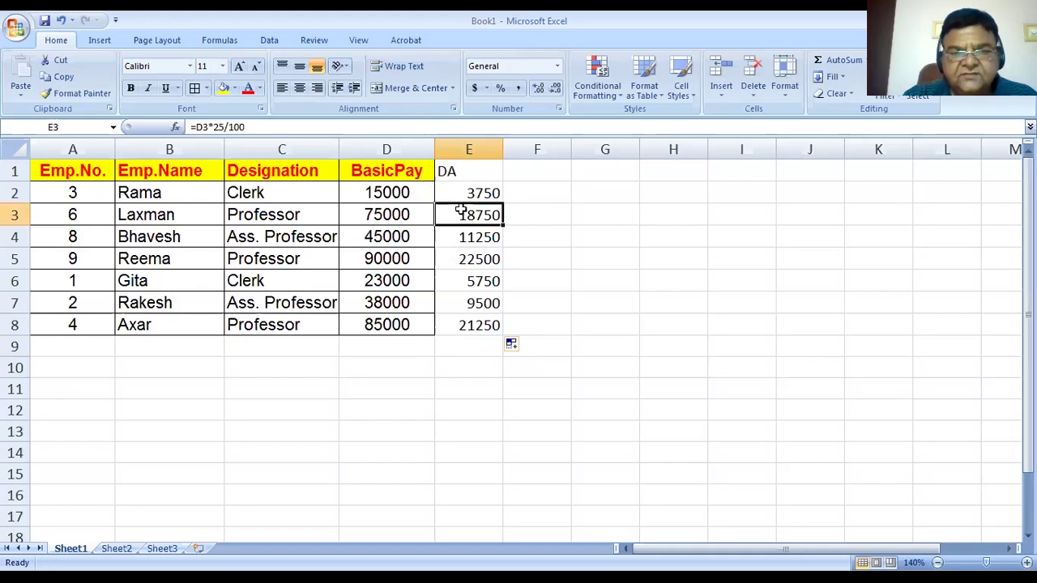
{"action": "left_click", "coordinate": [458, 195]}
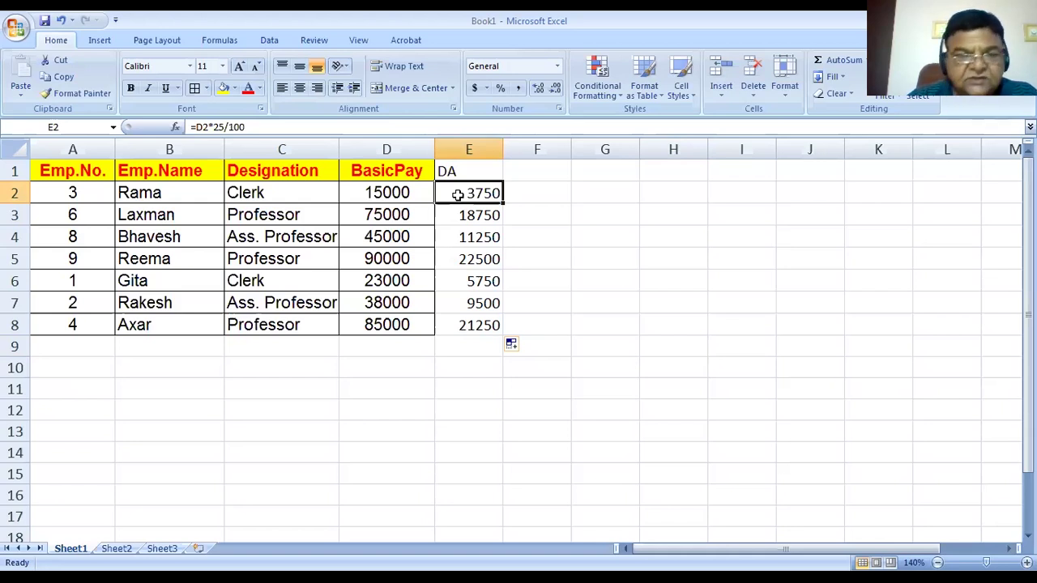
{"action": "key", "text": "Down"}
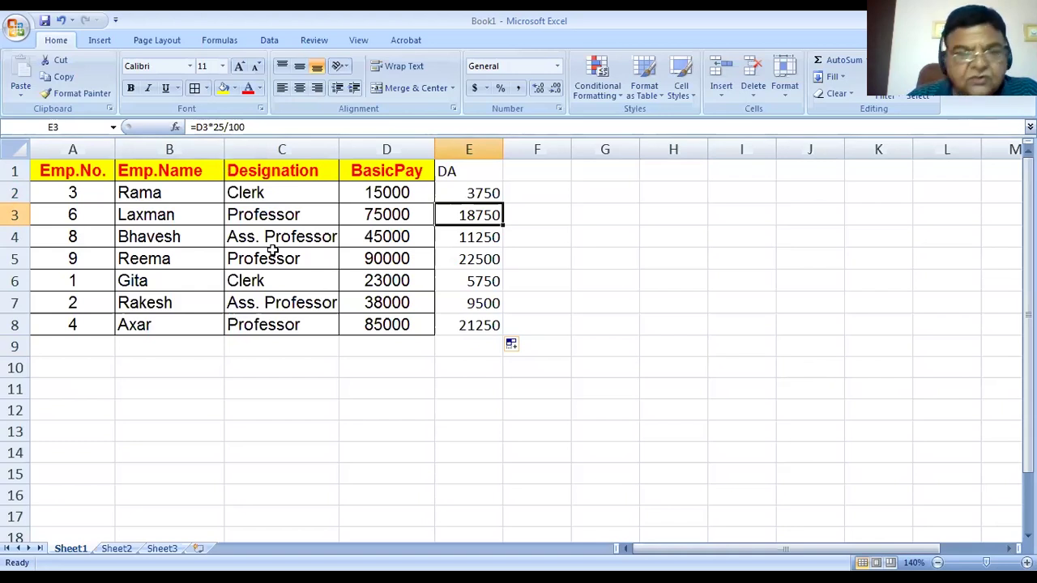
{"action": "key", "text": "Down"}
{"action": "key", "text": "Down"}
{"action": "key", "text": "Down"}
{"action": "key", "text": "Down"}
{"action": "key", "text": "Down"}
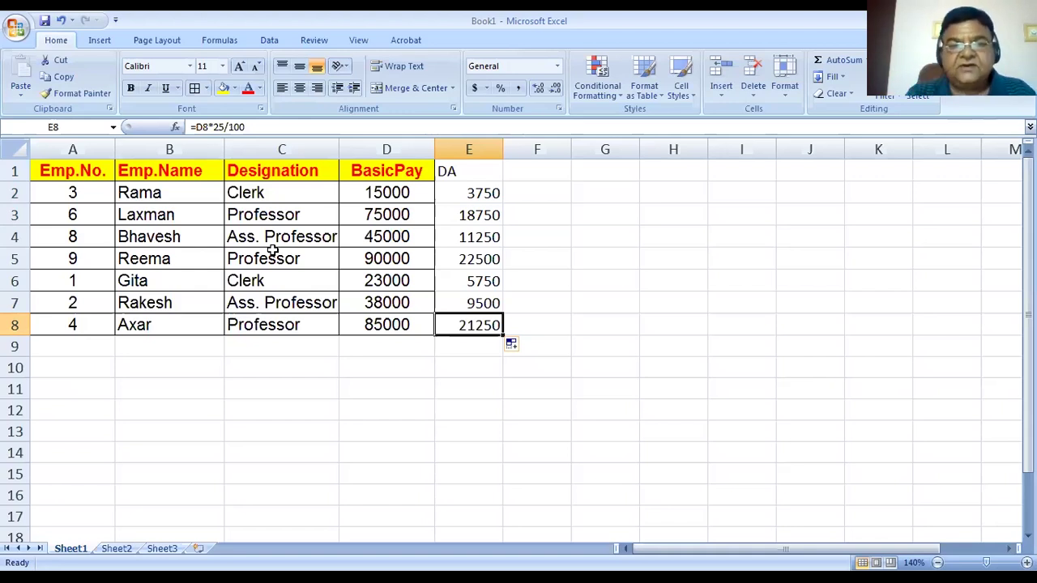
{"action": "left_click_drag", "start_coordinate": [459, 214], "coordinate": [456, 315]}
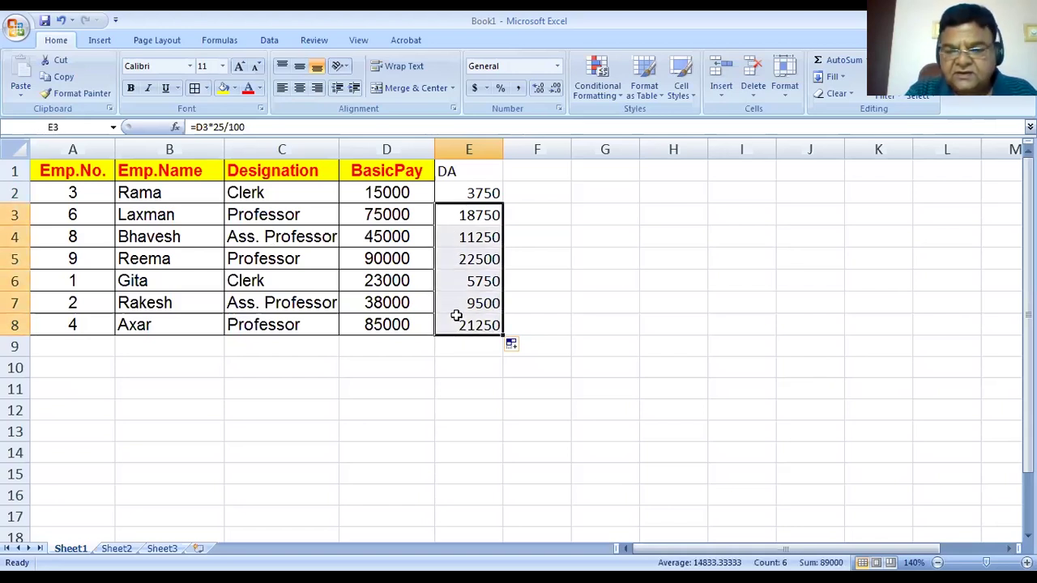
Delete the DA values in E3:E8, then undo a trial fill-handle drag from E2.
{"action": "key", "text": "Delete"}
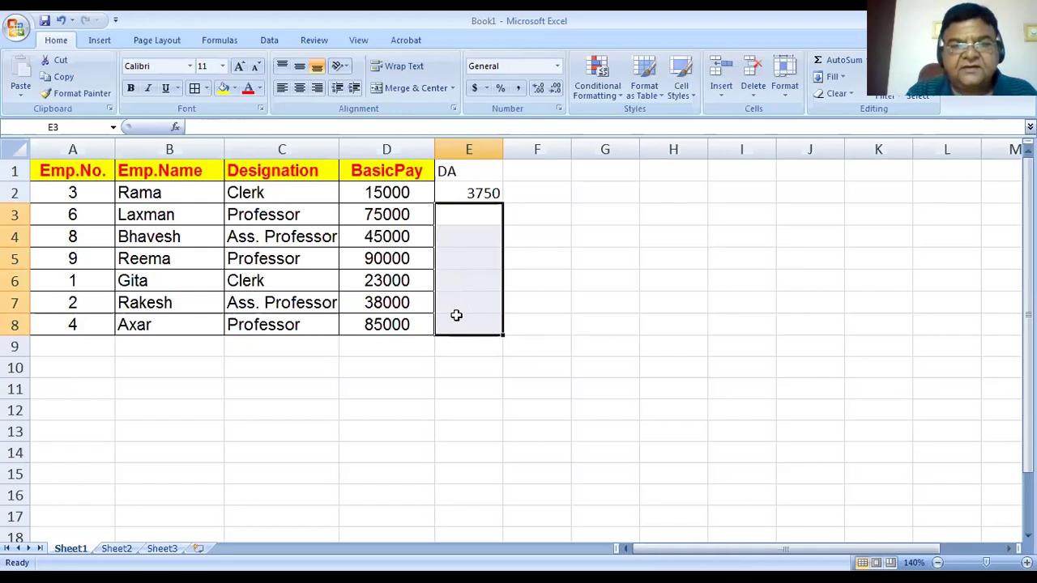
{"action": "left_click", "coordinate": [472, 195]}
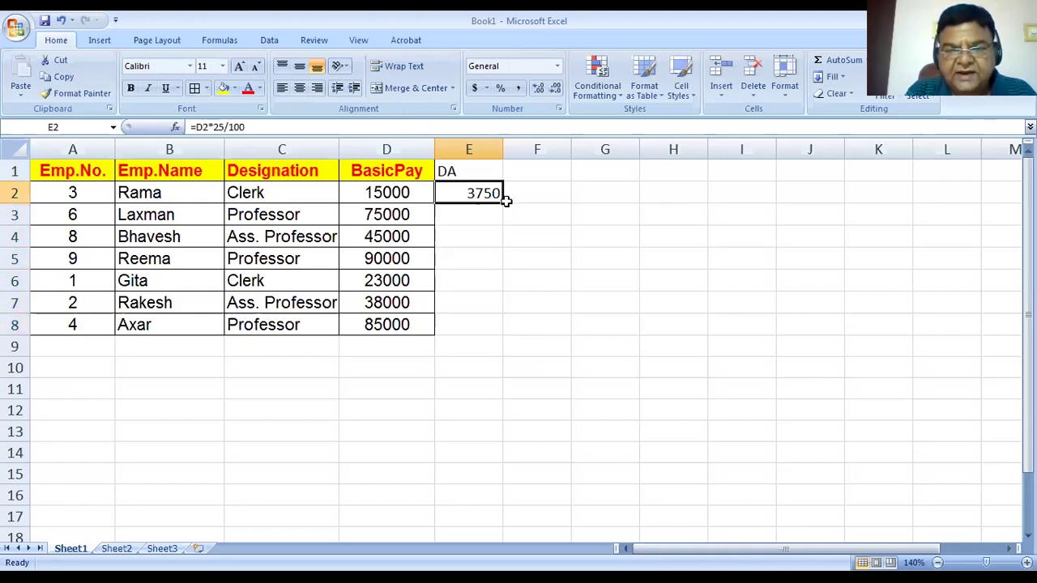
{"action": "left_click_drag", "start_coordinate": [501, 202], "coordinate": [503, 328]}
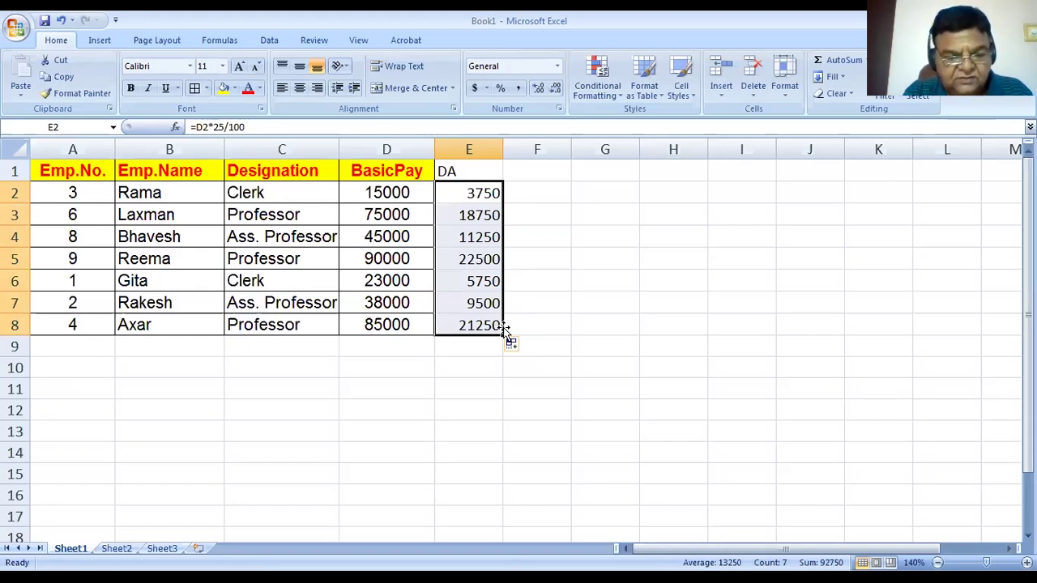
{"action": "key", "text": "ctrl+z"}
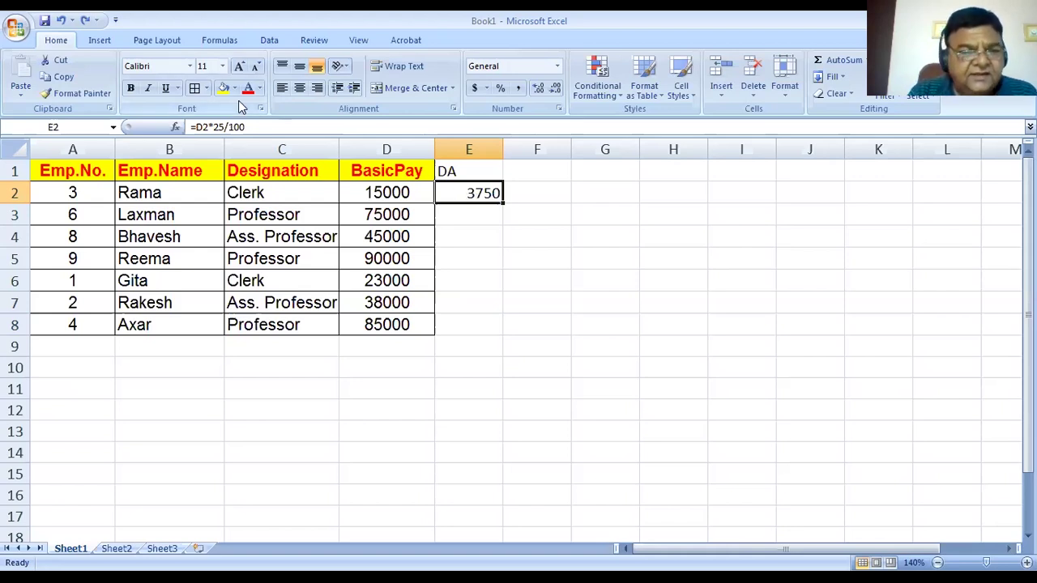
Copy E2's DA formula into E3:E8, producing values from 18750 to 21250.
{"action": "left_click", "coordinate": [64, 79]}
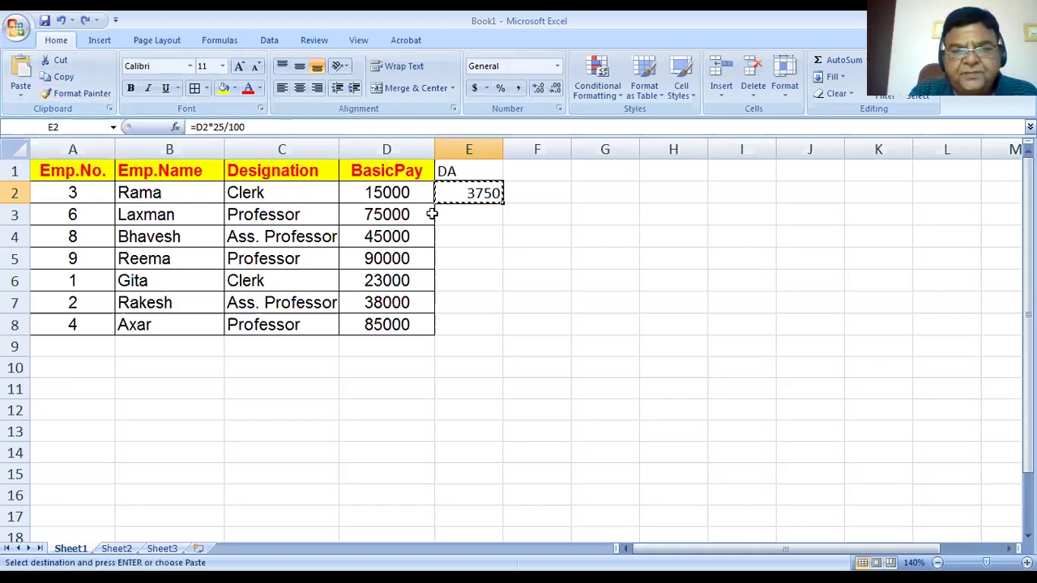
{"action": "left_click_drag", "start_coordinate": [468, 213], "coordinate": [472, 321]}
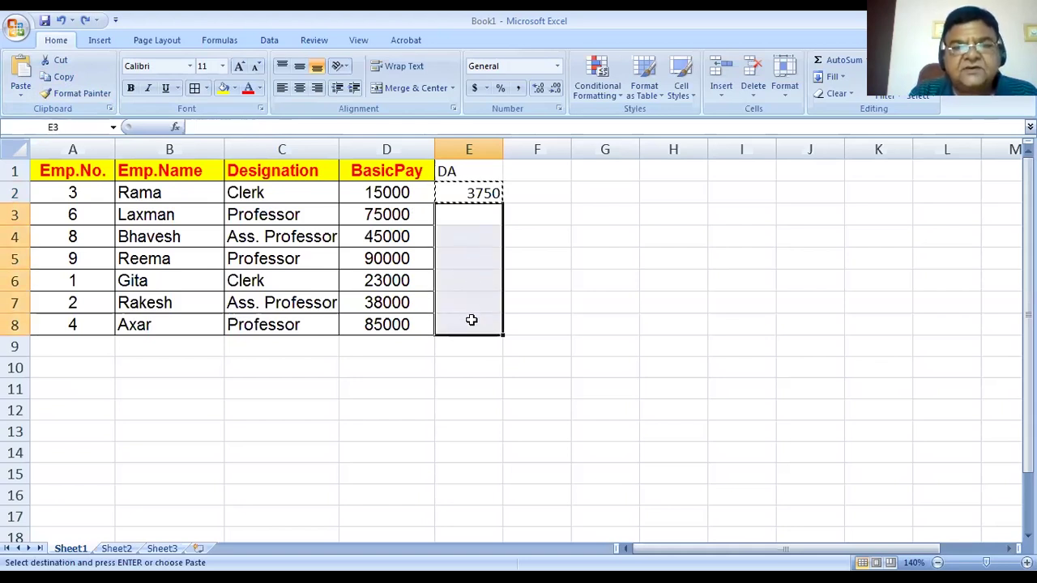
{"action": "left_click", "coordinate": [23, 73]}
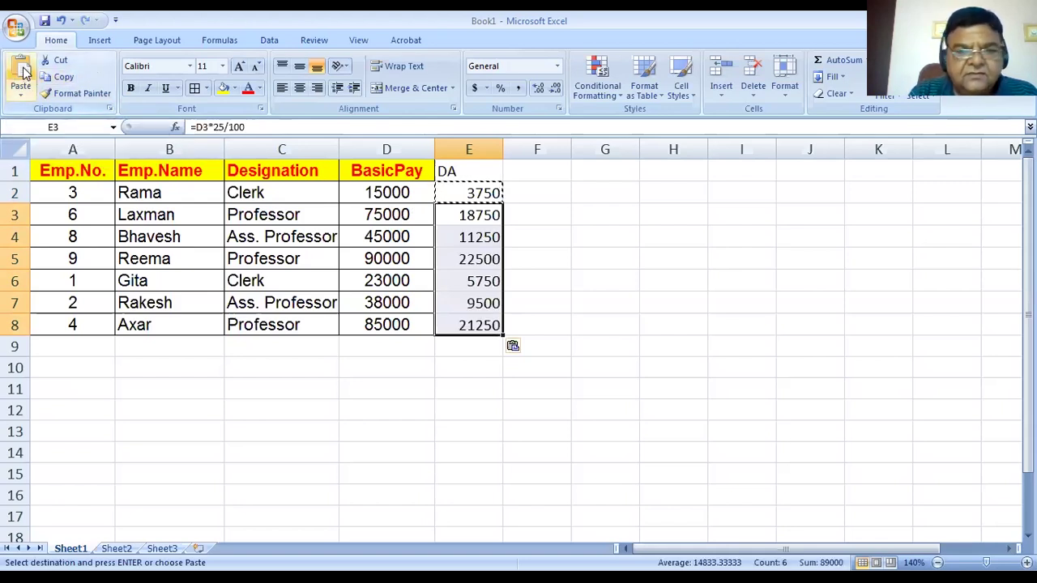
{"action": "left_click", "coordinate": [482, 475]}
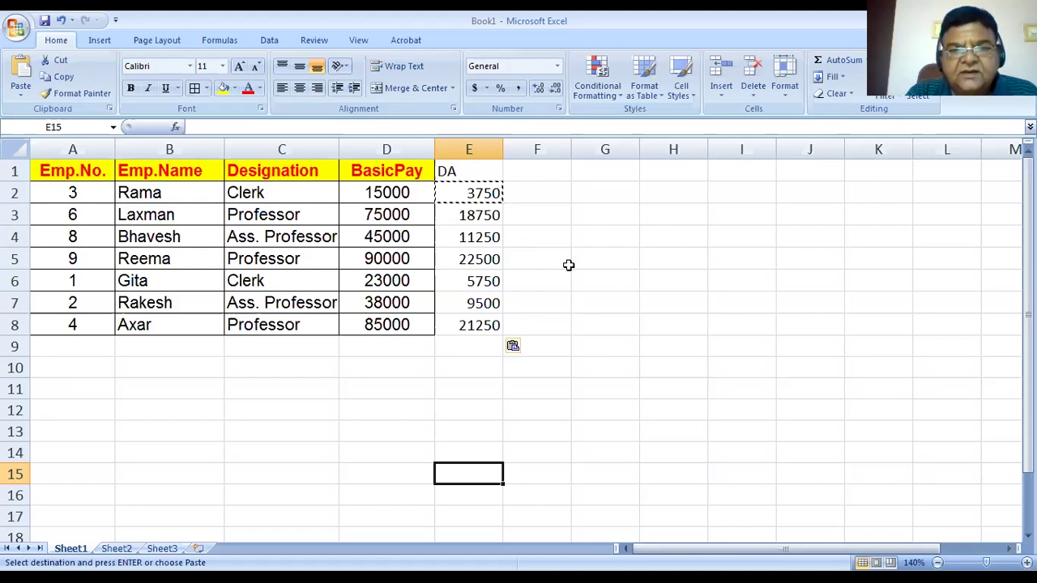
{"action": "key", "text": "Escape"}
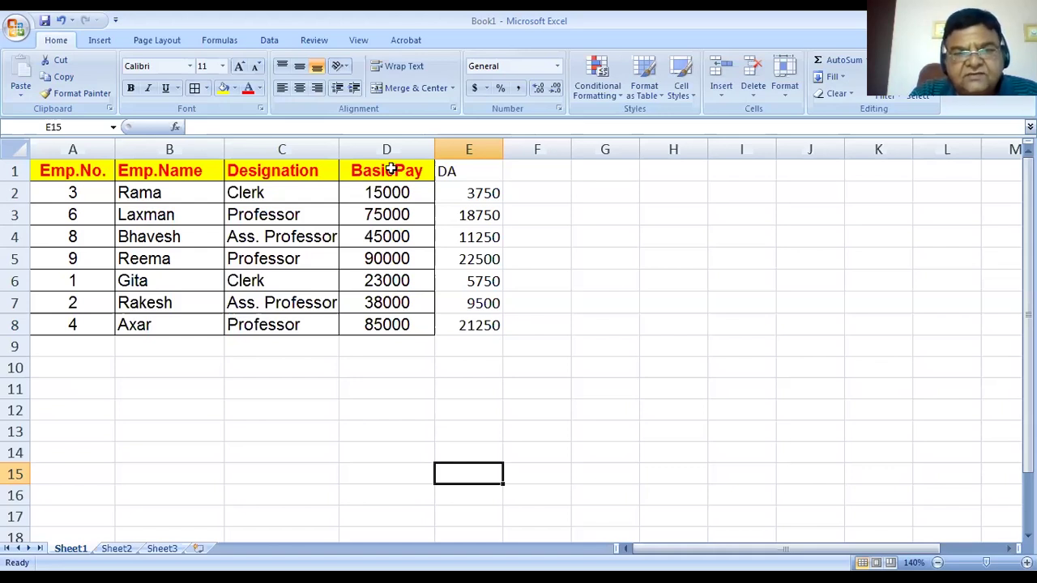
Copy BasicPay's bold yellow header, centring and borders from D1:D8 onto E1:E8, and widen column E.
{"action": "left_click_drag", "start_coordinate": [390, 171], "coordinate": [397, 324]}
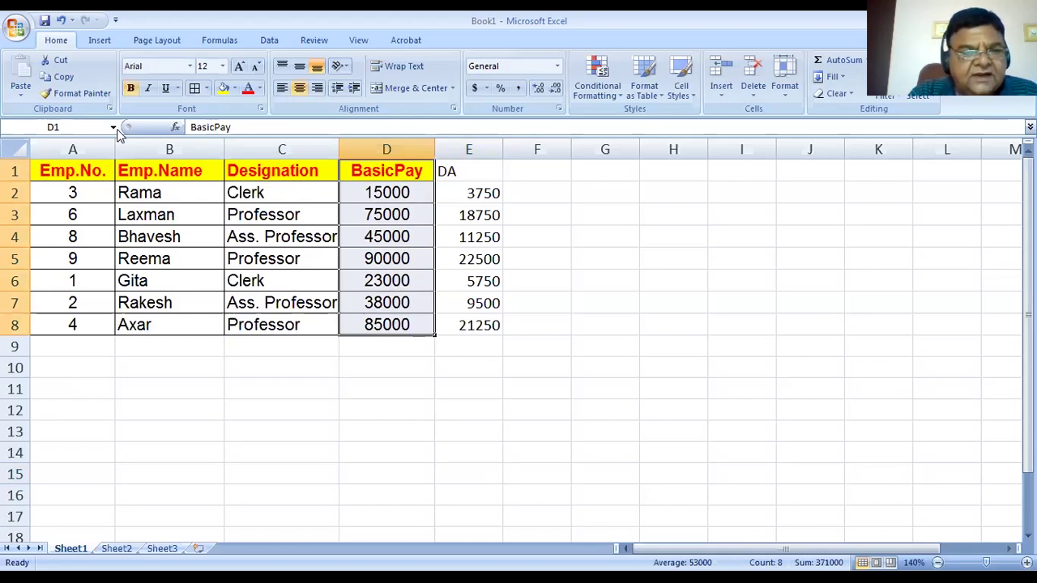
{"action": "left_click", "coordinate": [71, 96]}
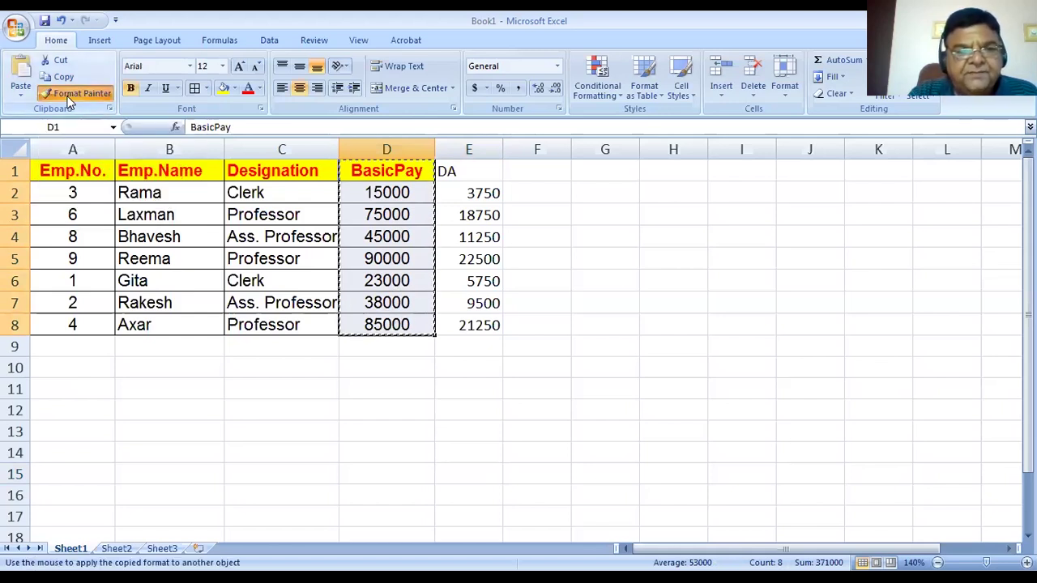
{"action": "left_click_drag", "start_coordinate": [470, 170], "coordinate": [474, 320]}
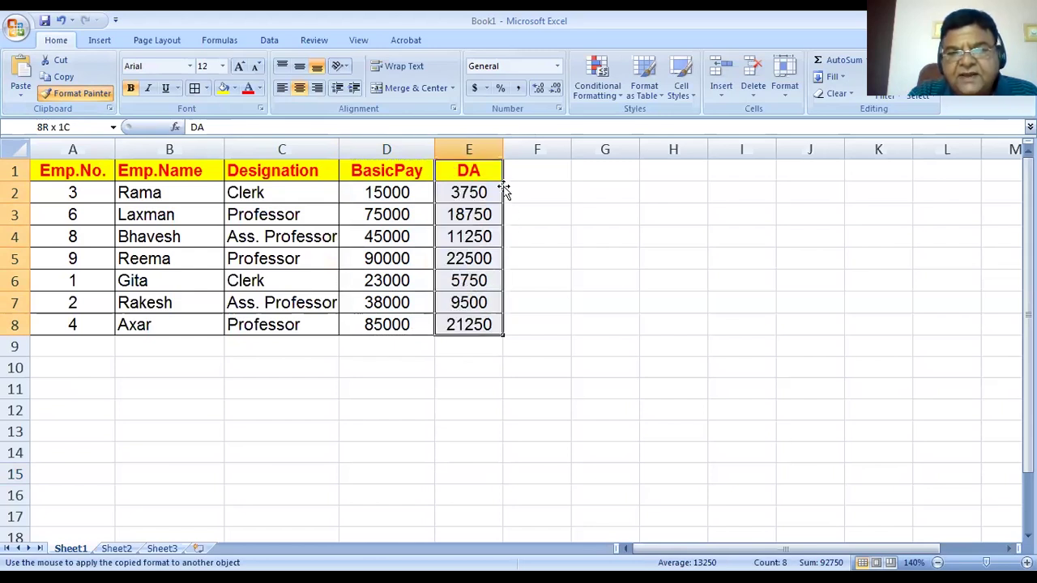
{"action": "left_click_drag", "start_coordinate": [501, 153], "coordinate": [514, 152]}
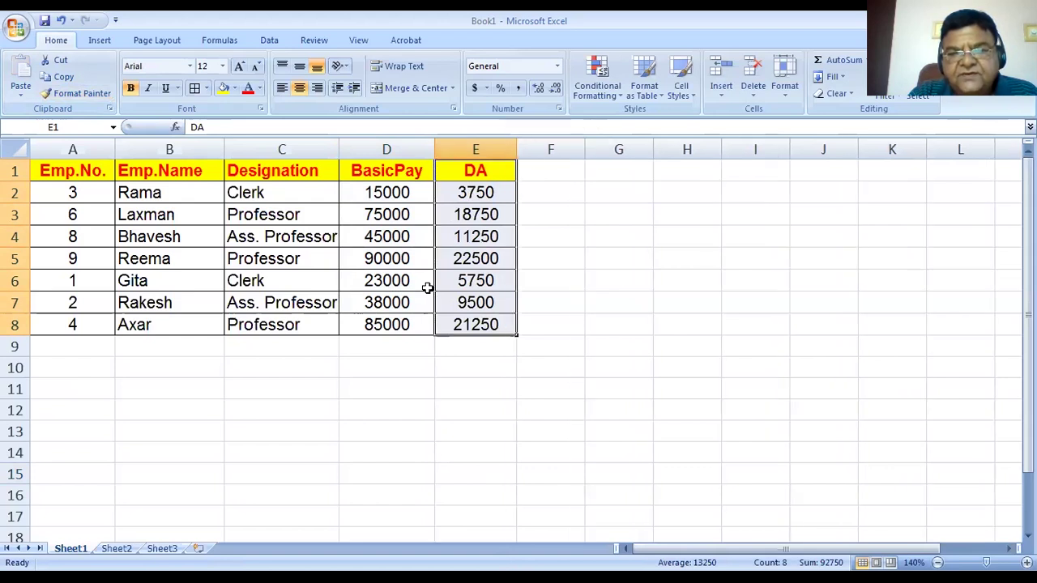
{"action": "left_click", "coordinate": [381, 423]}
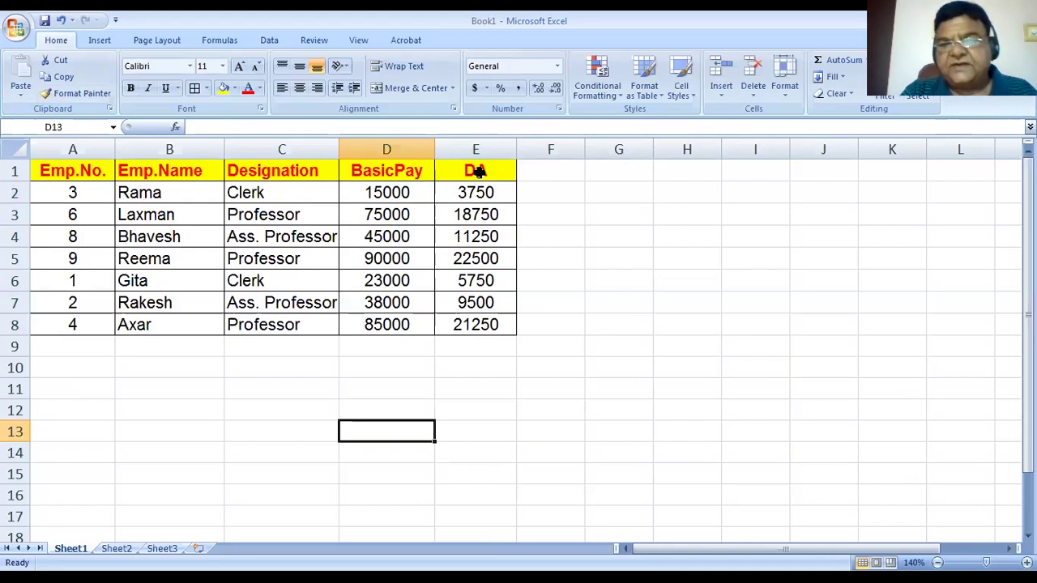
Enter the PF heading in F1 and the formula =D2*10% in F2, giving 1500.
{"action": "left_click", "coordinate": [546, 178]}
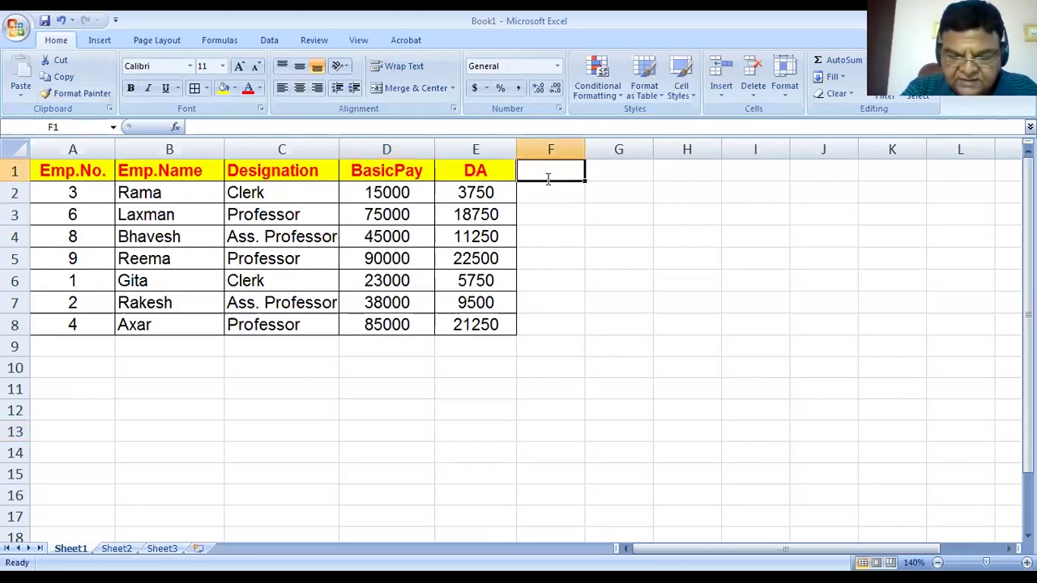
{"action": "type", "text": "PF"}
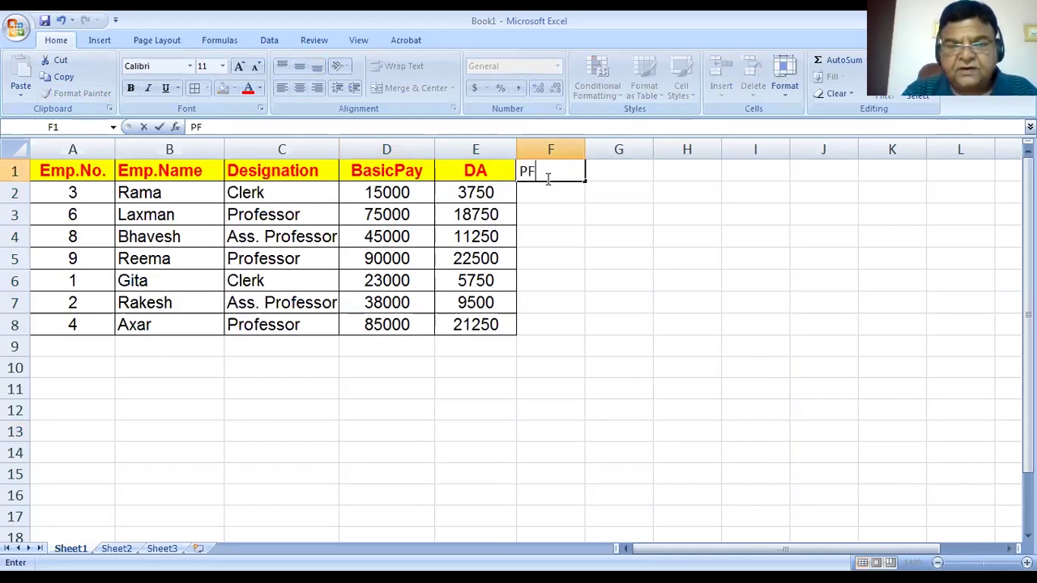
{"action": "key", "text": "Return"}
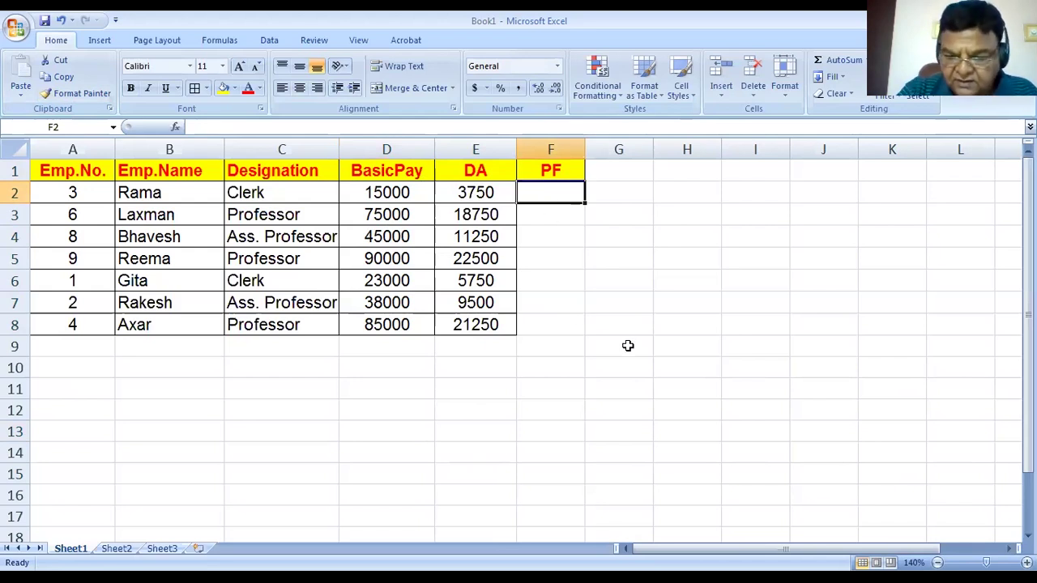
{"action": "type", "text": "="}
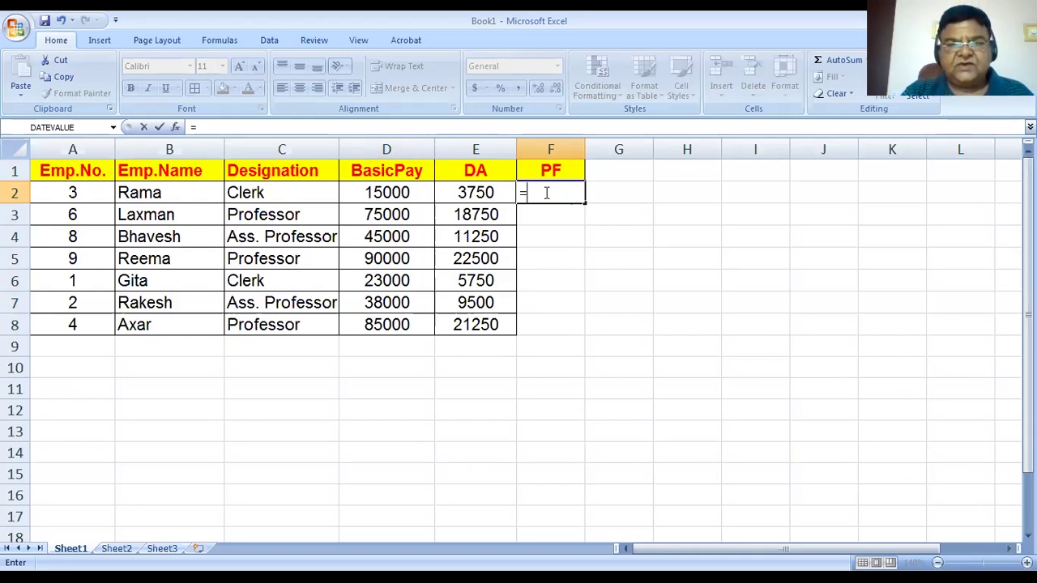
{"action": "left_click", "coordinate": [397, 193]}
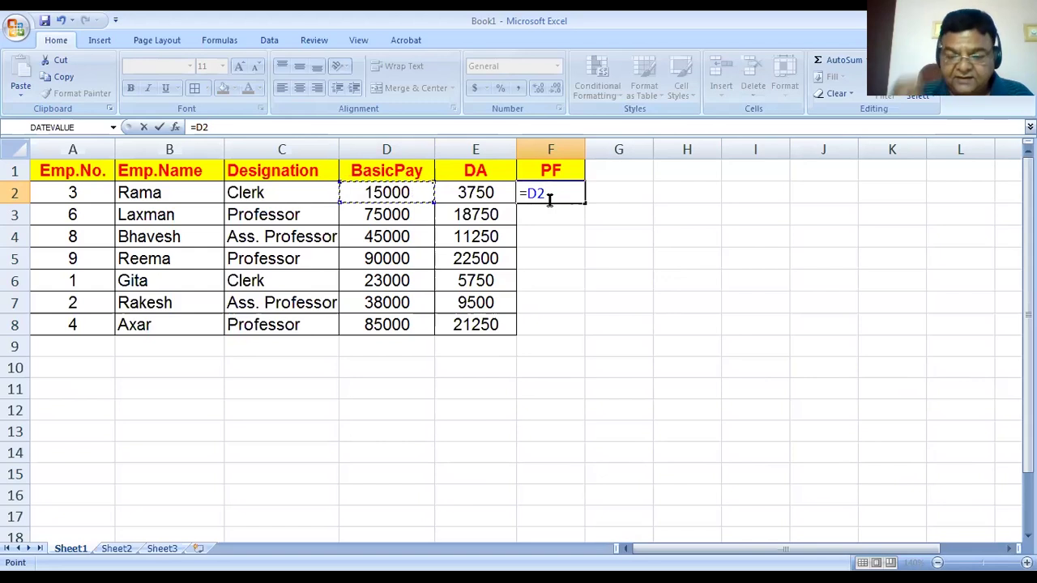
{"action": "type", "text": "*"}
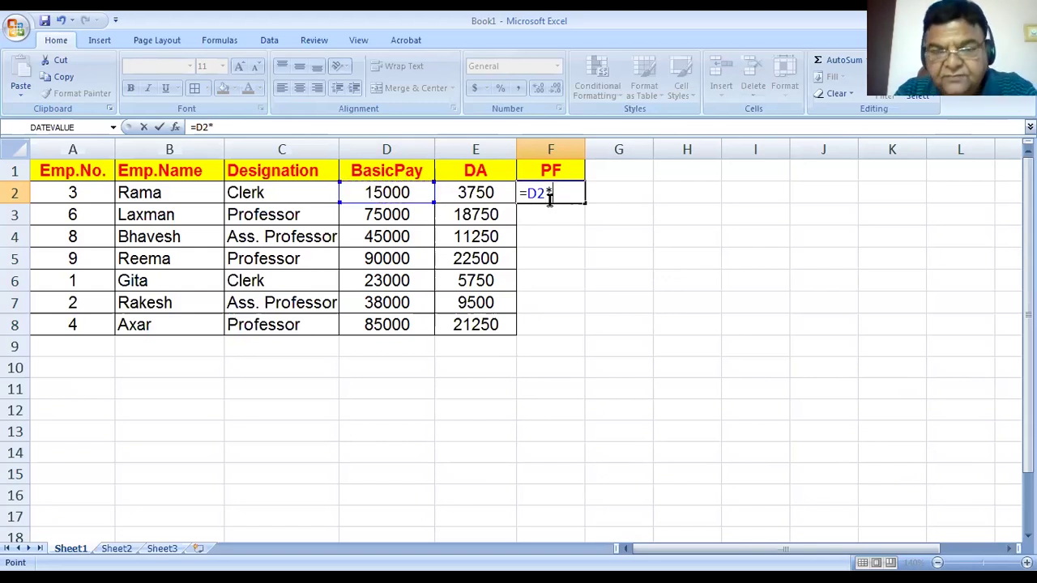
{"action": "type", "text": "10"}
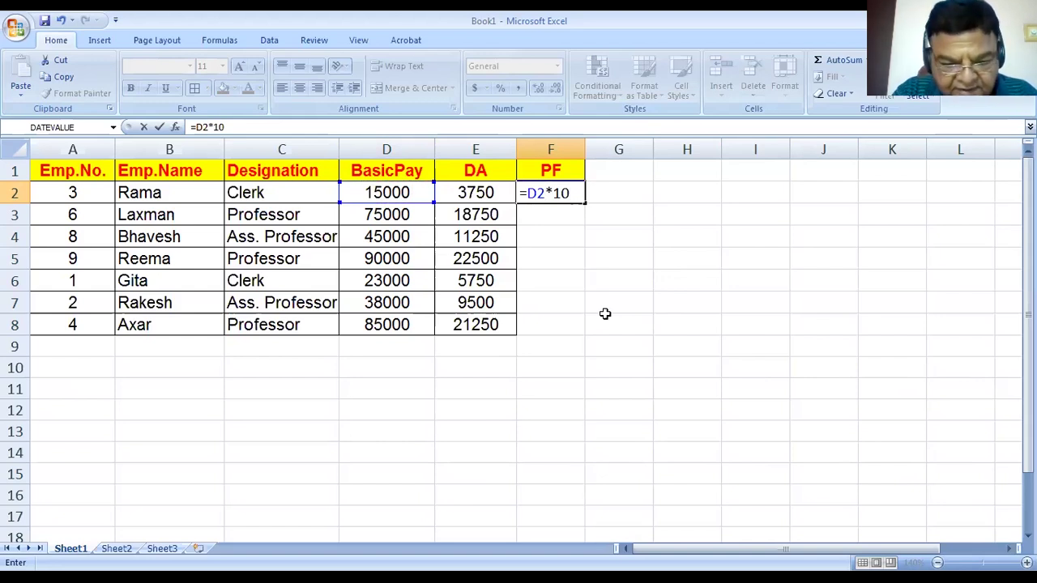
{"action": "type", "text": "%"}
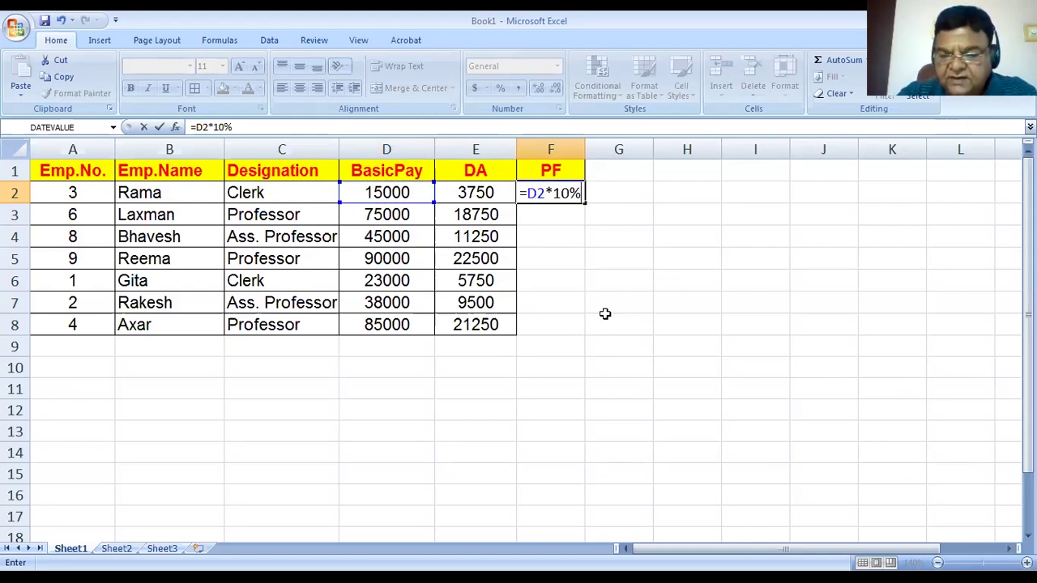
{"action": "key", "text": "Return"}
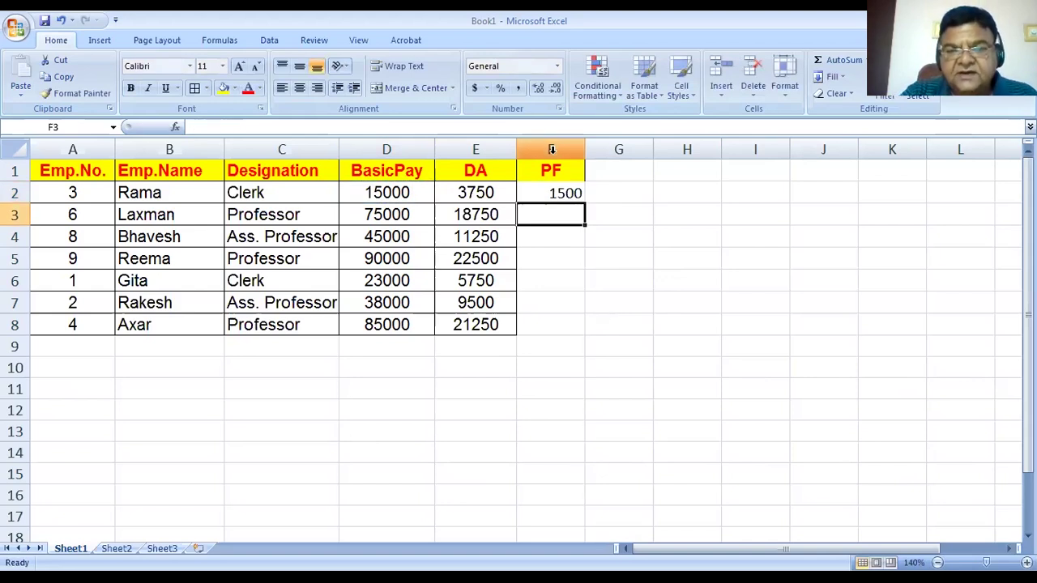
{"action": "left_click", "coordinate": [563, 193]}
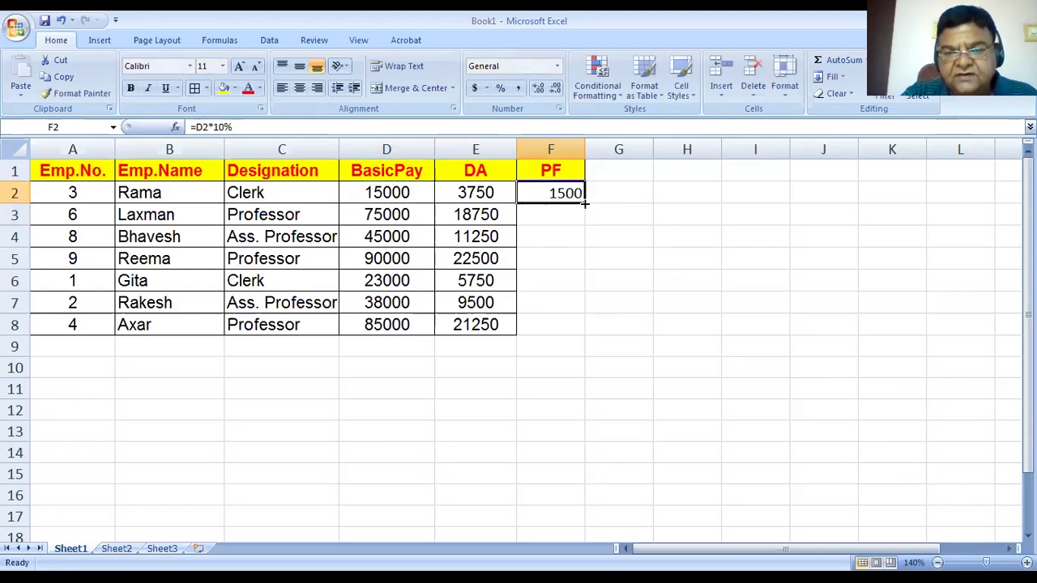
Fill the PF formula down to F8 and give F2:F8 E2's bordered, centred format.
{"action": "double_click", "coordinate": [584, 204]}
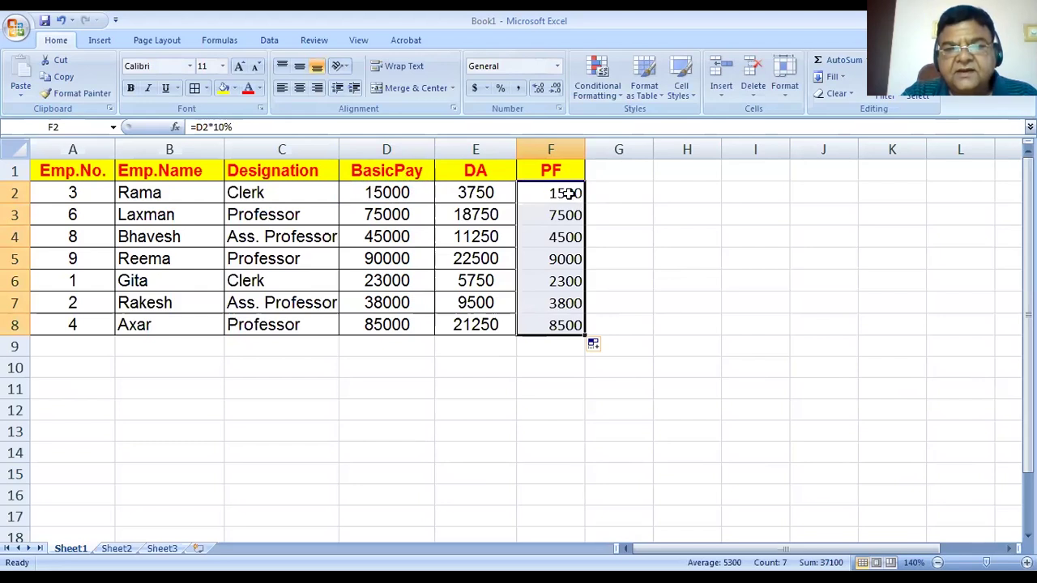
{"action": "left_click", "coordinate": [491, 194]}
{"action": "left_click", "coordinate": [89, 93]}
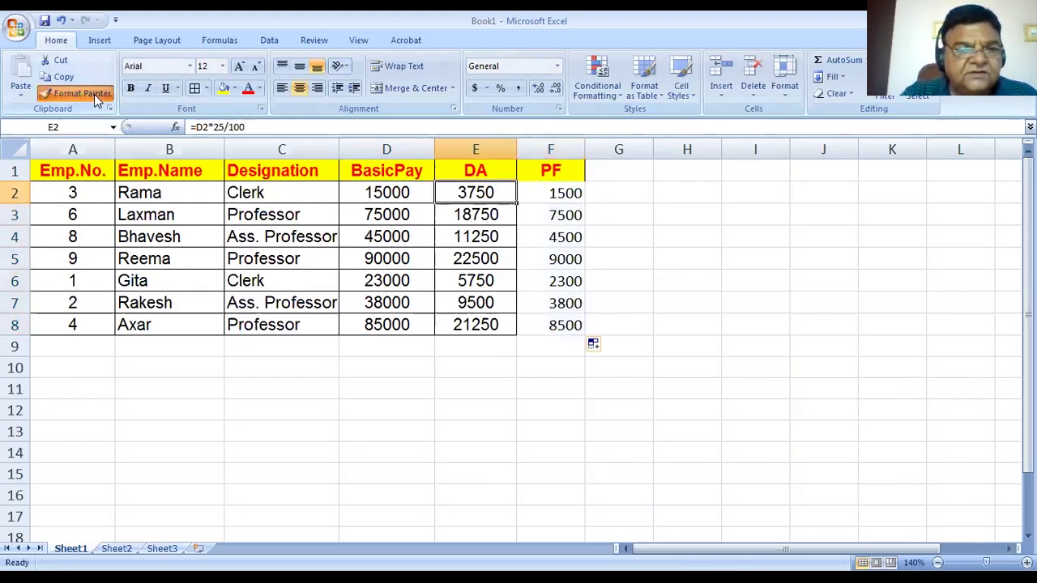
{"action": "left_click_drag", "start_coordinate": [542, 194], "coordinate": [550, 327]}
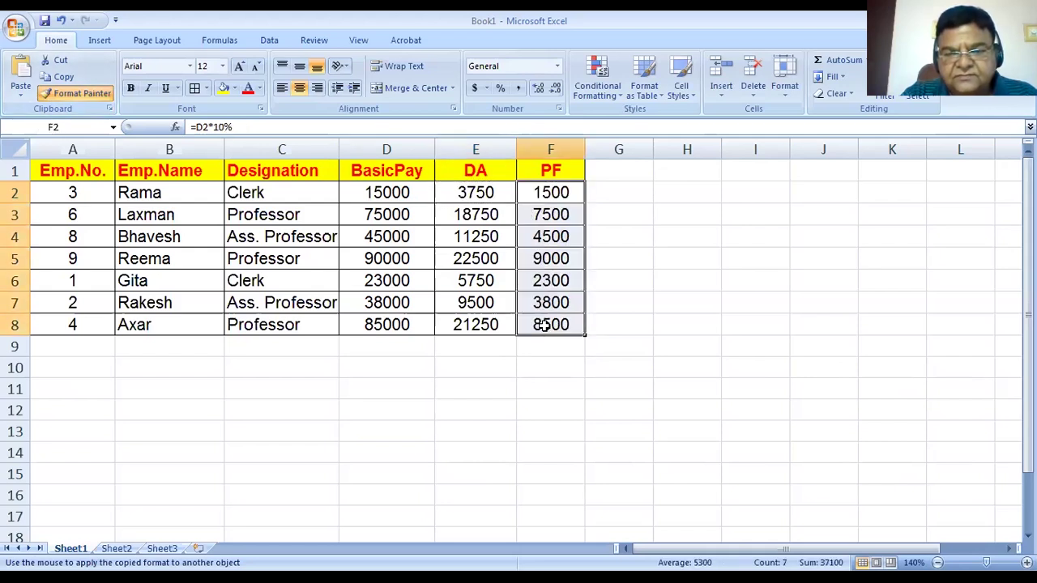
{"action": "left_click", "coordinate": [625, 170]}
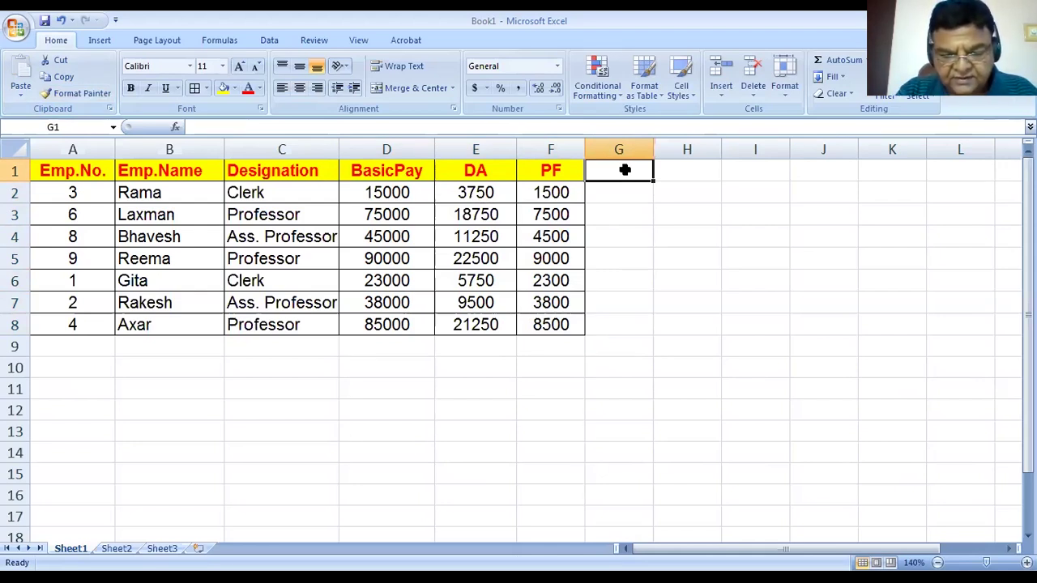
Type the headings Gross Pay, Deduc. and Net Pay across G1, H1 and I1.
{"action": "type", "text": "Gr"}
{"action": "type", "text": "o"}
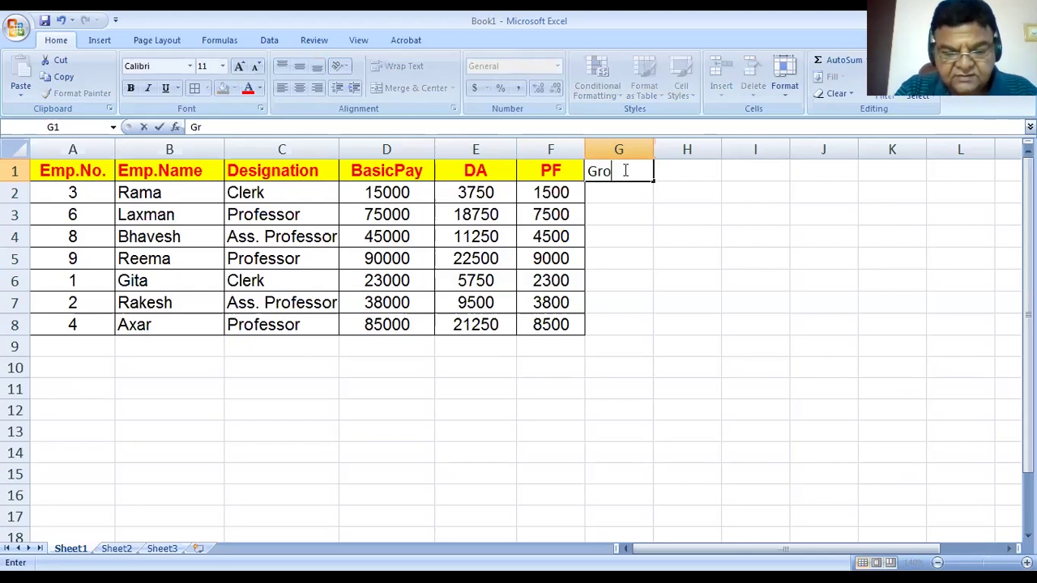
{"action": "type", "text": "ss Pay"}
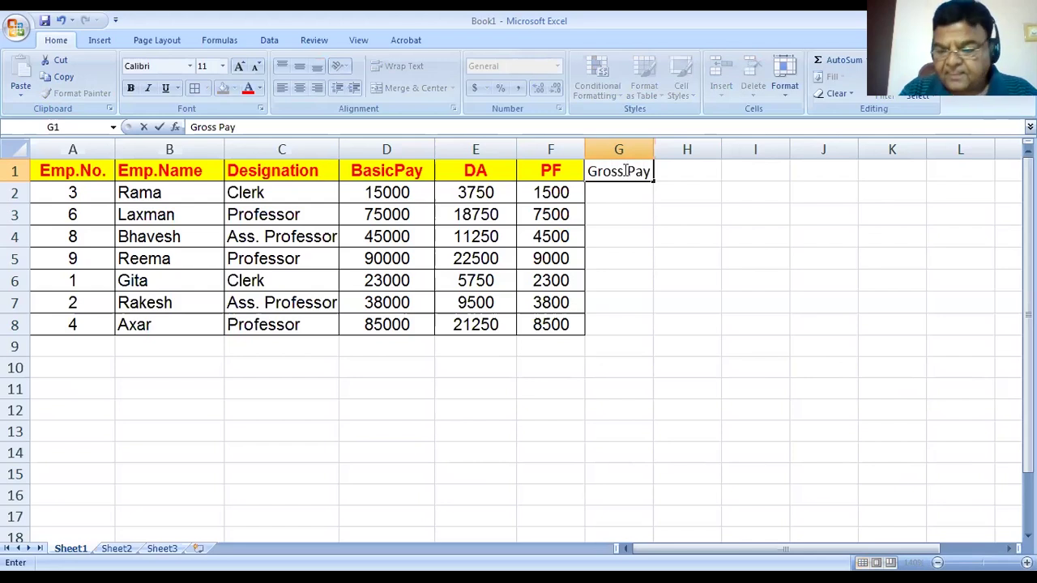
{"action": "key", "text": "Tab"}
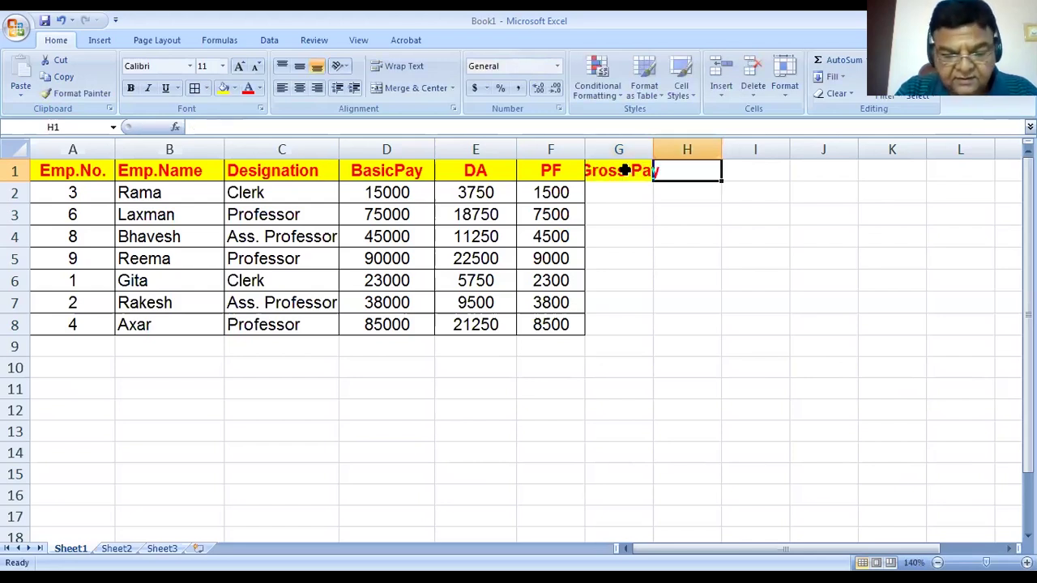
{"action": "type", "text": "Deduc."}
{"action": "key", "text": "Tab"}
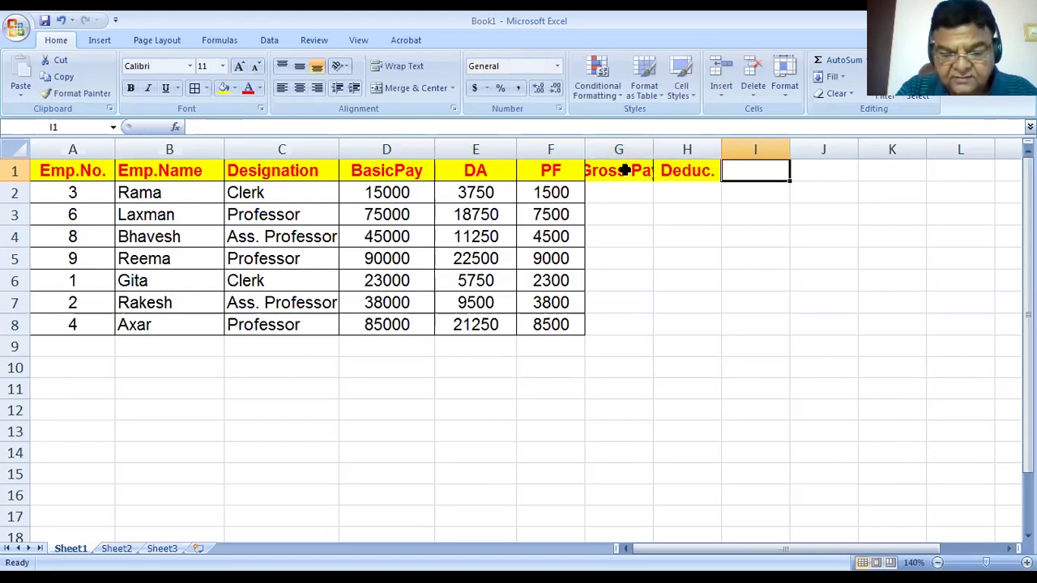
{"action": "type", "text": "Net Pay"}
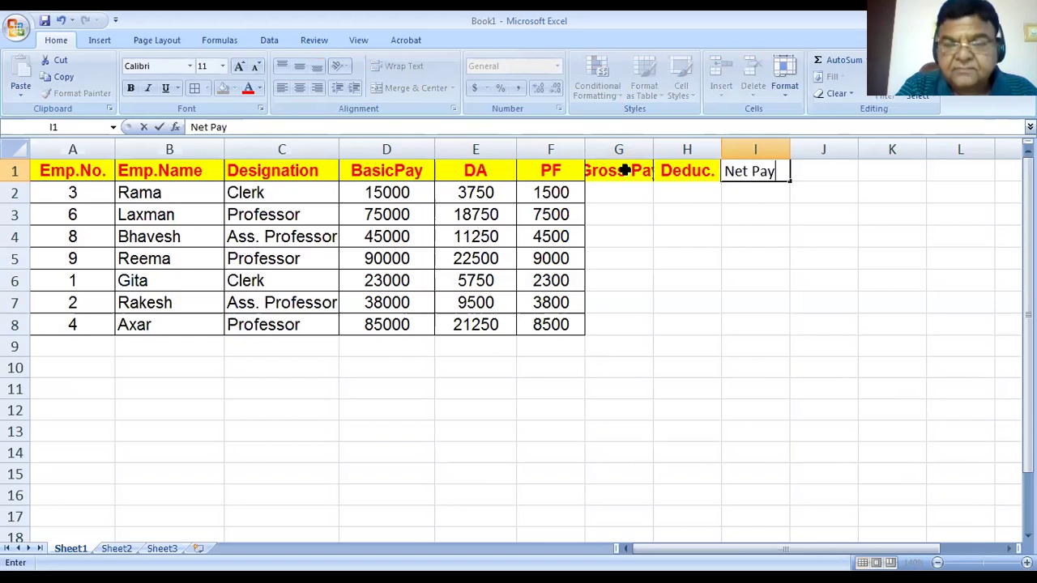
Commit the Net Pay heading and AutoFit column G so 'Gross Pay' fits fully.
{"action": "key", "text": "Return"}
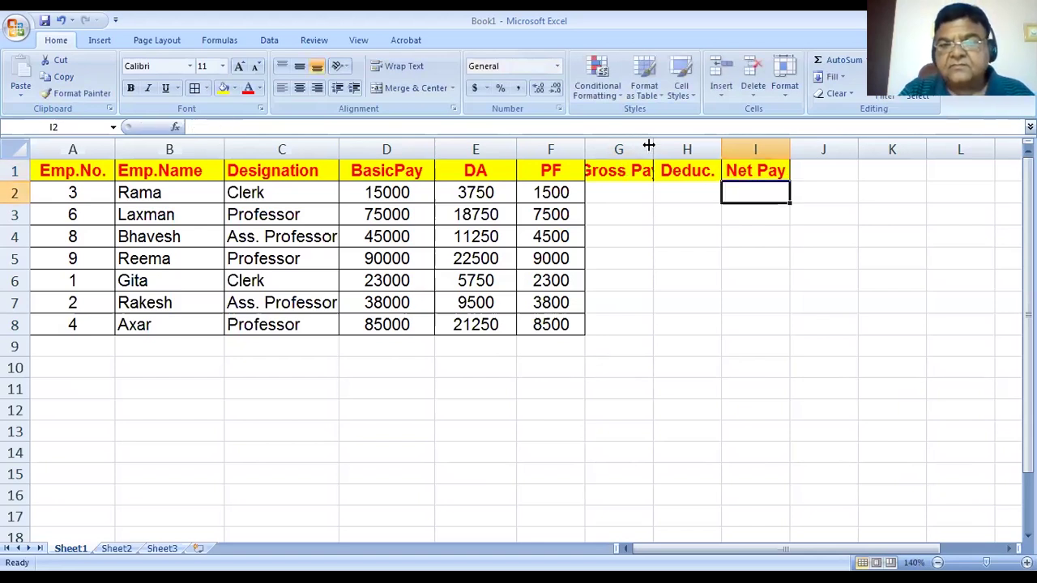
{"action": "double_click", "coordinate": [653, 146]}
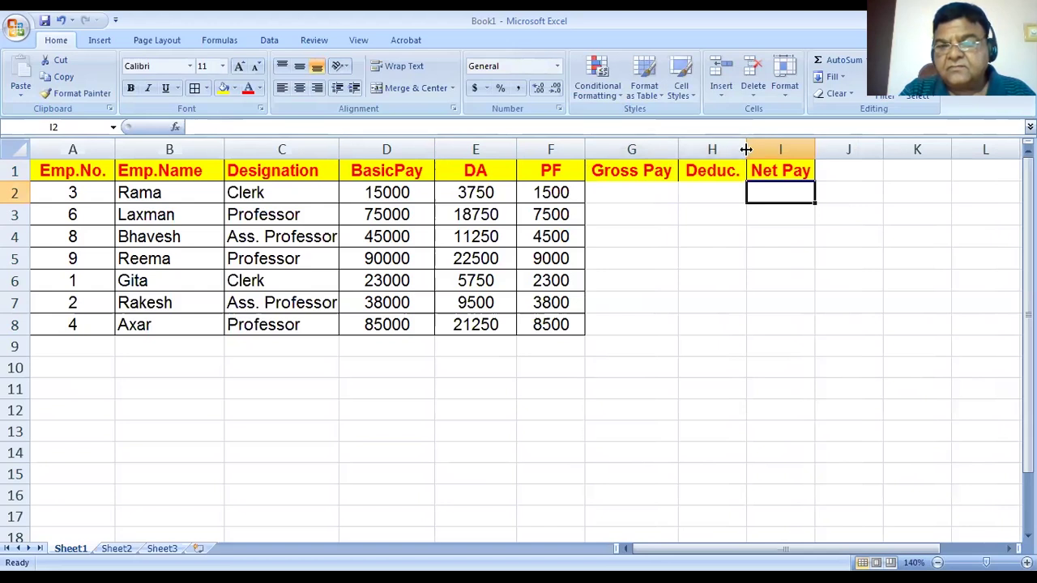
{"action": "left_click", "coordinate": [642, 198]}
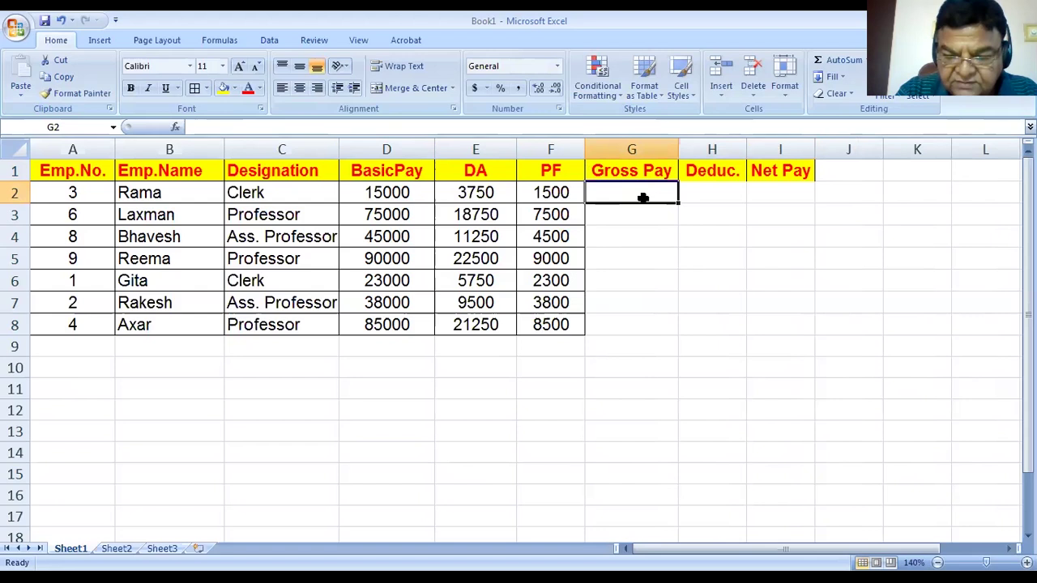
{"action": "type", "text": "="}
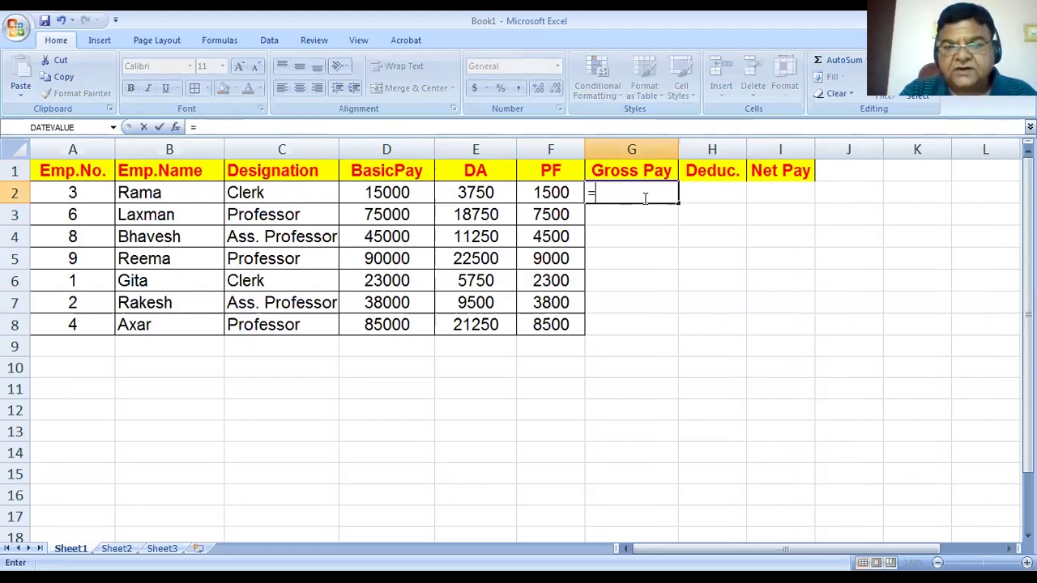
Enter =D2+E2 in G2 and fill it down to G8, giving 18750 through 106250.
{"action": "left_click", "coordinate": [404, 192]}
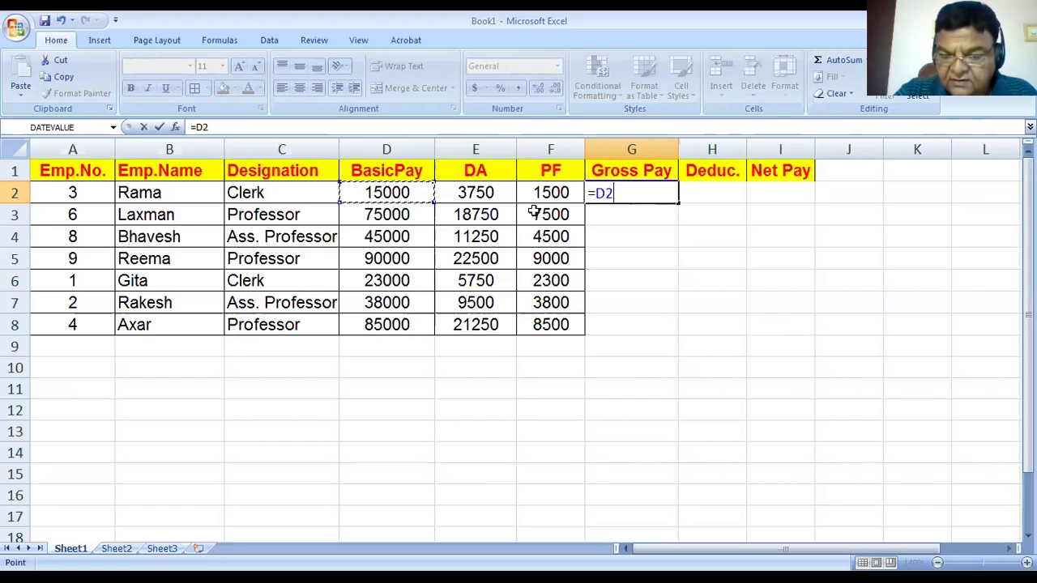
{"action": "type", "text": "+"}
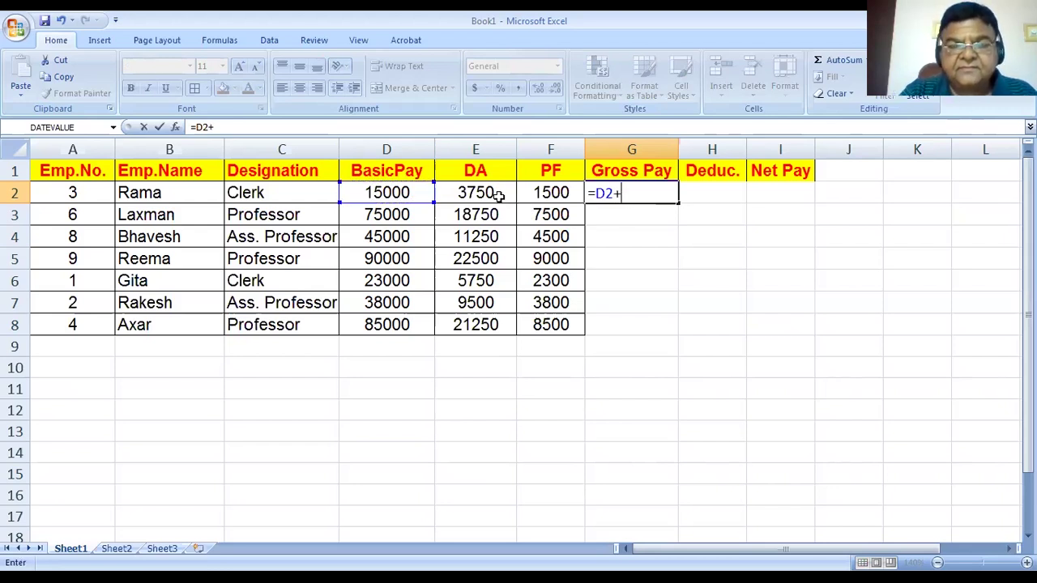
{"action": "left_click", "coordinate": [496, 193]}
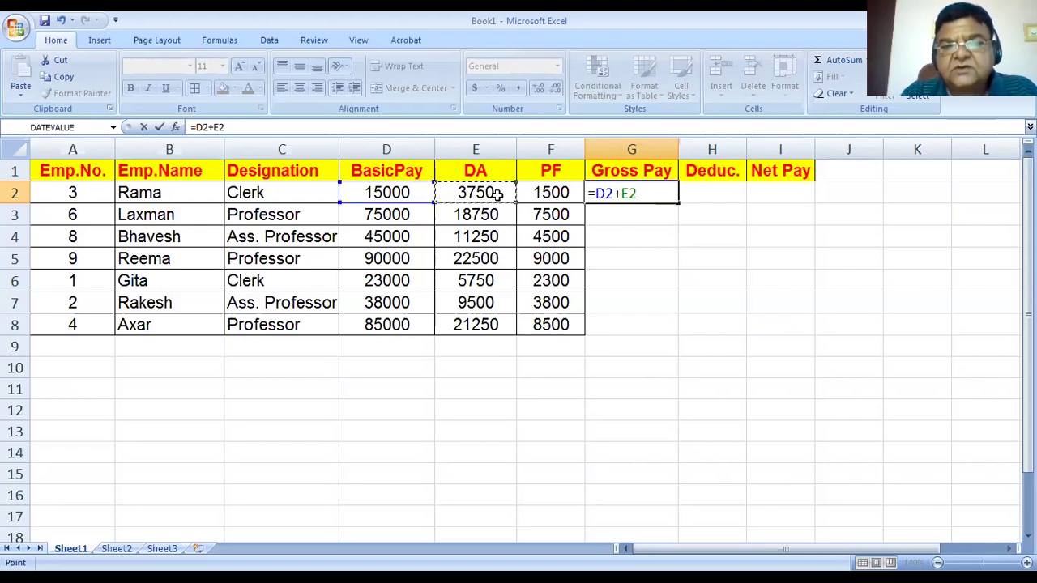
{"action": "key", "text": "Return"}
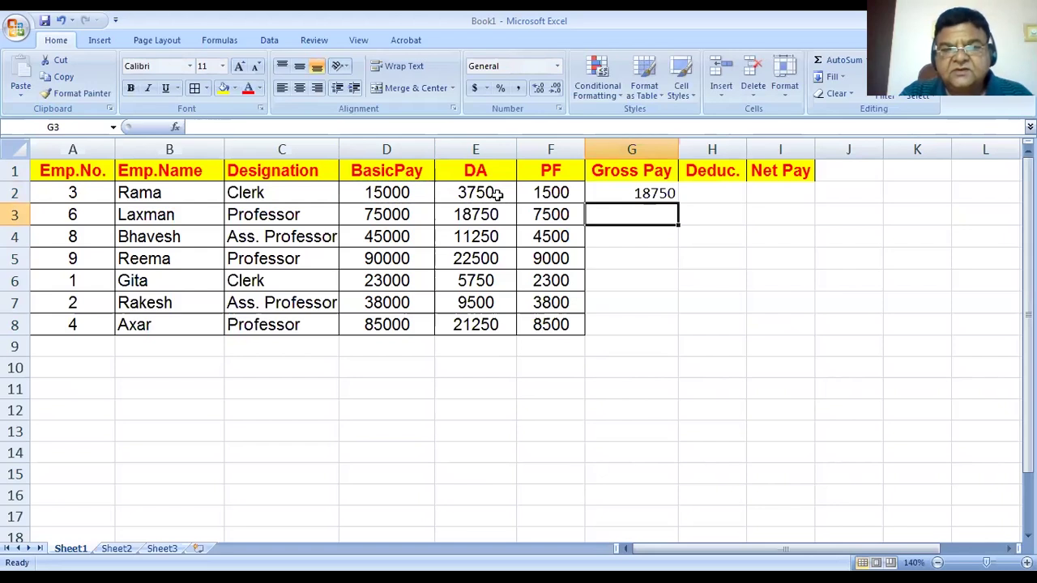
{"action": "left_click", "coordinate": [637, 194]}
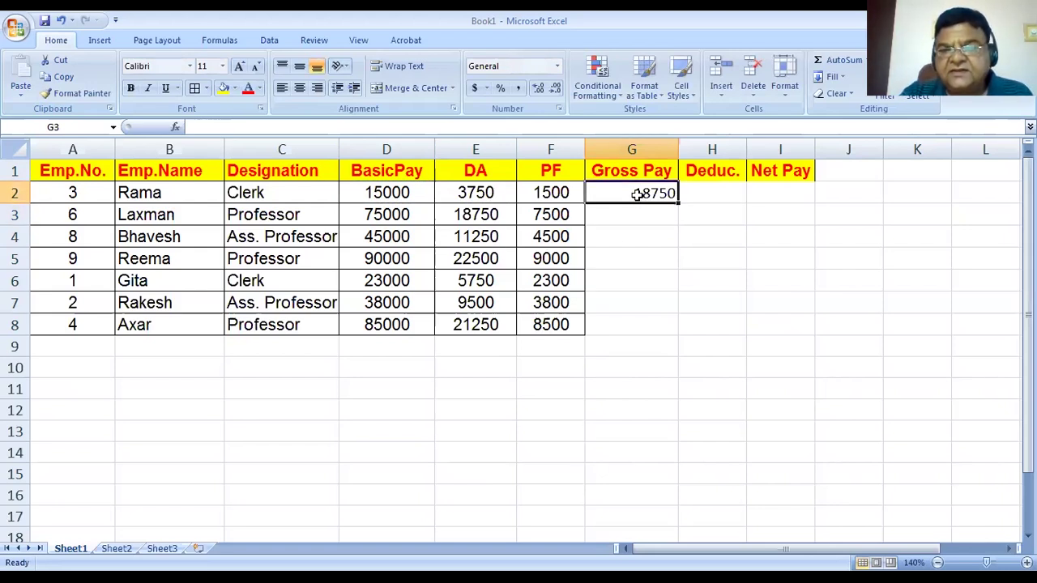
{"action": "double_click", "coordinate": [677, 204]}
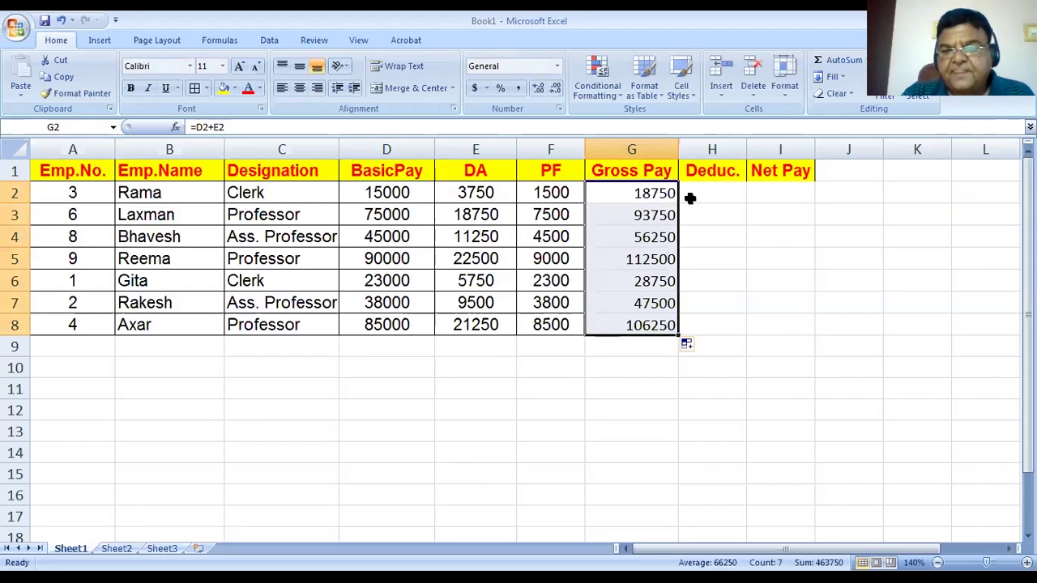
{"action": "left_click", "coordinate": [705, 196]}
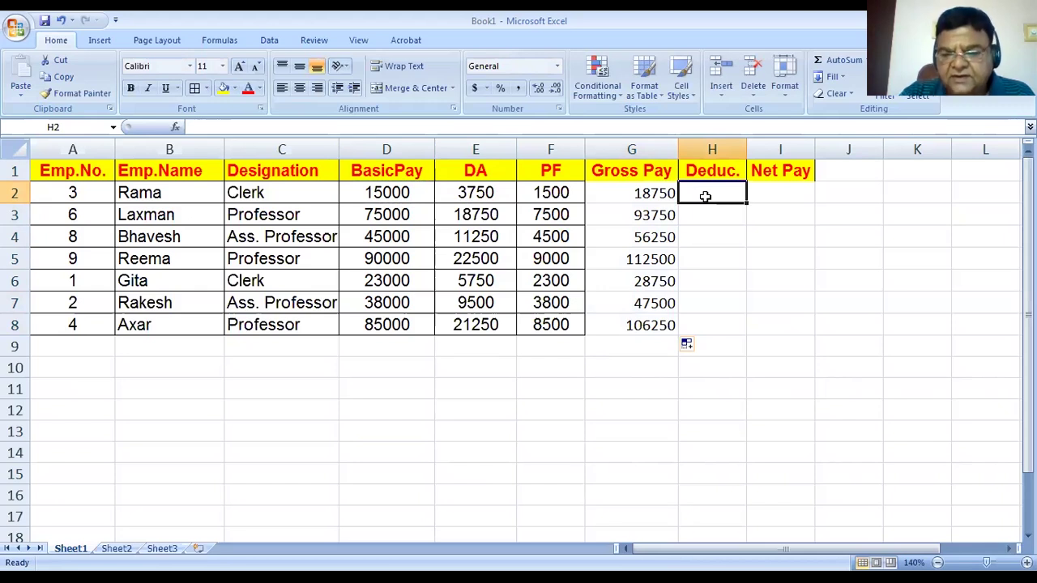
Set H2 to =F2 and fill it down to H8, showing 1500 through 8500.
{"action": "type", "text": "="}
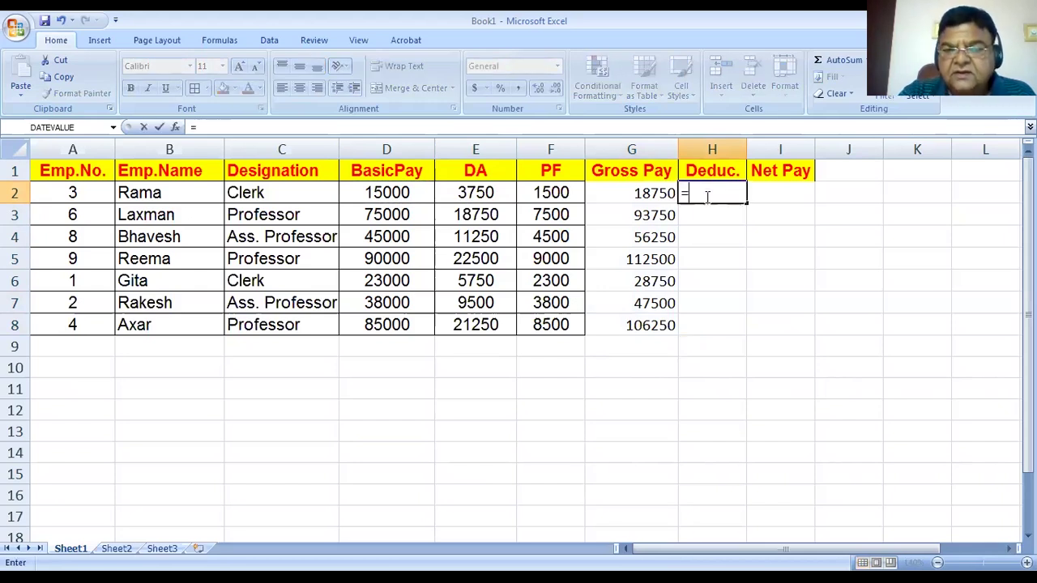
{"action": "left_click", "coordinate": [556, 192]}
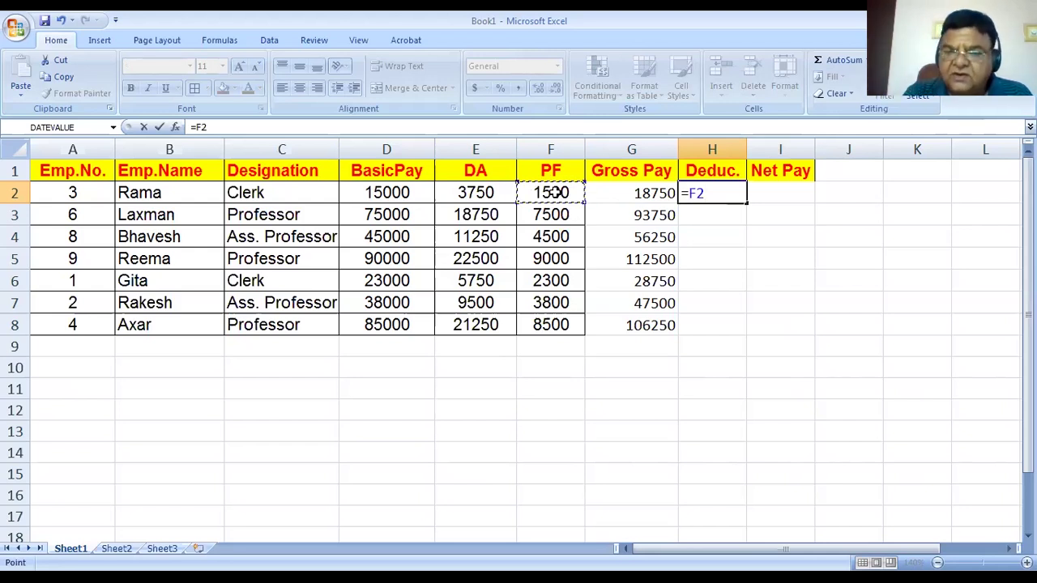
{"action": "key", "text": "Return"}
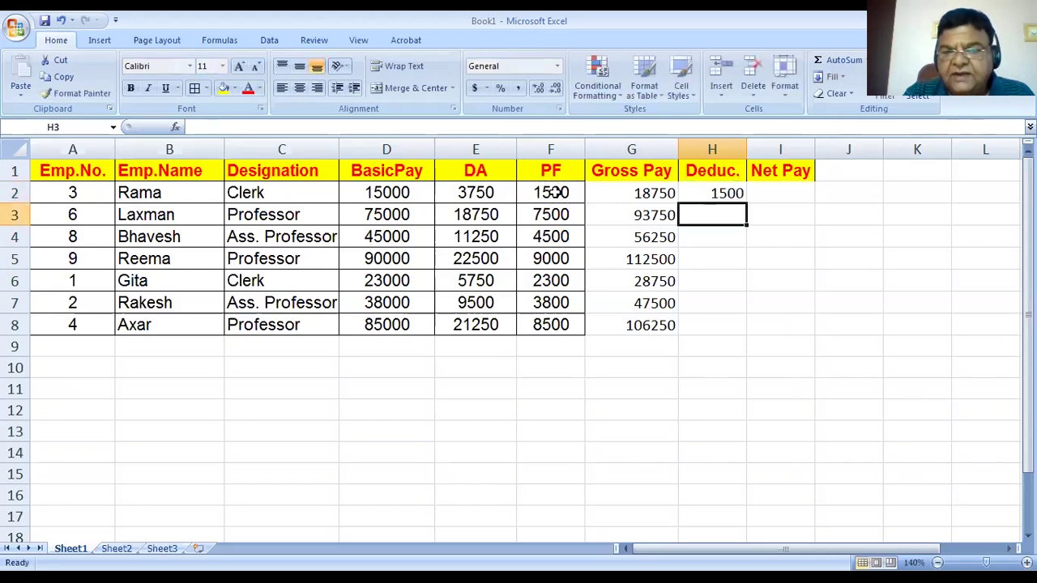
{"action": "left_click", "coordinate": [711, 196]}
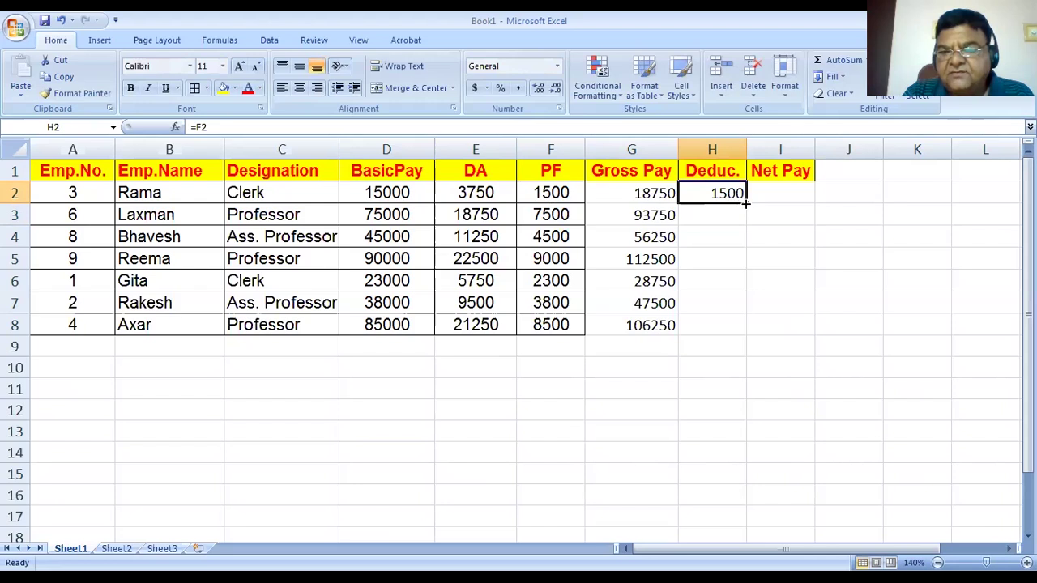
{"action": "double_click", "coordinate": [745, 203]}
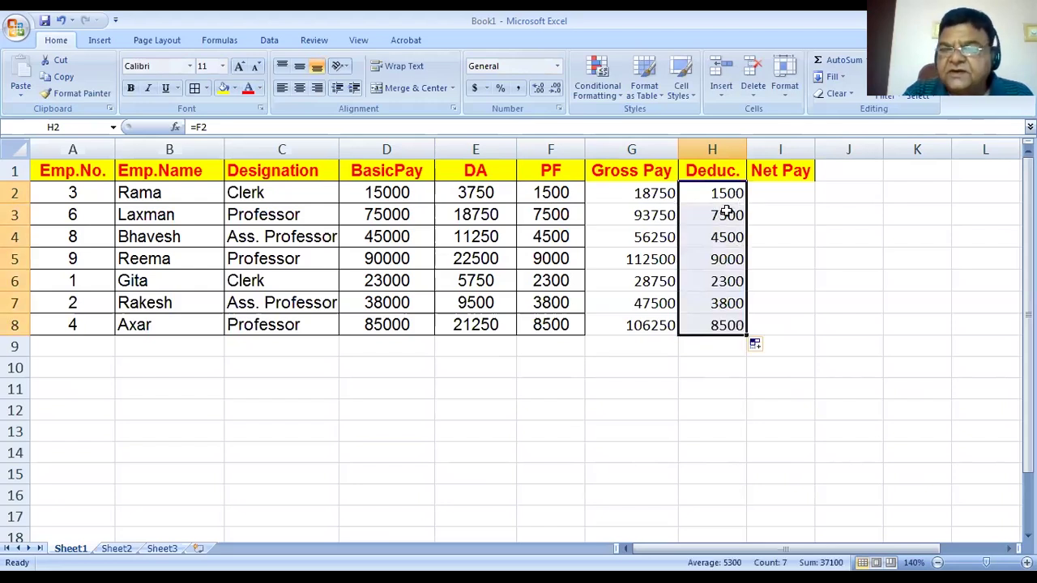
{"action": "left_click", "coordinate": [768, 193]}
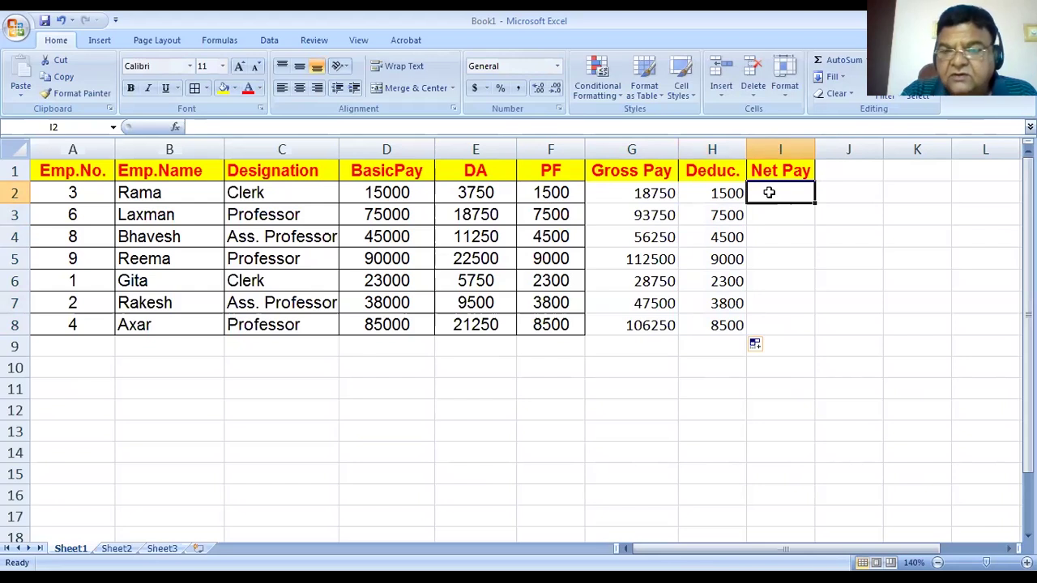
Enter =G2-H2 in I2 and fill it down to I8, giving 17250 through 97750.
{"action": "type", "text": "="}
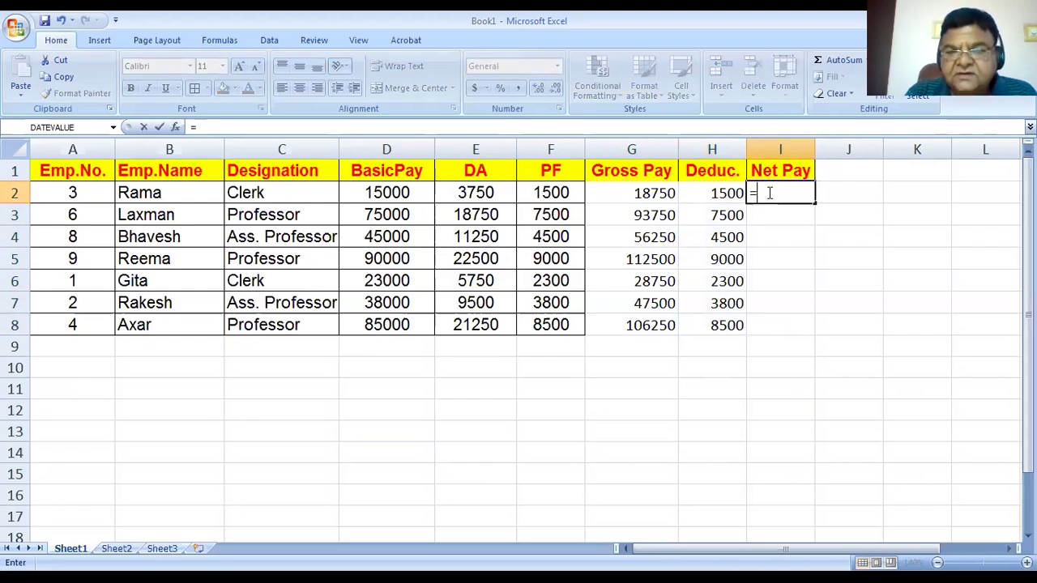
{"action": "left_click", "coordinate": [642, 193]}
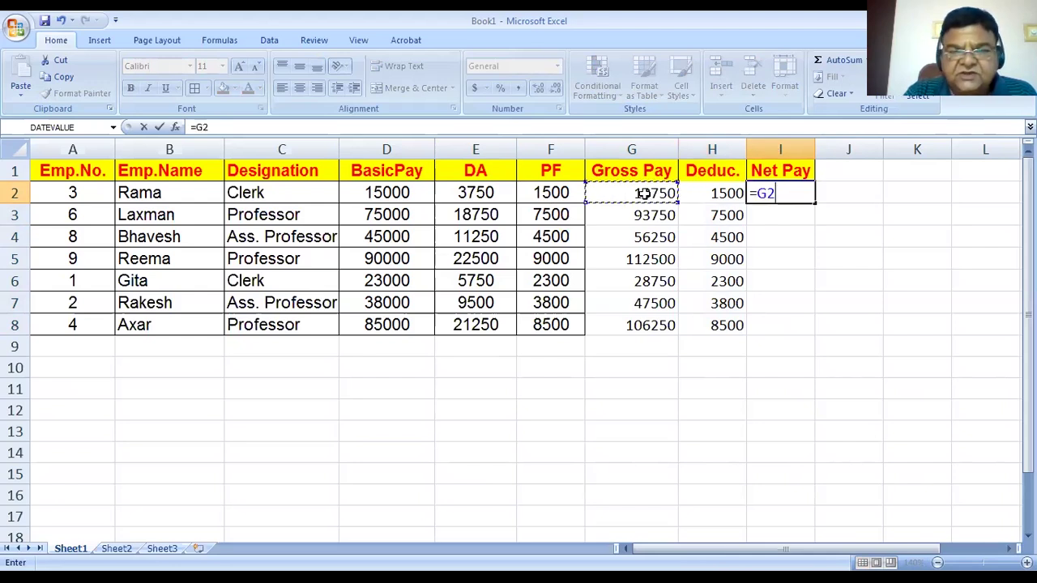
{"action": "type", "text": "-"}
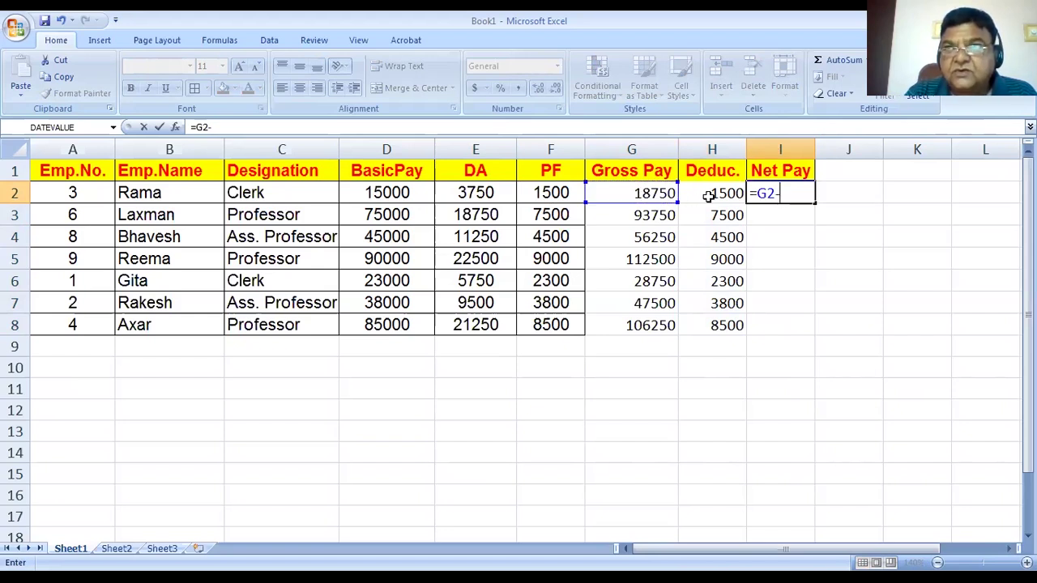
{"action": "left_click", "coordinate": [709, 195]}
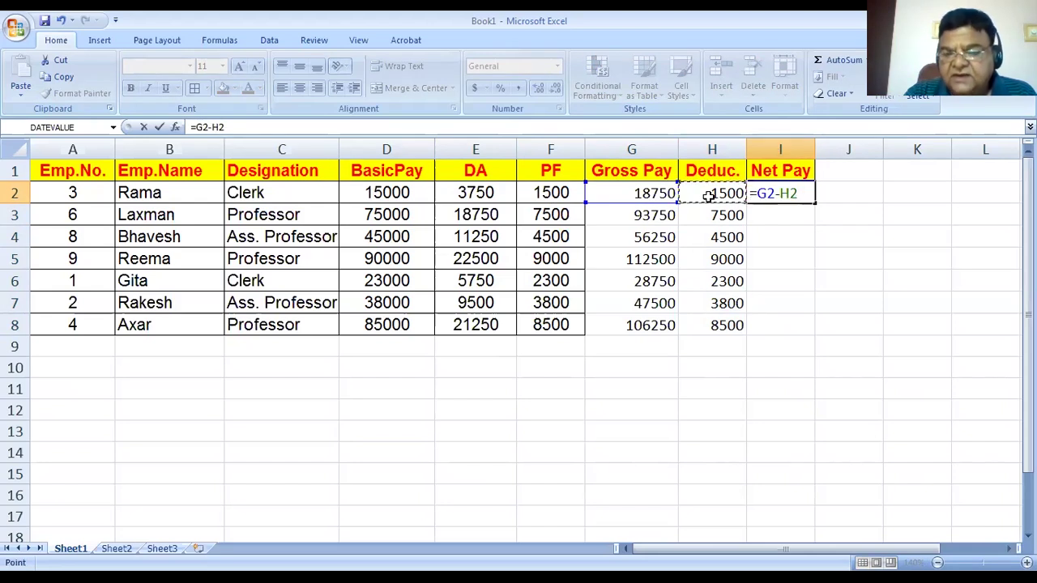
{"action": "key", "text": "Return"}
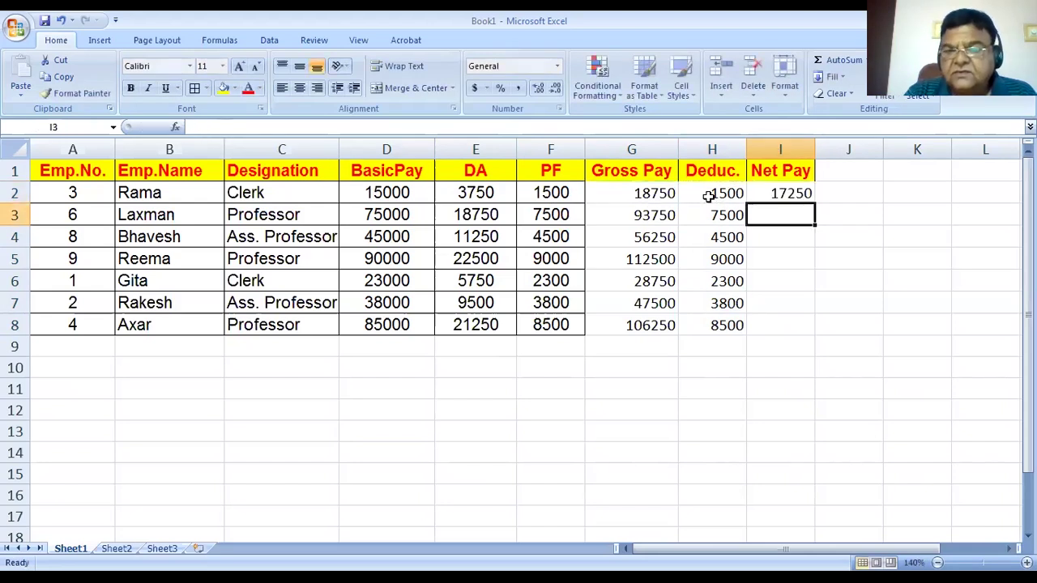
{"action": "left_click", "coordinate": [778, 192]}
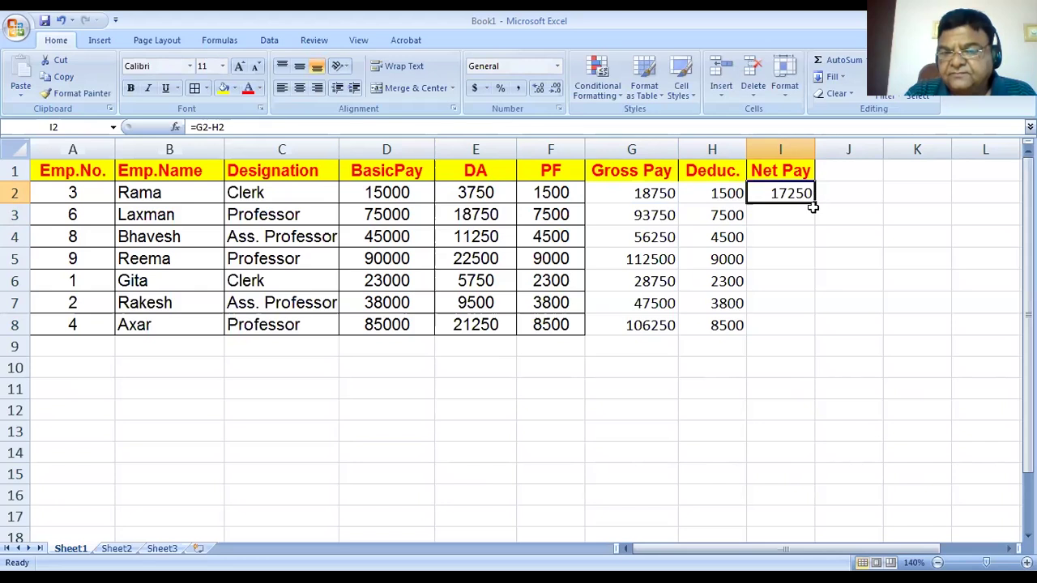
{"action": "double_click", "coordinate": [815, 205]}
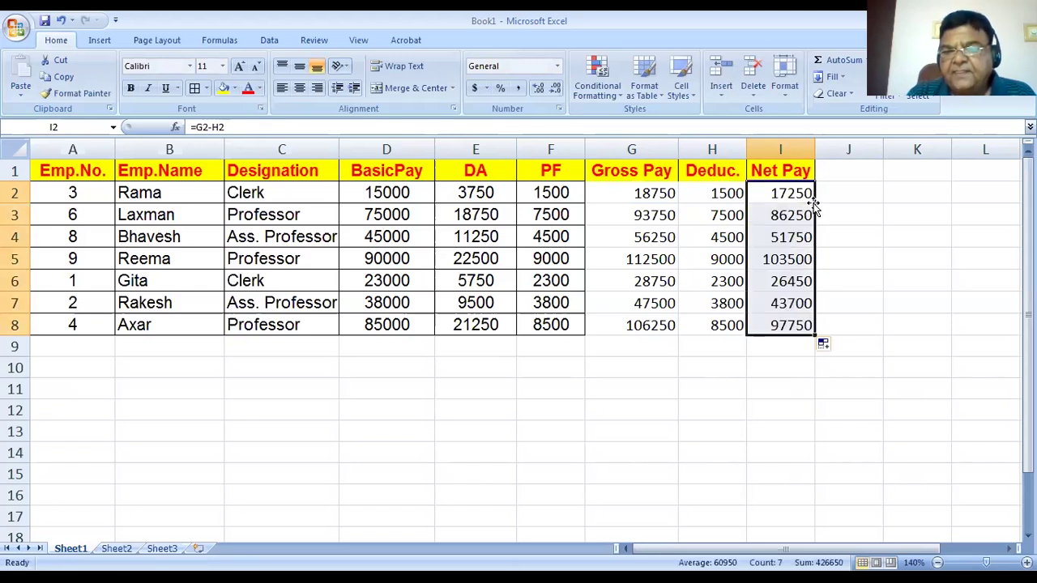
{"action": "left_click", "coordinate": [643, 405]}
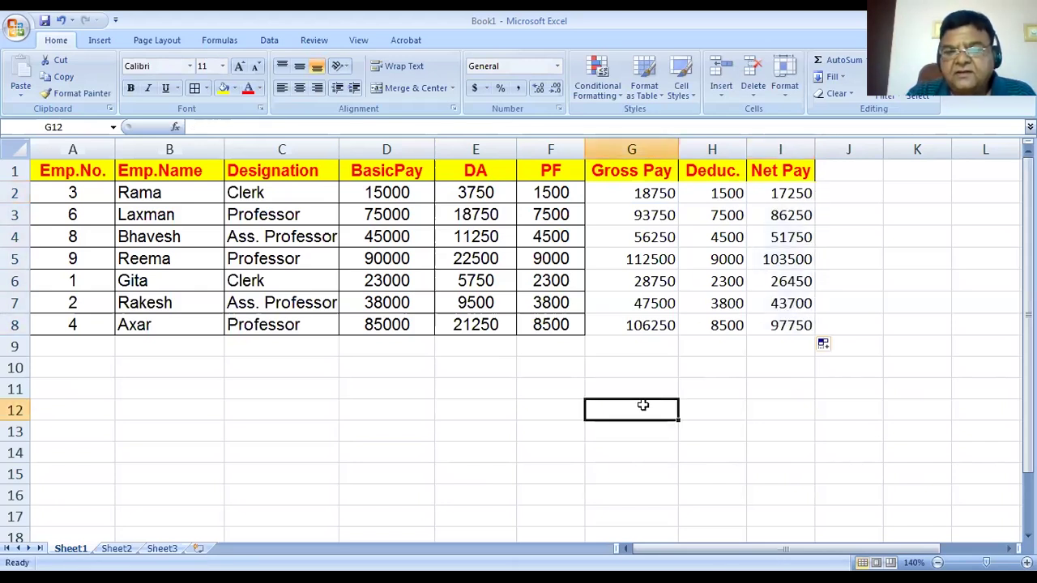
Copy F3's borders and centring onto the Gross Pay and Deduc. values G2:H8.
{"action": "left_click", "coordinate": [551, 219]}
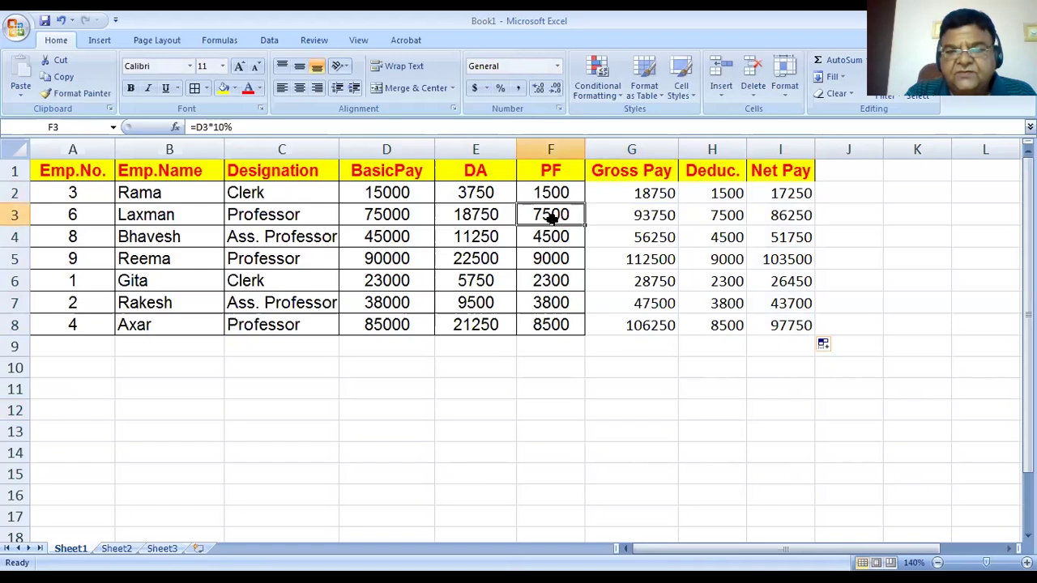
{"action": "left_click", "coordinate": [82, 95]}
{"action": "mouse_move", "coordinate": [617, 189]}
{"action": "left_mouse_down"}
{"action": "mouse_move", "coordinate": [659, 303]}
{"action": "mouse_move", "coordinate": [712, 324]}
{"action": "left_mouse_up"}
Copy H6's bordered, centred format onto the Net Pay column I1:I8.
{"action": "left_click", "coordinate": [789, 317]}
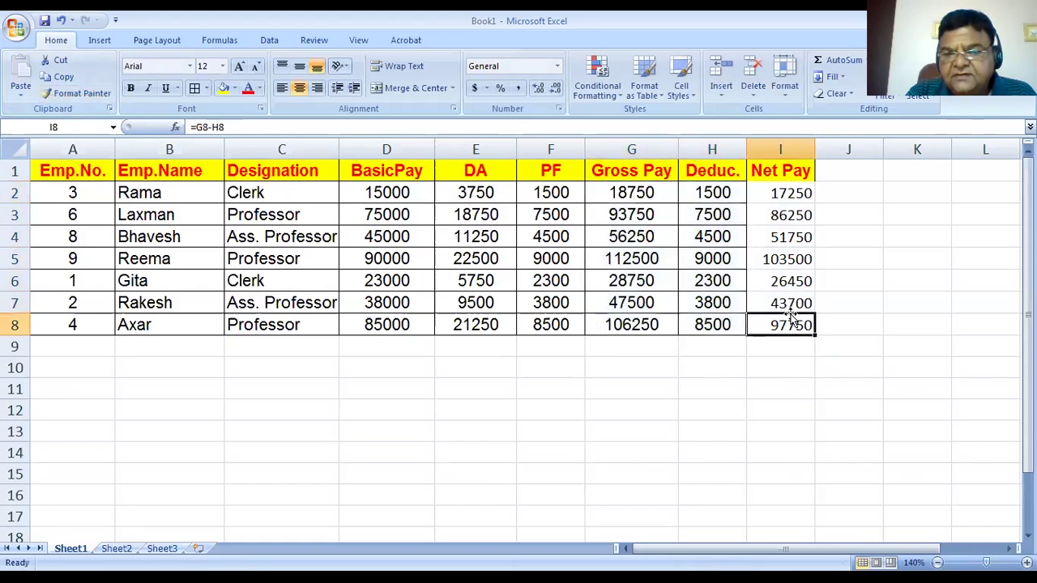
{"action": "left_click", "coordinate": [716, 282]}
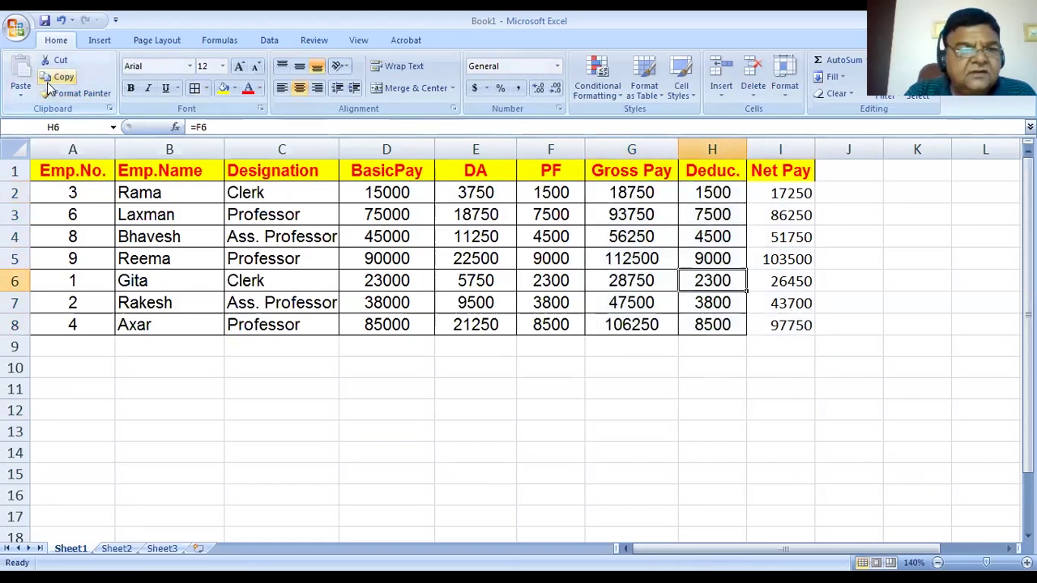
{"action": "left_click", "coordinate": [77, 93]}
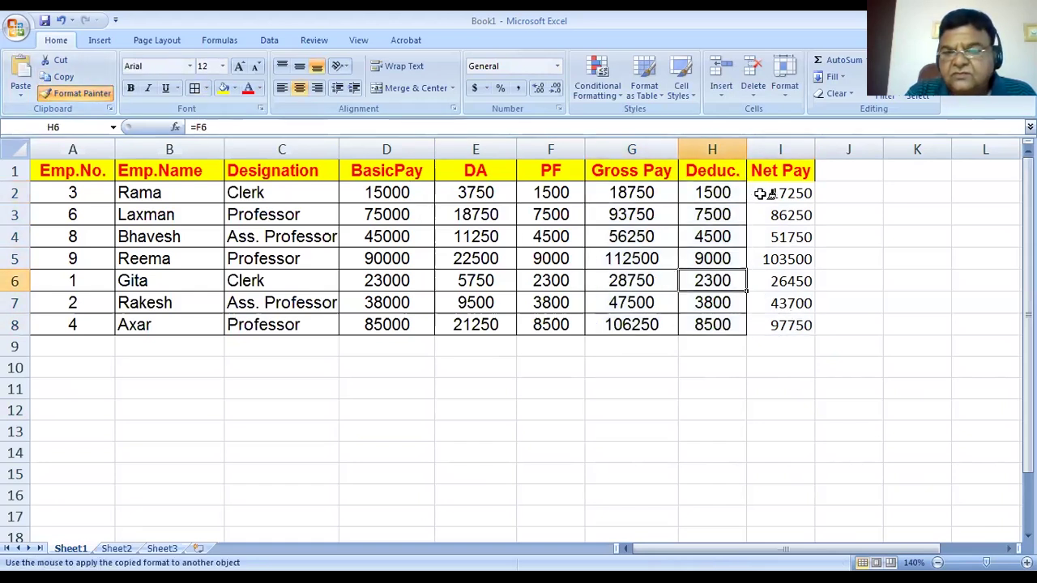
{"action": "mouse_move", "coordinate": [766, 172]}
{"action": "left_mouse_down"}
{"action": "mouse_move", "coordinate": [791, 259]}
{"action": "mouse_move", "coordinate": [794, 331]}
{"action": "left_mouse_up"}
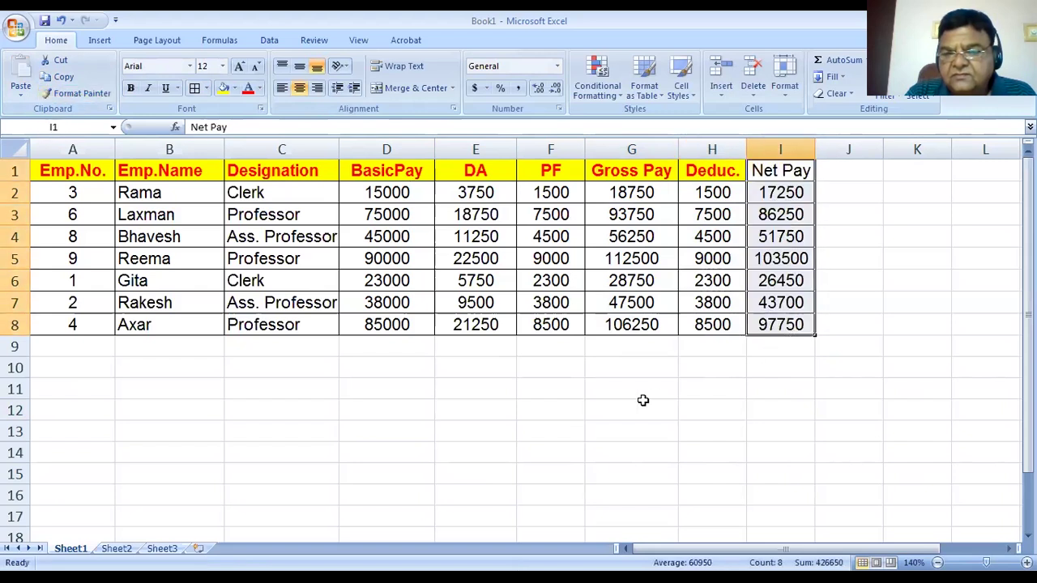
Style the Net Pay header bold red on yellow, matching the Deduc. header.
{"action": "left_click", "coordinate": [716, 180]}
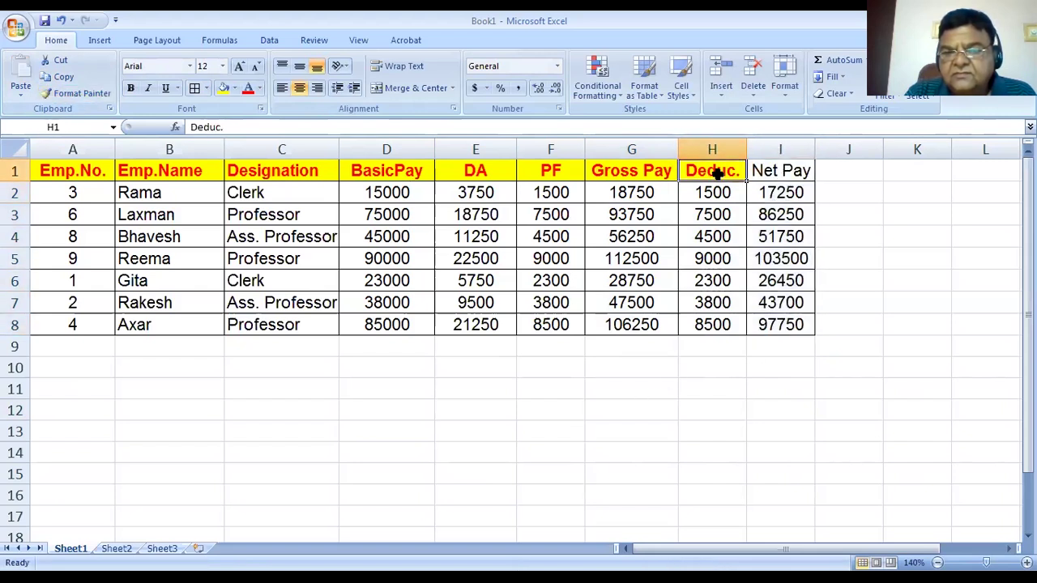
{"action": "left_click", "coordinate": [79, 93]}
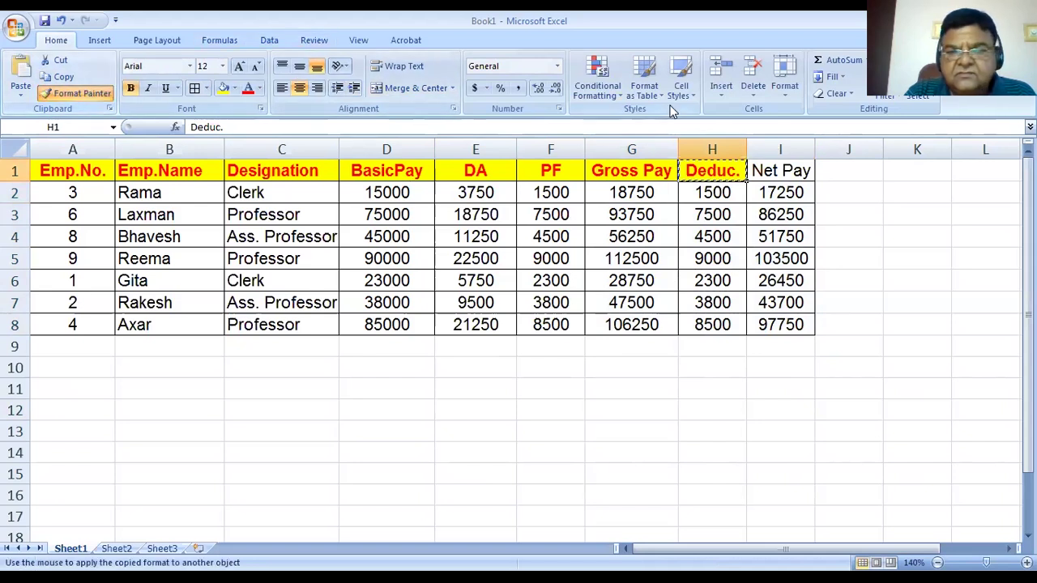
{"action": "left_click", "coordinate": [779, 170]}
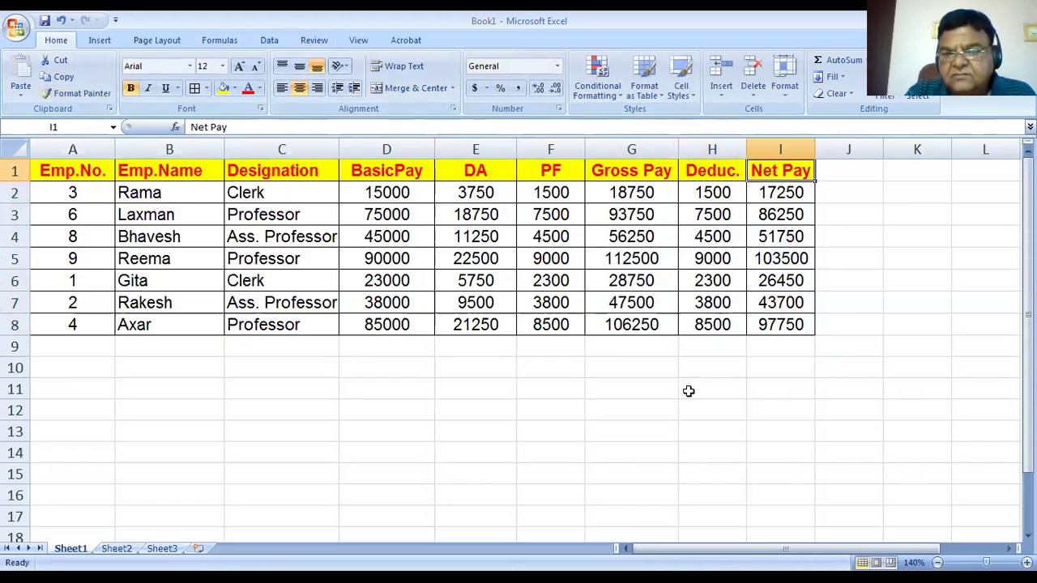
{"action": "left_click", "coordinate": [666, 435]}
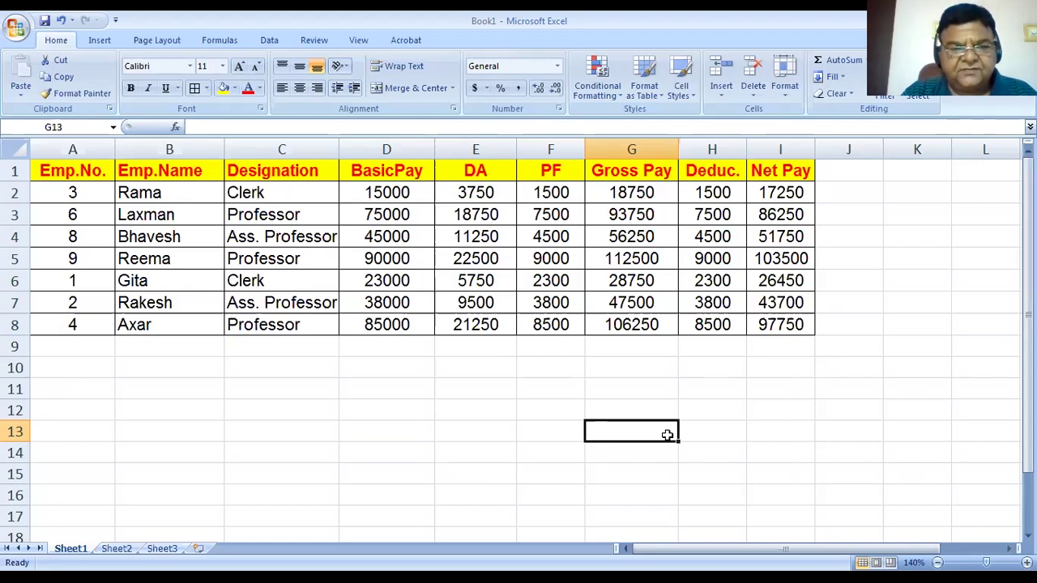
{"action": "left_click", "coordinate": [376, 328]}
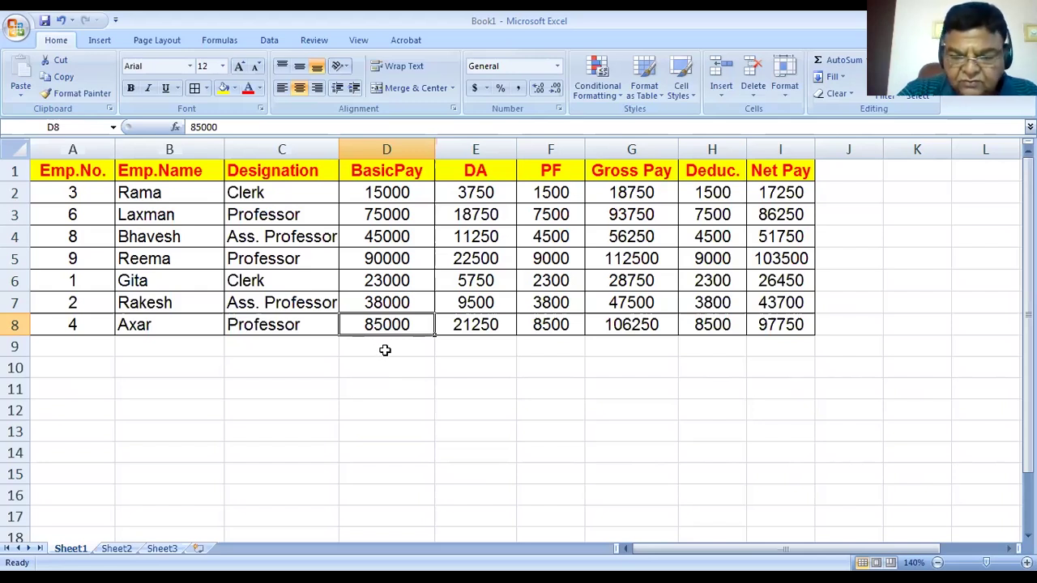
Change the last employee's BasicPay in D8 to 95000, recalculating Net Pay to 109250.
{"action": "type", "text": "95"}
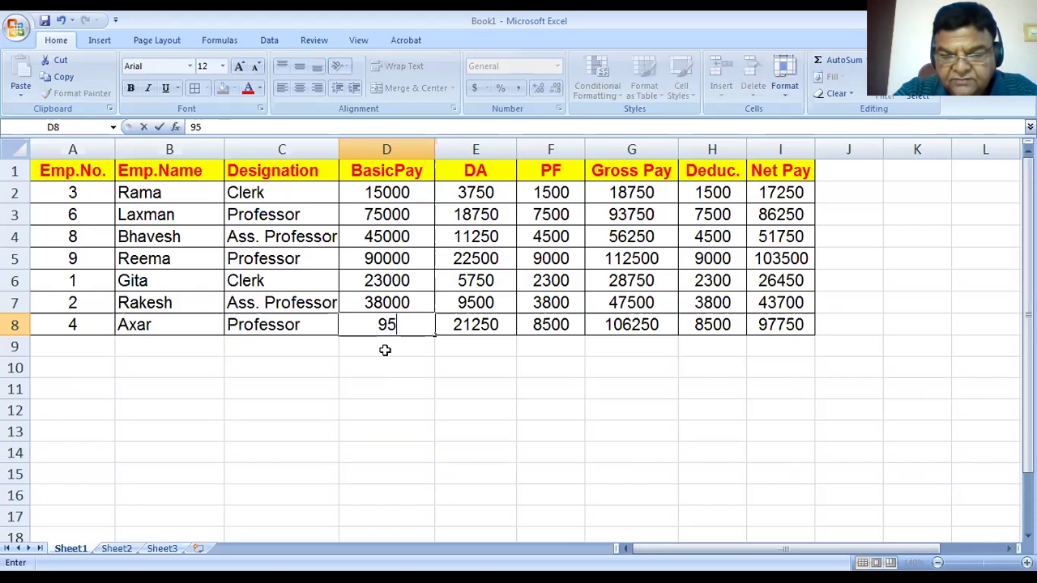
{"action": "type", "text": "000"}
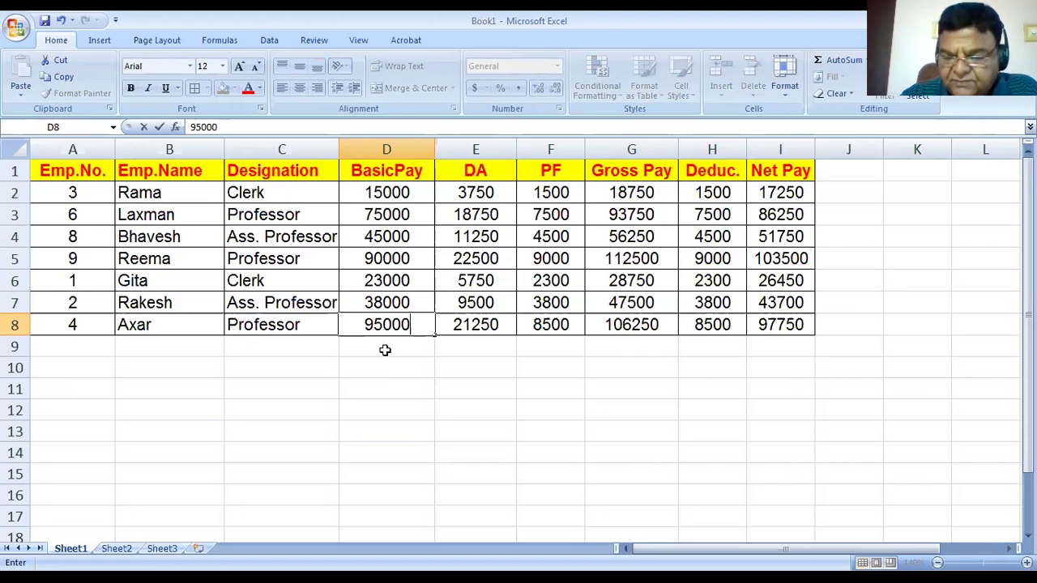
{"action": "key", "text": "Return"}
{"action": "key", "text": "Escape"}
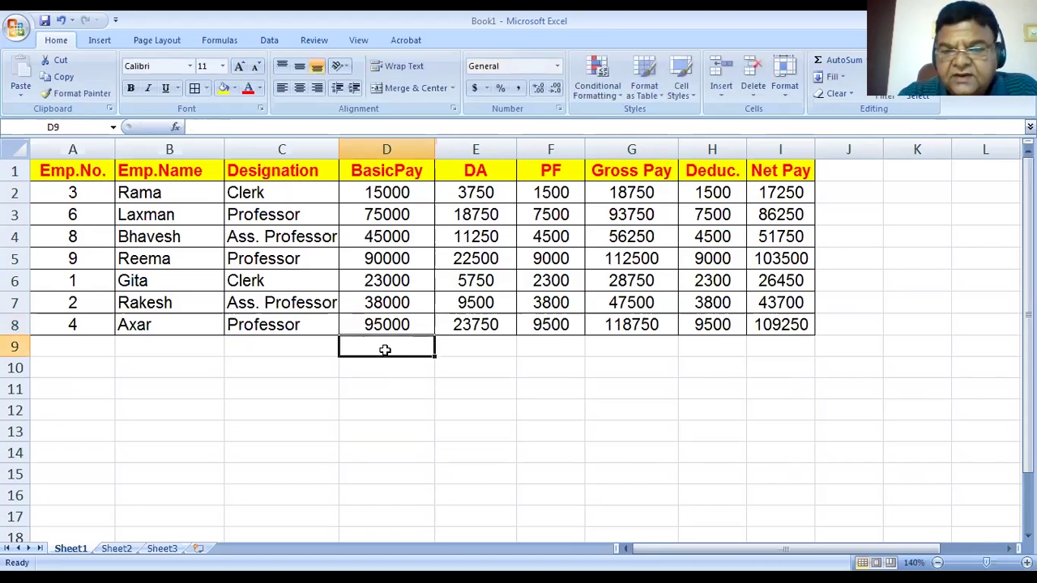
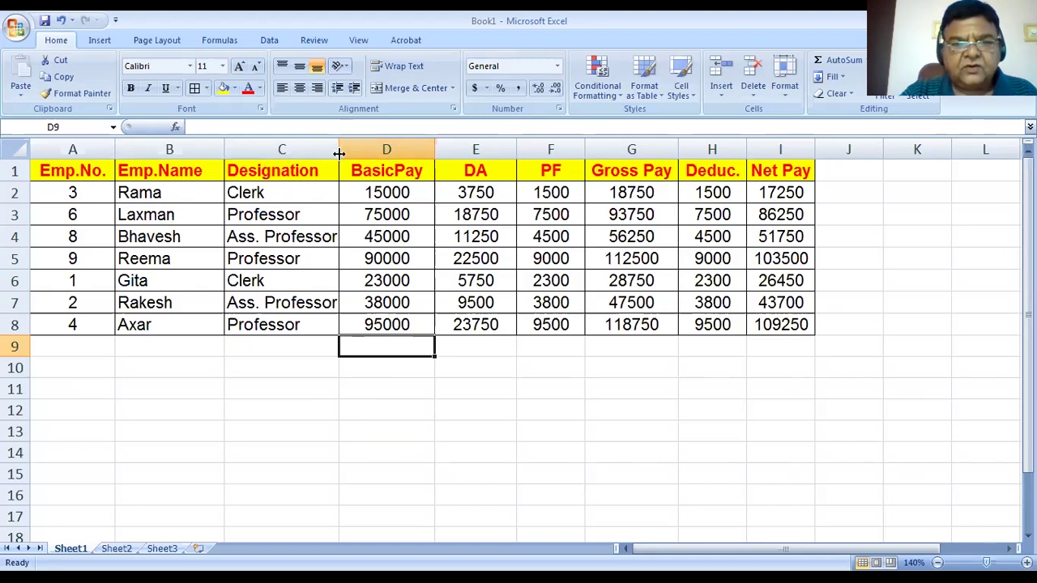
Narrow column C to clip 'Ass. Professor', then AutoFit column C to its longest entry.
{"action": "left_click_drag", "start_coordinate": [338, 153], "coordinate": [313, 153]}
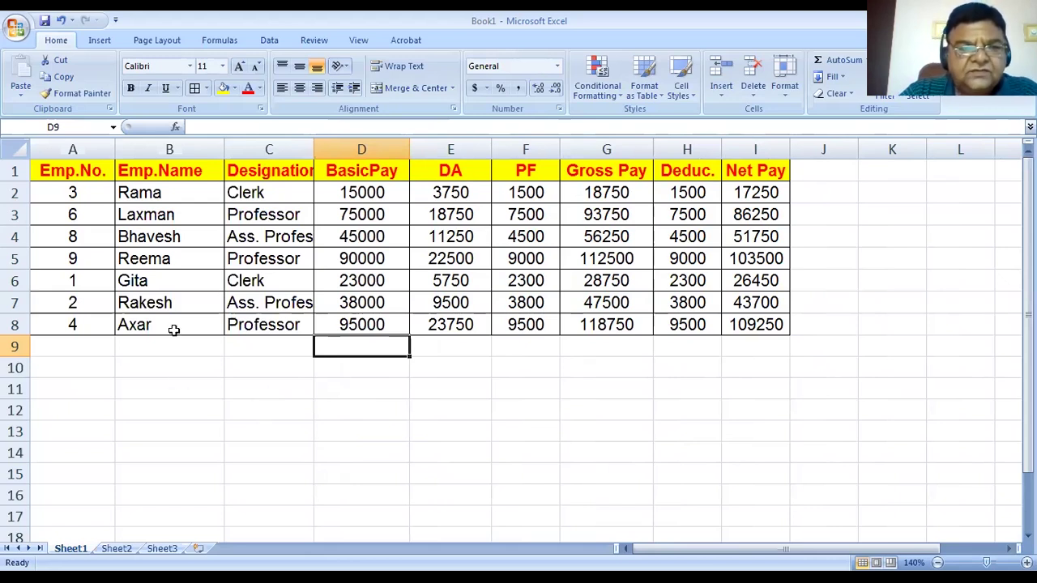
{"action": "left_click", "coordinate": [288, 176]}
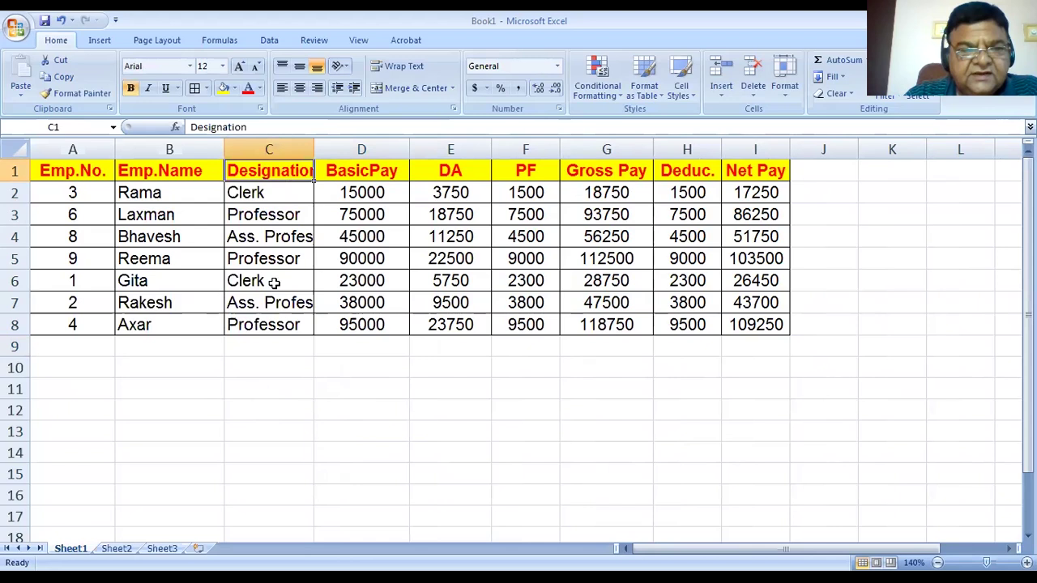
{"action": "left_click", "coordinate": [298, 237]}
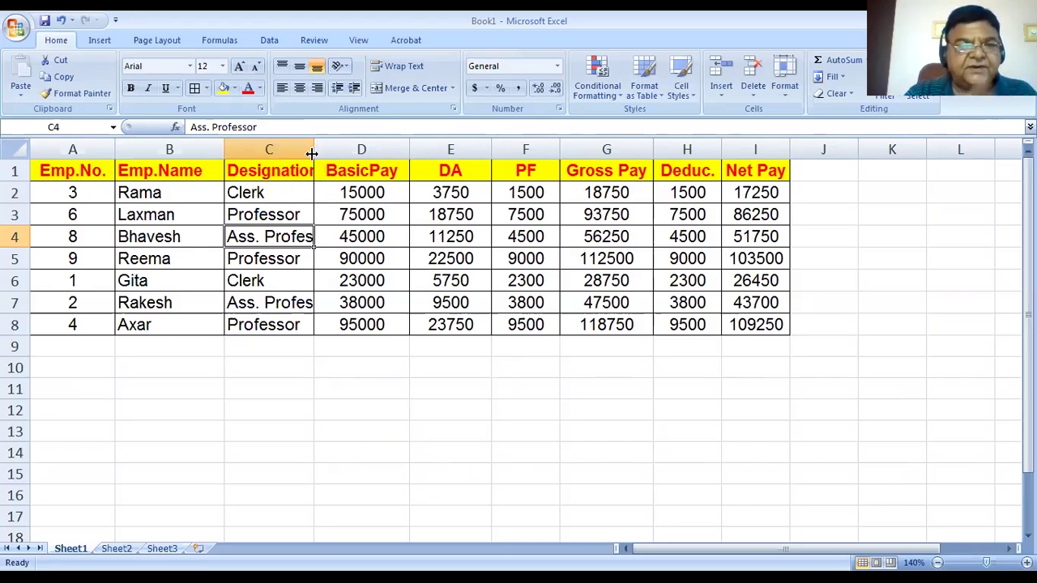
{"action": "mouse_move", "coordinate": [311, 153]}
{"action": "left_mouse_down"}
{"action": "mouse_move", "coordinate": [361, 151]}
{"action": "mouse_move", "coordinate": [318, 151]}
{"action": "left_mouse_up"}
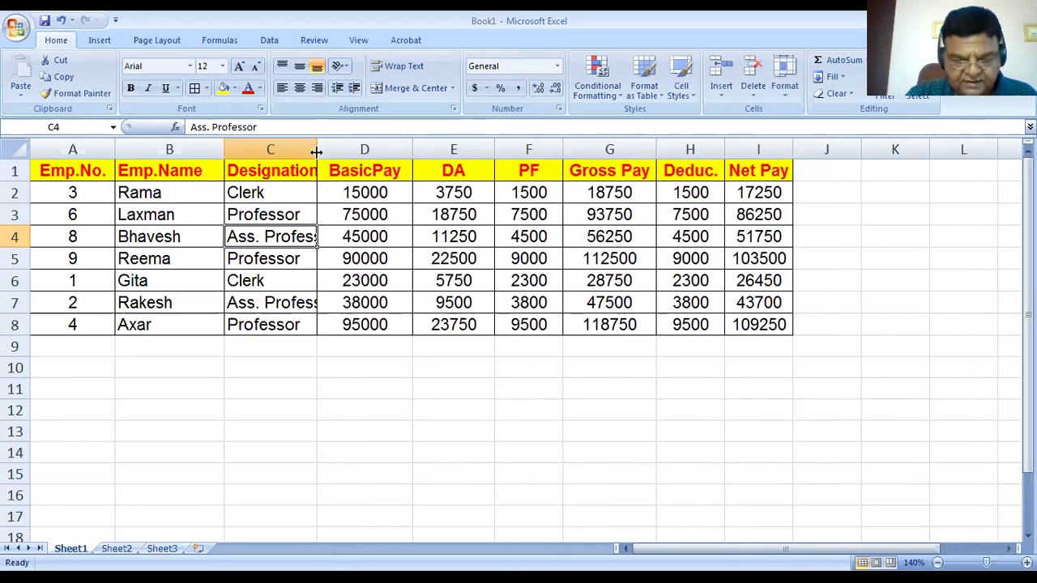
{"action": "double_click", "coordinate": [316, 151]}
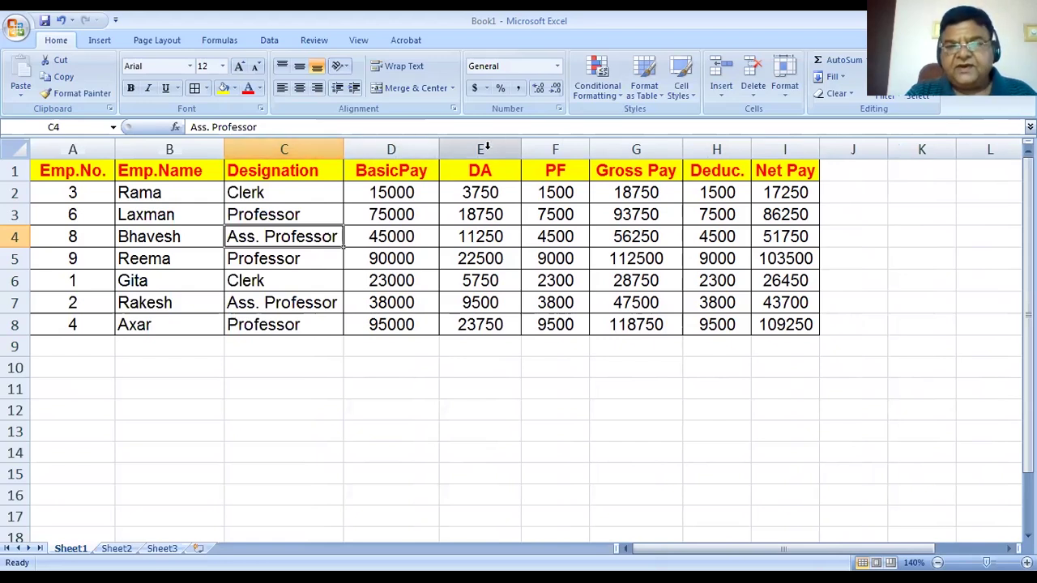
{"action": "left_click", "coordinate": [679, 174]}
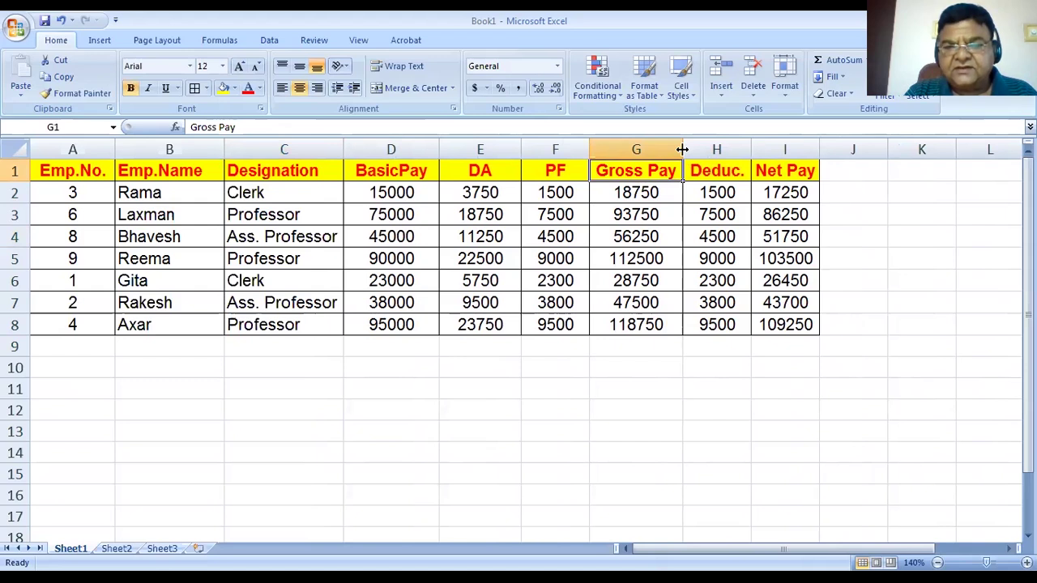
Narrow column G, then AutoFit it so 'Gross Pay' and its values show fully.
{"action": "left_click_drag", "start_coordinate": [682, 150], "coordinate": [624, 154]}
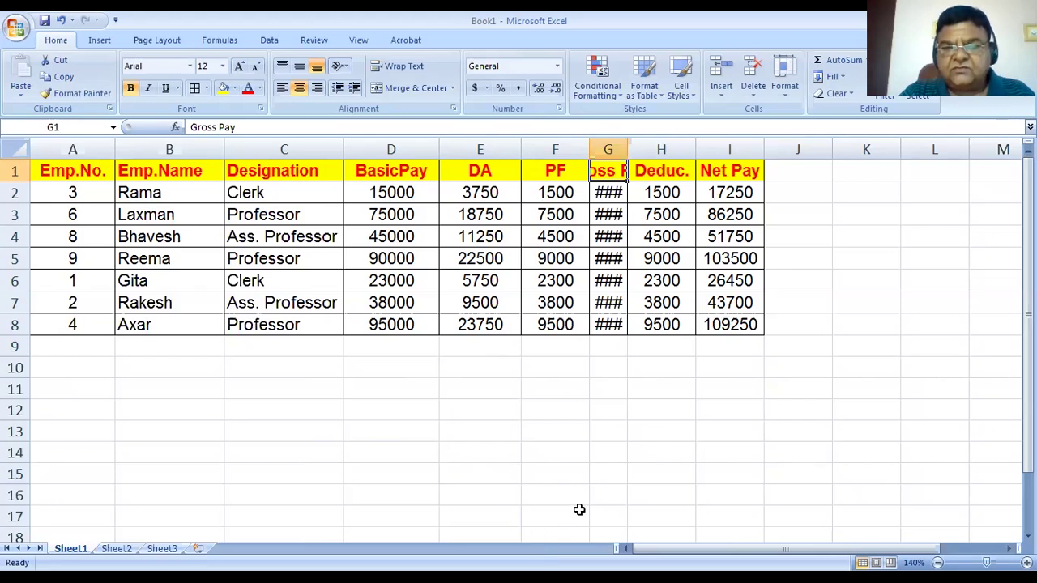
{"action": "double_click", "coordinate": [627, 149]}
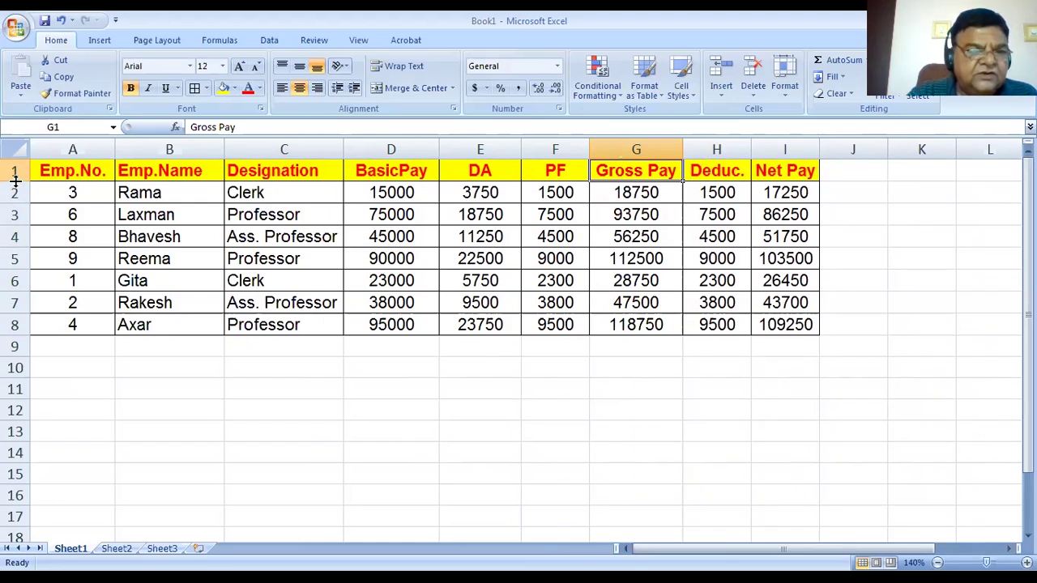
{"action": "left_click_drag", "start_coordinate": [15, 181], "coordinate": [15, 204]}
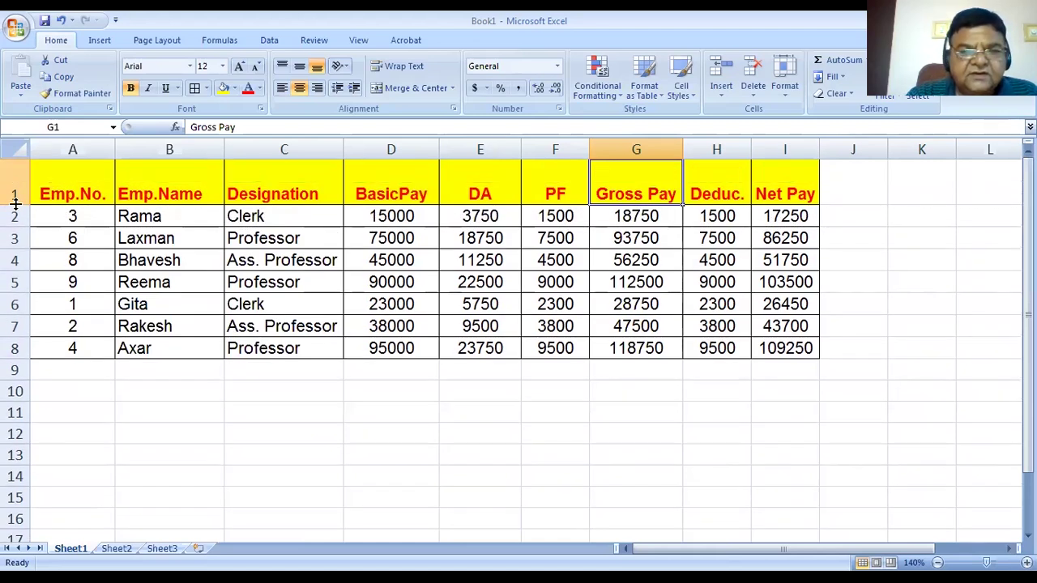
Raise header row 1 to about 33 points and select header cells A1:I1.
{"action": "left_click", "coordinate": [250, 485]}
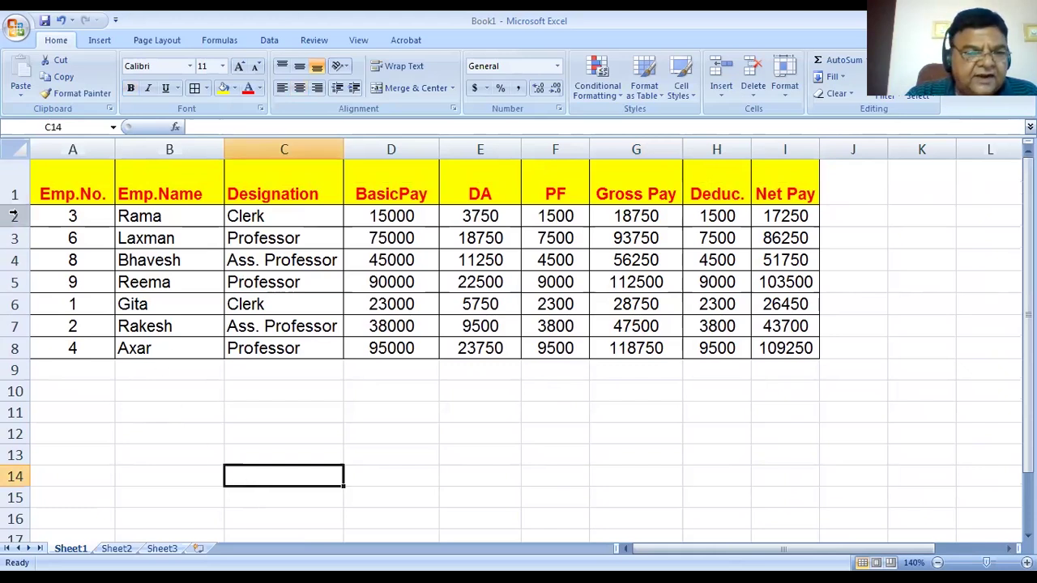
{"action": "left_click_drag", "start_coordinate": [16, 204], "coordinate": [17, 215]}
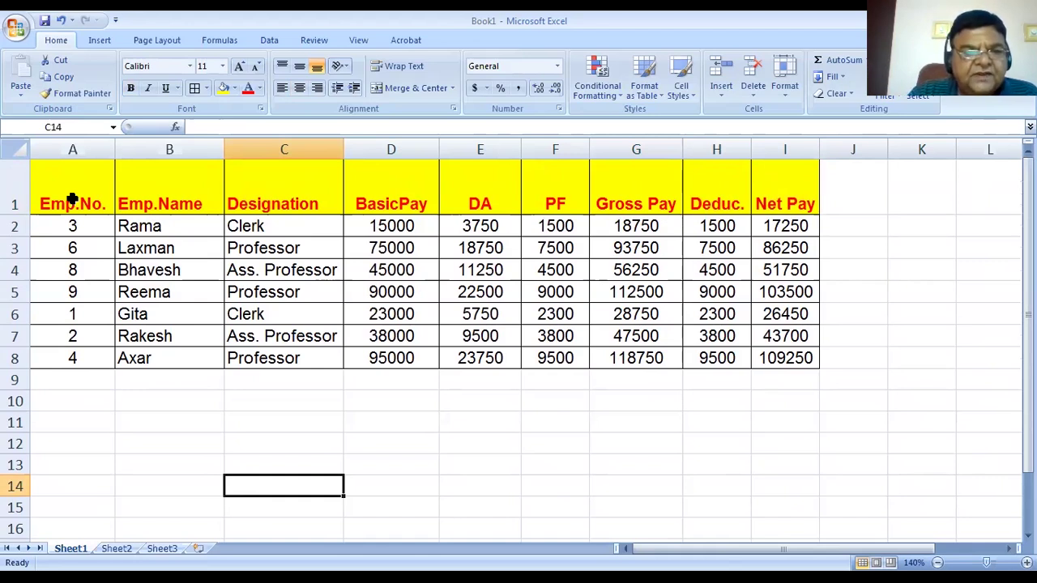
{"action": "left_click_drag", "start_coordinate": [73, 198], "coordinate": [782, 204]}
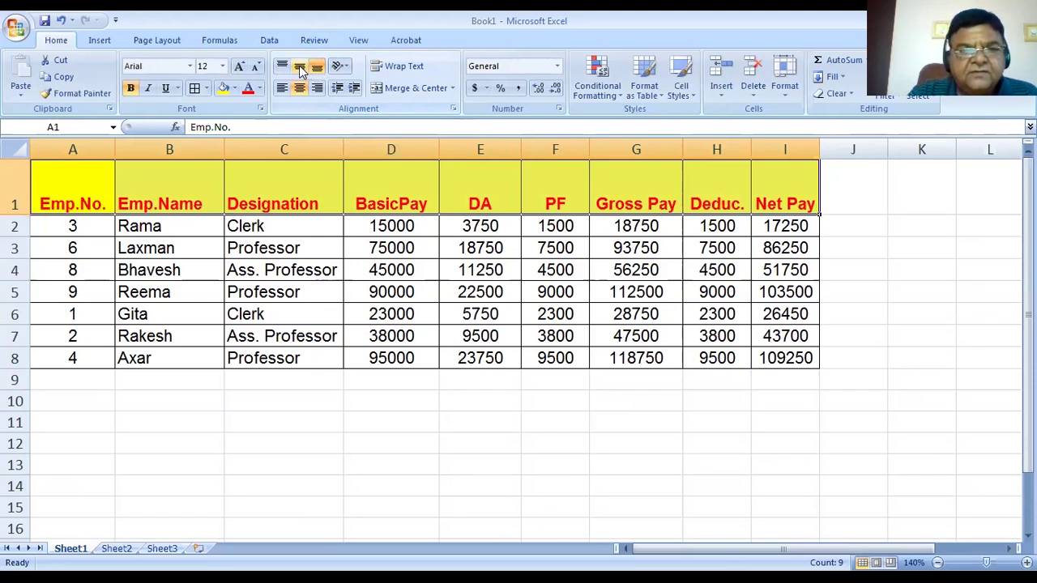
Middle-align the A1:I1 header labels vertically within row 1.
{"action": "left_click", "coordinate": [300, 70]}
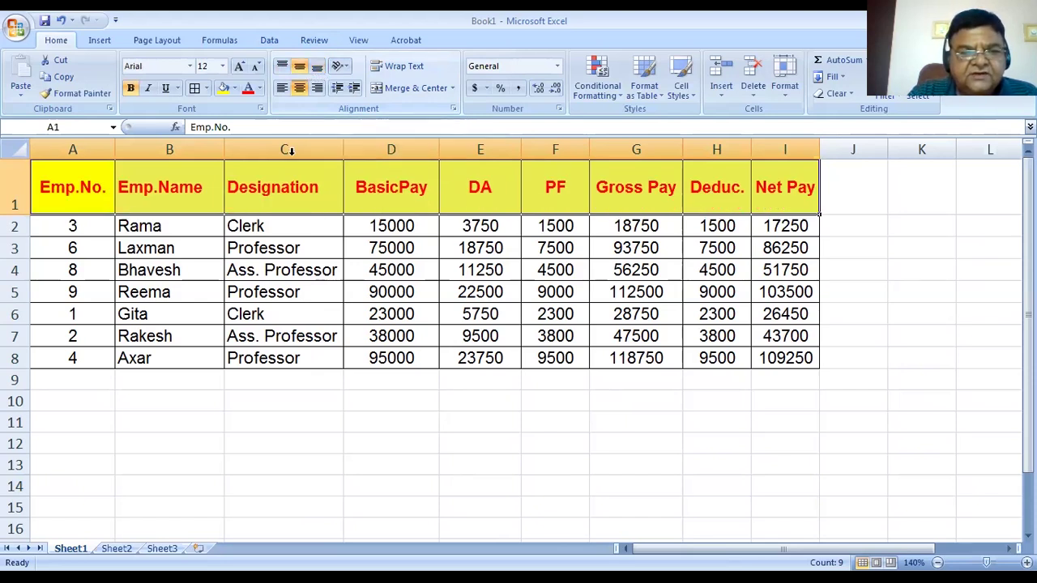
{"action": "left_click", "coordinate": [318, 329]}
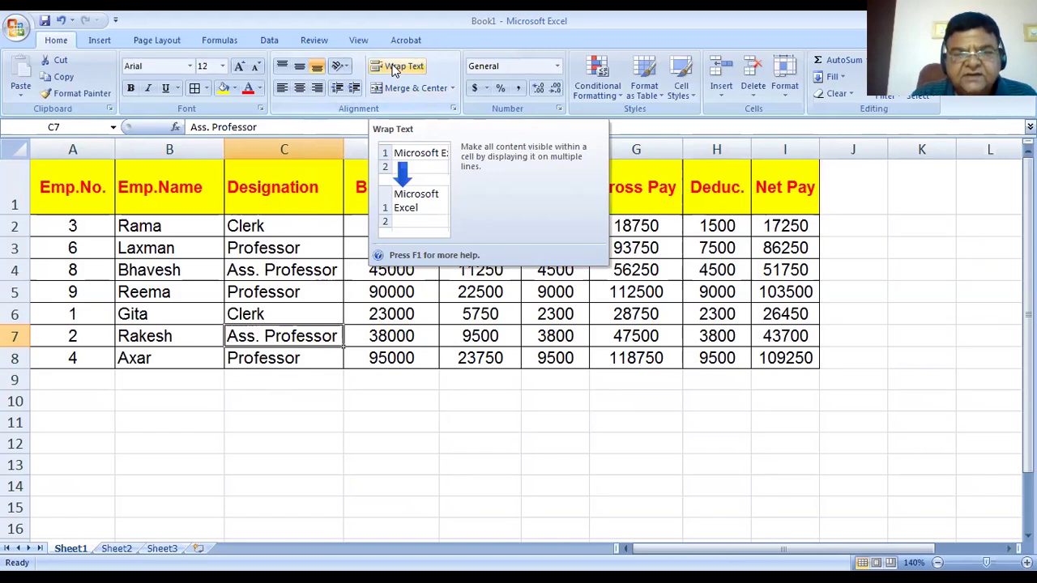
Enter 'Microsoft Excel' in C11 and narrow column C so the text overflows into D11.
{"action": "left_click", "coordinate": [271, 421]}
{"action": "type", "text": "M"}
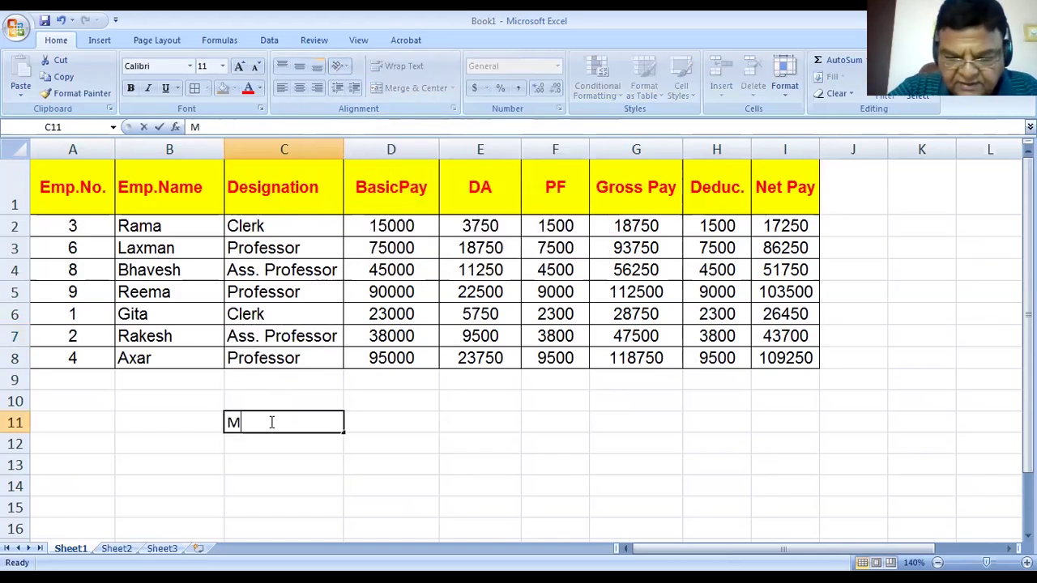
{"action": "type", "text": "icro"}
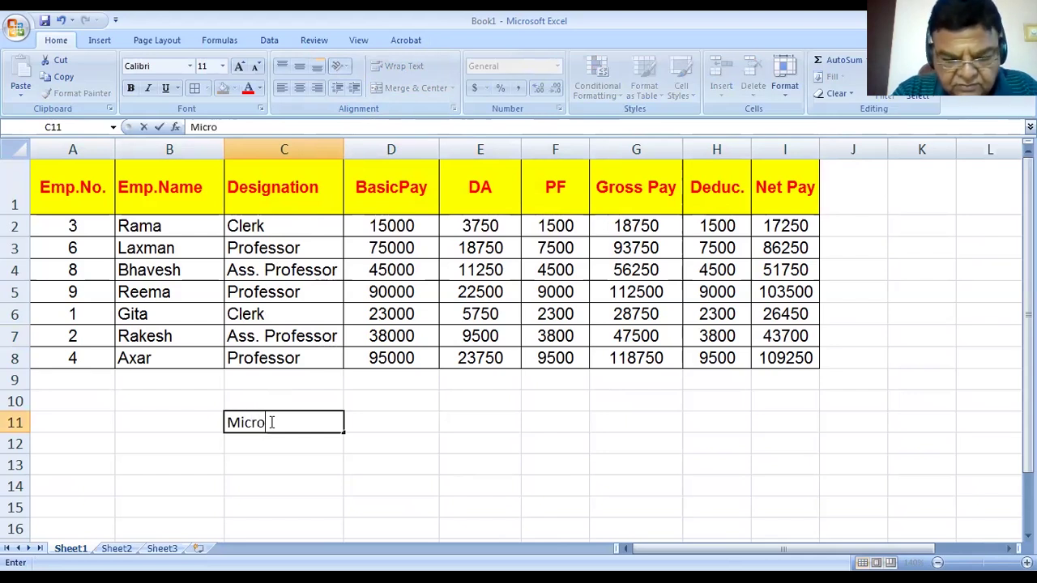
{"action": "type", "text": "soft"}
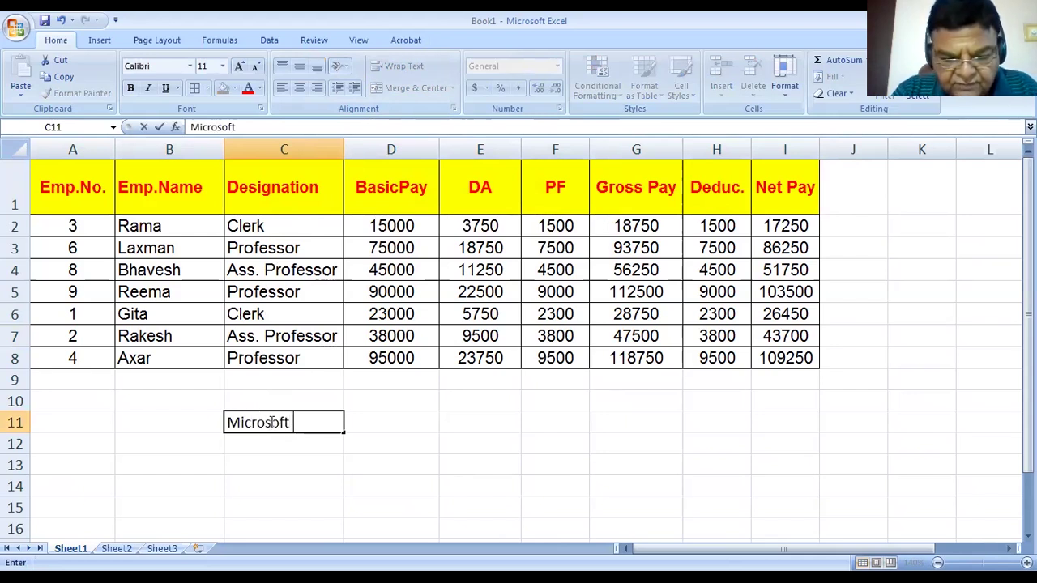
{"action": "type", "text": " Excel"}
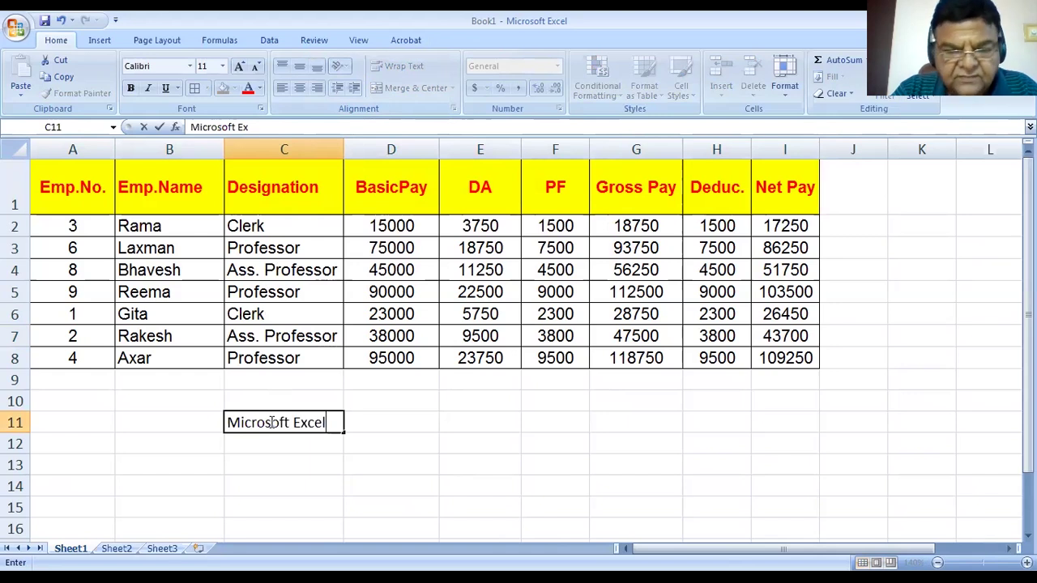
{"action": "scroll", "coordinate": [279, 415], "scroll_direction": "down", "scroll_amount": 1}
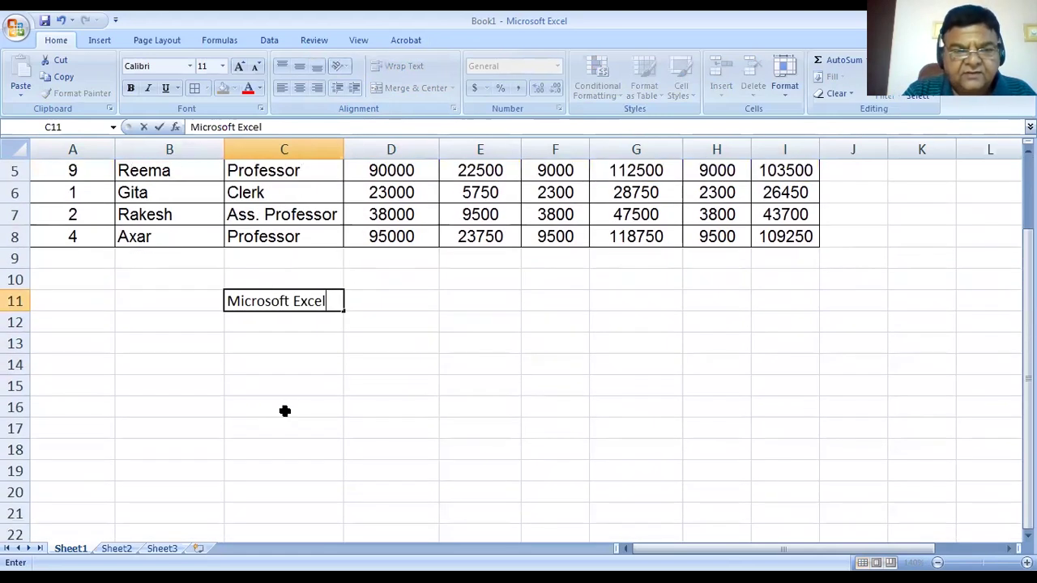
{"action": "left_click", "coordinate": [316, 336]}
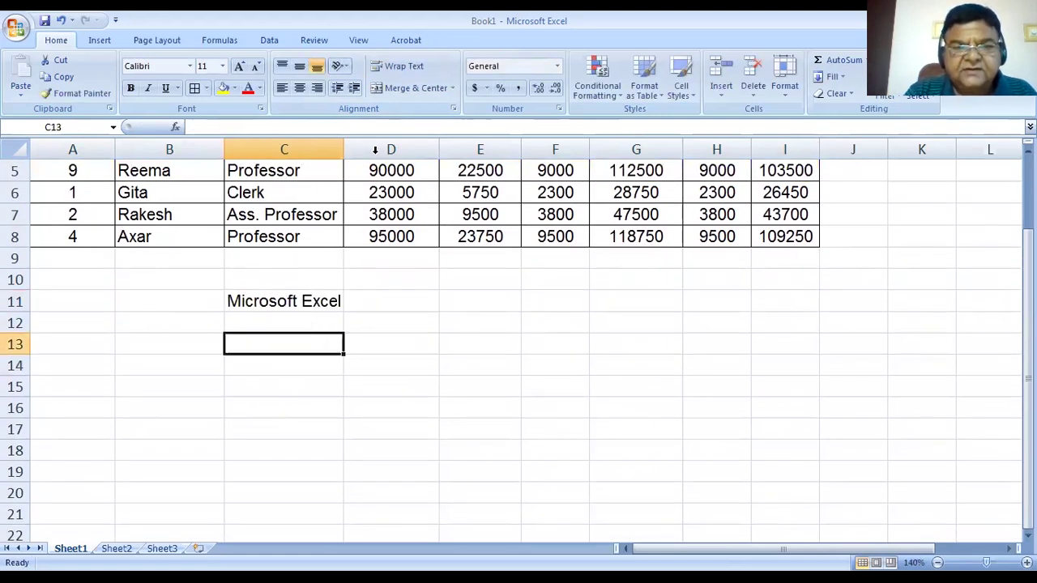
{"action": "left_click_drag", "start_coordinate": [1027, 298], "coordinate": [1027, 293]}
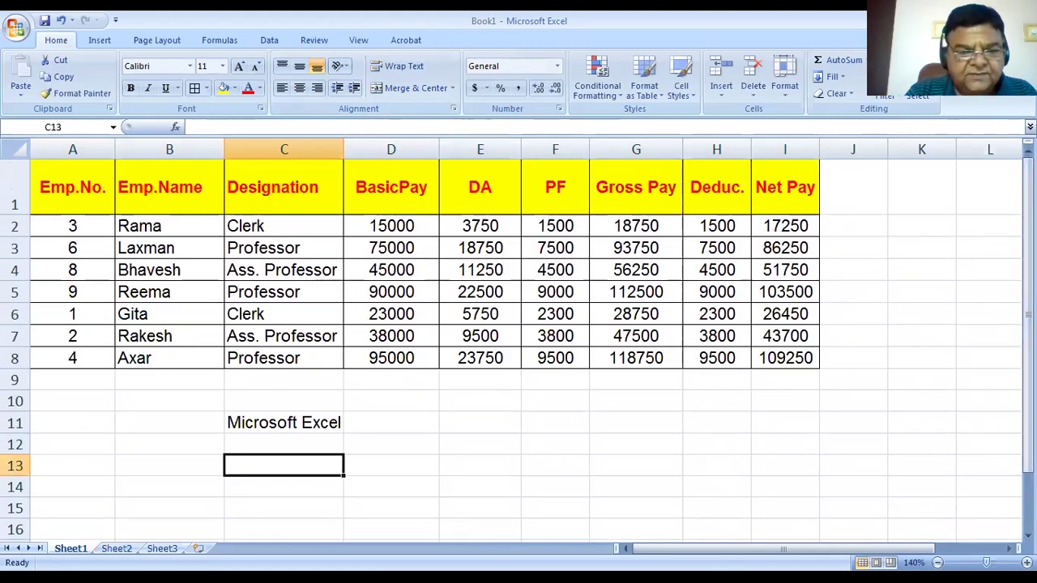
{"action": "left_click", "coordinate": [276, 422]}
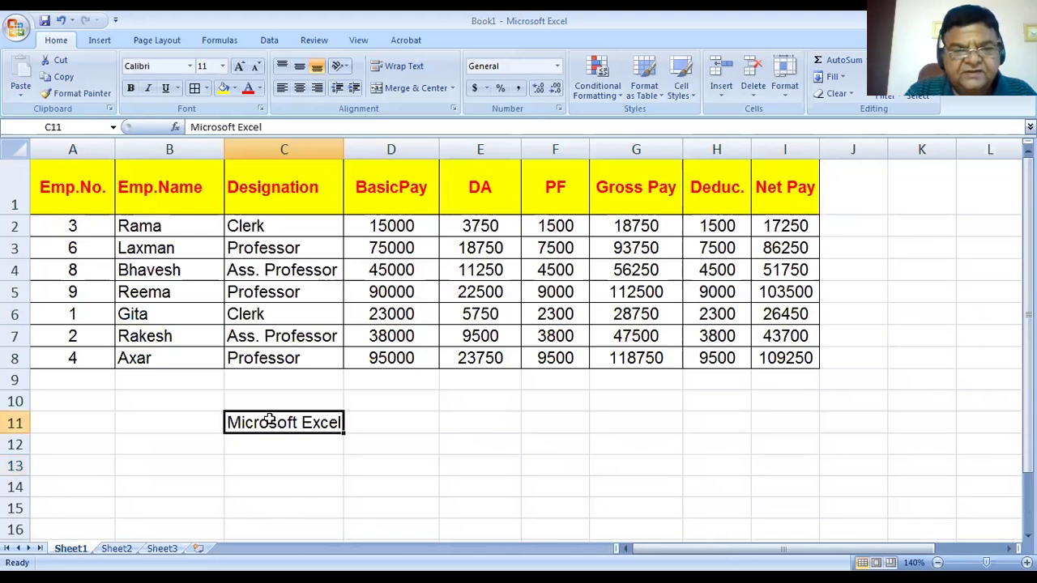
{"action": "left_click_drag", "start_coordinate": [343, 155], "coordinate": [318, 153]}
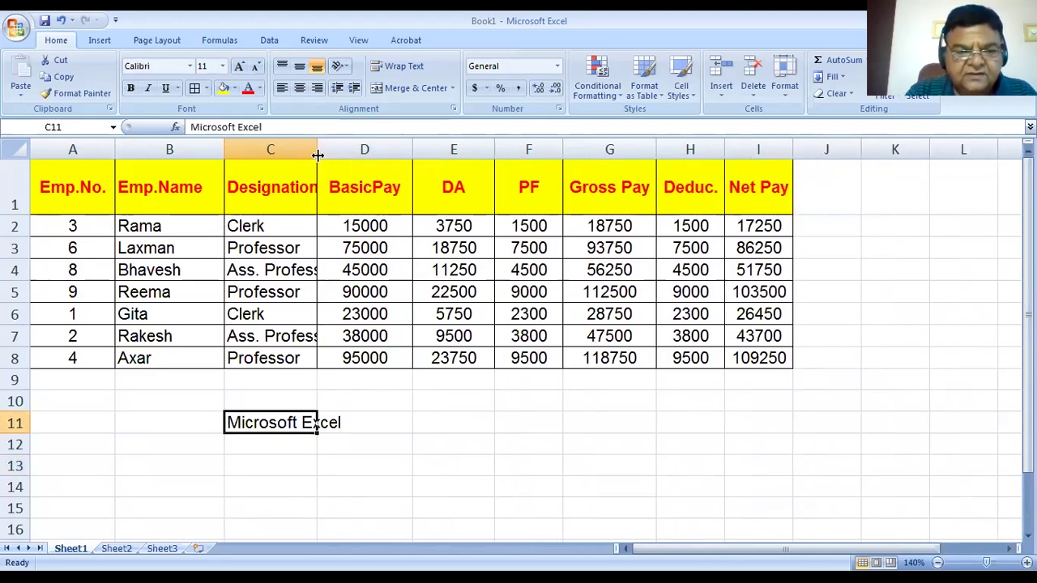
{"action": "left_click", "coordinate": [371, 422]}
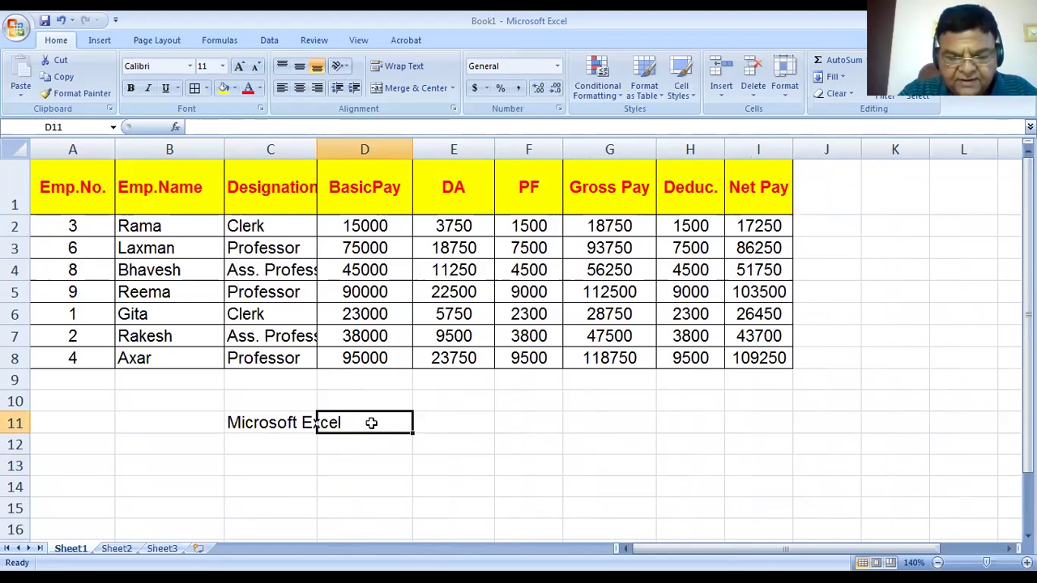
{"action": "type", "text": "MS"}
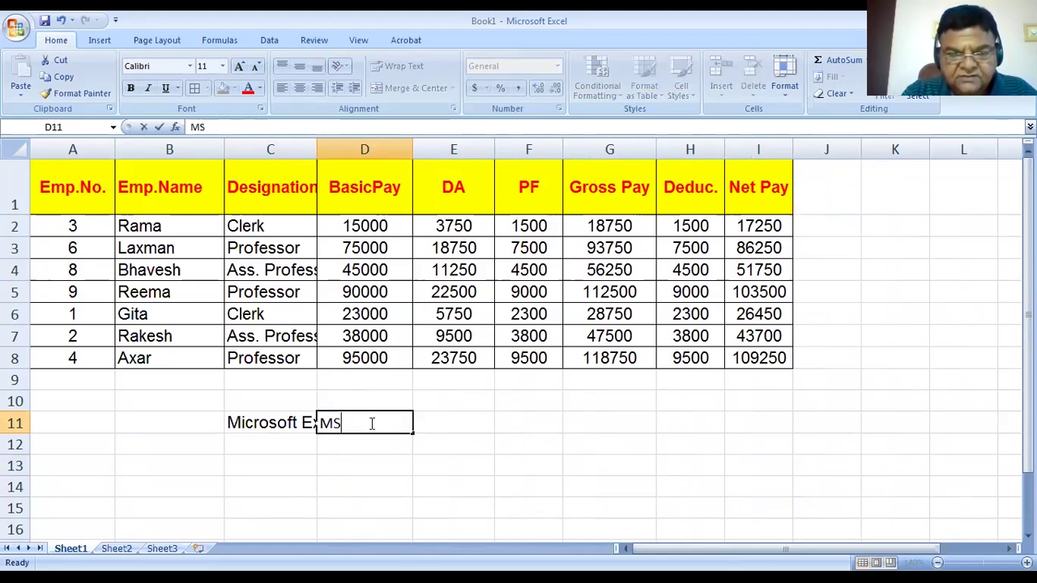
{"action": "key", "text": "Return"}
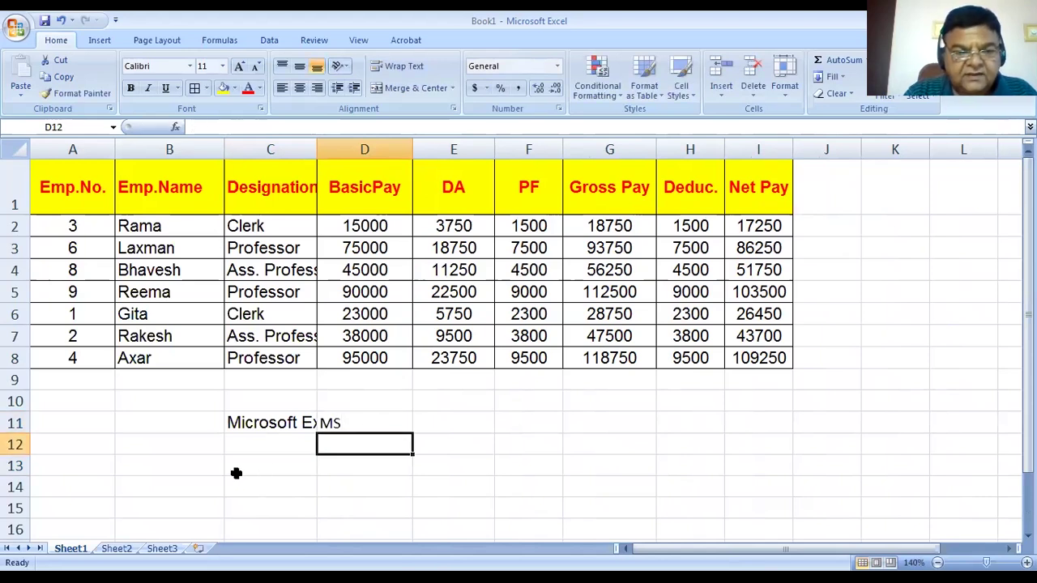
{"action": "left_click", "coordinate": [261, 424]}
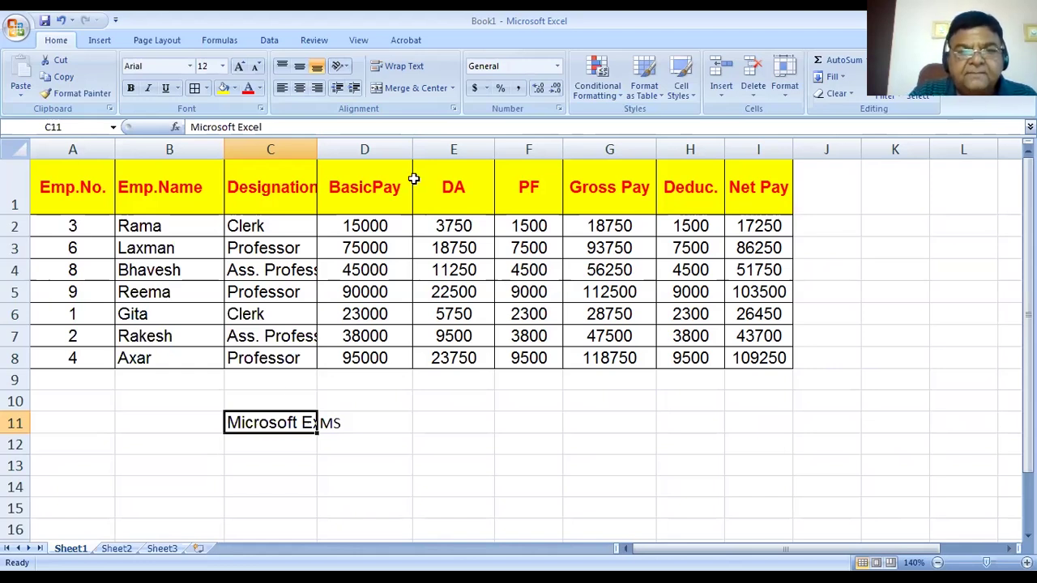
{"action": "left_click", "coordinate": [398, 66]}
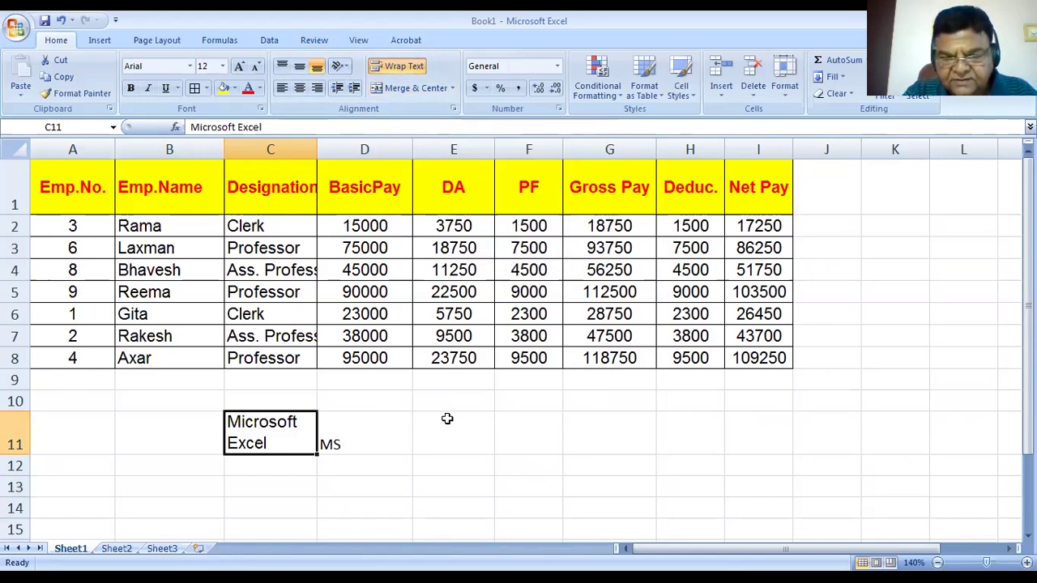
Select cells E11:F12.
{"action": "left_click_drag", "start_coordinate": [447, 419], "coordinate": [516, 459]}
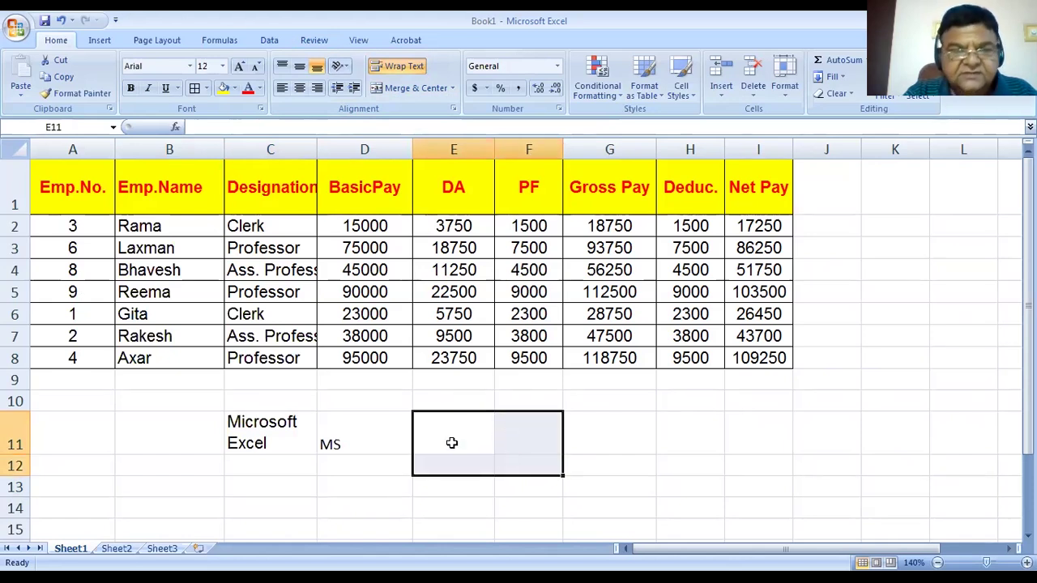
Apply All Borders to cells E11:F12.
{"action": "left_click", "coordinate": [207, 87]}
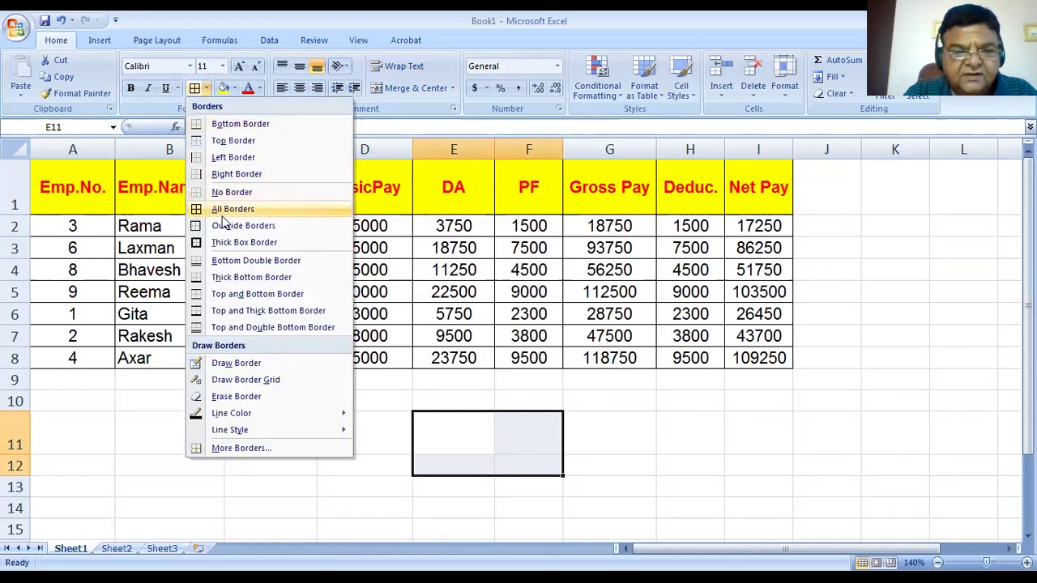
{"action": "left_click", "coordinate": [388, 514]}
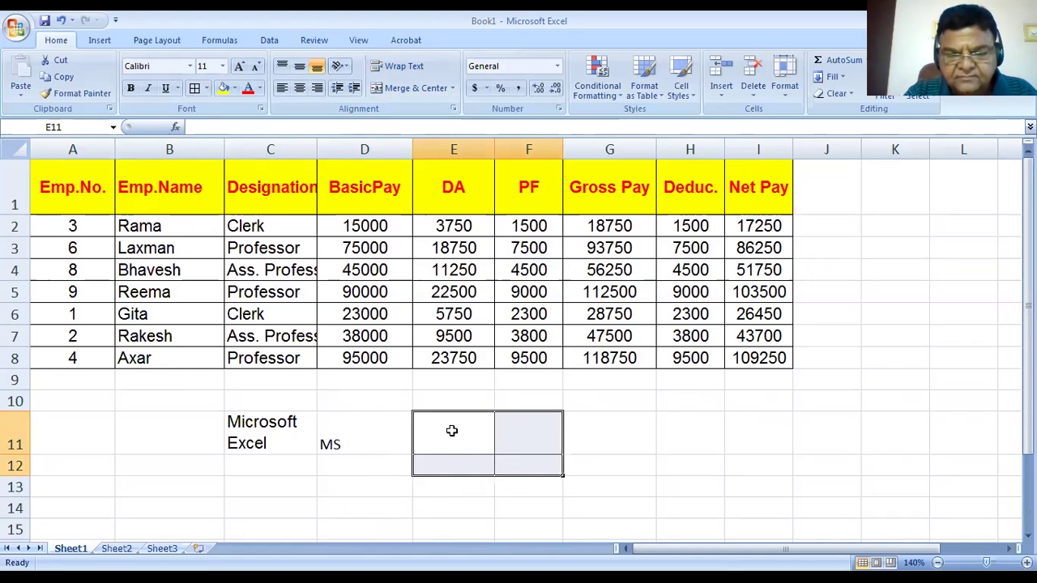
{"action": "left_click", "coordinate": [346, 493]}
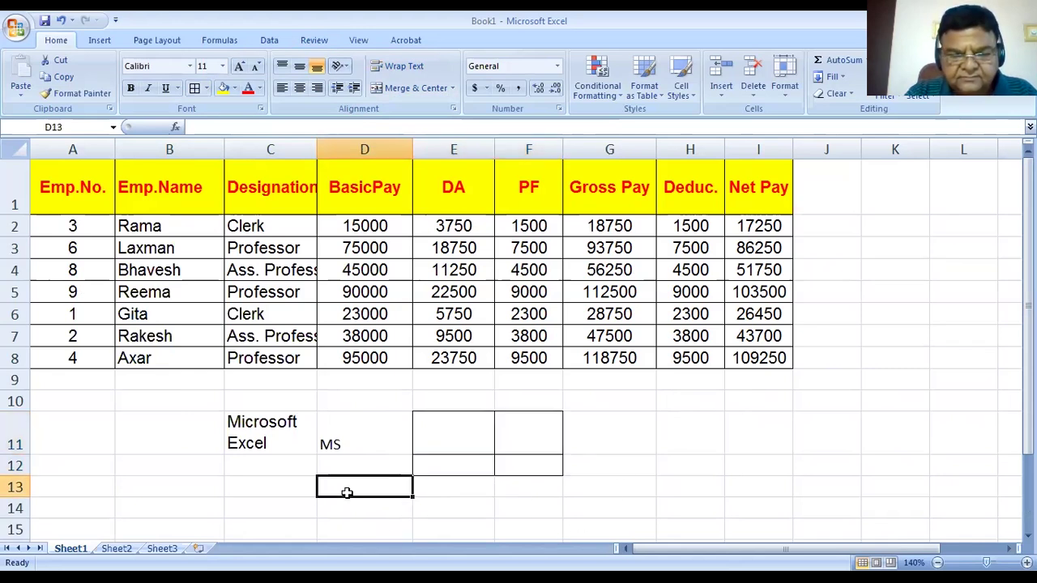
{"action": "key", "text": "Return"}
{"action": "key", "text": "Return"}
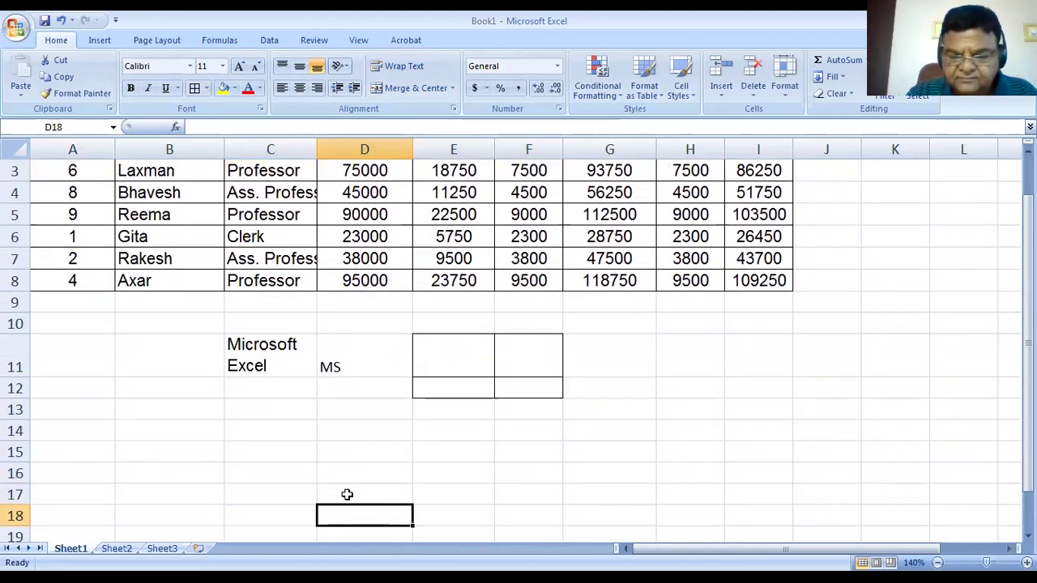
{"action": "key", "text": "Up"}
{"action": "key", "text": "Up"}
{"action": "key", "text": "Up"}
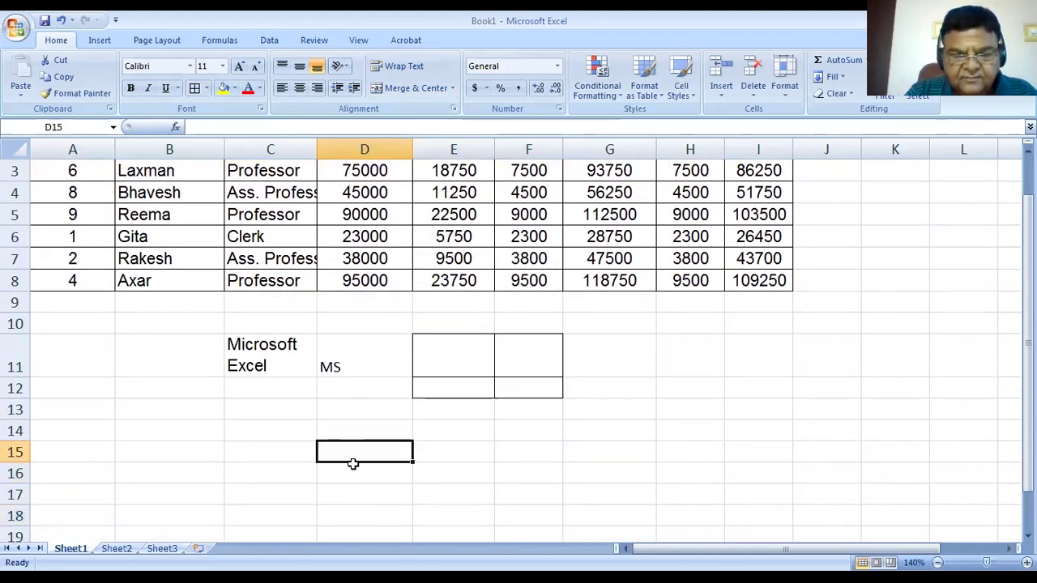
Border D15:E17 and enter headings Marks1 and Marks2 in D16:E16.
{"action": "left_click_drag", "start_coordinate": [375, 453], "coordinate": [474, 491]}
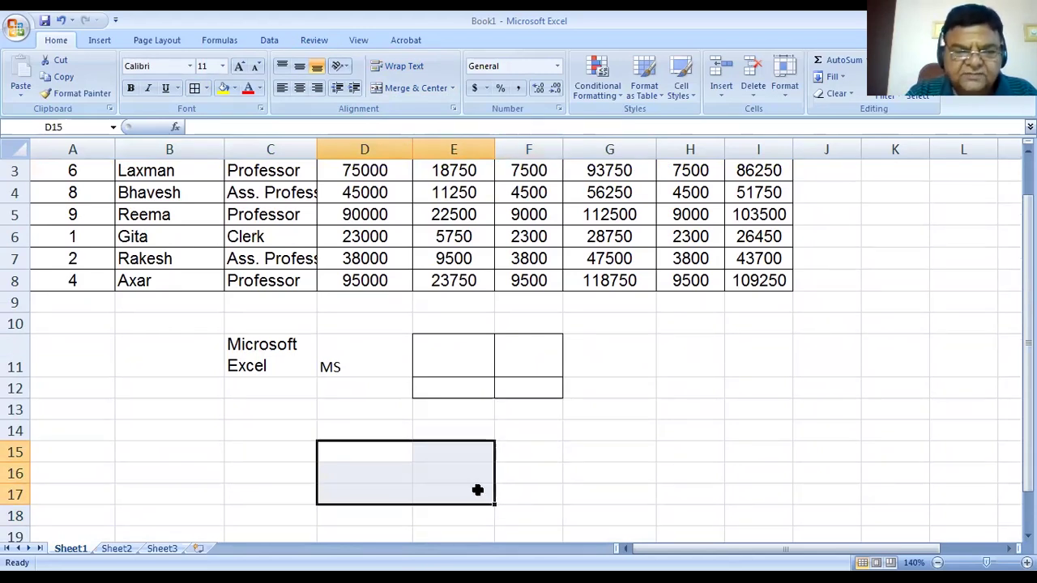
{"action": "left_click", "coordinate": [193, 89]}
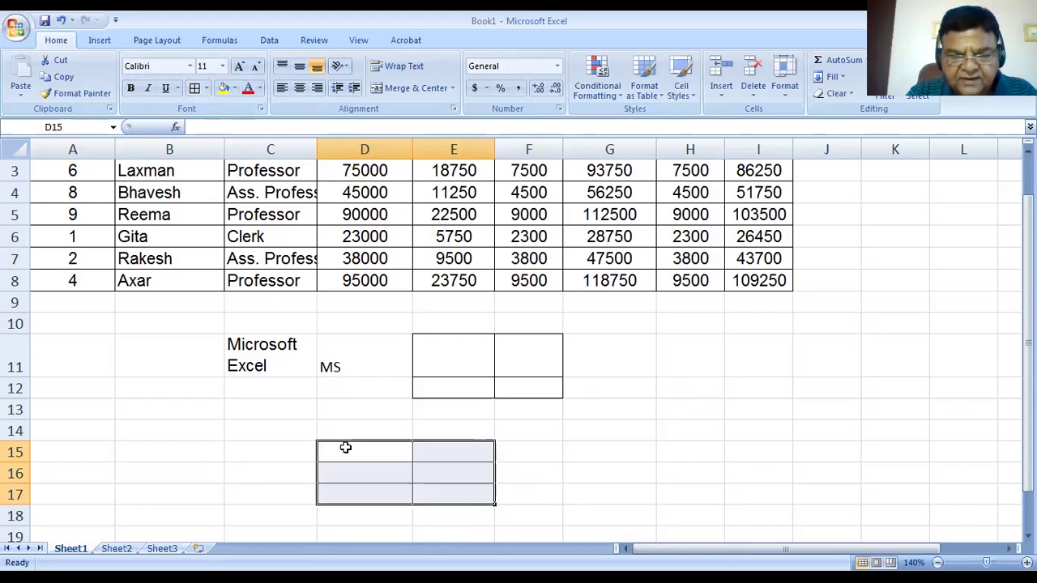
{"action": "left_click", "coordinate": [348, 477]}
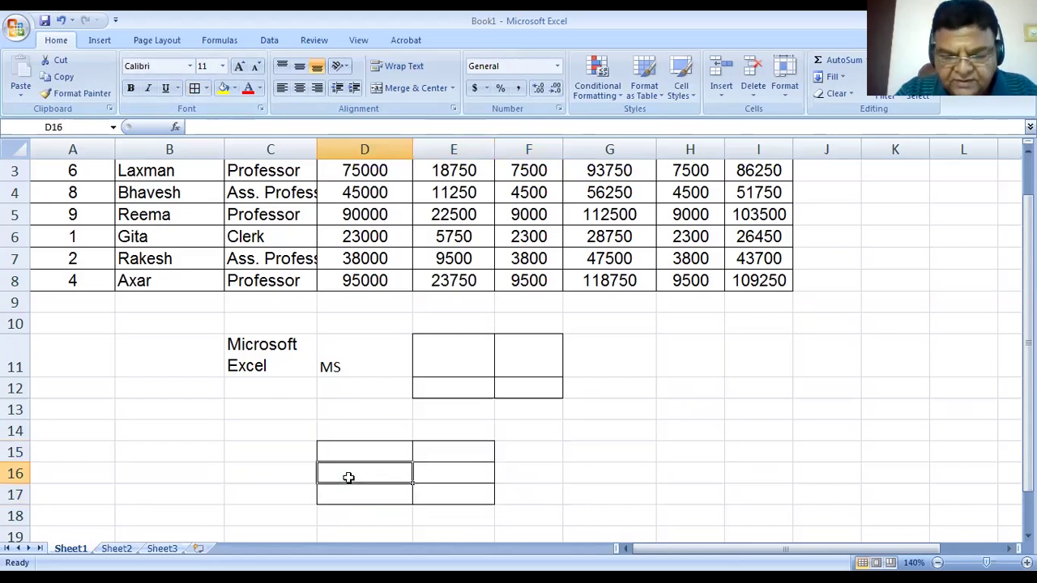
{"action": "type", "text": "Ma"}
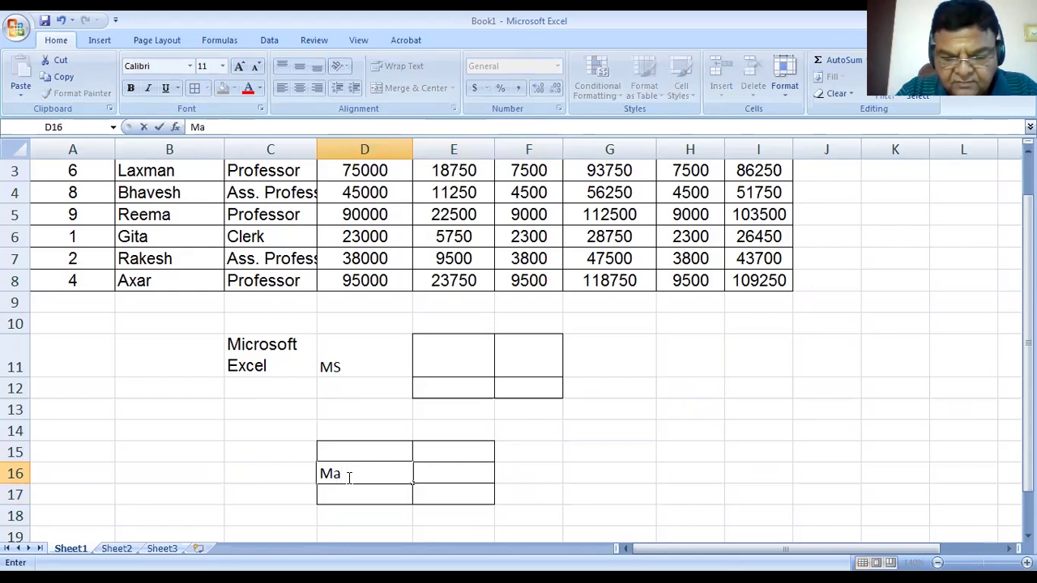
{"action": "type", "text": "rks1"}
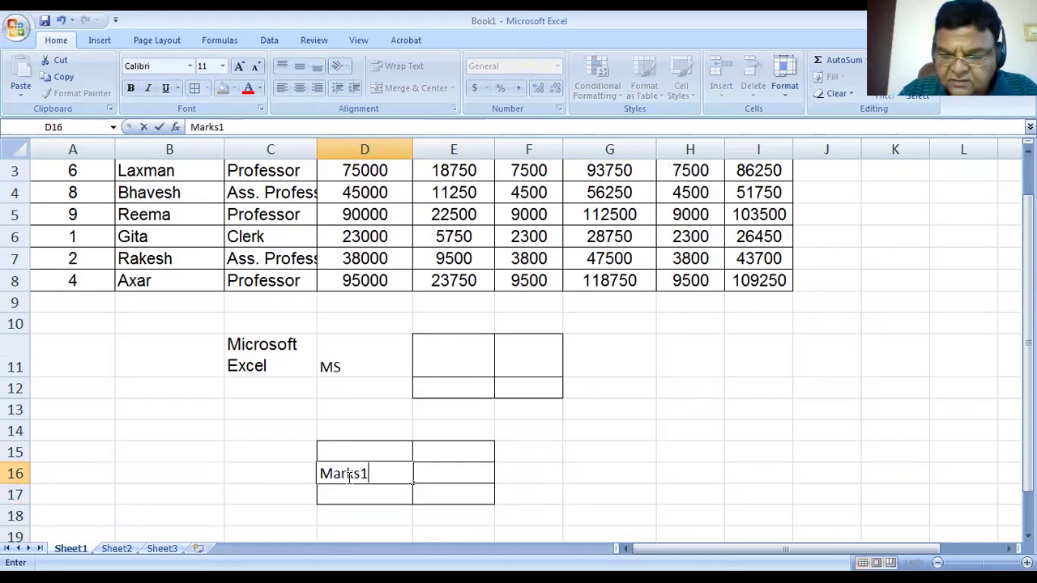
{"action": "key", "text": "Tab"}
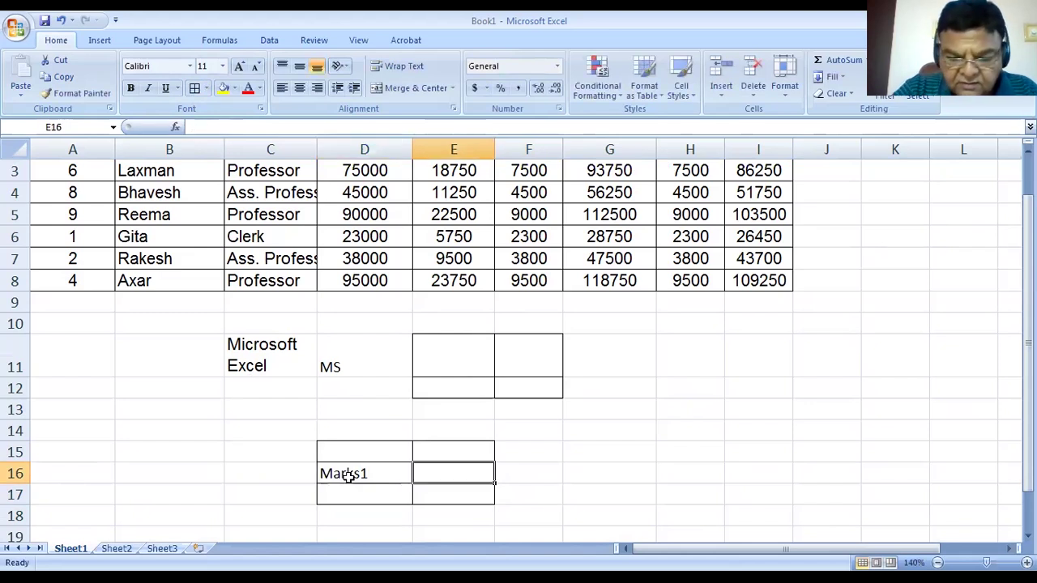
{"action": "type", "text": "Marks2"}
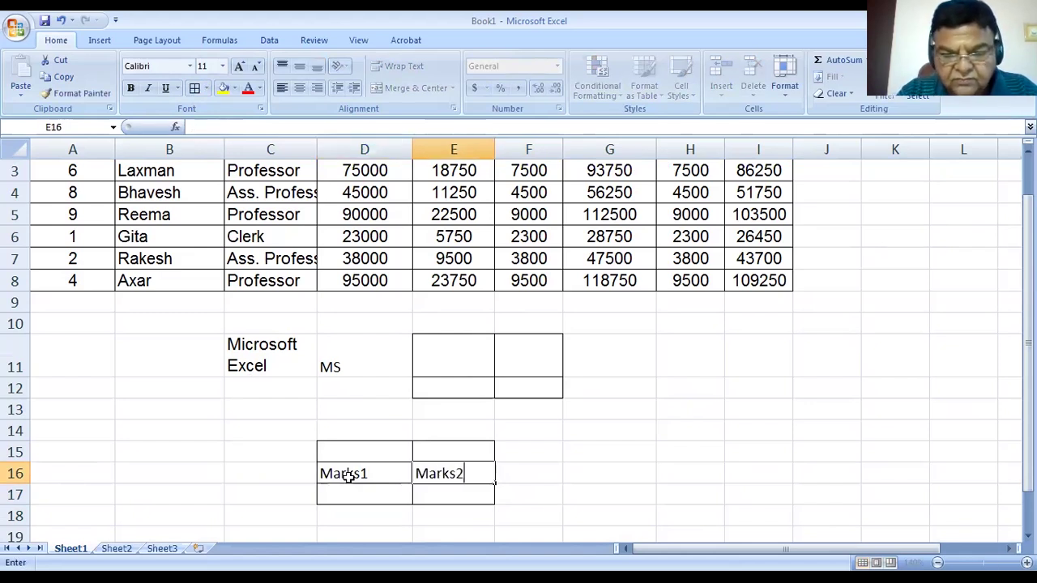
{"action": "key", "text": "Return"}
Enter marks 67 and 56 in D17:E17.
{"action": "key", "text": "Left"}
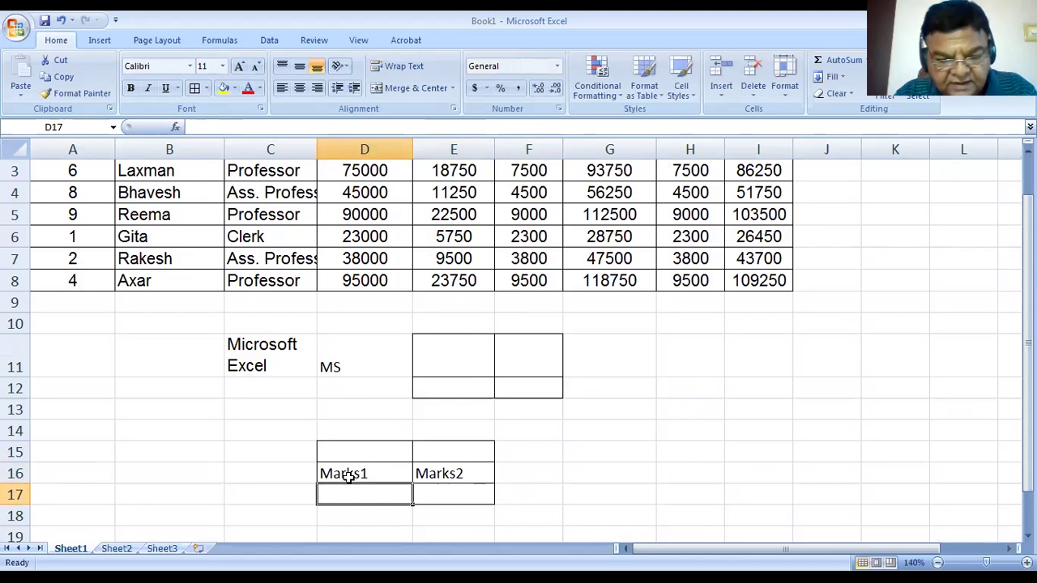
{"action": "type", "text": "67"}
{"action": "key", "text": "Tab"}
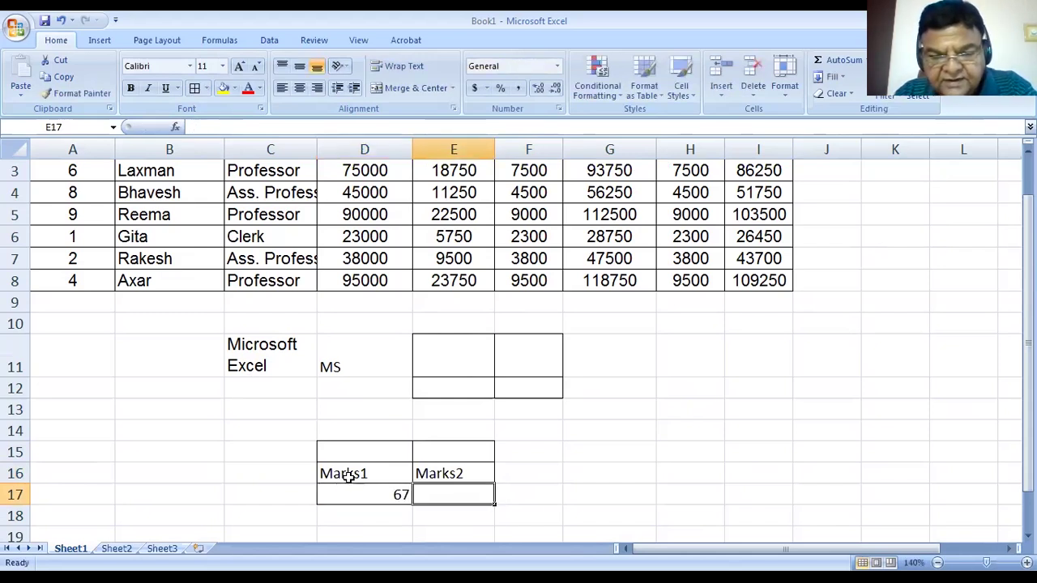
{"action": "type", "text": "56"}
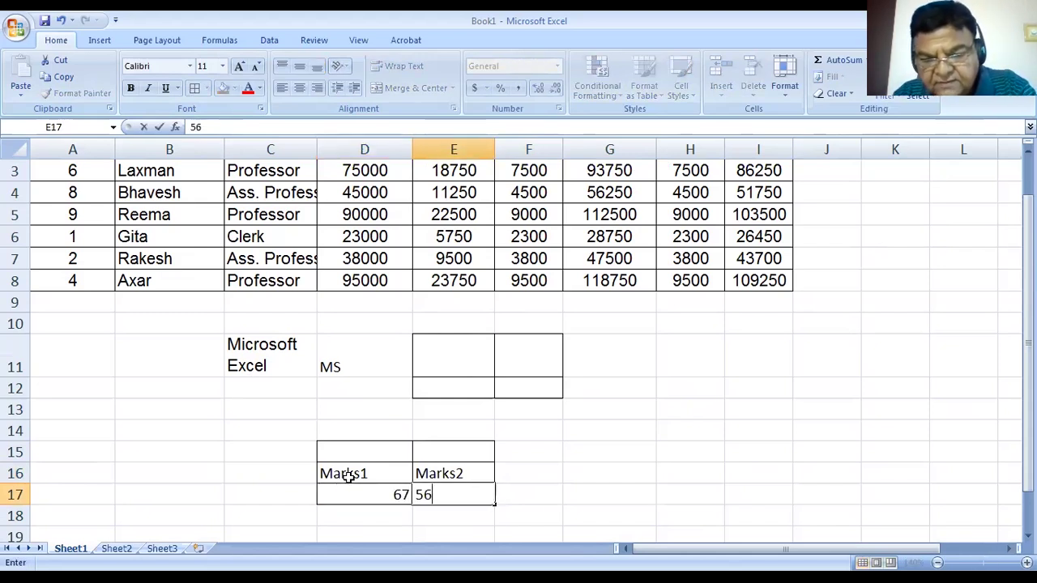
{"action": "key", "text": "Tab"}
{"action": "key", "text": "Up"}
{"action": "key", "text": "Up"}
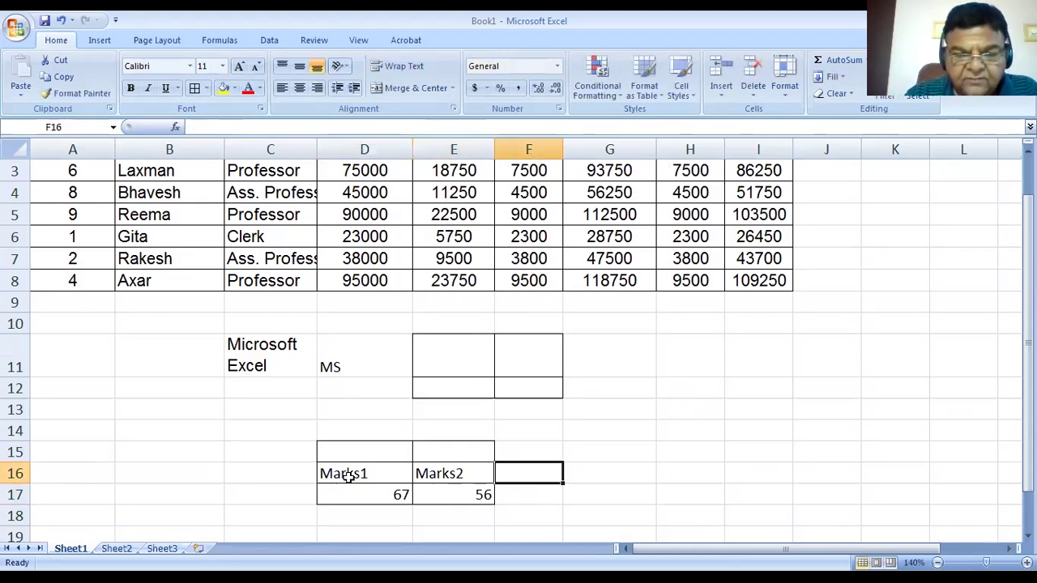
{"action": "key", "text": "Left"}
{"action": "key", "text": "Left"}
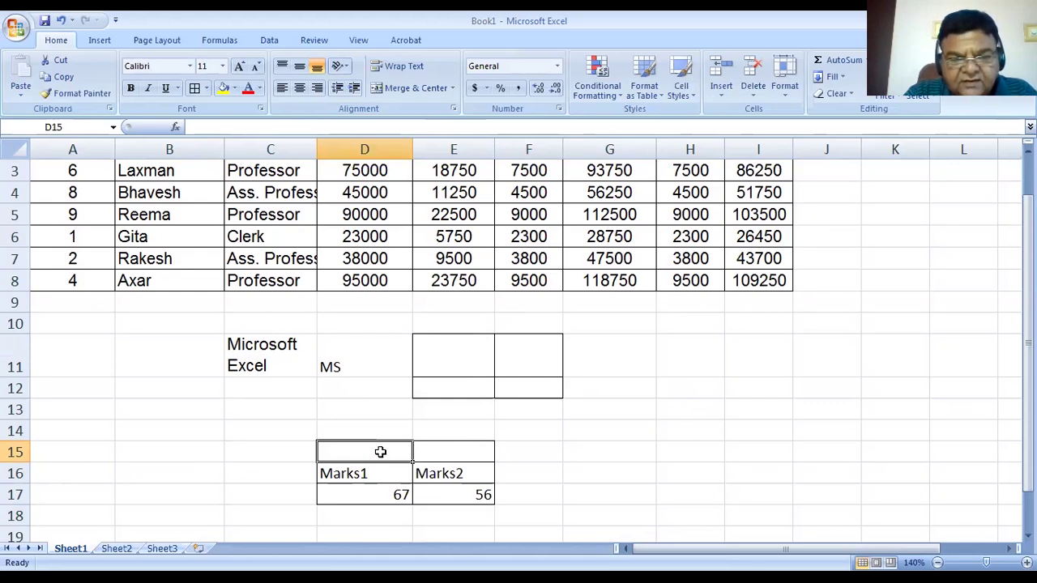
Merge and centre D15:E15 and title it 'Semester 1'.
{"action": "left_click", "coordinate": [427, 452]}
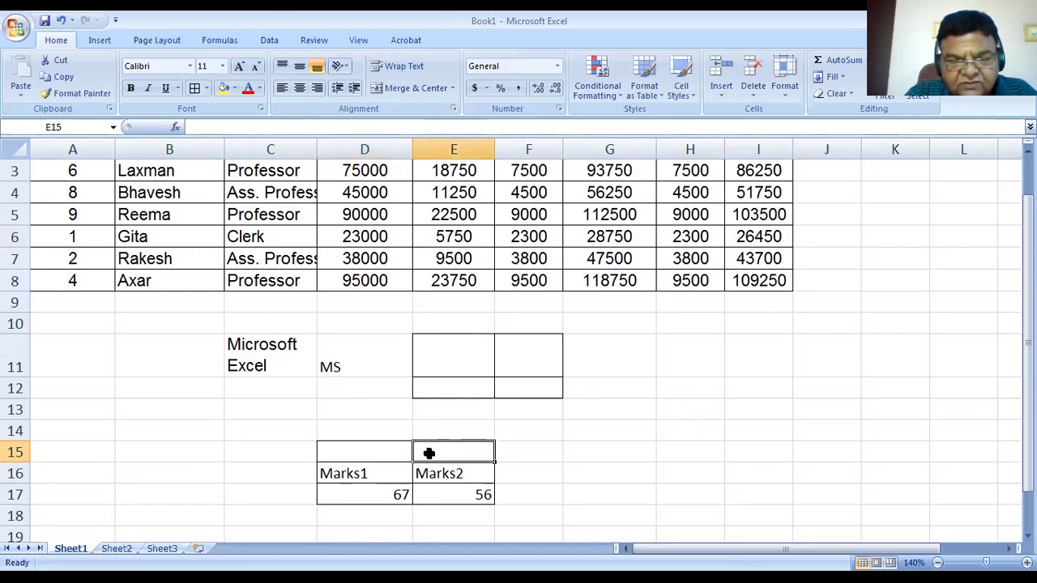
{"action": "left_click", "coordinate": [362, 453]}
{"action": "left_click_drag", "start_coordinate": [362, 453], "coordinate": [429, 454]}
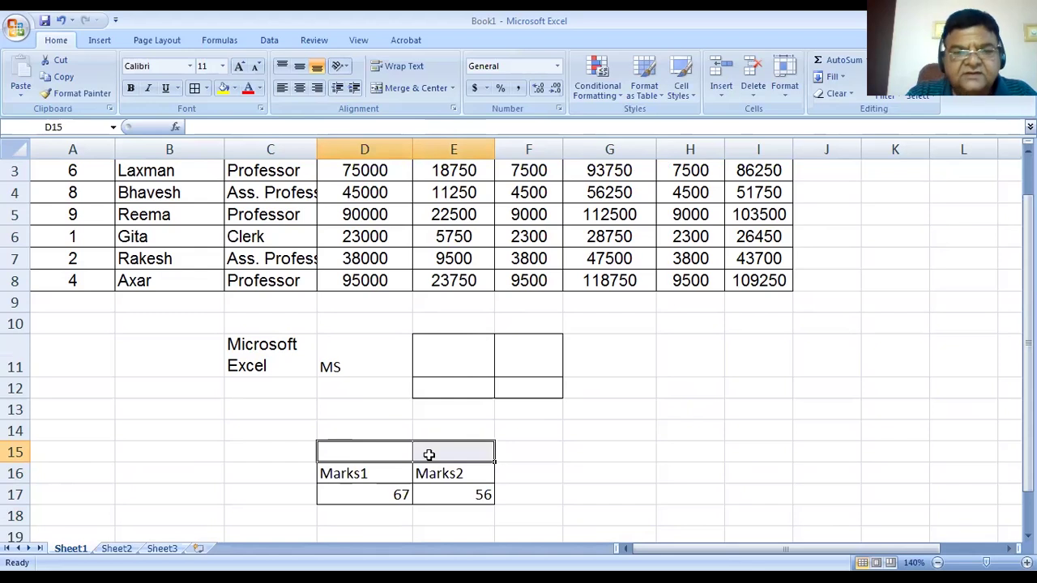
{"action": "left_click", "coordinate": [408, 91]}
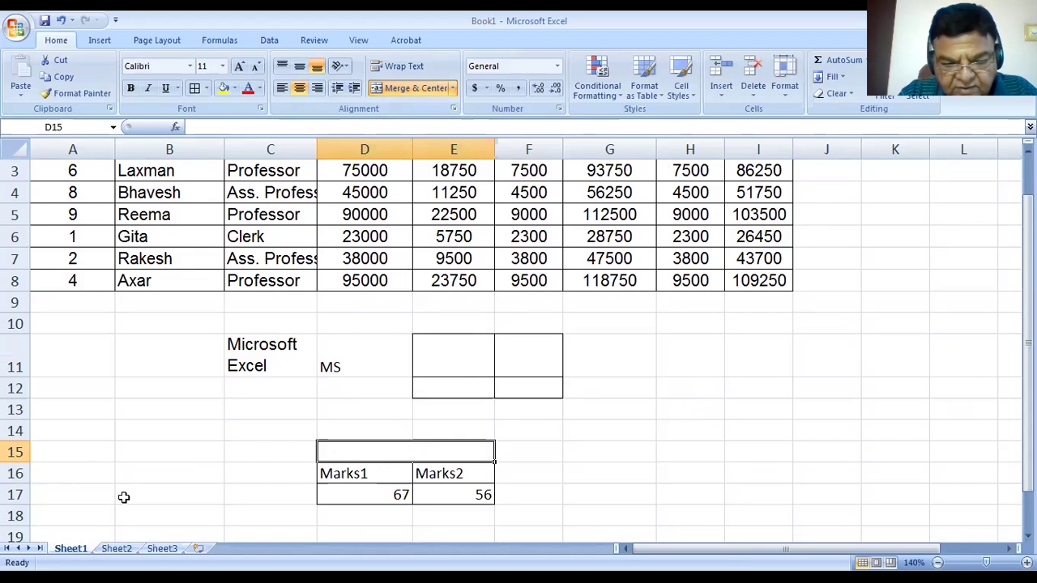
{"action": "type", "text": "Sele"}
{"action": "key", "text": "BackSpace"}
{"action": "key", "text": "BackSpace"}
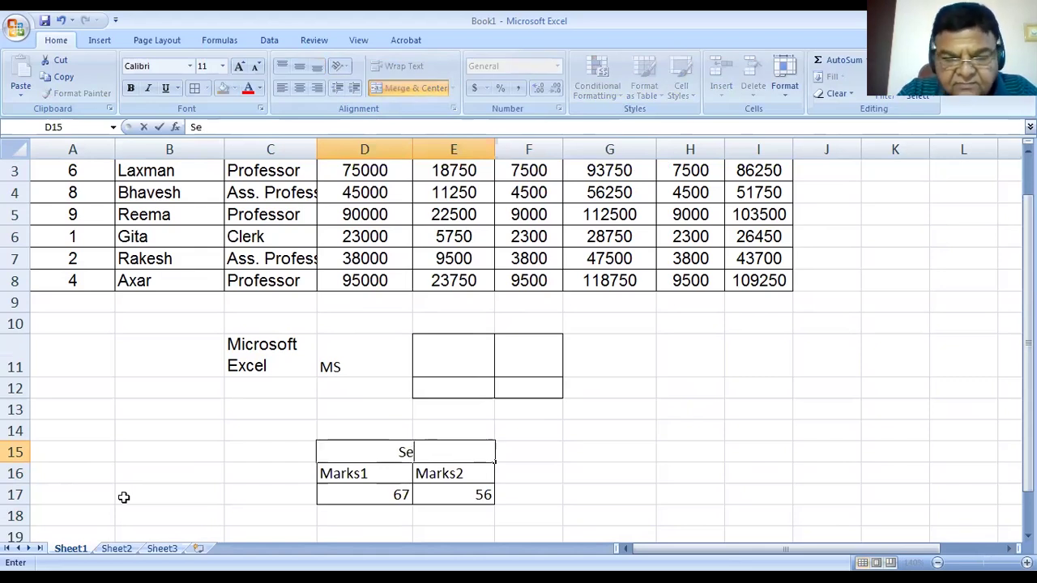
{"action": "type", "text": "mes"}
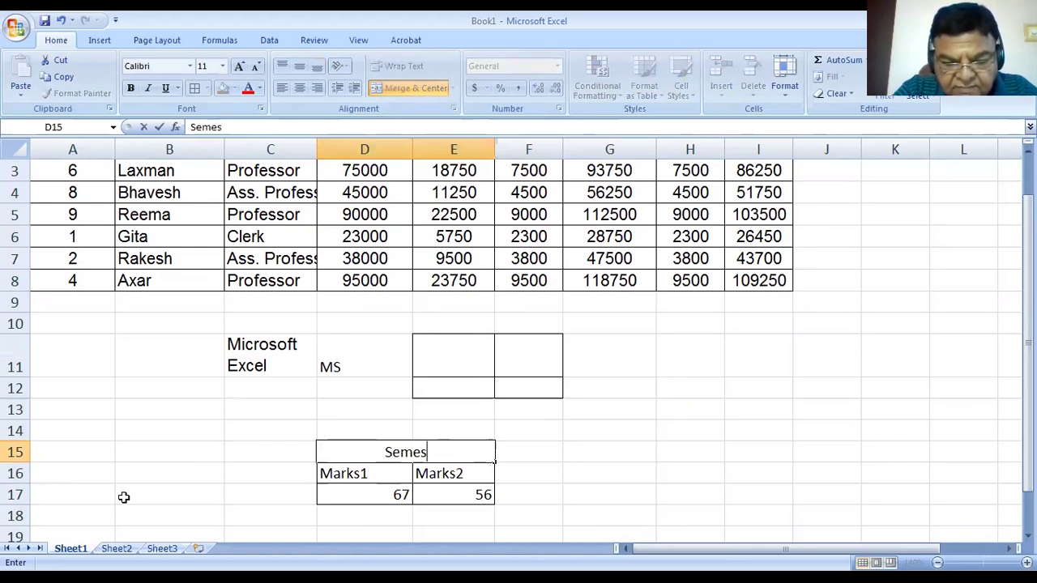
{"action": "type", "text": "ter"}
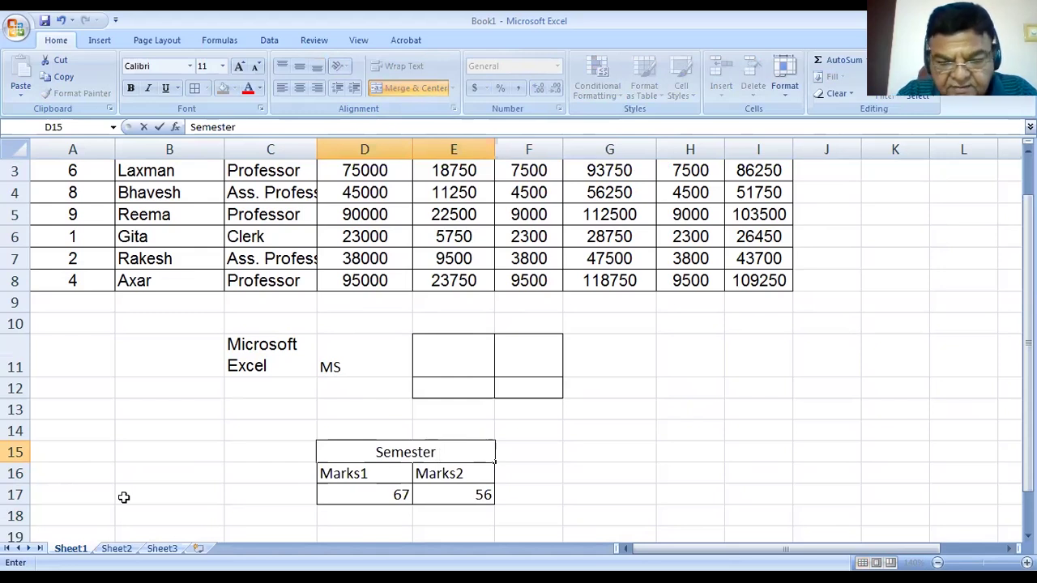
{"action": "type", "text": " 1"}
{"action": "key", "text": "Return"}
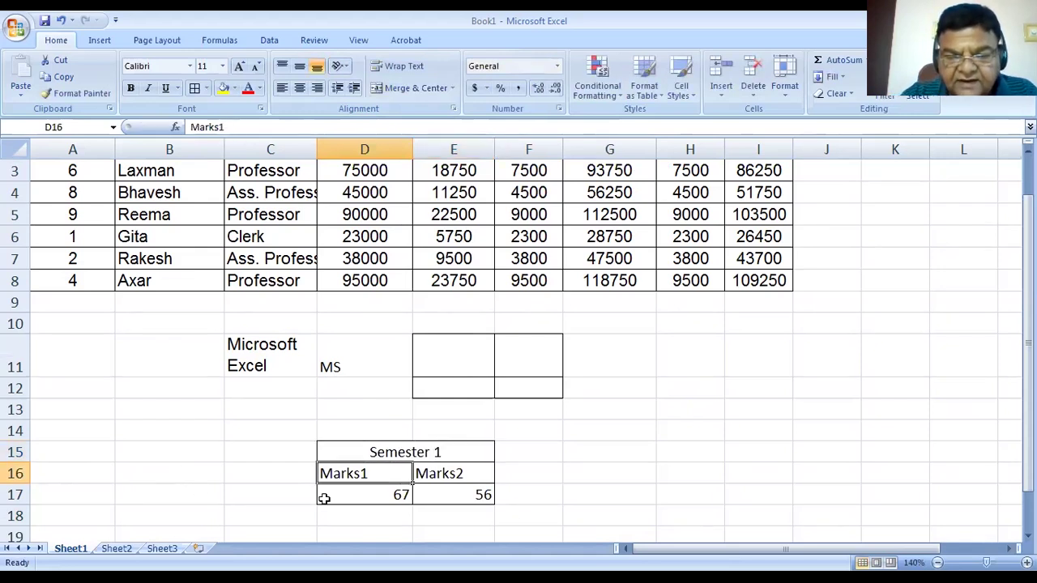
{"action": "left_click", "coordinate": [605, 485]}
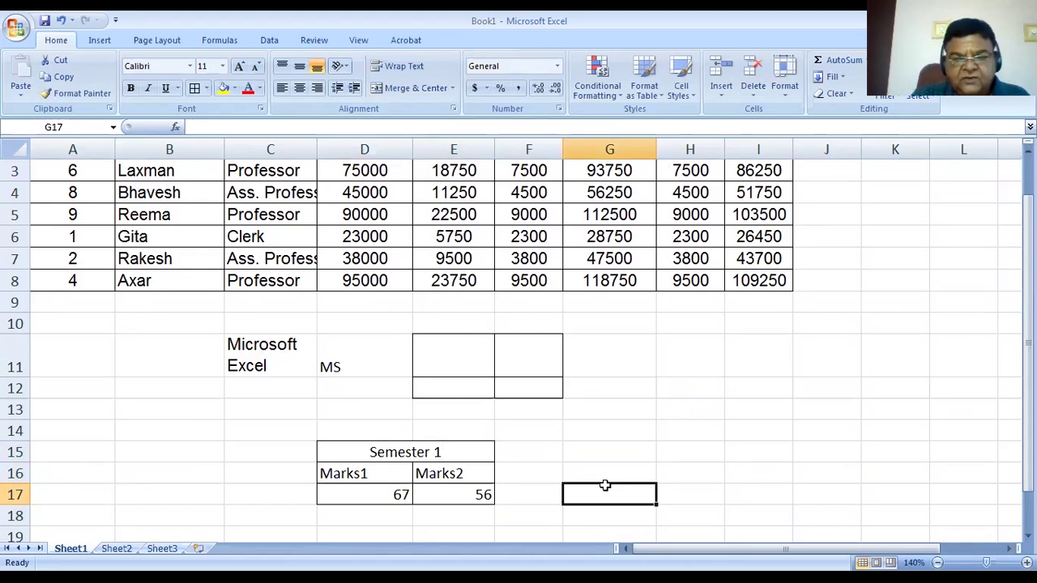
Centre Marks1, Marks2, 67 and 56 horizontally in D16:E17.
{"action": "left_click", "coordinate": [371, 478]}
{"action": "left_click_drag", "start_coordinate": [372, 484], "coordinate": [433, 491]}
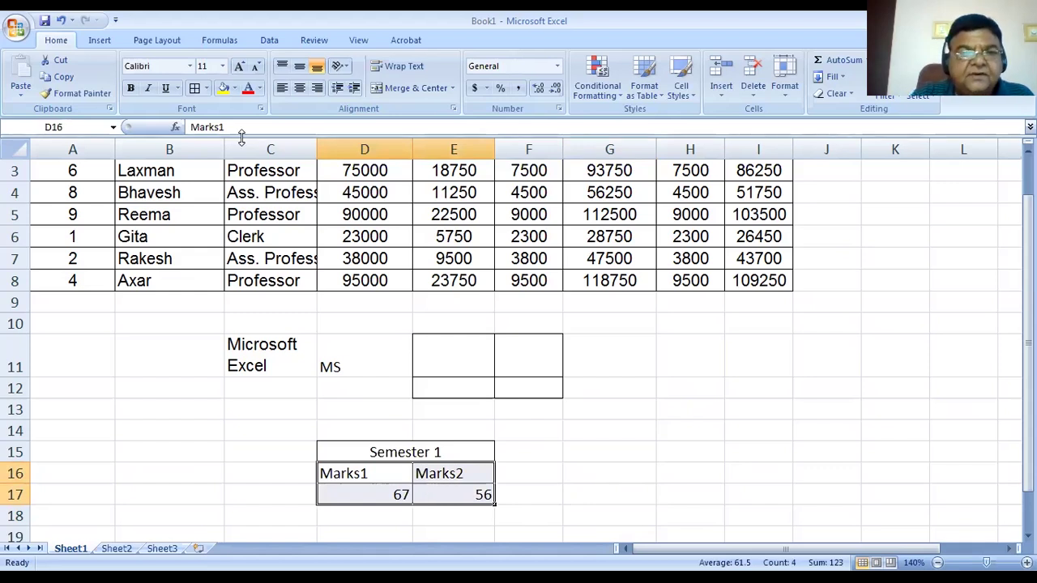
{"action": "left_click", "coordinate": [299, 87]}
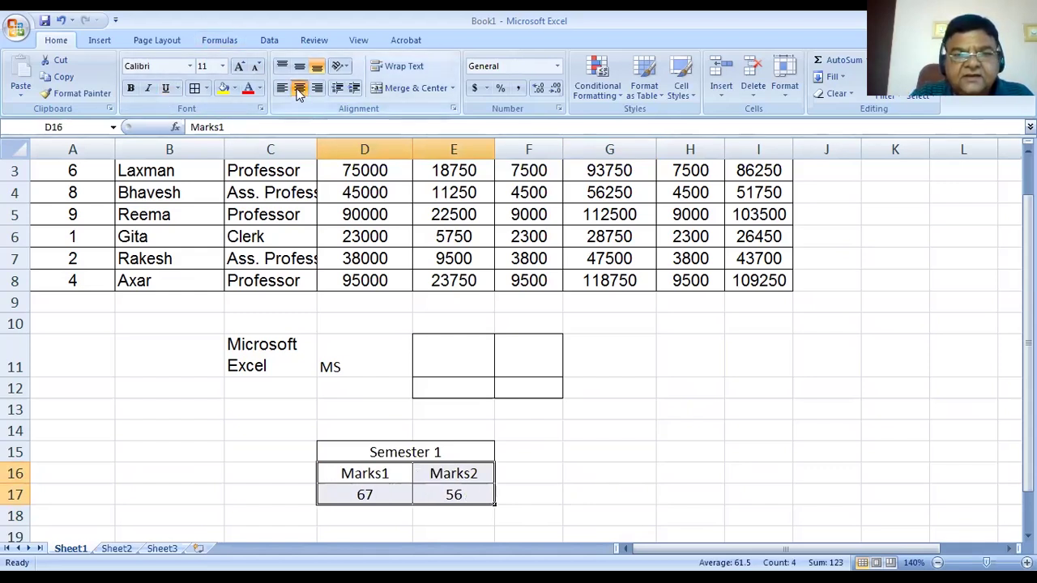
{"action": "left_click", "coordinate": [220, 500]}
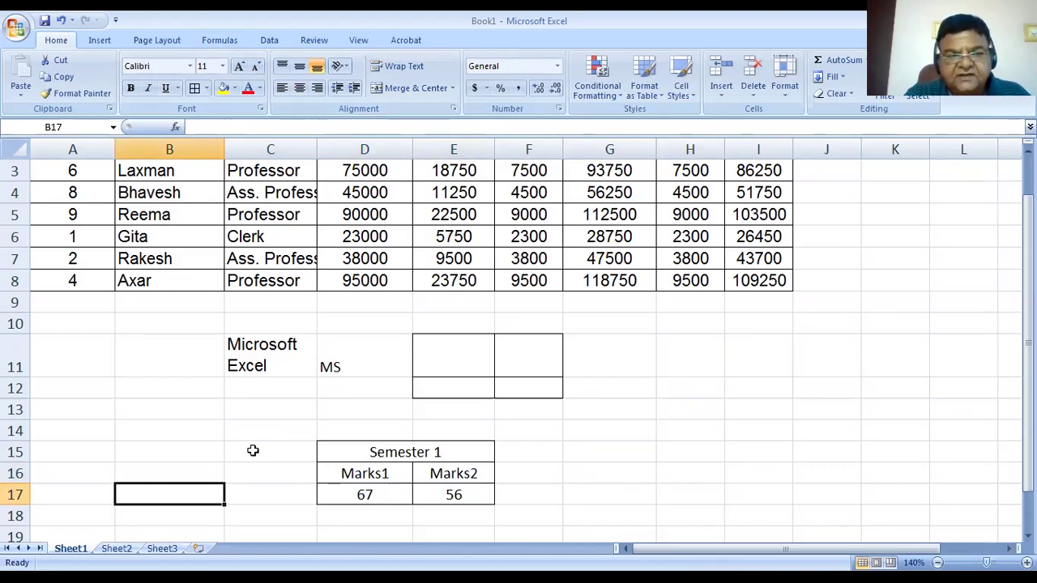
Clear all the text from the practice area B10:G18 below the employee table.
{"action": "left_click_drag", "start_coordinate": [202, 321], "coordinate": [574, 509]}
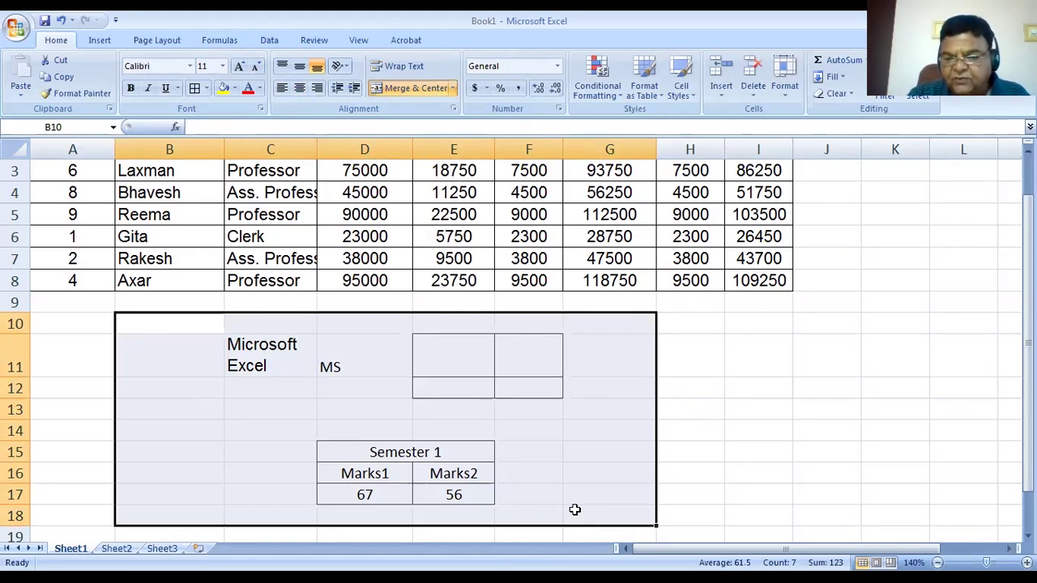
{"action": "key", "text": "Delete"}
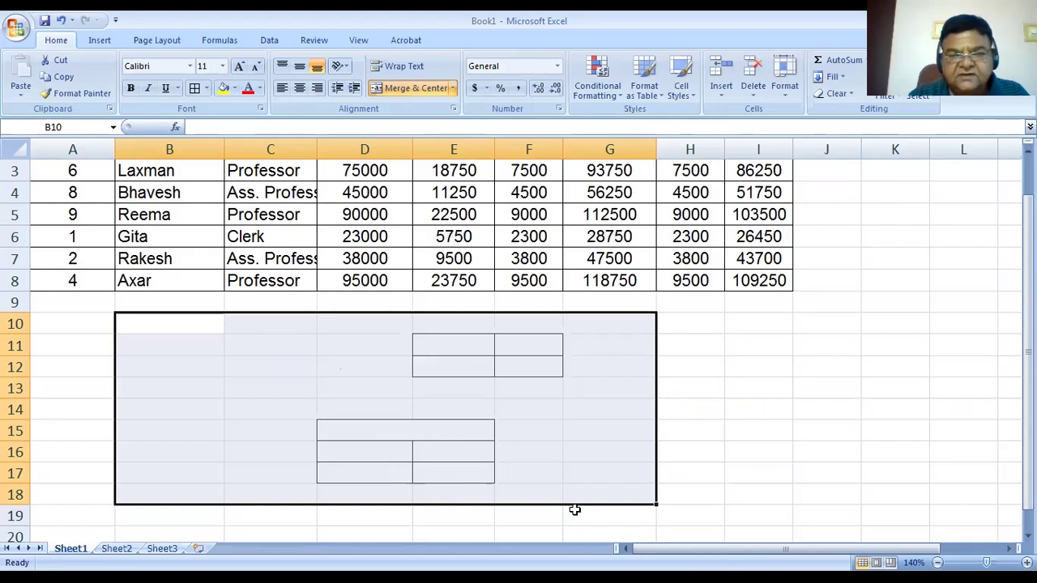
{"action": "left_click", "coordinate": [378, 374]}
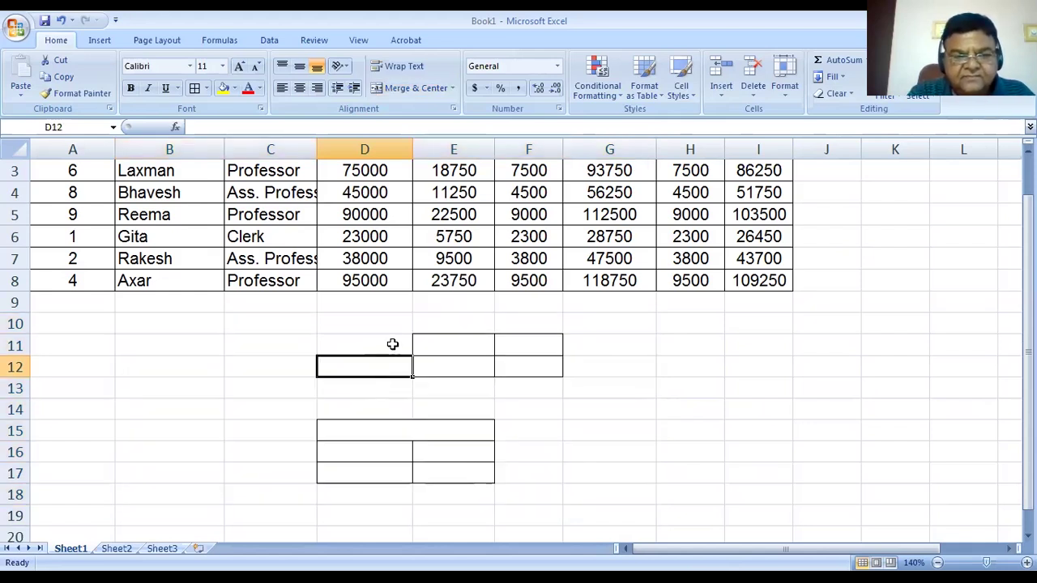
Remove all borders from the leftover bordered cells D10:G17.
{"action": "left_click_drag", "start_coordinate": [383, 332], "coordinate": [612, 483]}
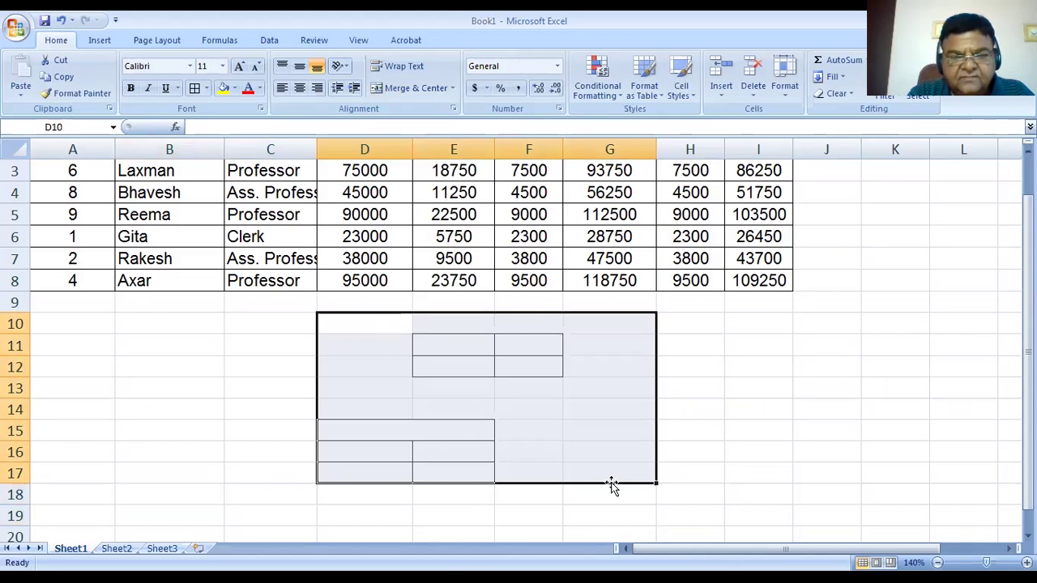
{"action": "left_click", "coordinate": [207, 88]}
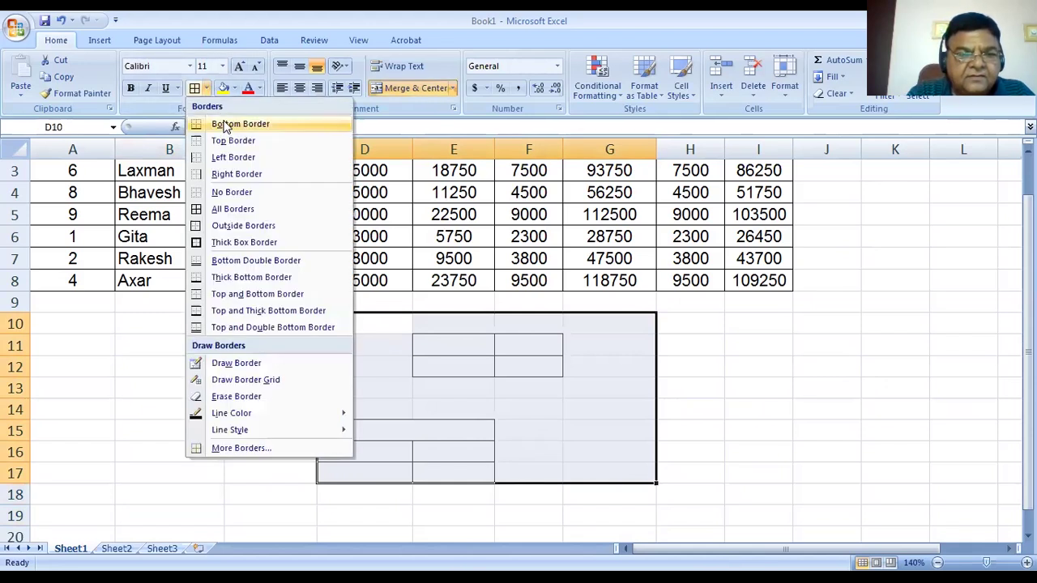
{"action": "left_click", "coordinate": [223, 192]}
{"action": "left_click", "coordinate": [107, 438]}
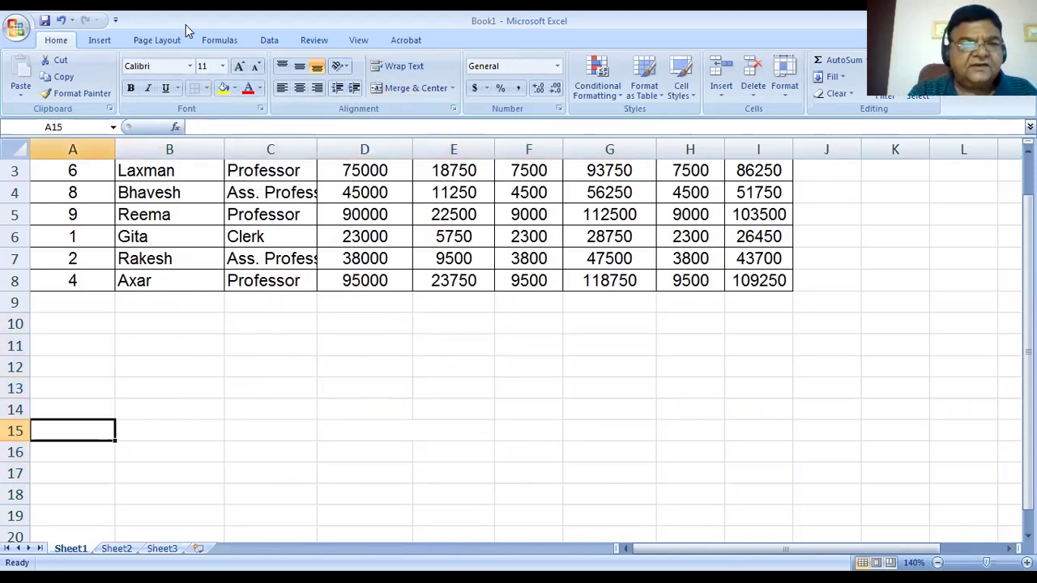
{"action": "key", "text": "Up"}
{"action": "key", "text": "Up"}
{"action": "key", "text": "Up"}
{"action": "key", "text": "Up"}
{"action": "key", "text": "Up"}
{"action": "key", "text": "Up"}
{"action": "key", "text": "Up"}
{"action": "key", "text": "Up"}
{"action": "key", "text": "Up"}
{"action": "key", "text": "Up"}
{"action": "key", "text": "Up"}
{"action": "key", "text": "Up"}
{"action": "key", "text": "Up"}
{"action": "key", "text": "Up"}
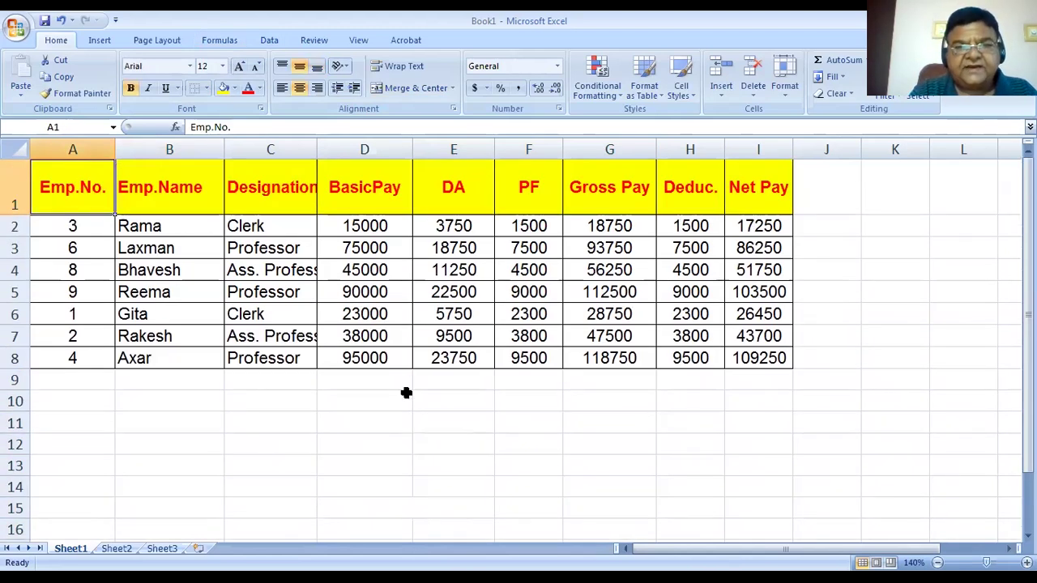
Bring up the Save As dialog from the Office menu, offering Book1.xlsx.
{"action": "left_click", "coordinate": [13, 29]}
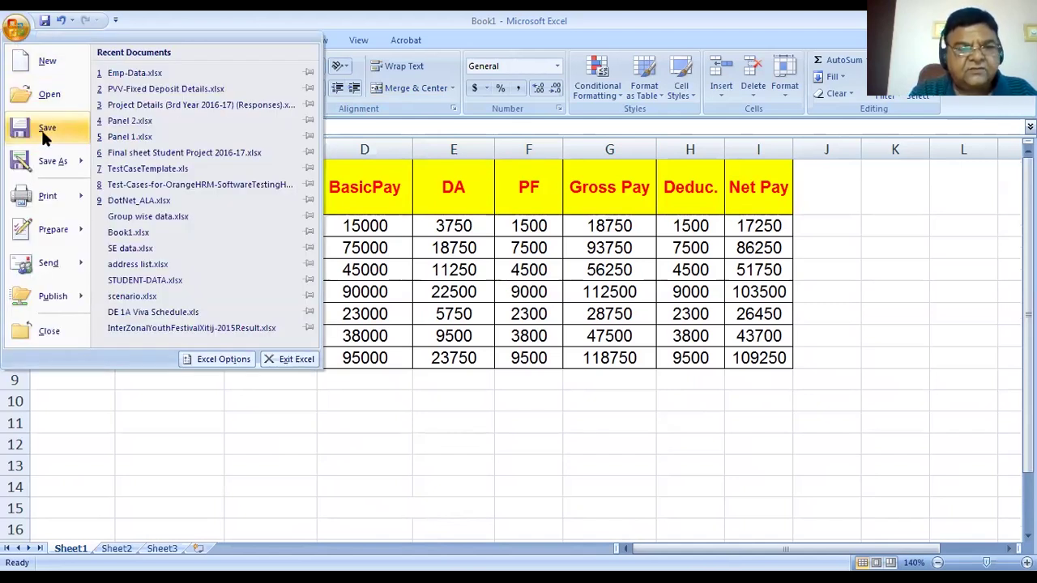
{"action": "left_click", "coordinate": [219, 375]}
Save the workbook as Emp-data, replacing the existing Emp-Data.xlsx.
{"action": "key", "text": "ctrl+s"}
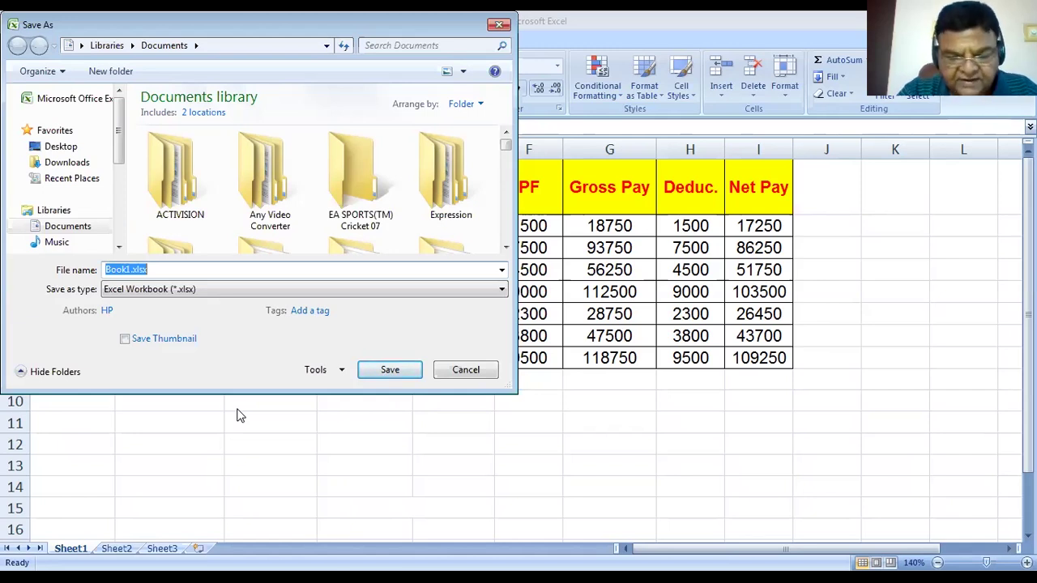
{"action": "type", "text": "Emp"}
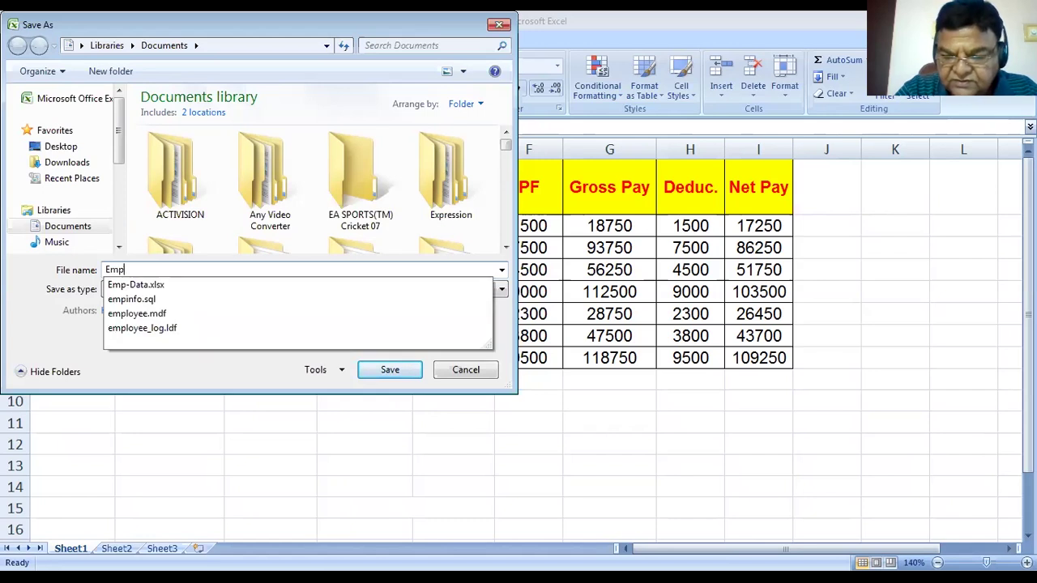
{"action": "type", "text": "-data"}
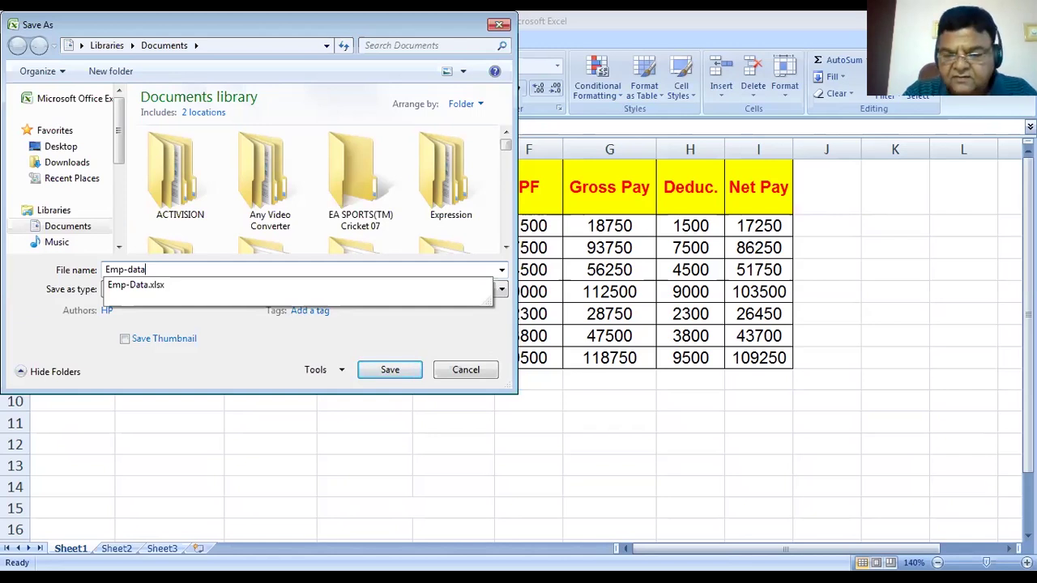
{"action": "key", "text": "Return"}
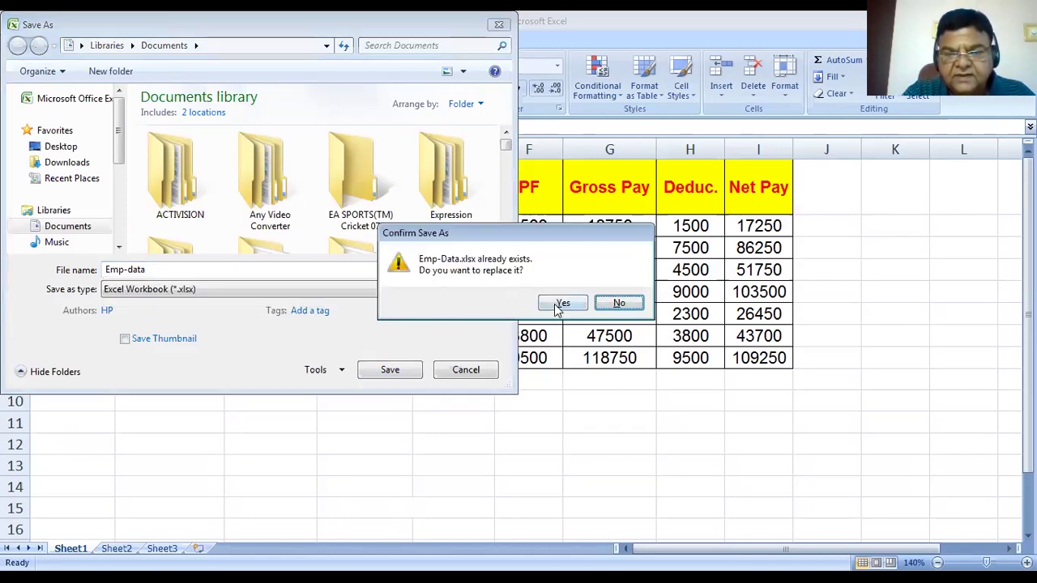
{"action": "left_click", "coordinate": [559, 307]}
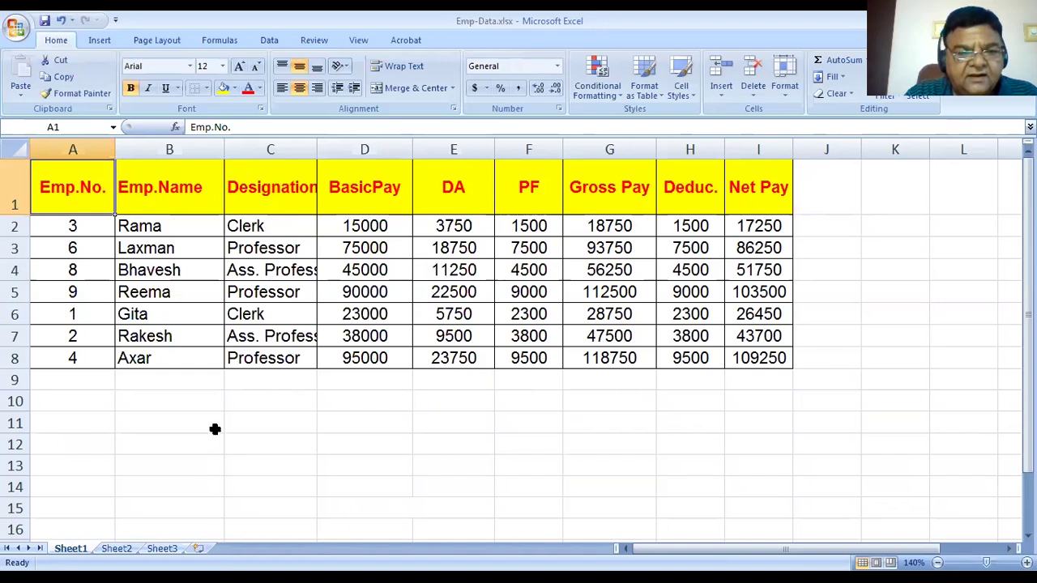
{"action": "left_click", "coordinate": [245, 422]}
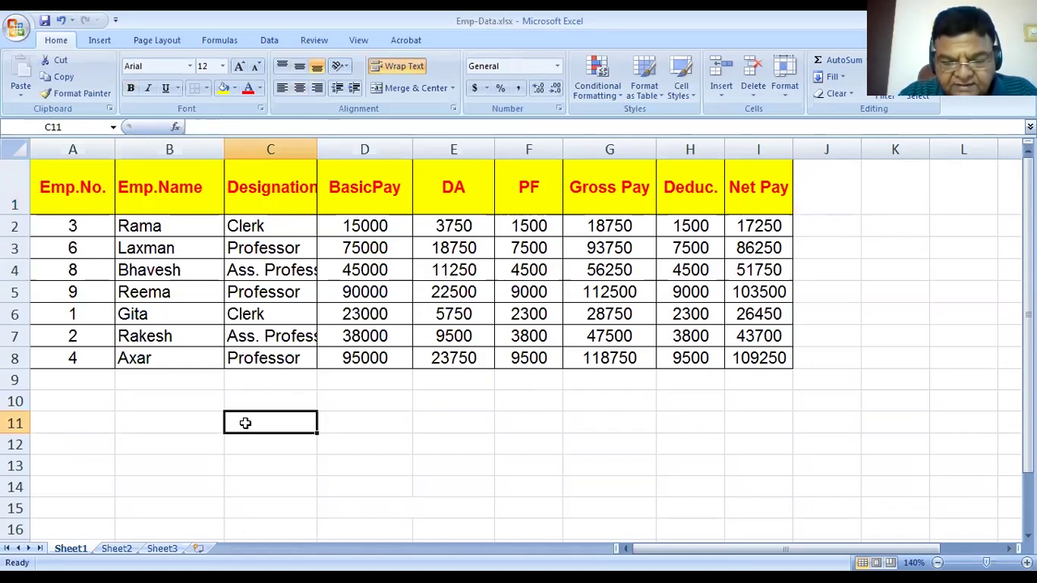
Enter 'WORK BOOK' in cell C11 and AutoFit column C to its contents.
{"action": "type", "text": "WORK BOOK"}
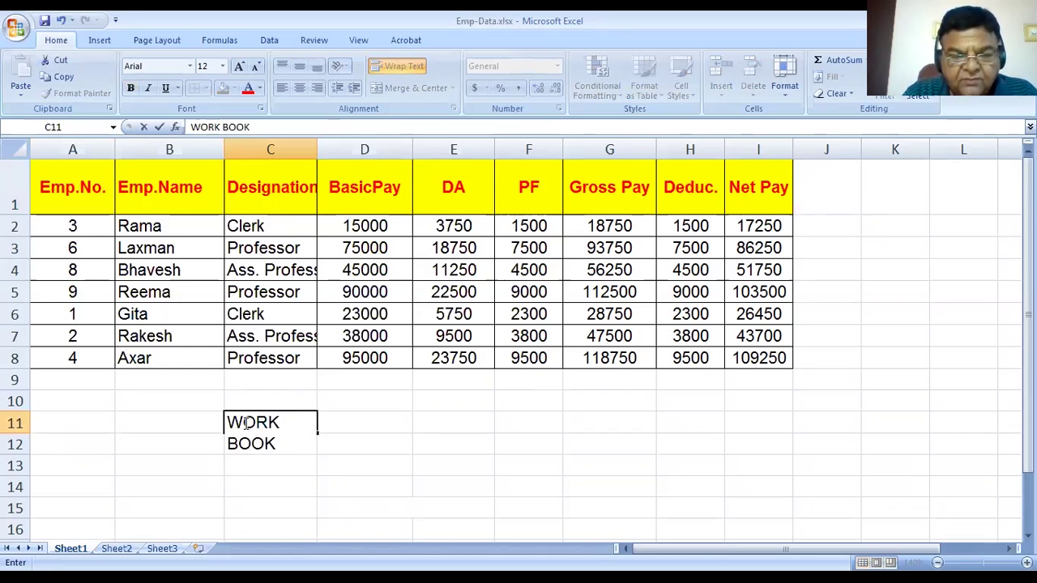
{"action": "left_click", "coordinate": [185, 480]}
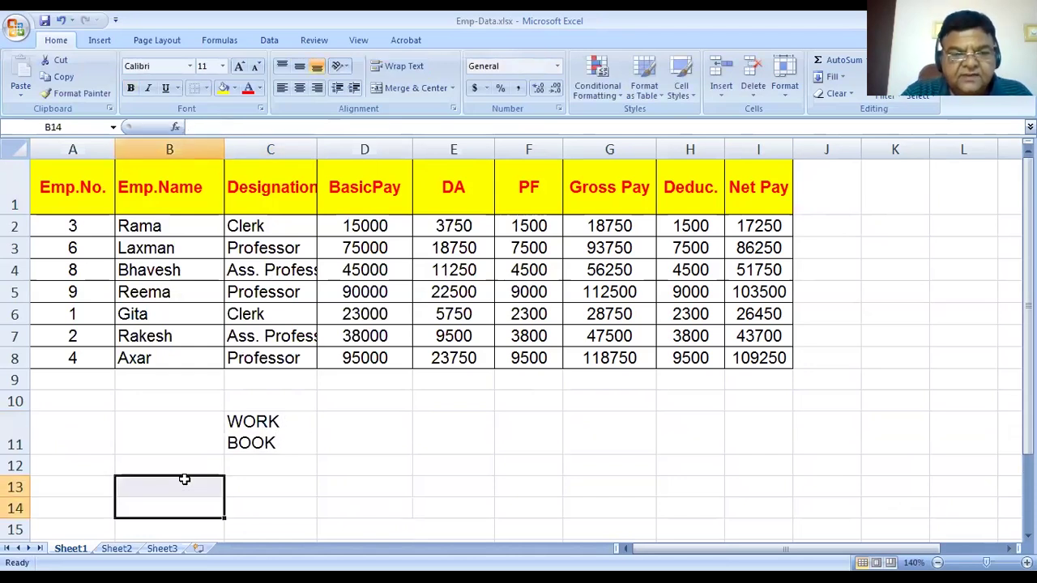
{"action": "double_click", "coordinate": [314, 155]}
{"action": "left_click", "coordinate": [274, 451]}
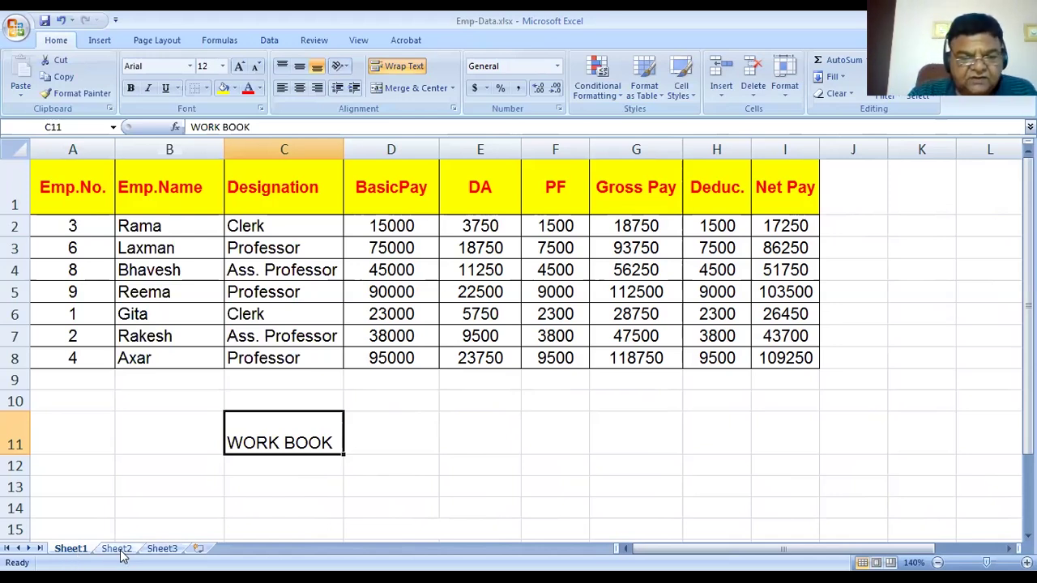
Insert two blank worksheets, Sheet4 and Sheet5, and return to Sheet1.
{"action": "left_click", "coordinate": [199, 549]}
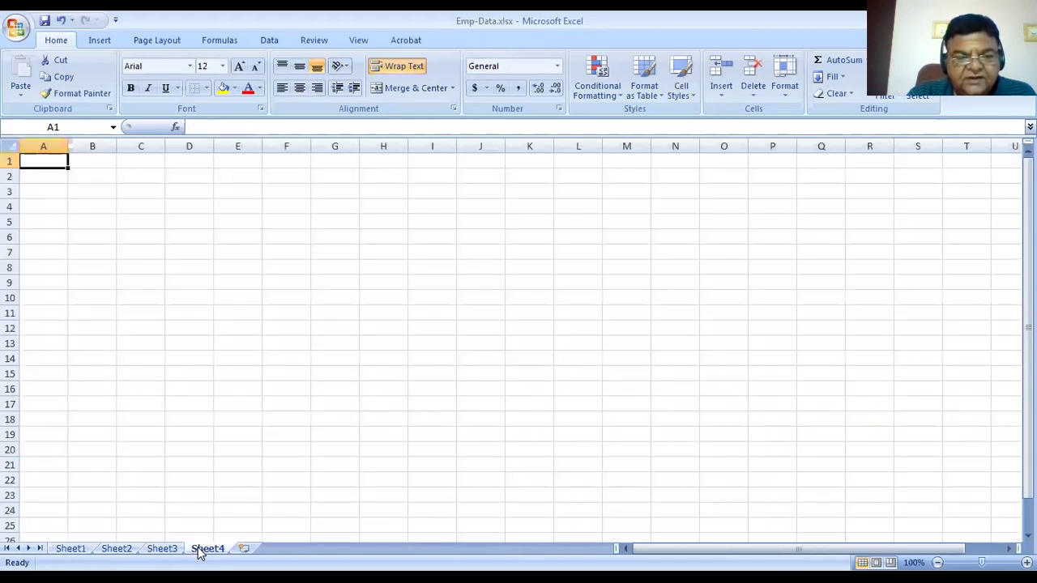
{"action": "left_click", "coordinate": [241, 549]}
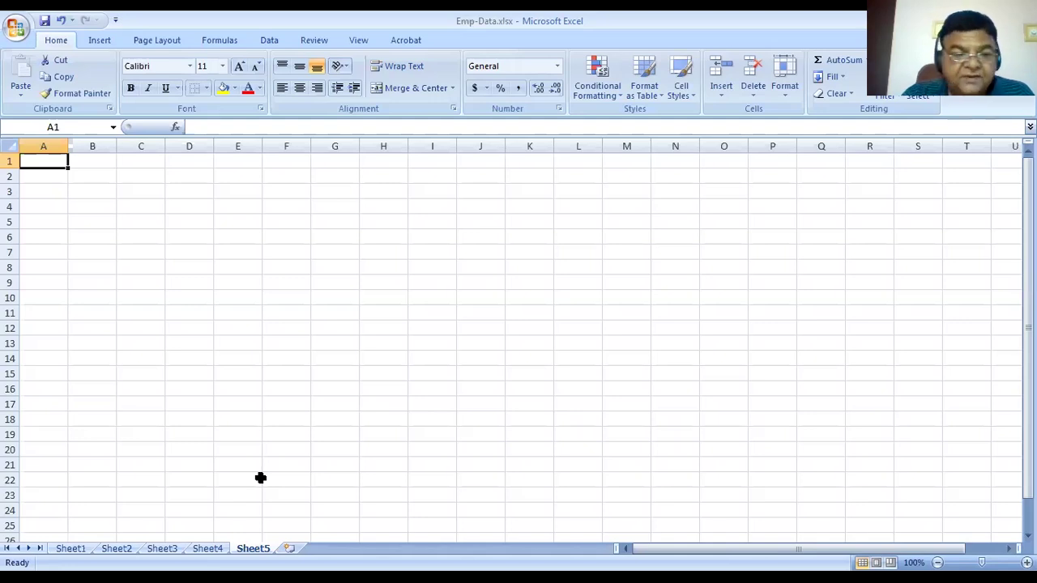
{"action": "left_click", "coordinate": [70, 549]}
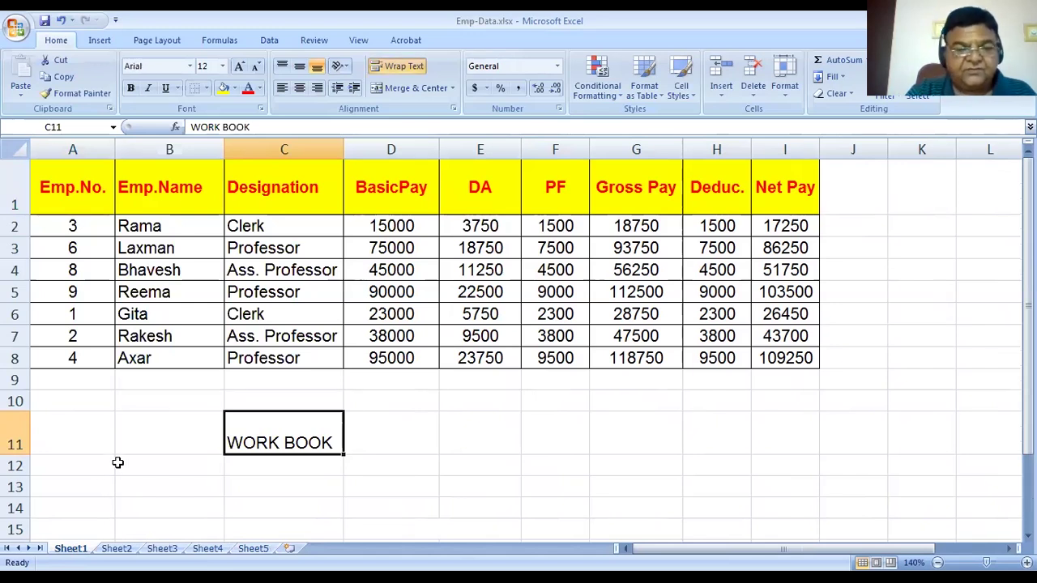
{"action": "right_click", "coordinate": [69, 549]}
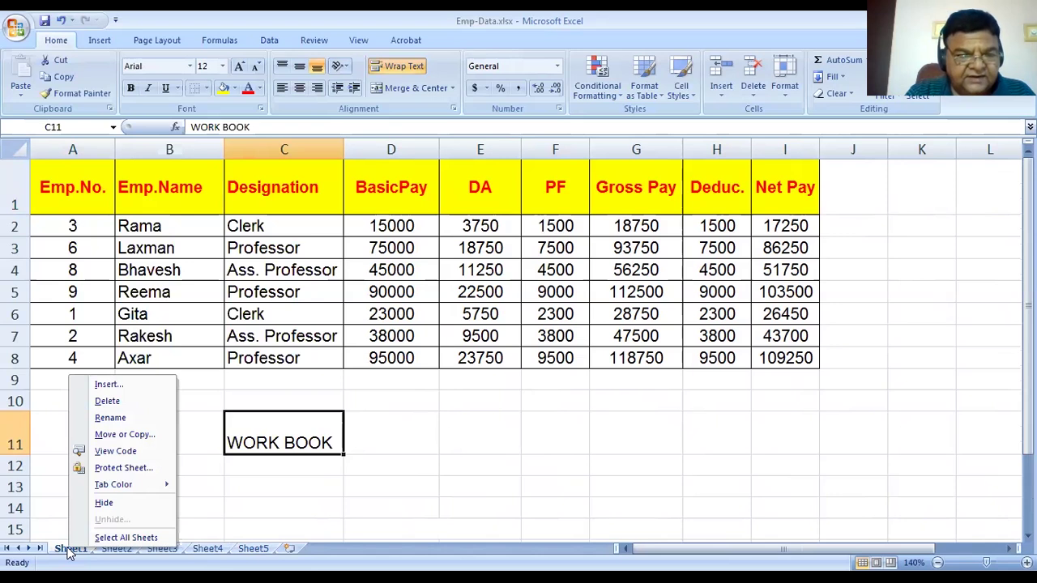
Rename the Sheet1 tab to Emp-salary, then switch to the empty Sheet2.
{"action": "left_click", "coordinate": [113, 435]}
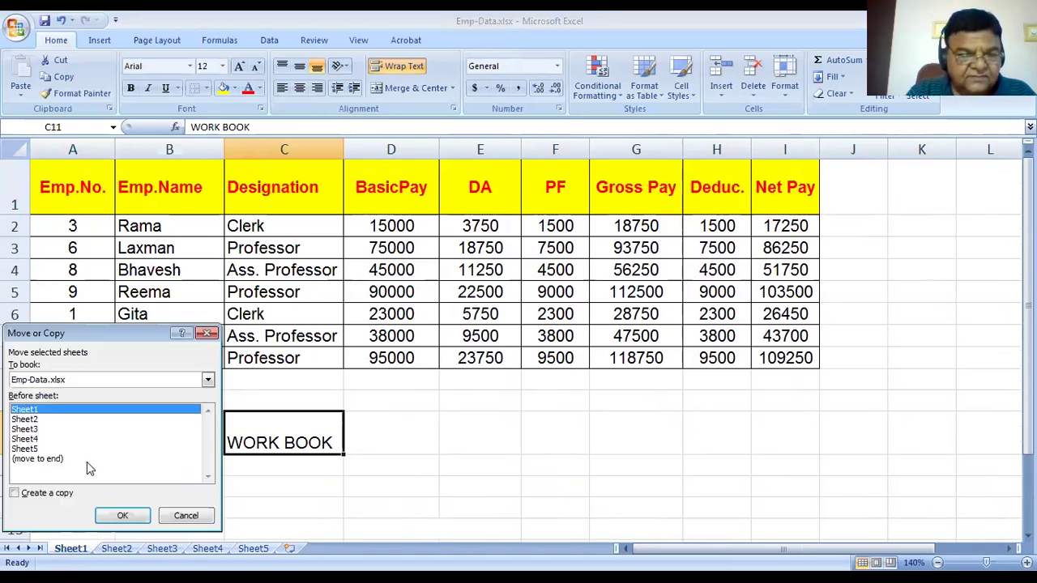
{"action": "left_click", "coordinate": [185, 516]}
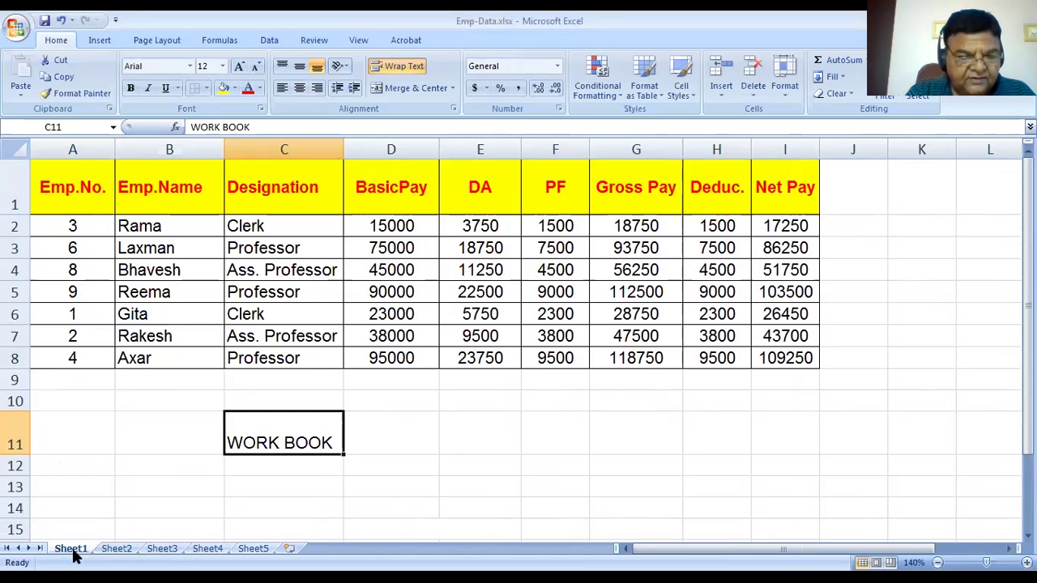
{"action": "right_click", "coordinate": [73, 551]}
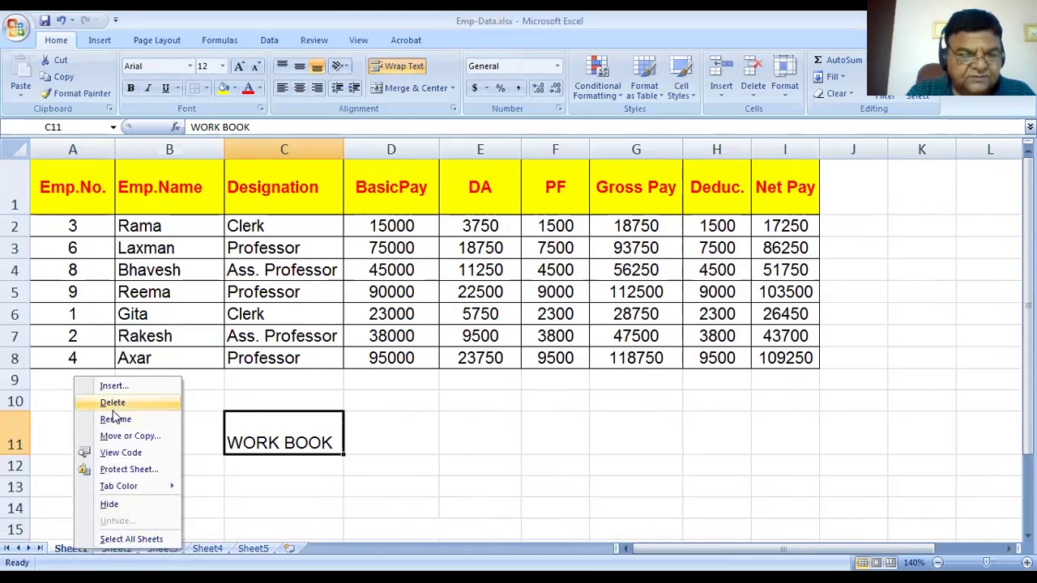
{"action": "left_click", "coordinate": [115, 419]}
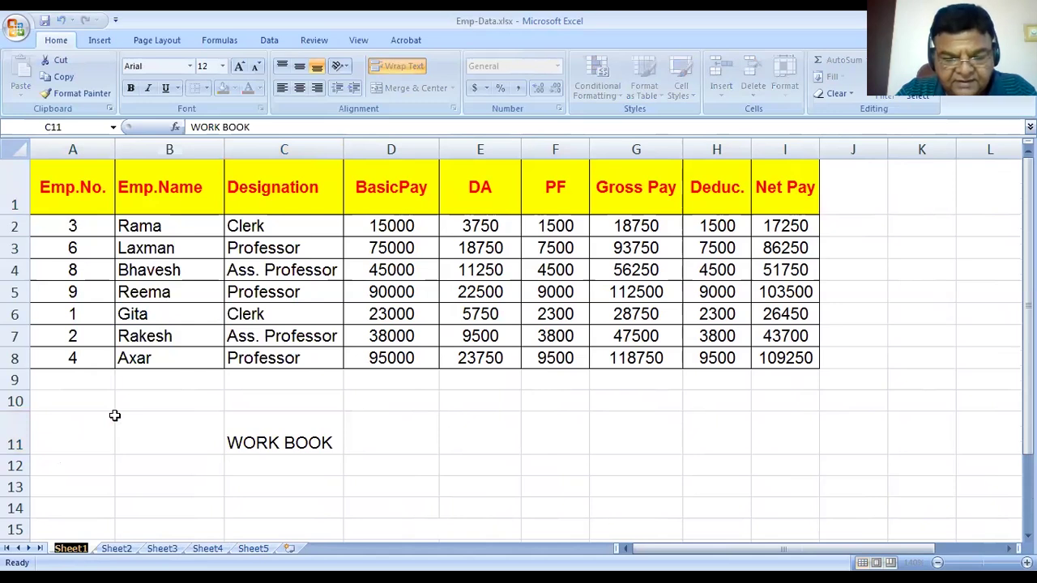
{"action": "type", "text": "Emp"}
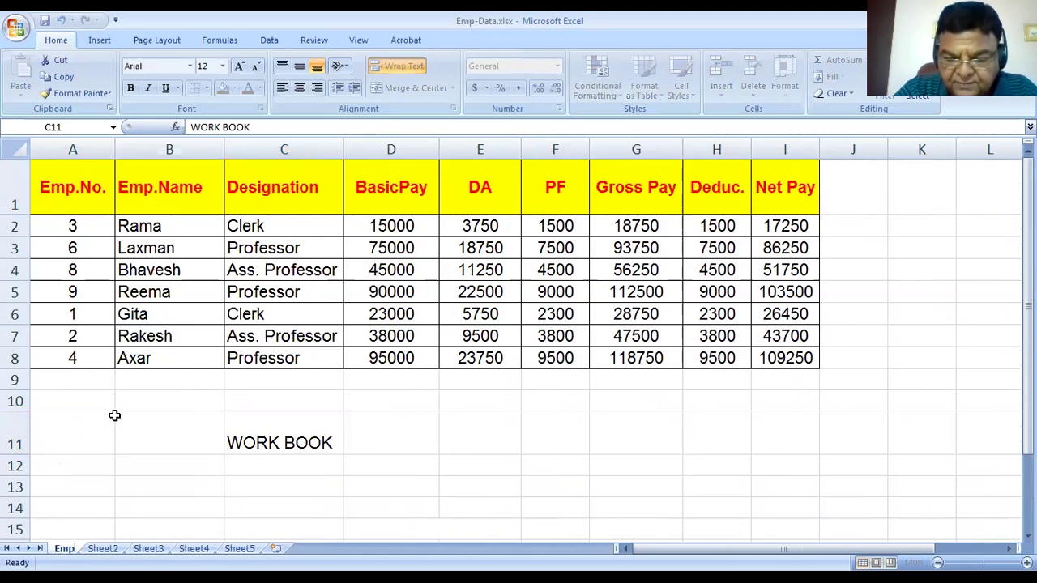
{"action": "type", "text": "-sa"}
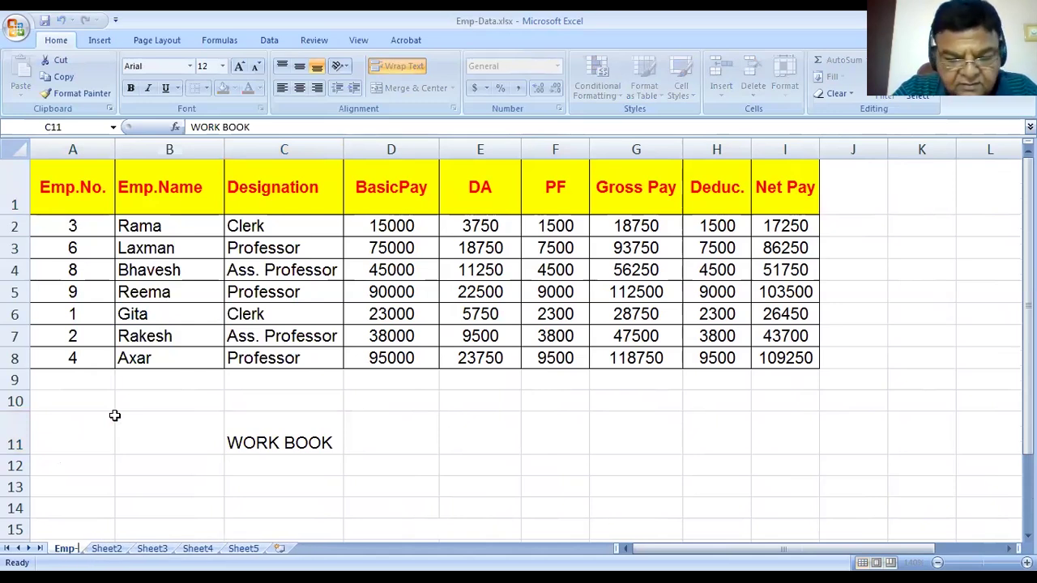
{"action": "type", "text": "lary"}
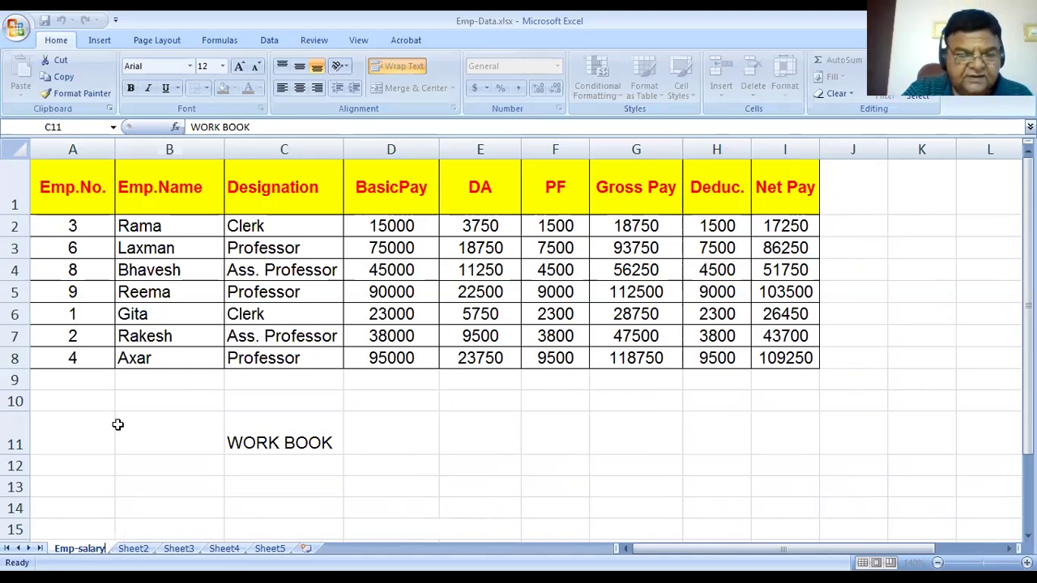
{"action": "left_click", "coordinate": [134, 444]}
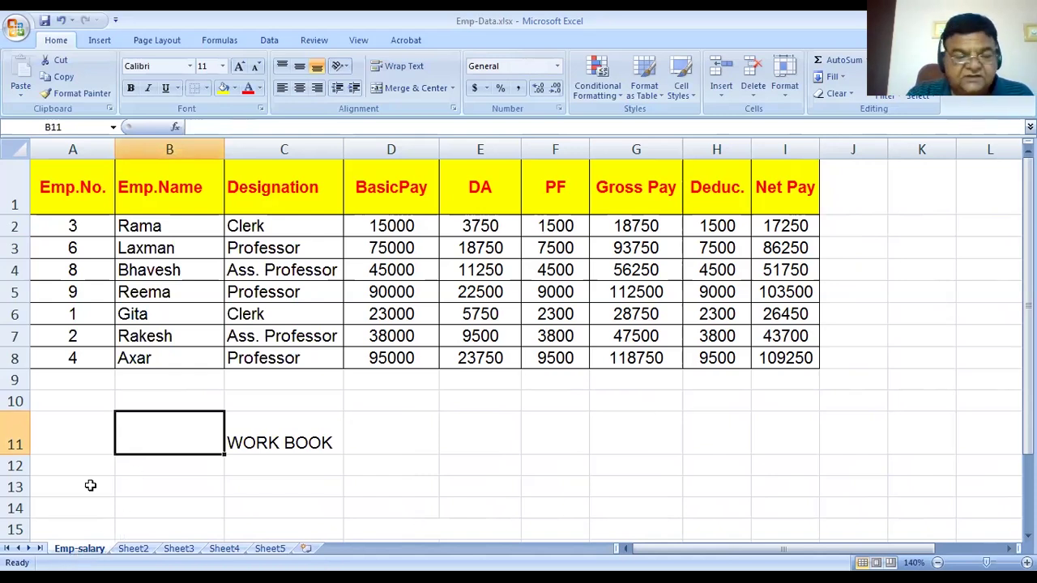
{"action": "left_click", "coordinate": [132, 549]}
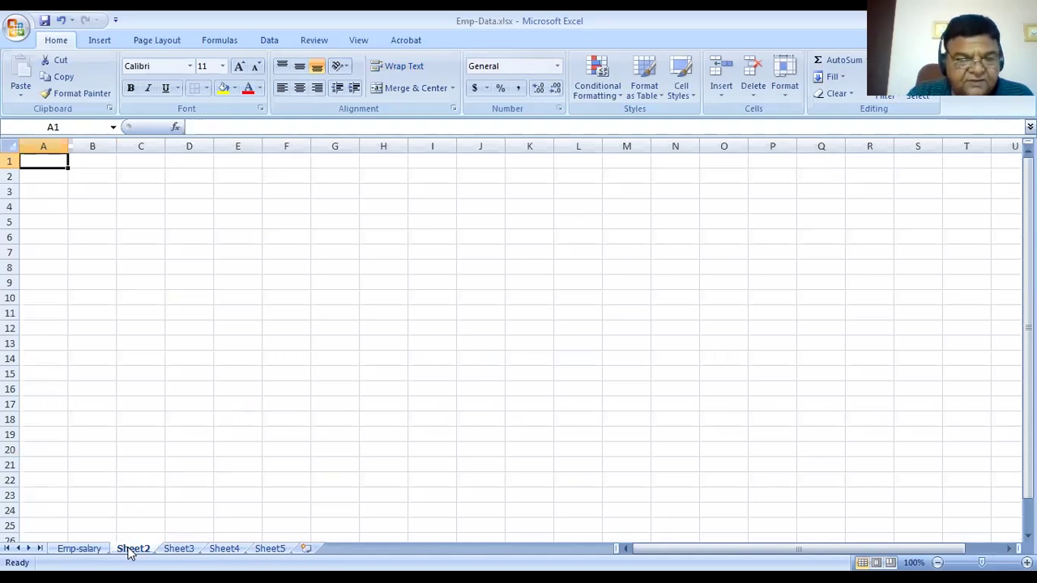
Rename the Sheet2 tab to Emp-per and return to the Emp-salary sheet.
{"action": "right_click", "coordinate": [129, 552]}
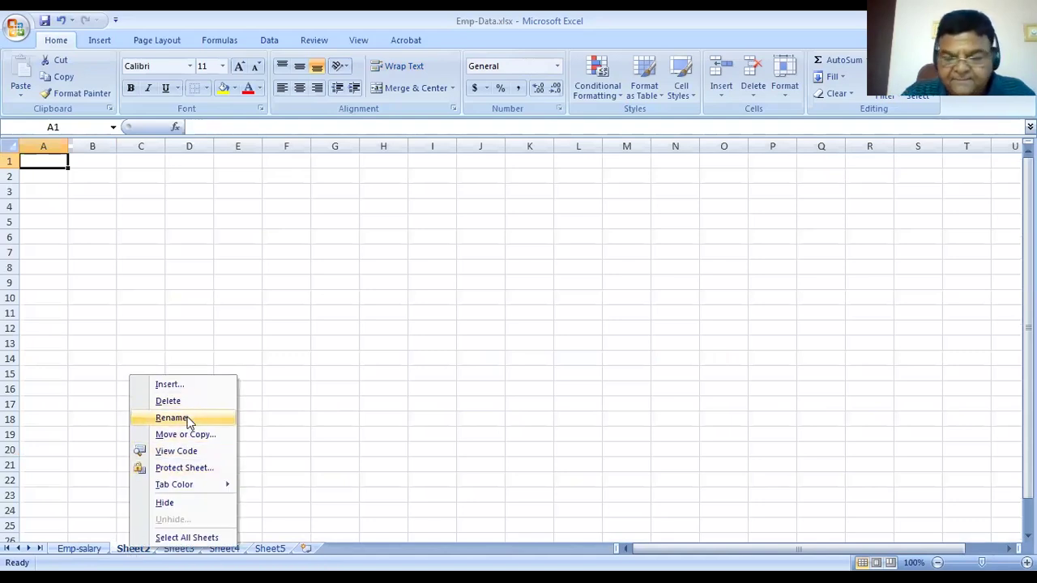
{"action": "left_click", "coordinate": [186, 417]}
{"action": "type", "text": "Empl"}
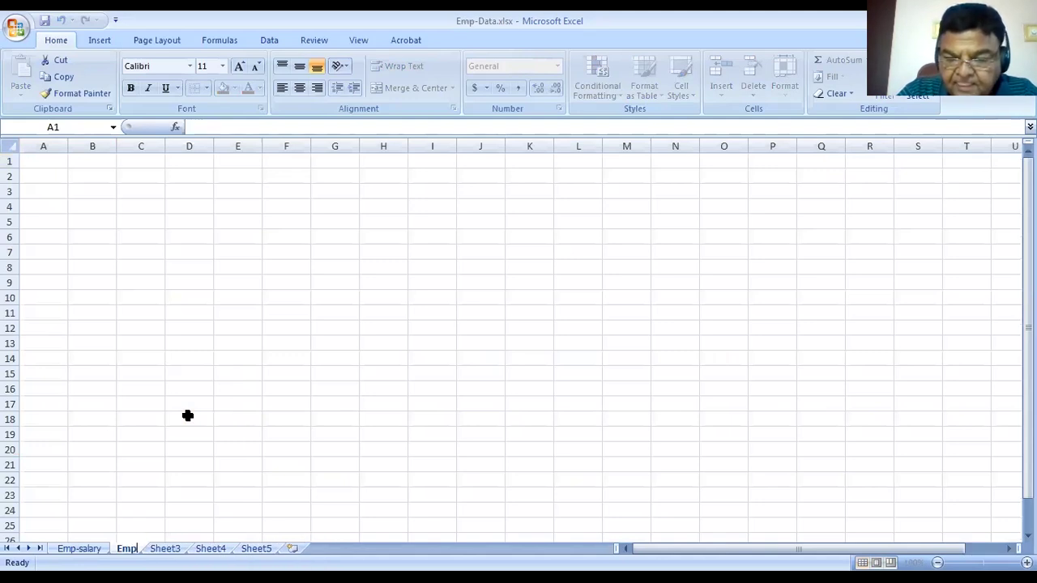
{"action": "type", "text": "-per"}
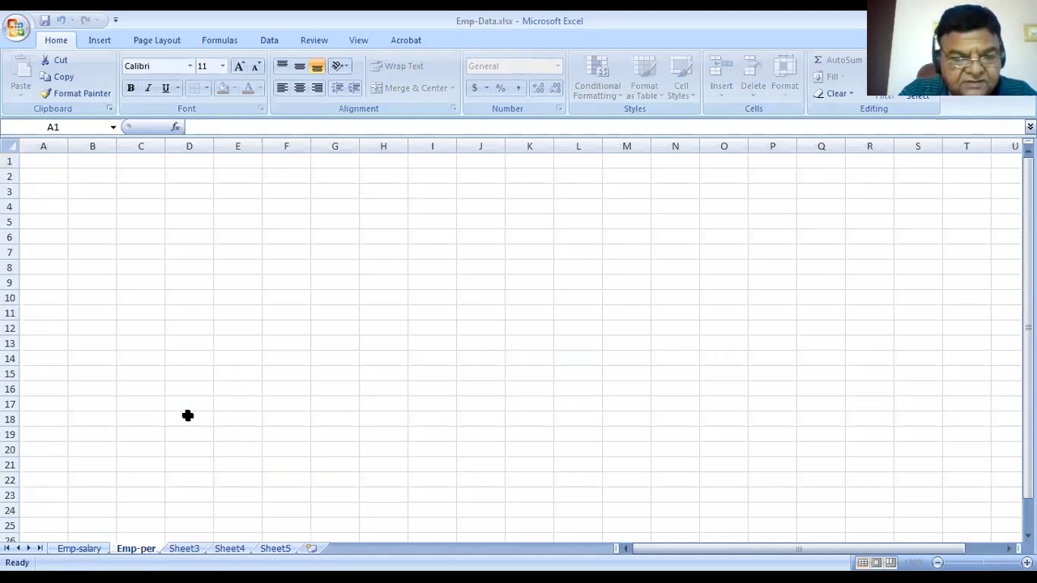
{"action": "key", "text": "Return"}
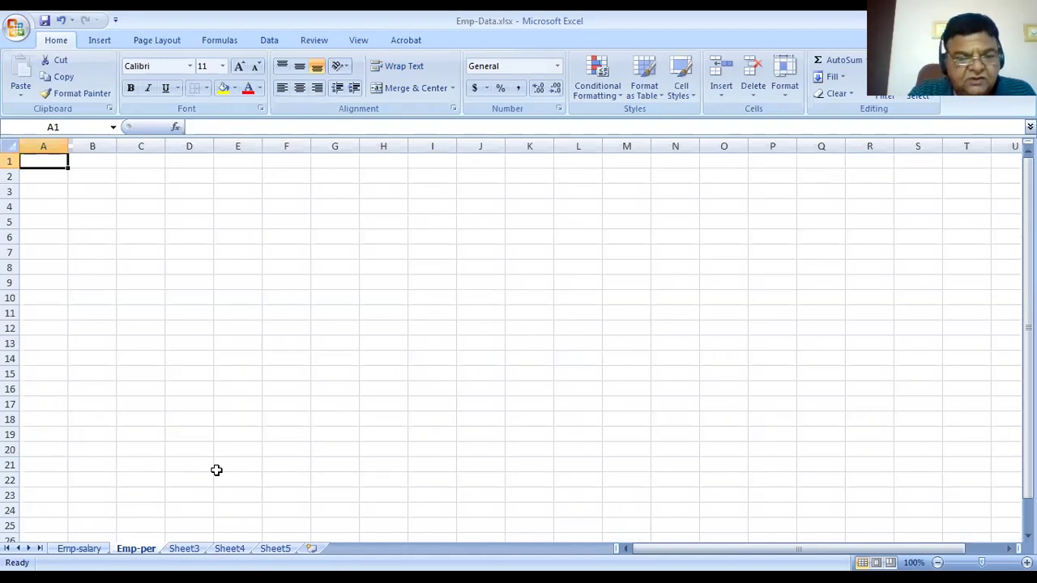
{"action": "left_click", "coordinate": [80, 549]}
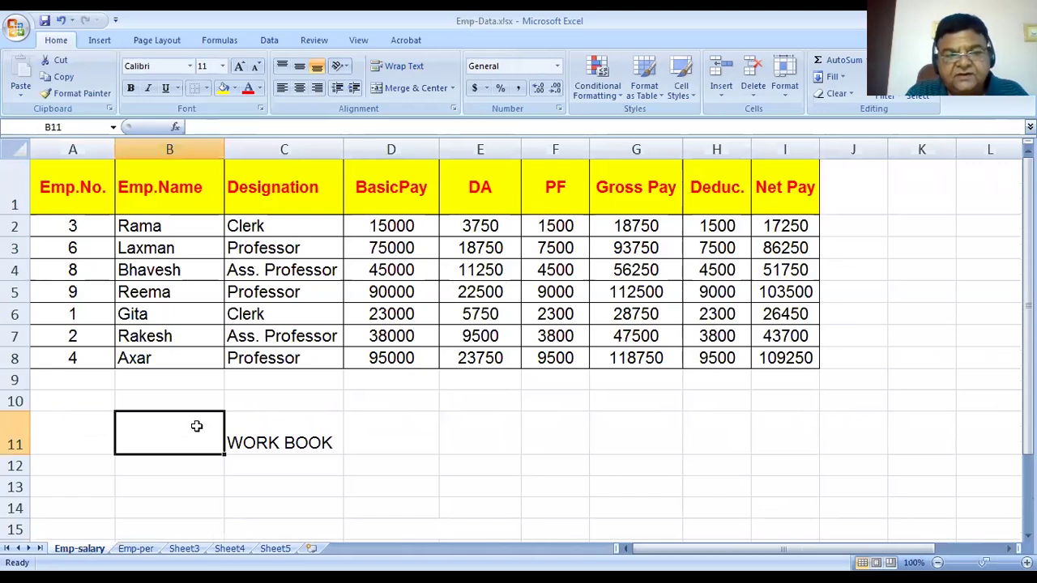
Select cells B11:C11 holding the WORK BOOK text.
{"action": "left_click_drag", "start_coordinate": [215, 429], "coordinate": [284, 433]}
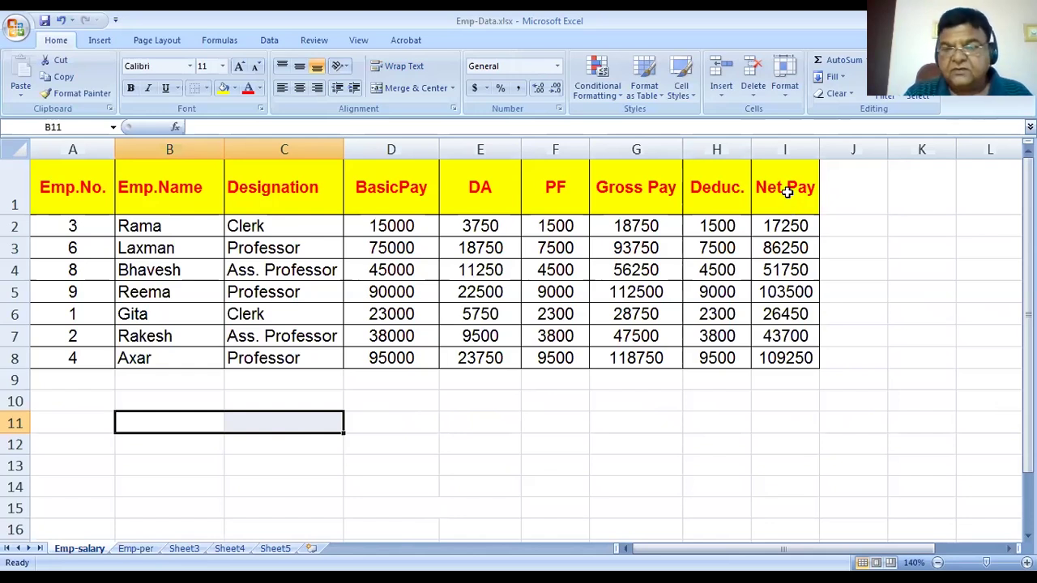
Select the Net Pay values I1:I8 and bring up the Insert Chart dialog.
{"action": "left_click_drag", "start_coordinate": [787, 192], "coordinate": [785, 356]}
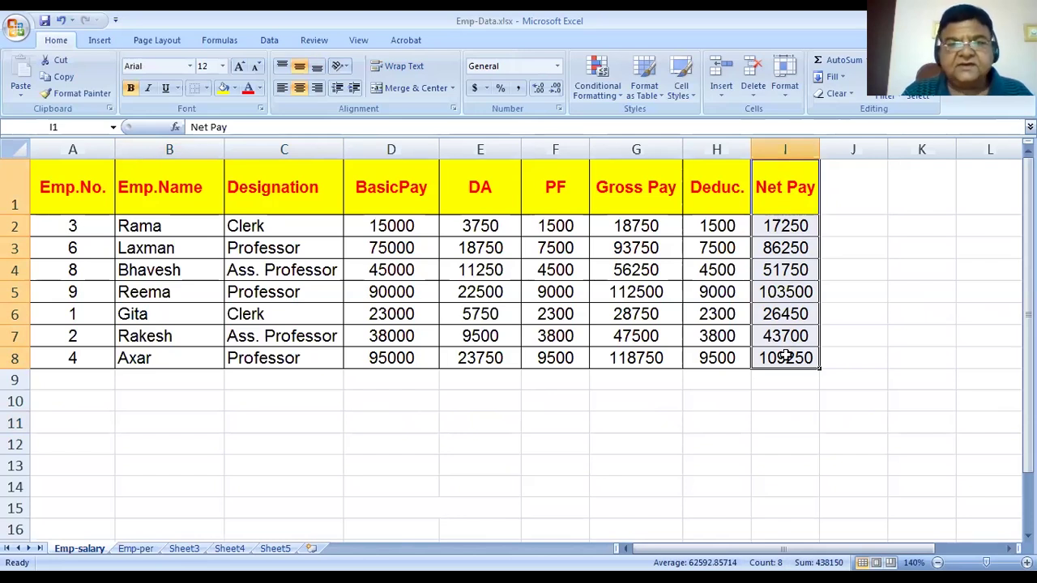
{"action": "left_click", "coordinate": [101, 39]}
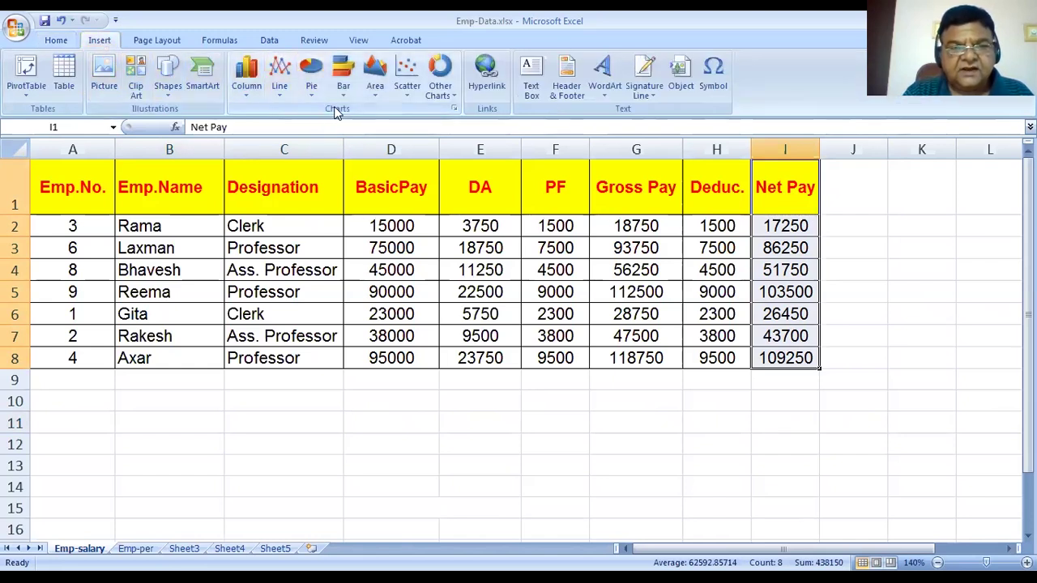
{"action": "left_click", "coordinate": [455, 110]}
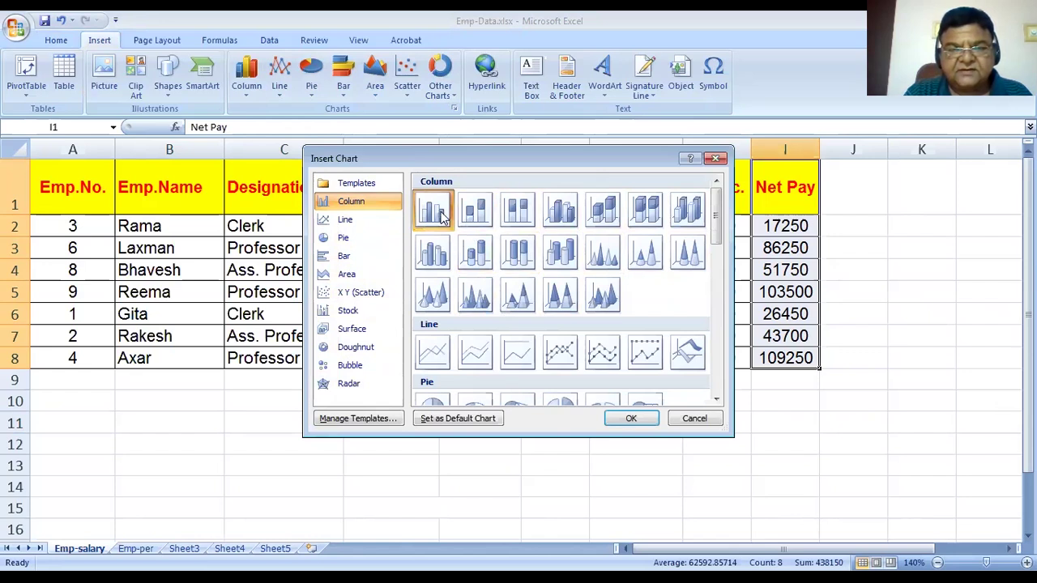
Insert a Net Pay column chart, then delete it and save the workbook.
{"action": "left_click", "coordinate": [622, 423]}
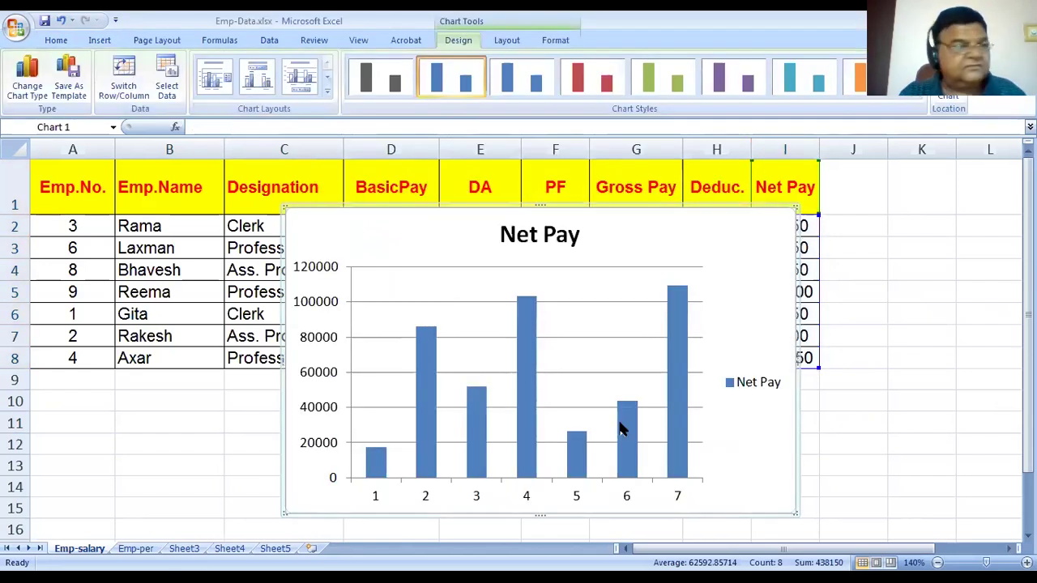
{"action": "mouse_move", "coordinate": [622, 430]}
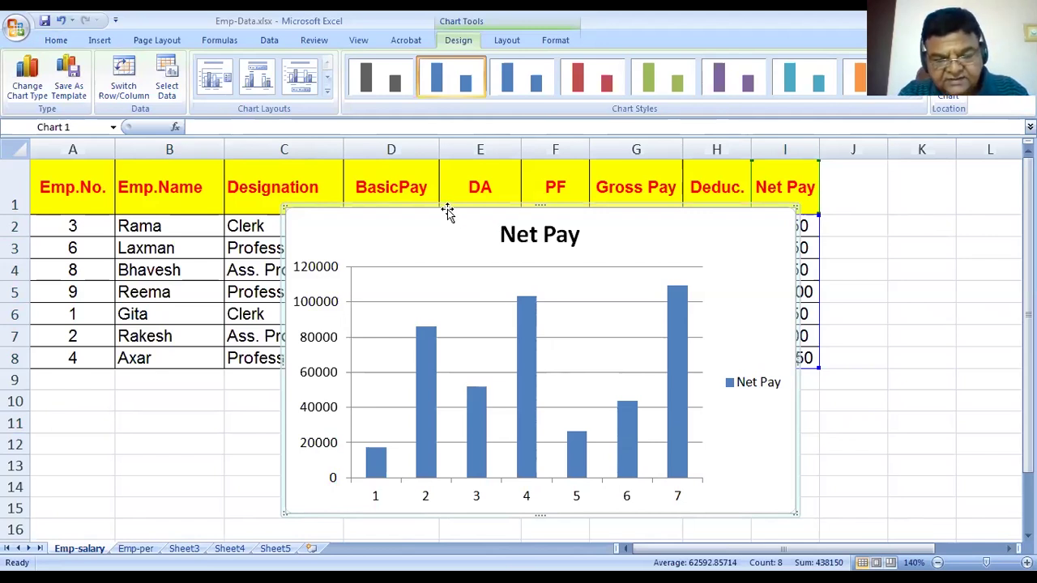
{"action": "key", "text": "Delete"}
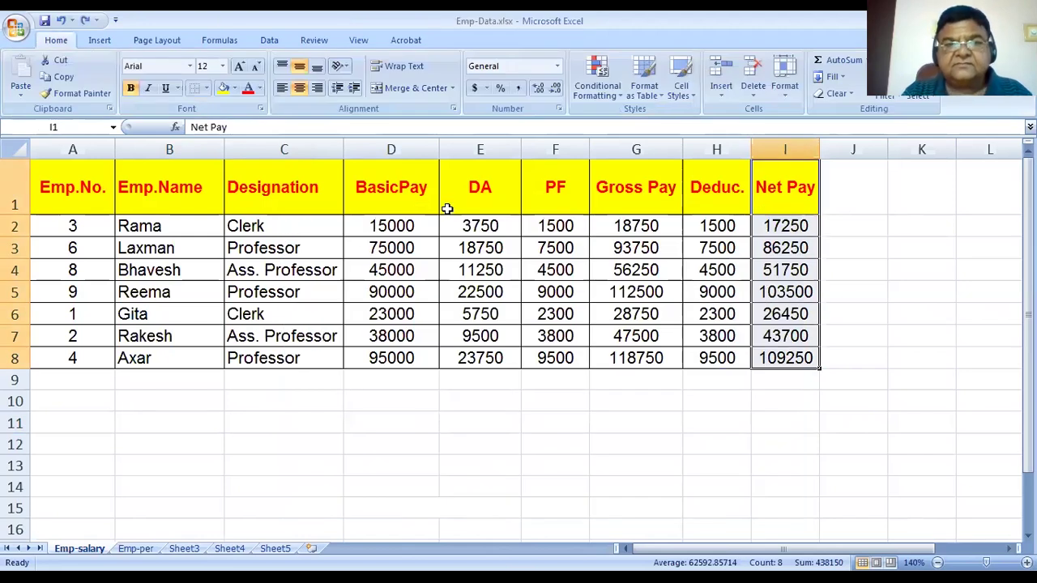
{"action": "left_click", "coordinate": [45, 22]}
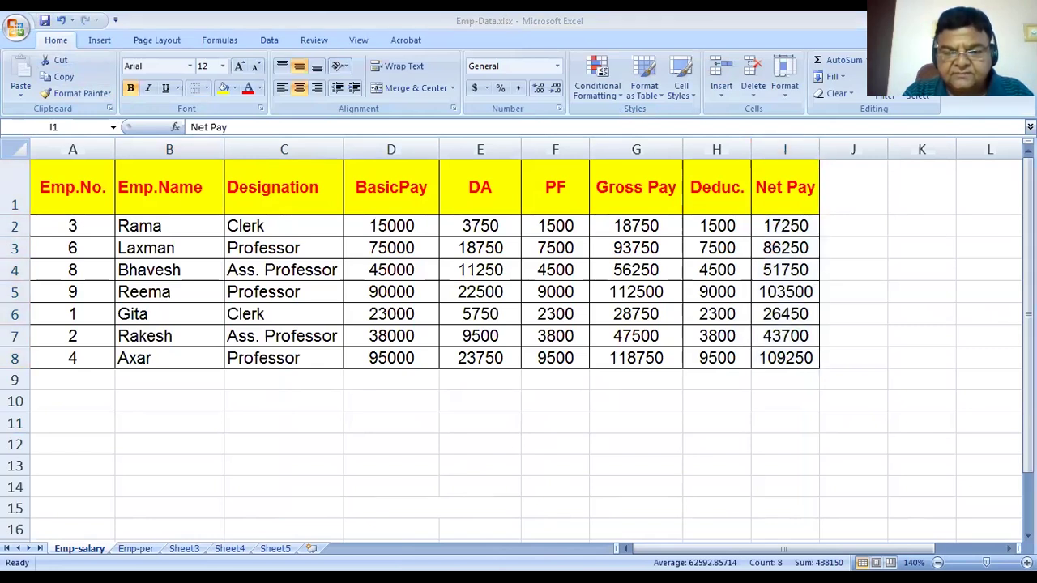
{"action": "key", "text": "alt+Tab"}
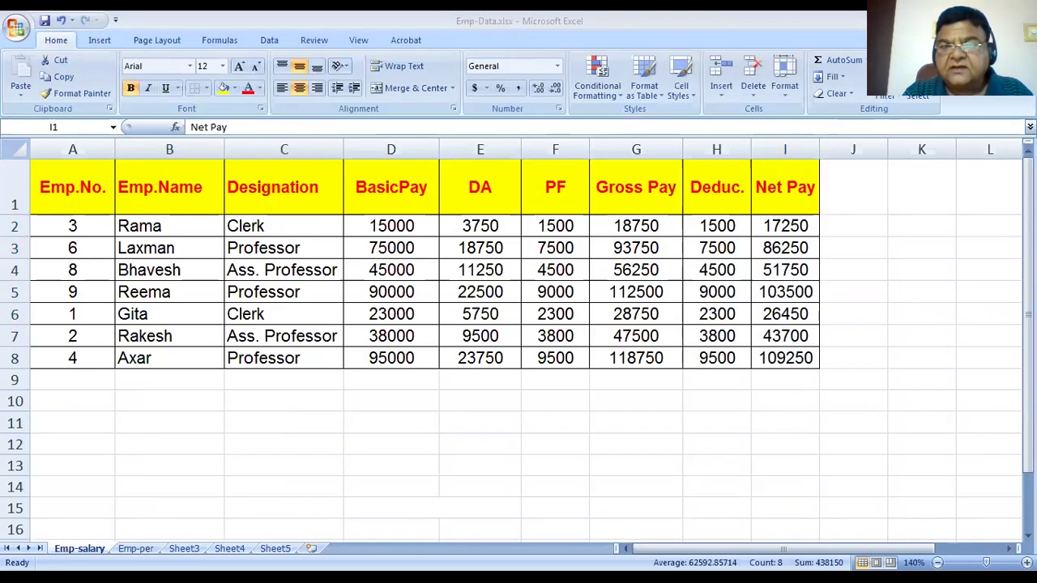